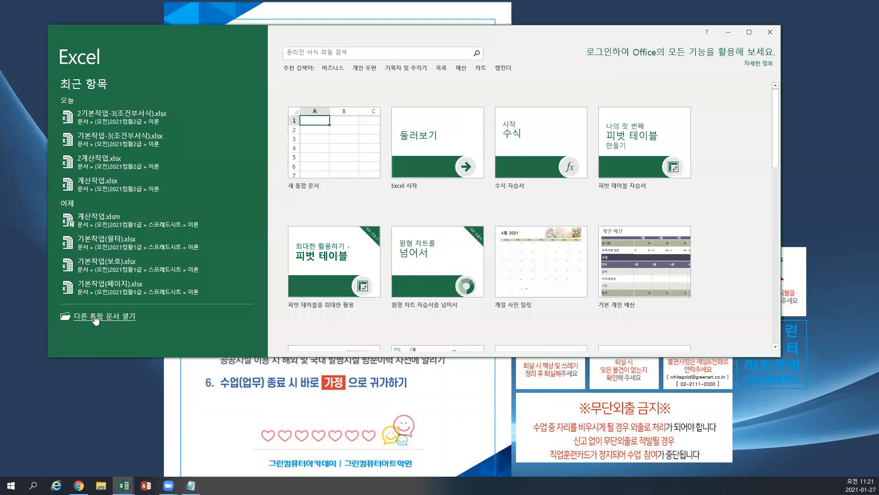
Open the workbook 계산작업.xlsm from 문서 > (오전)2021컴활1급 > 스프레드시트 > 이론
left_click(95, 315)
left_click(159, 199)
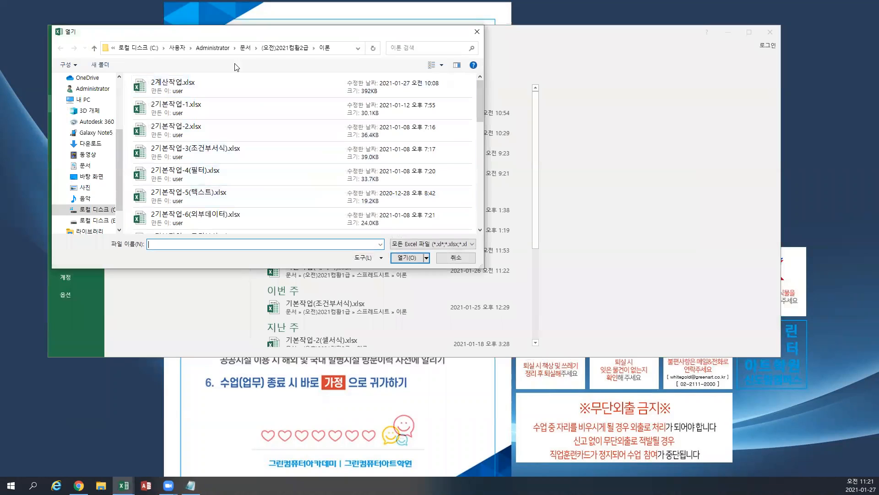
left_click(85, 165)
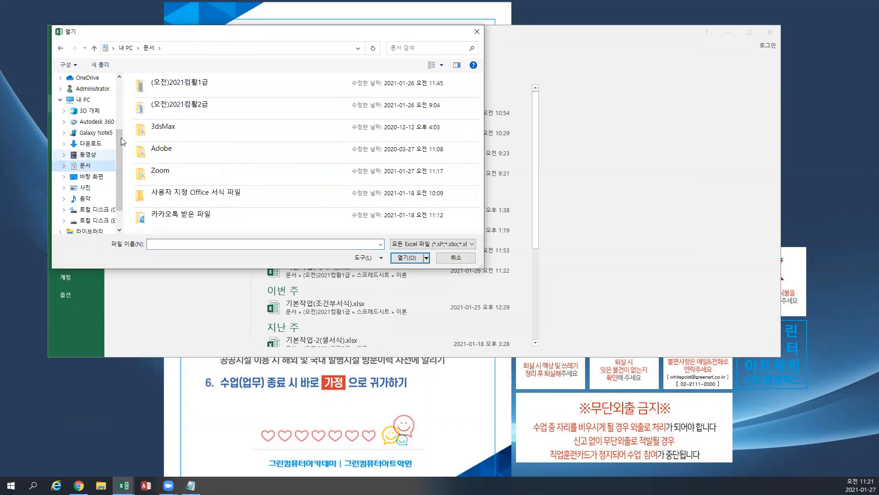
double_click(167, 96)
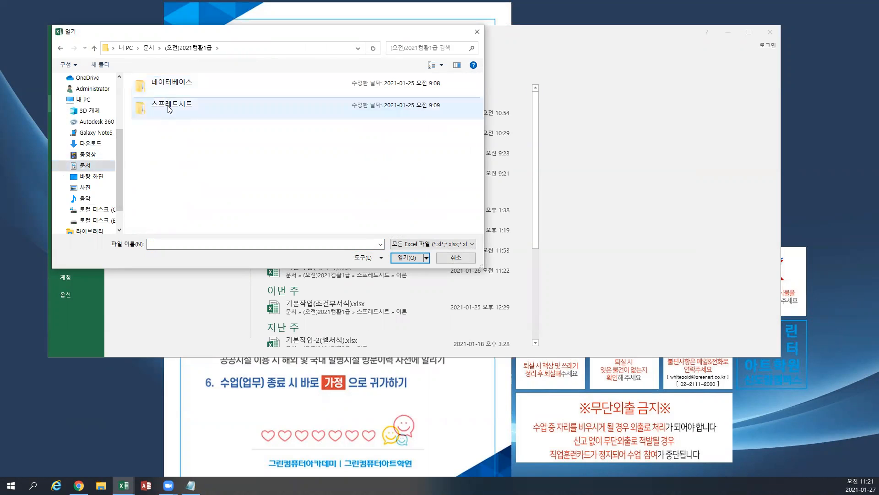
double_click(169, 108)
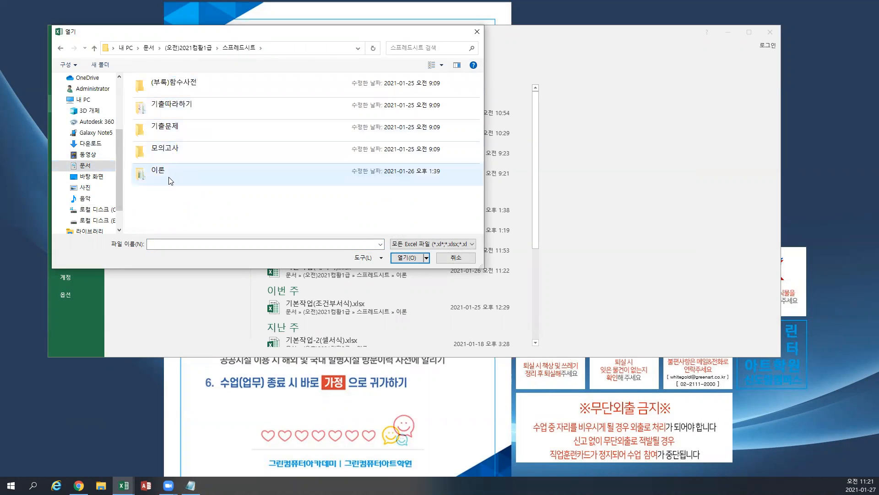
double_click(170, 180)
left_click(184, 94)
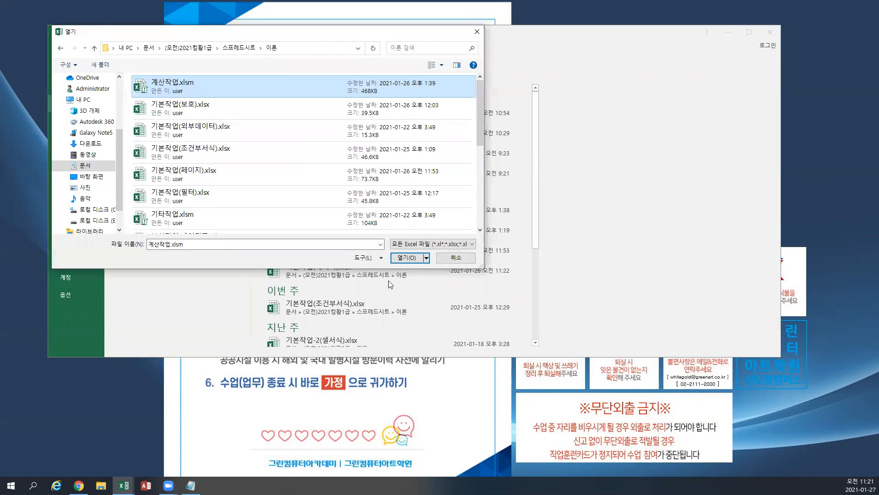
left_click(406, 260)
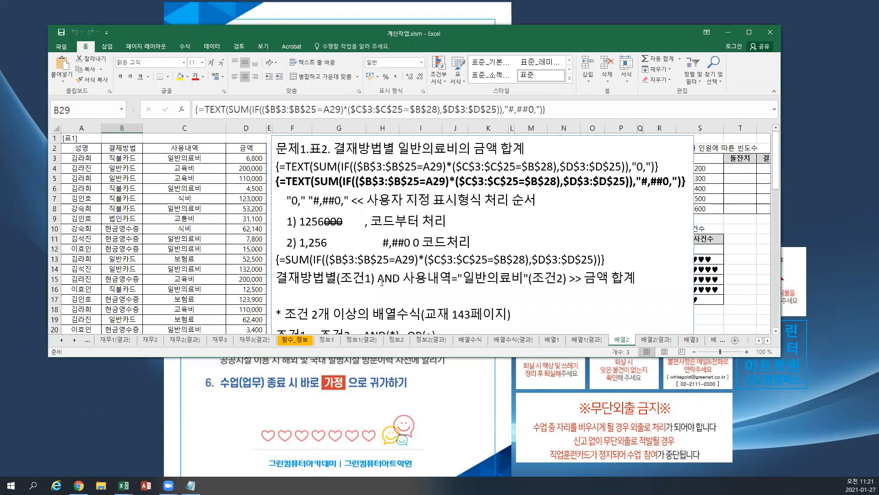
Switch to the 배열3 worksheet and maximize the workbook window
double_click(323, 36)
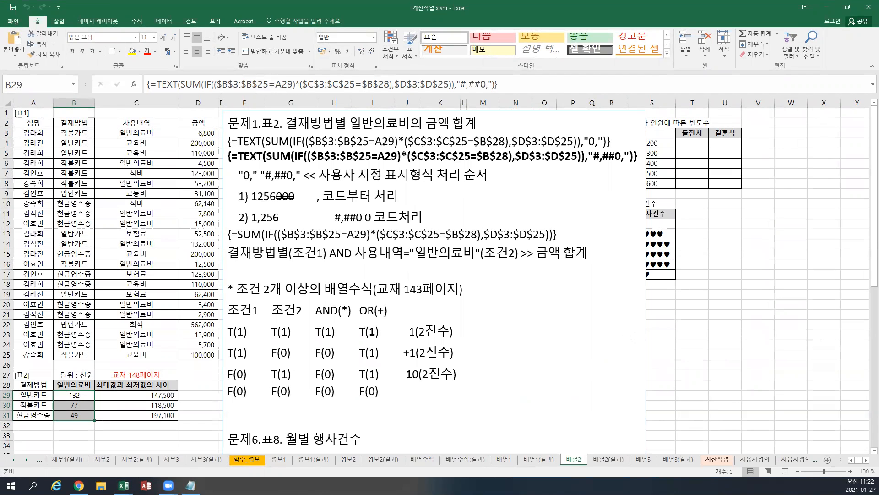
left_click(848, 7)
left_click(74, 340)
left_click(75, 340)
left_click(74, 340)
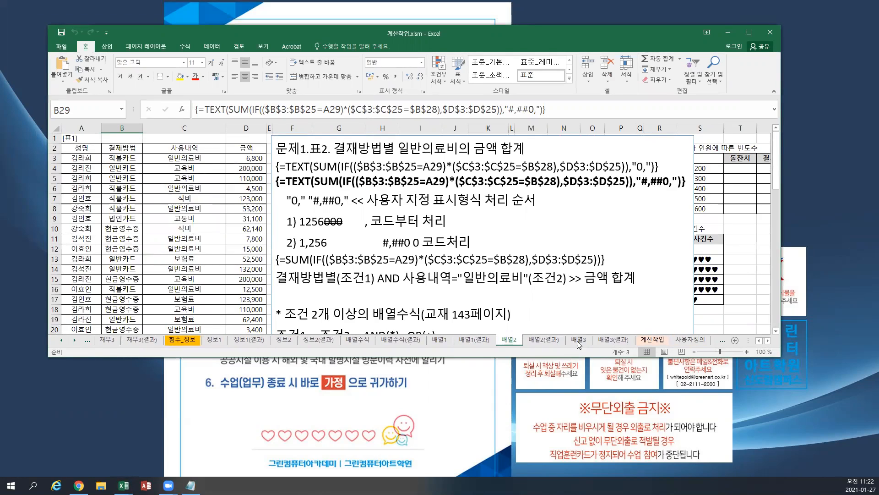
left_click(578, 340)
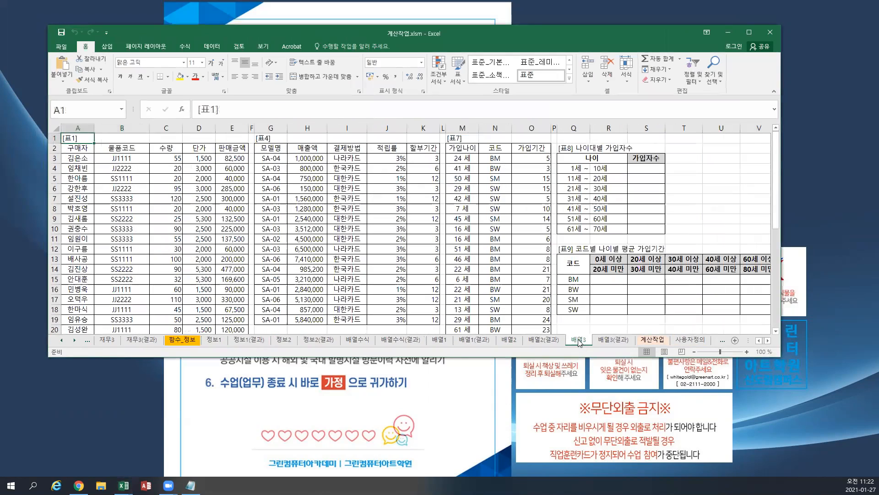
double_click(317, 30)
Open 2계산작업.xlsm from File Explorer, move its window to the other display, and copy the textbook page label in Q1 of 배열3
key("super+e")
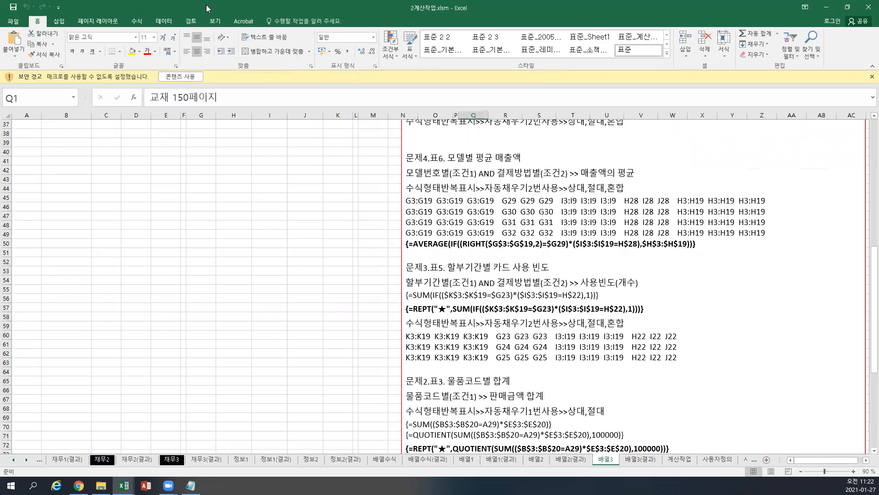
left_click_drag(242, 10, 0, 14)
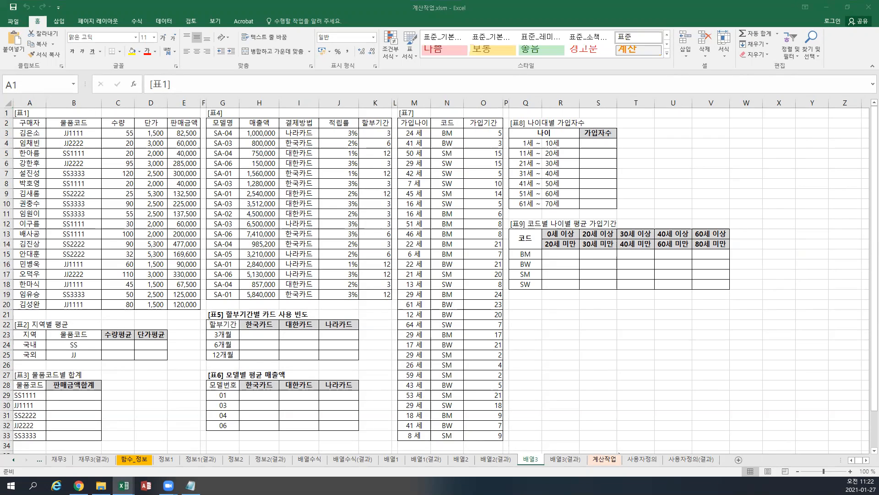
key("ctrl+c")
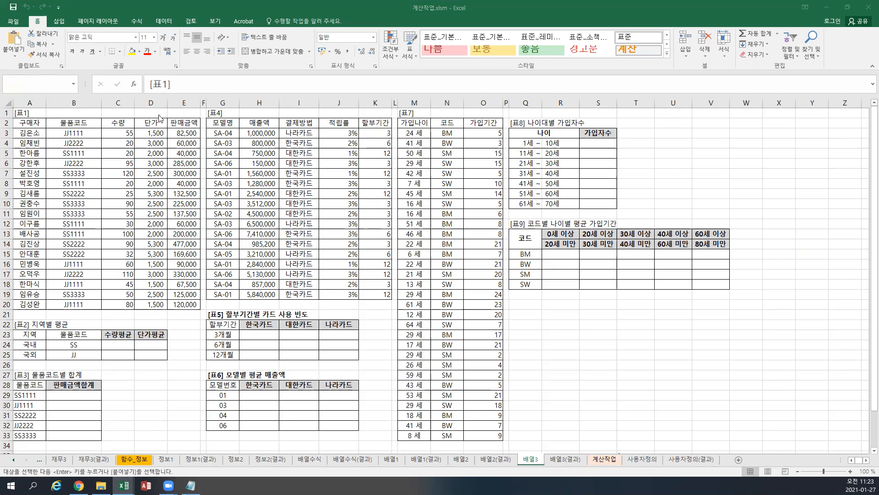
Paste the copied page label into C1 of 배열3 in 계산작업.xlsm and edit it to read 교재 1 5 2 페이지
left_click(120, 113)
left_click(120, 113)
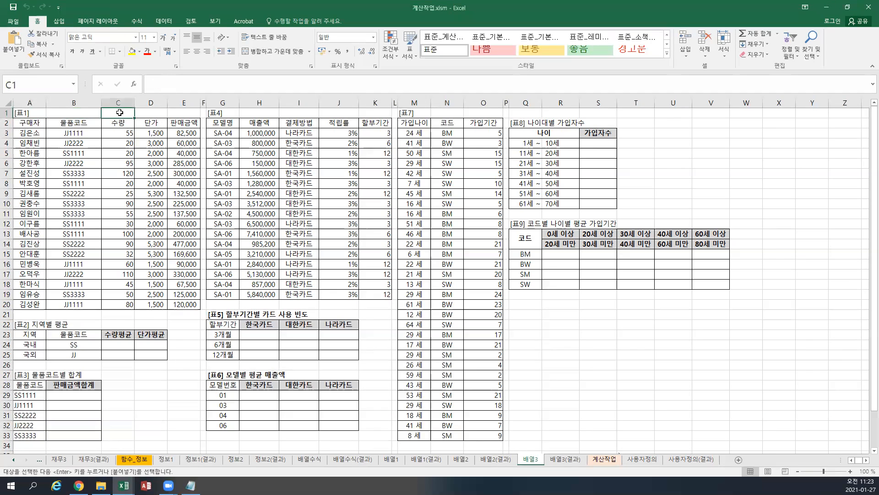
key("ctrl+v")
double_click(119, 113)
left_click_drag(122, 113, 129, 113)
type("5 2")
key("Return")
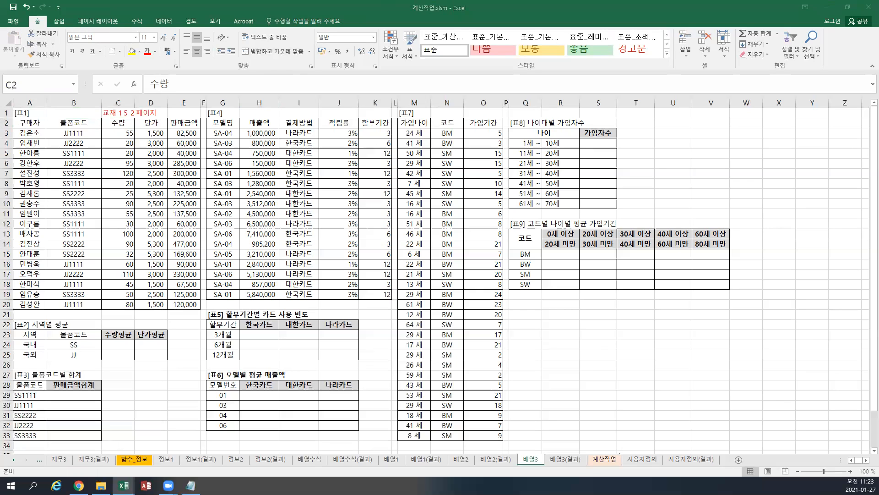
left_click(127, 114)
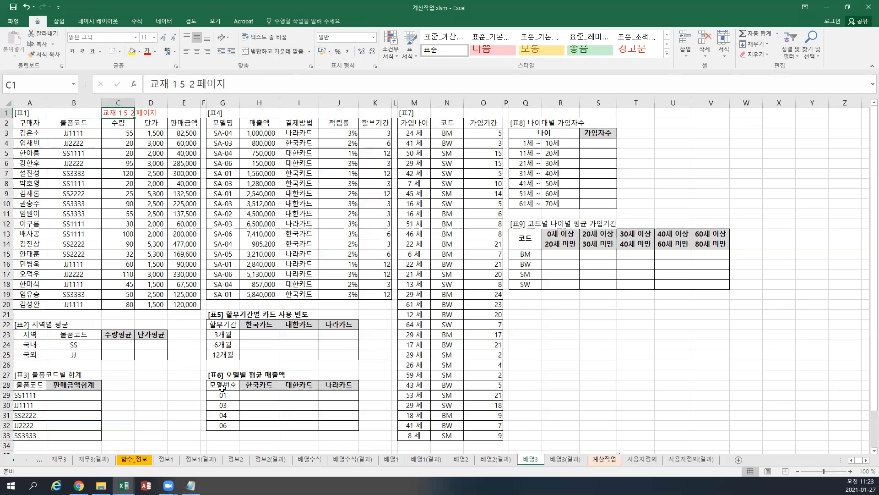
left_click(191, 485)
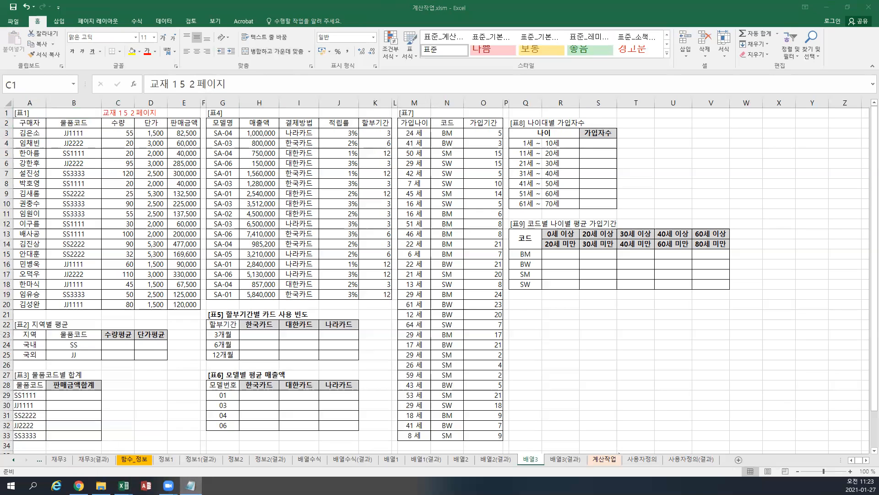
left_click(135, 203)
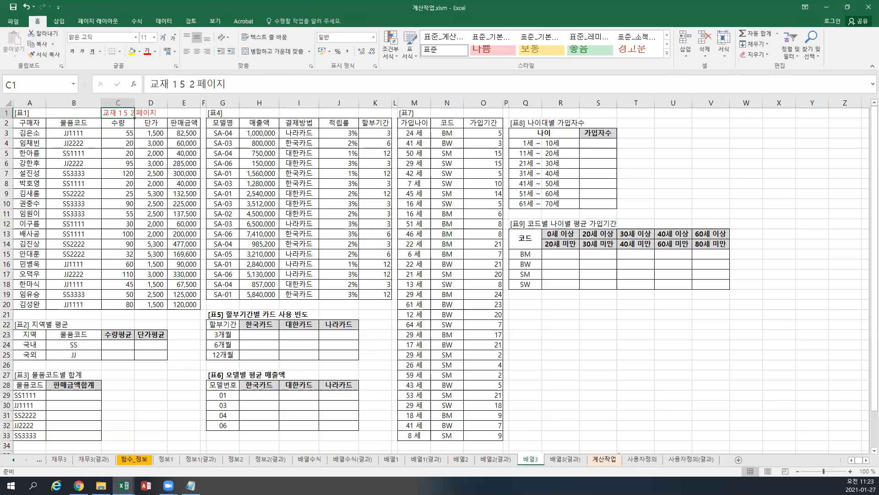
Insert a text box over 표4 and paste the copied notes for 문제1.표2. 지역별 평균 into it
key("alt+Tab")
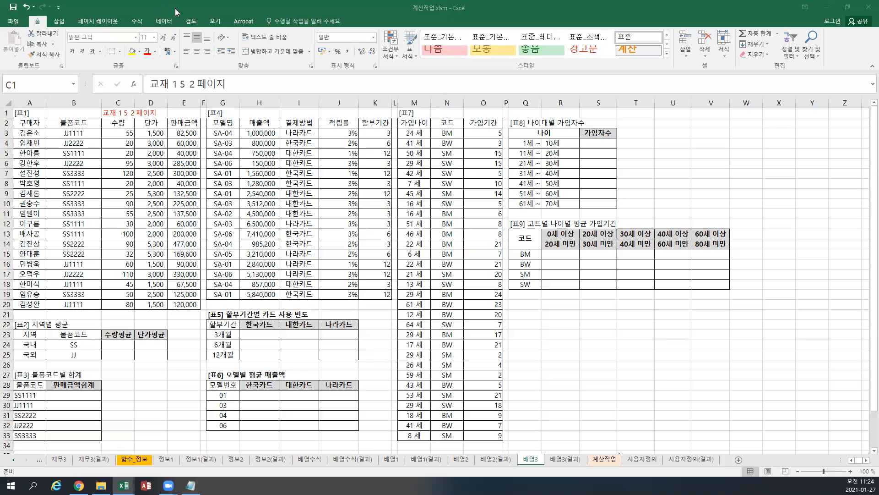
left_click(137, 22)
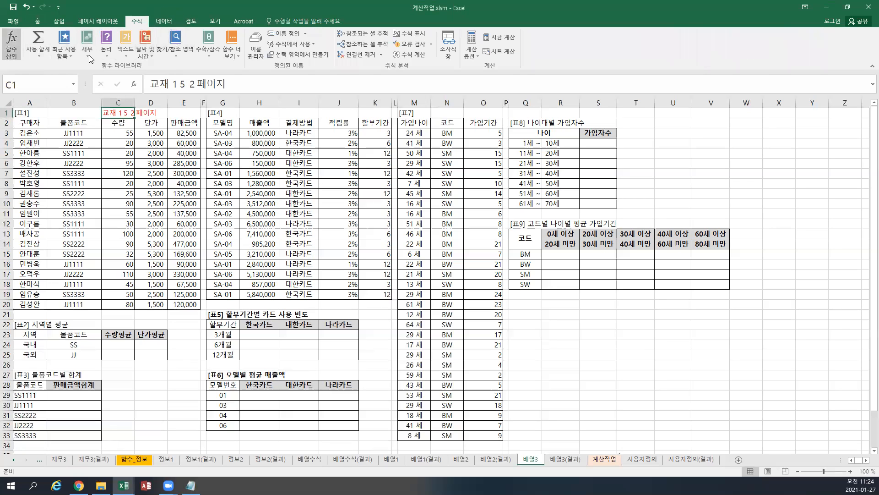
left_click(63, 21)
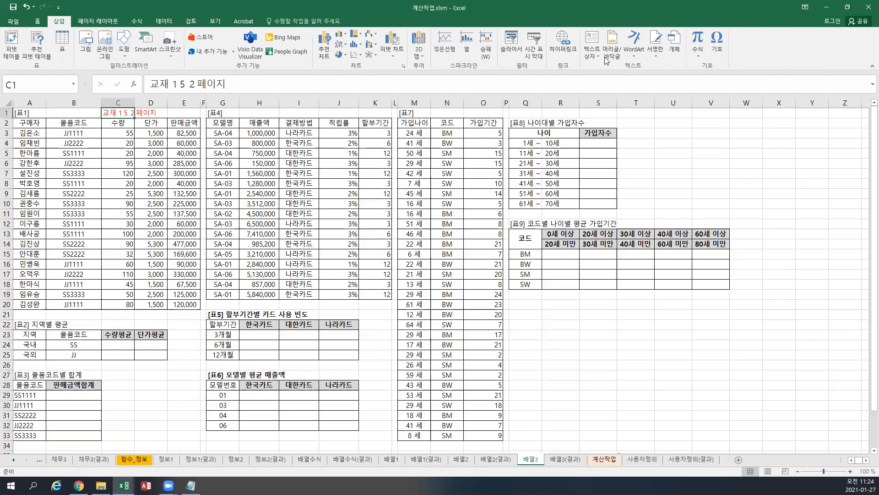
left_click(591, 44)
left_click_drag(204, 156, 427, 259)
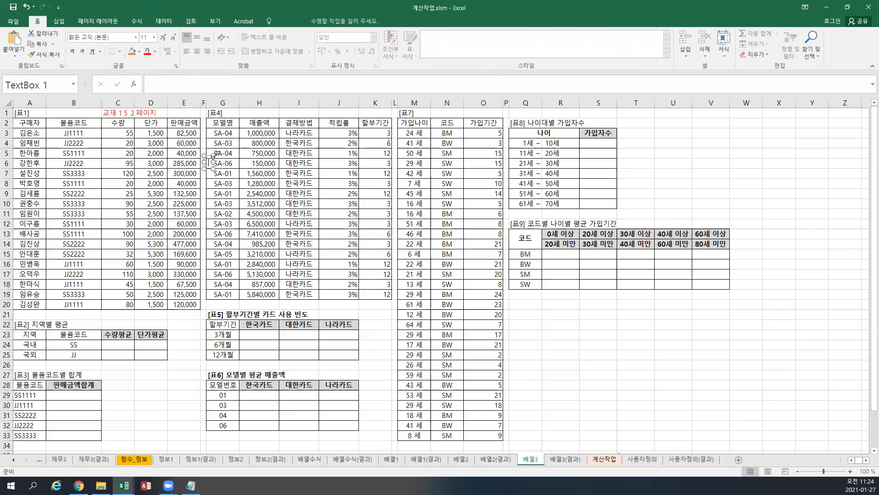
key("ctrl+v")
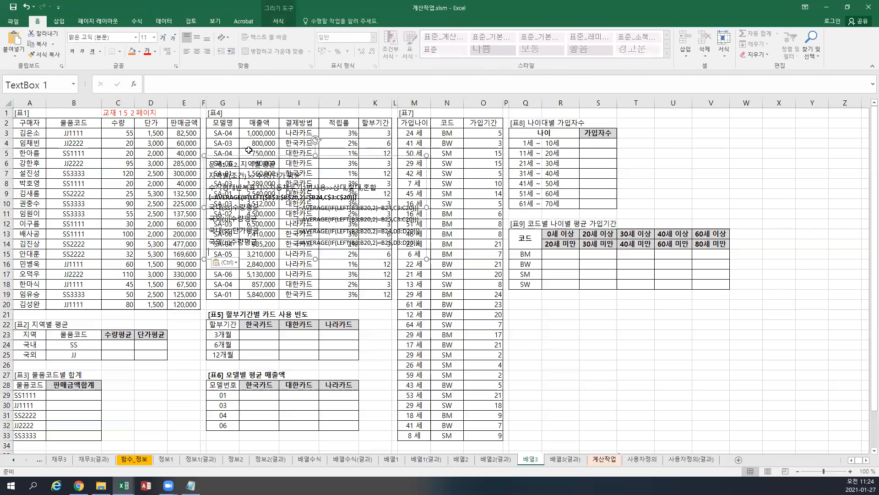
Apply the white-filled, gold-outlined shape style to the text box and enlarge its text to size 20
left_click(278, 21)
left_click(235, 43)
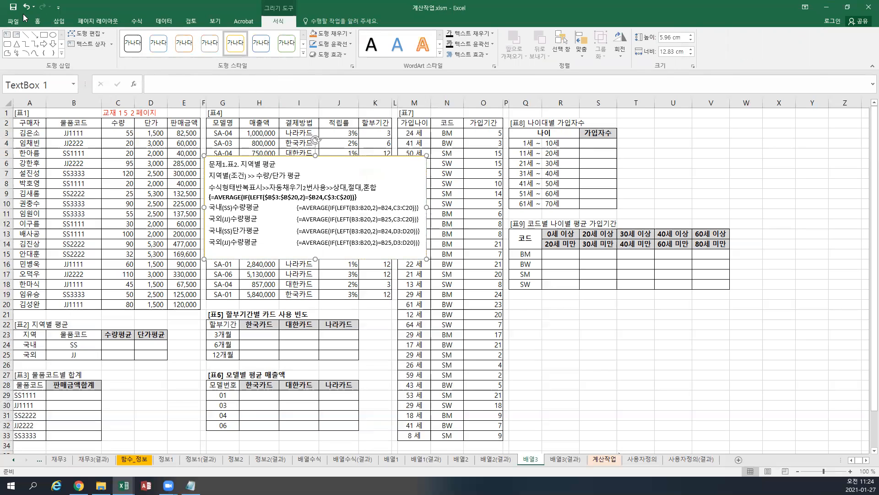
left_click(39, 22)
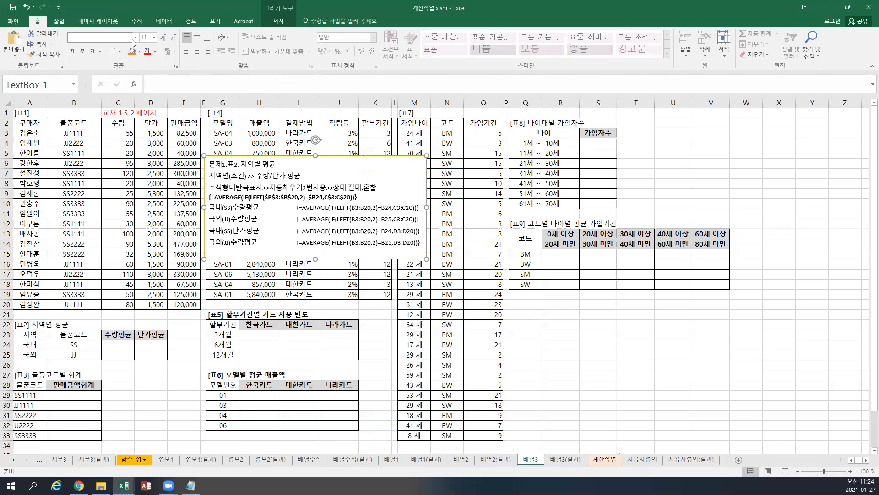
left_click(164, 38)
left_click(164, 37)
left_click(164, 37)
left_click(164, 38)
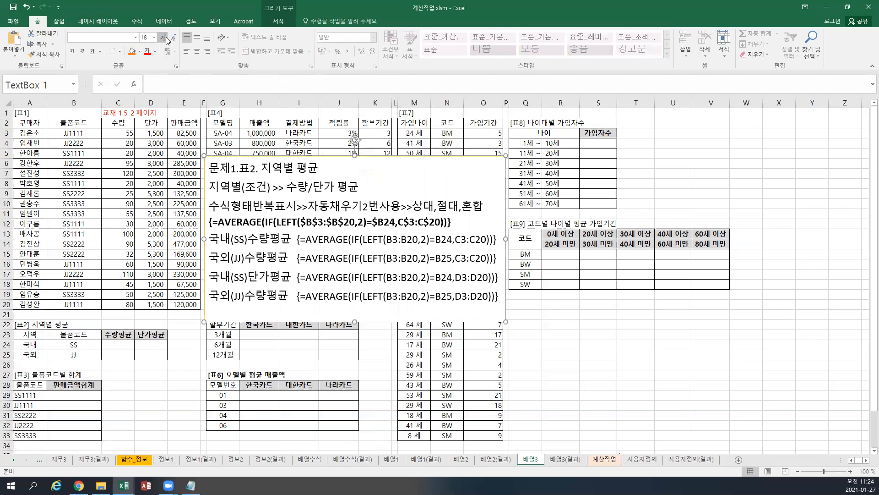
left_click(164, 37)
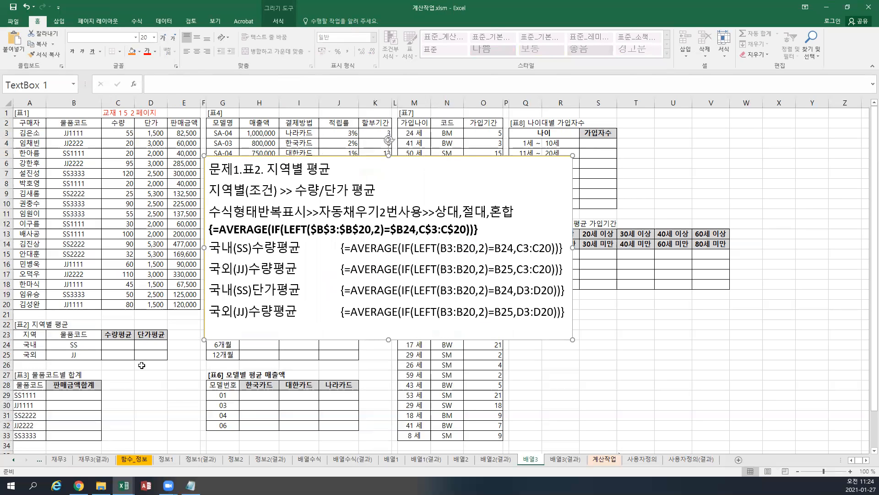
Examine the 지역 and 물품코드 criteria in A24:B25 of 표2 against the notes in the text box
left_click(118, 346)
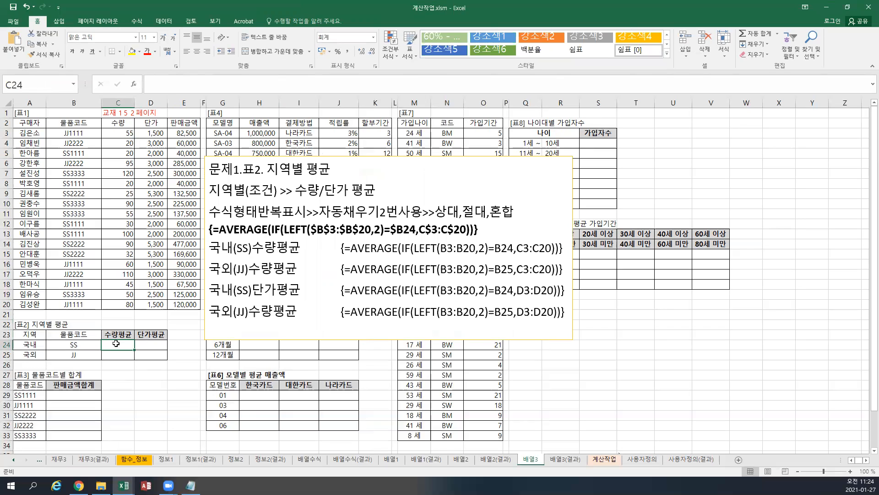
left_click(275, 328)
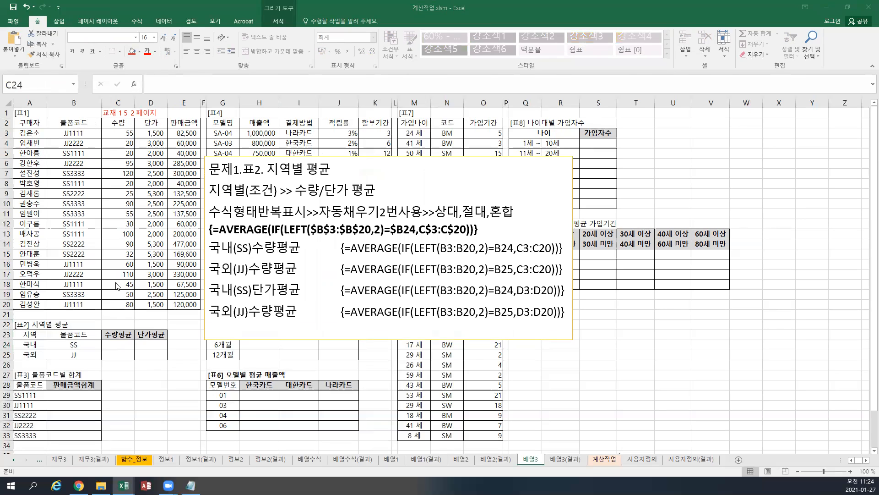
left_click(120, 344)
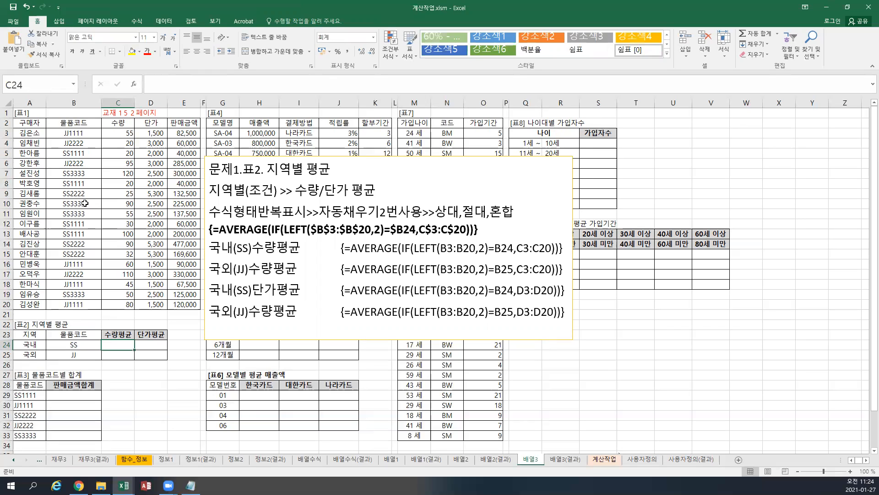
left_click(65, 345)
left_click(31, 360)
left_click(60, 354)
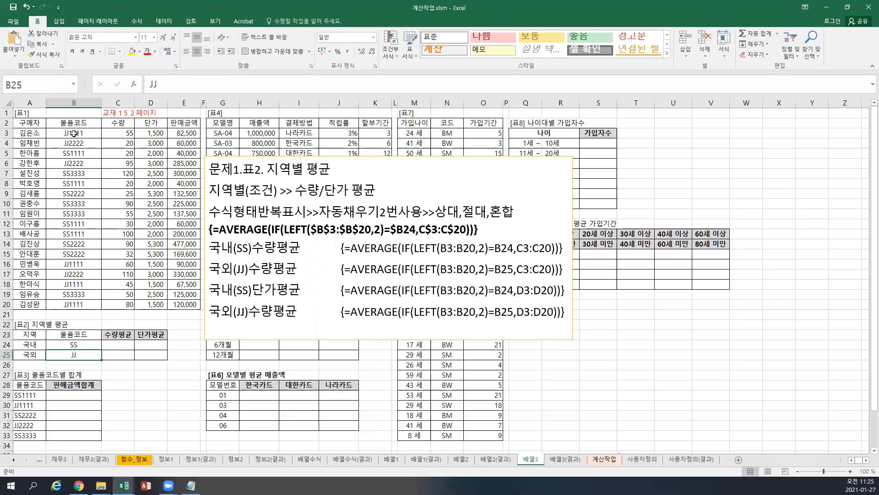
left_click(35, 346)
left_click(42, 353)
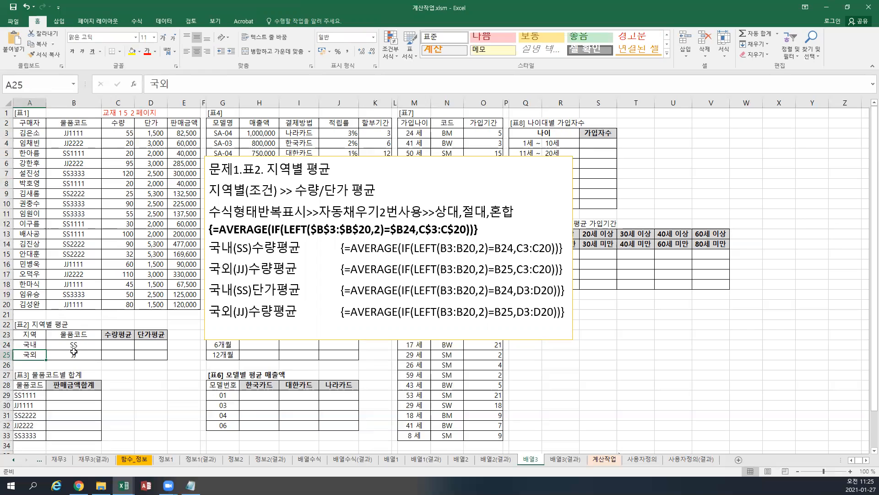
Go through the blank 수량평균 and 단가평균 cells of 표2 and extend the fill from C24 across C24:D25
left_click(119, 348)
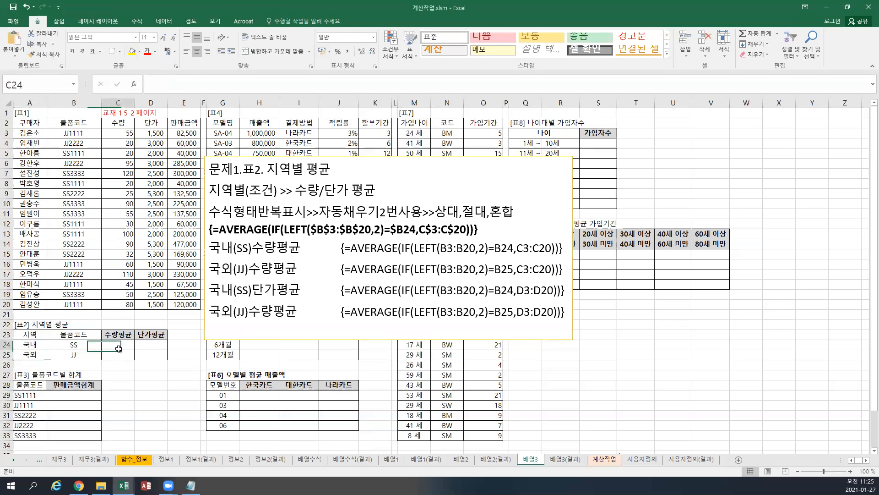
left_click(138, 344)
left_click(125, 353)
left_click(137, 359)
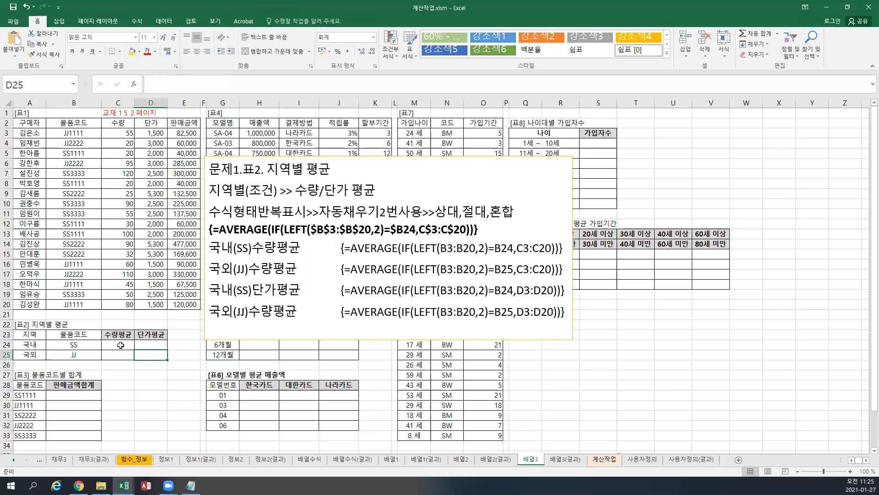
left_click(119, 344)
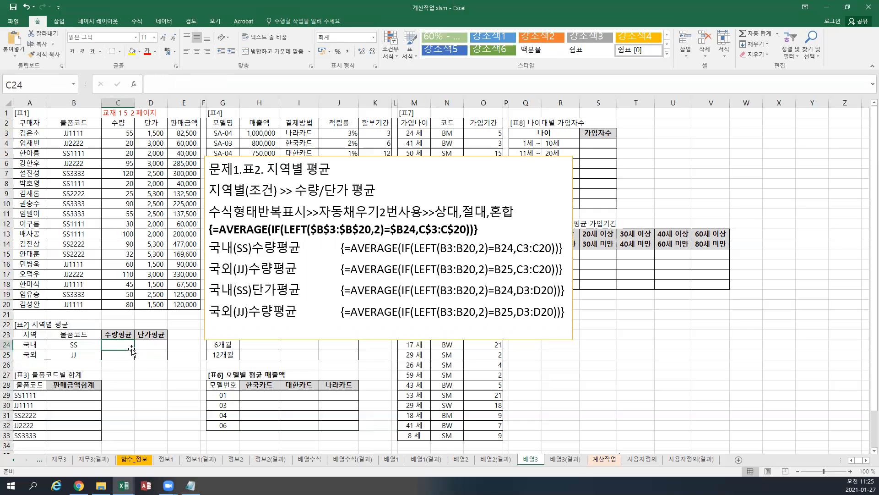
left_click_drag(134, 350, 163, 360)
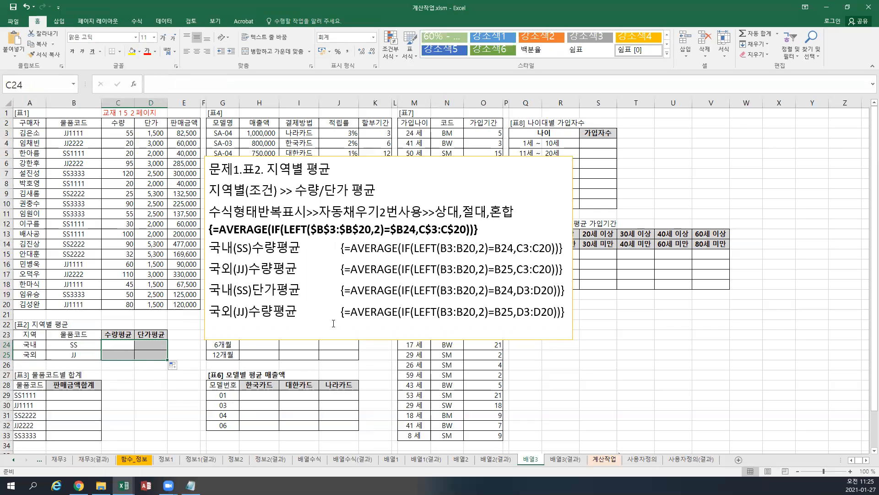
Start a formula in C24 of 표2 with LEFT around the 물품코드 range B3:B20
left_click(113, 345)
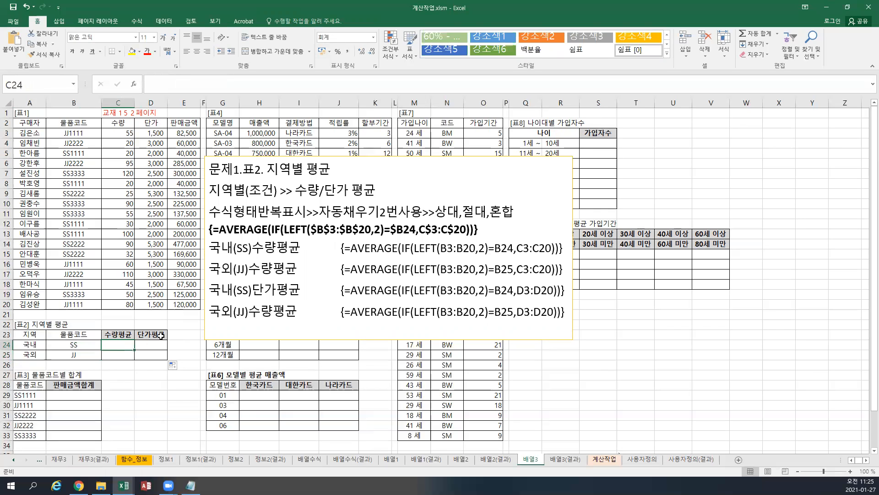
type("=")
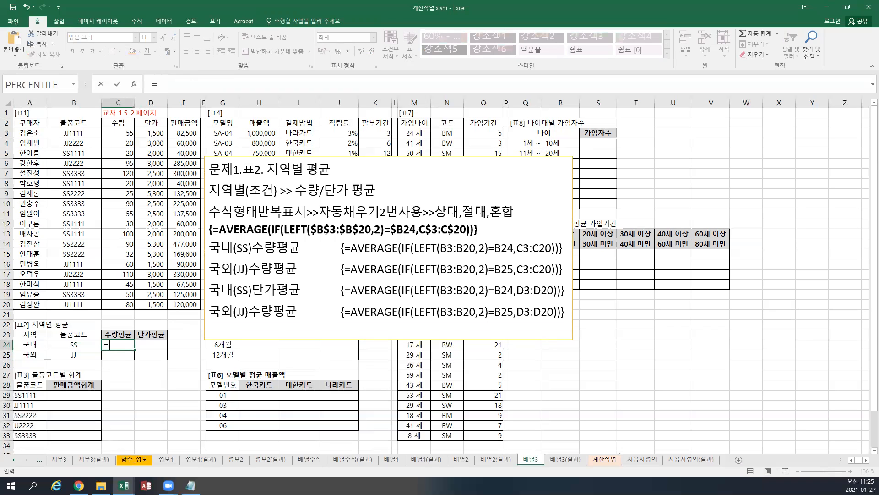
left_click_drag(83, 132, 78, 305)
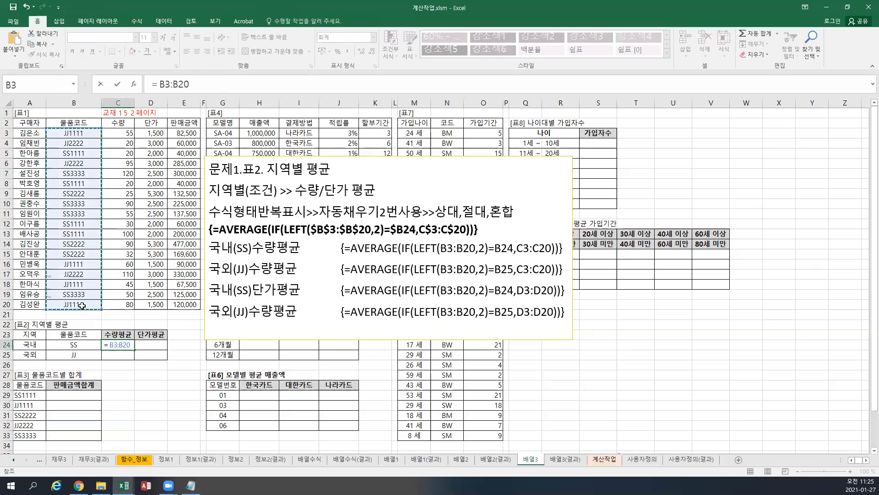
left_click(108, 344)
type("l e f t (")
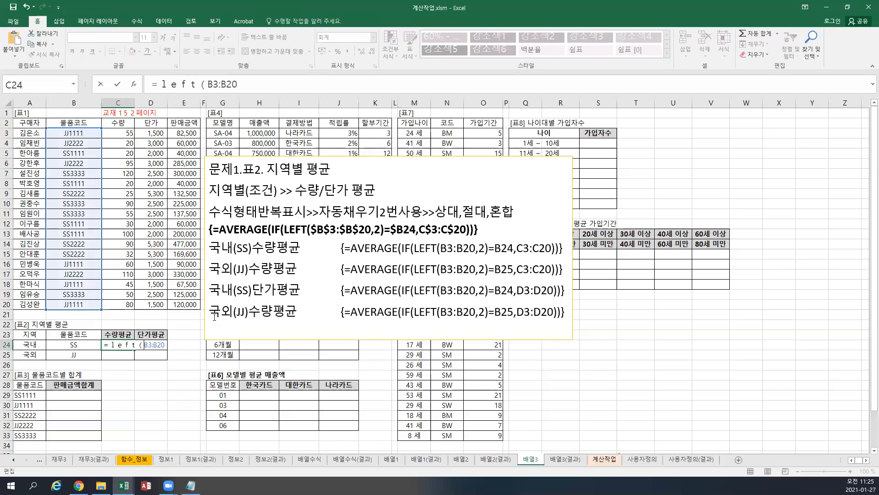
key("Delete")
type("d")
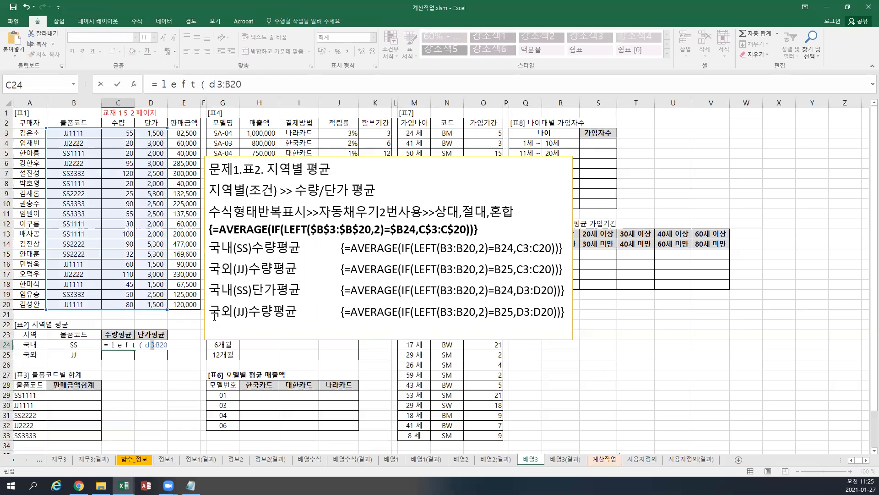
key("ctrl+z")
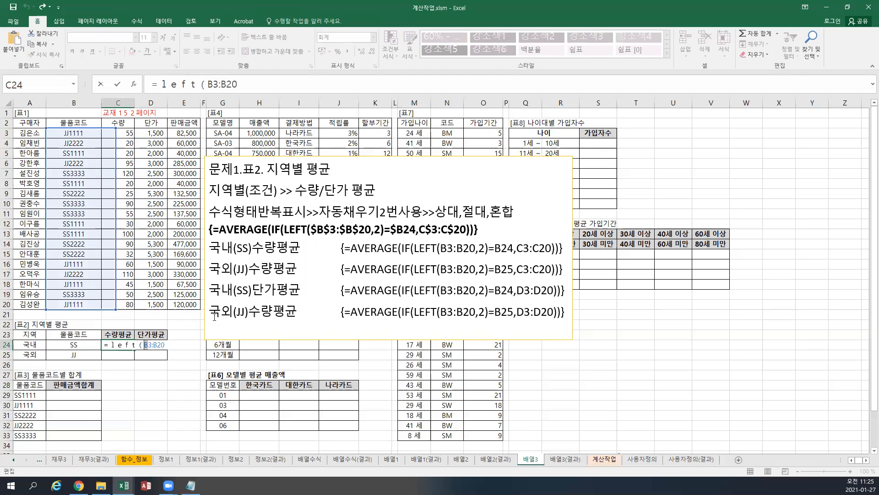
Give the LEFT function in C24 a length of 2 and enter the formula =LEFT(B3:B20,2)
left_click(165, 345)
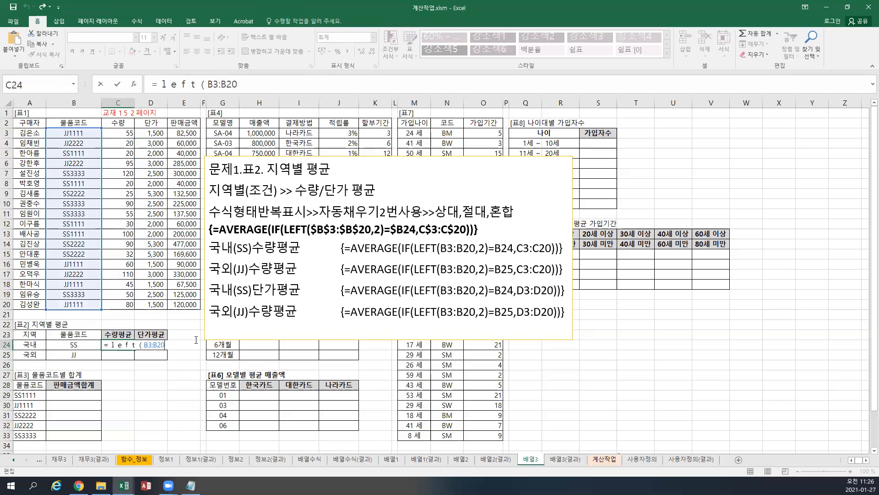
type(",")
key("BackSpace")
type("2")
left_click(74, 344)
left_click(128, 346)
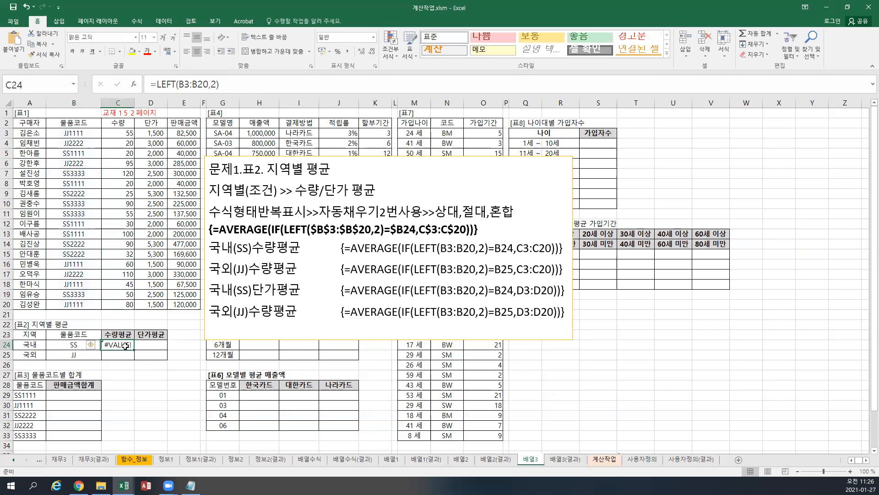
Extend the C24 formula to compare the LEFT result with the 국내 code in B24
key("F2")
type("=")
left_click(131, 343)
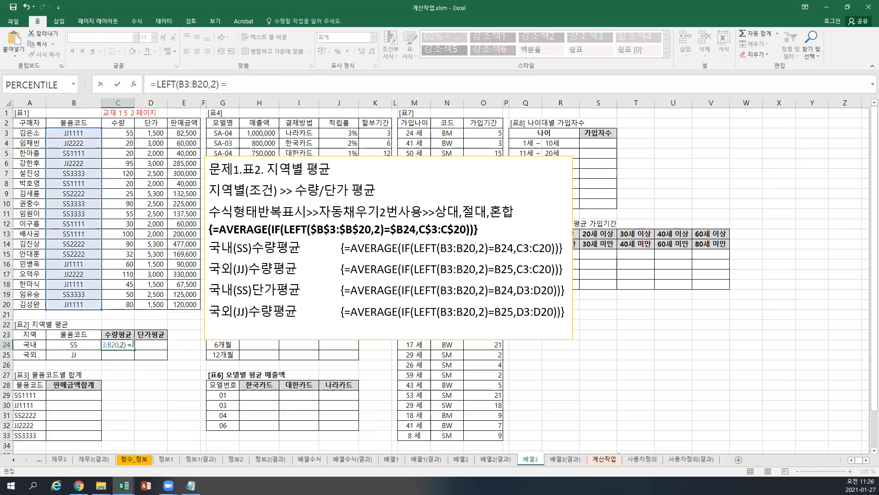
left_click(83, 345)
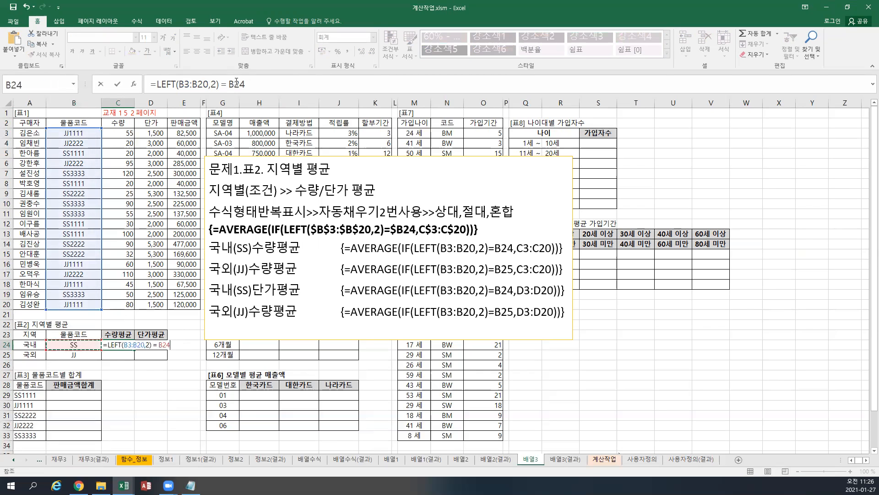
Wrap the comparison in an IF function that returns the 수량 values C3:C20
left_click(109, 347)
type("IF(")
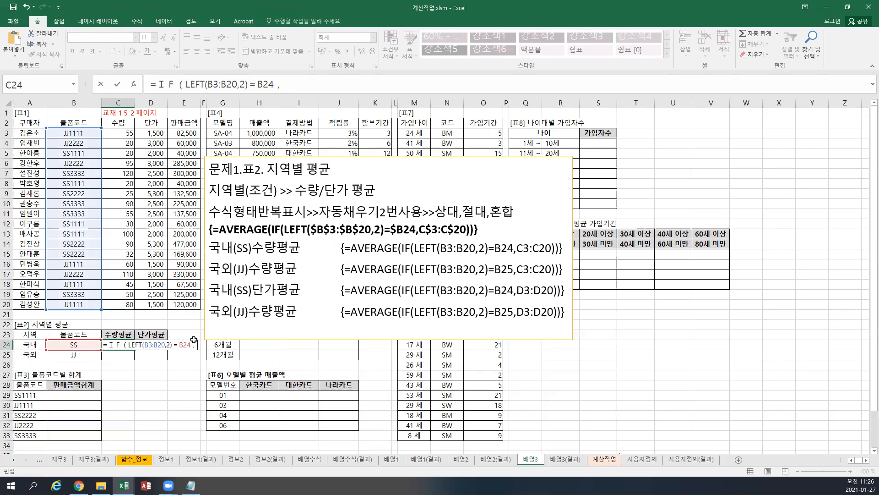
left_click_drag(122, 134, 120, 306)
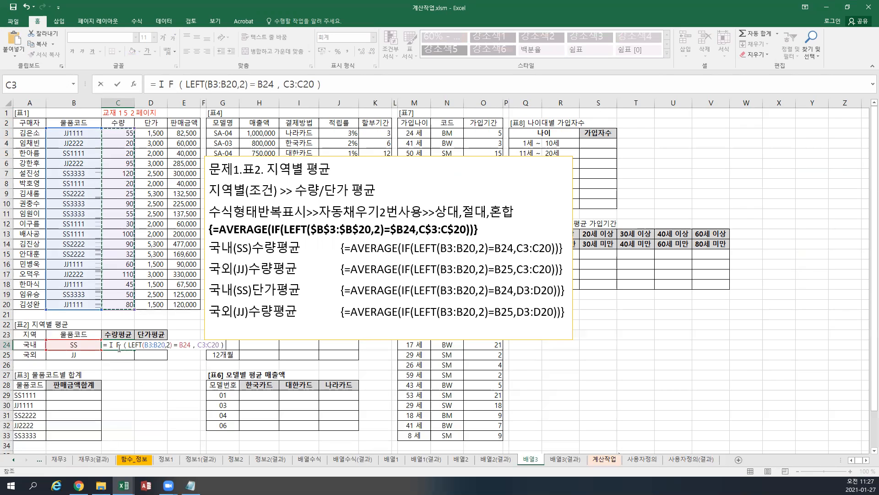
Wrap the IF formula of C24 in AVERAGE and close its parenthesis
left_click(156, 85)
type("AVERAGE")
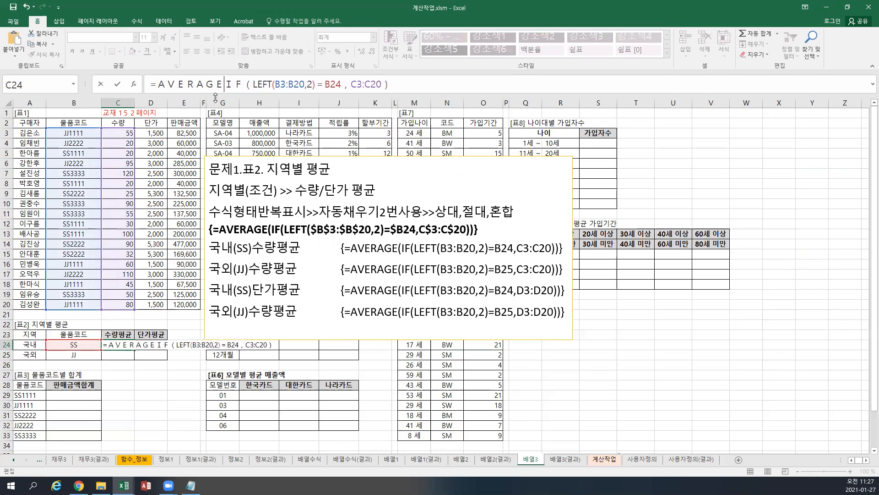
type("(")
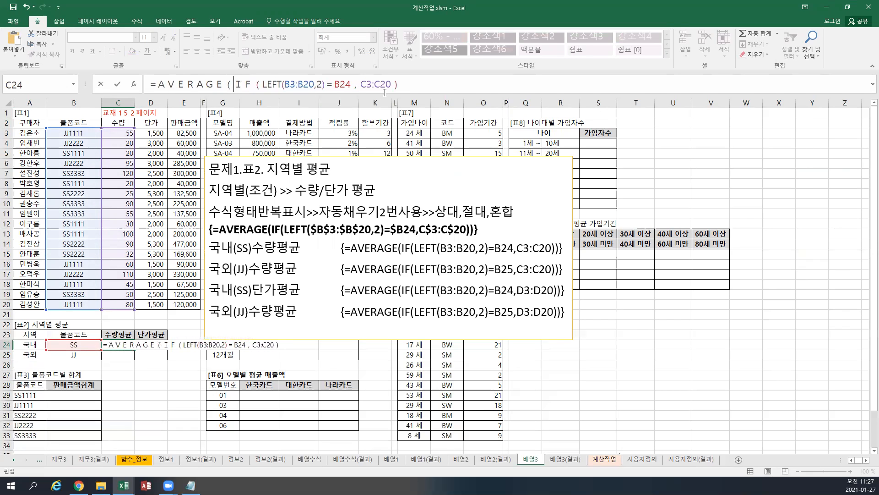
left_click(401, 85)
Check C24 against the bold formula in the notes and re-enter it as the array formula {=AVERAGE(IF(LEFT(B3:B20,2)=B24,C3:C20))}
left_click(425, 231)
left_click_drag(479, 229, 209, 229)
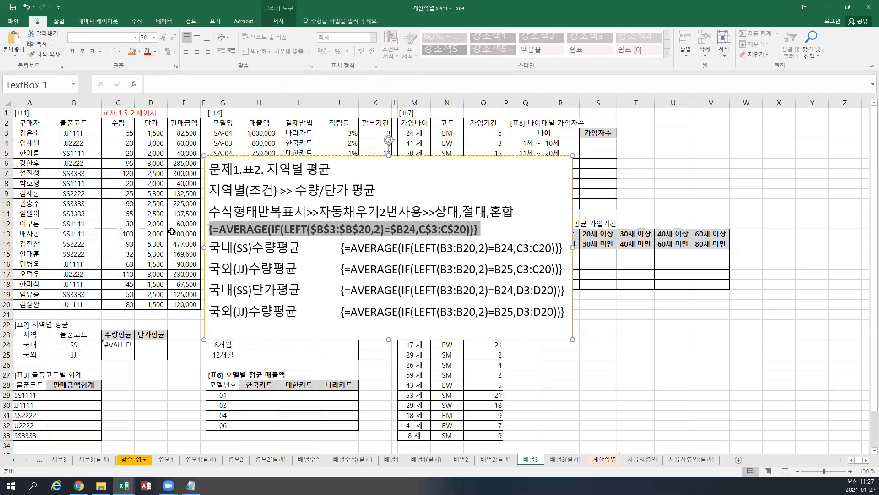
left_click(118, 345)
left_click_drag(345, 86, 122, 77)
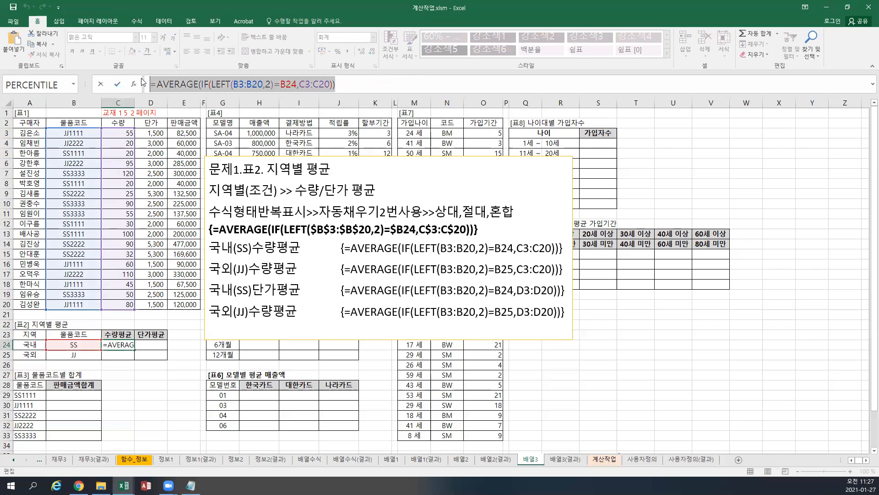
left_click(345, 85)
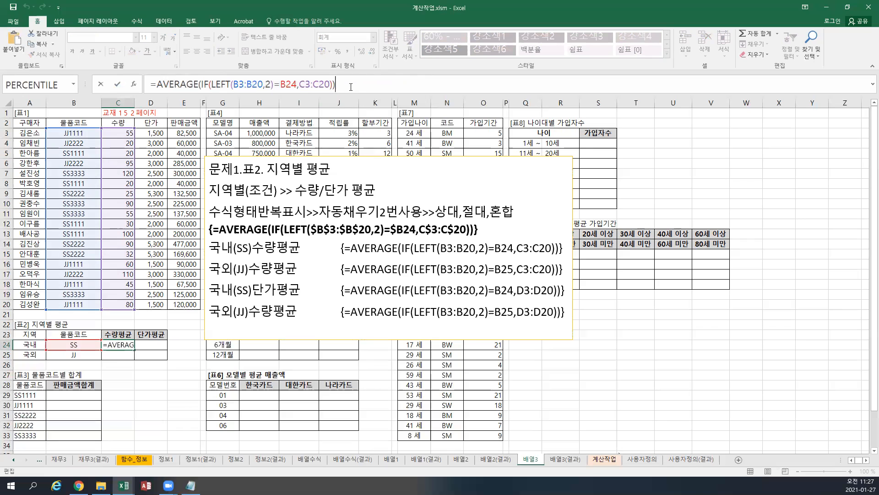
key("ctrl+shift+Return")
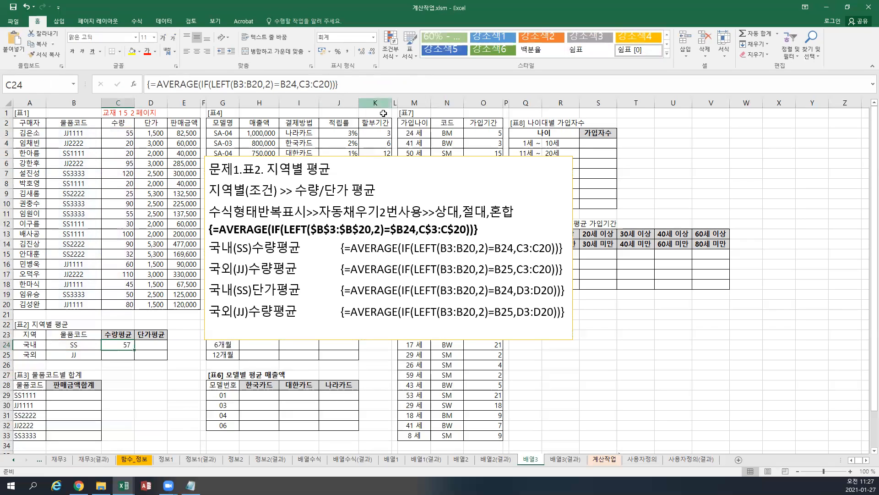
Compare the per-cell formulas in the notes and make the LEFT range in C24 absolute as $B$3:$B$20
left_click_drag(338, 248, 557, 250)
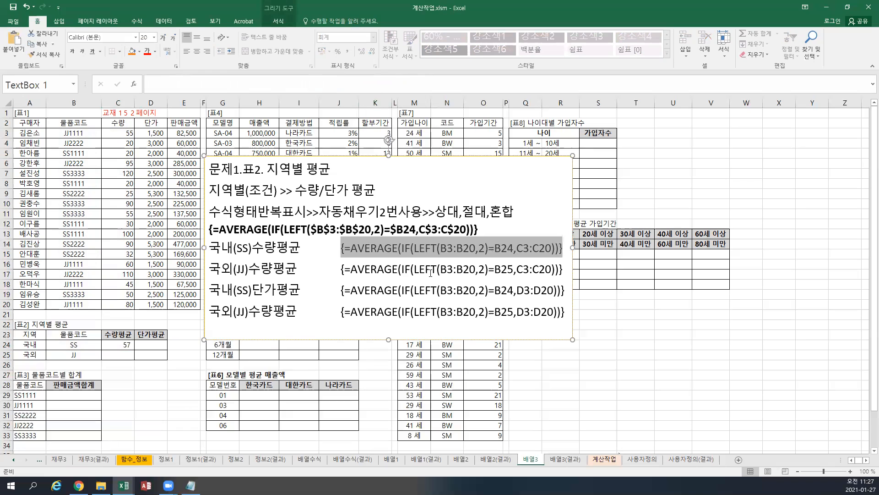
left_click(430, 272)
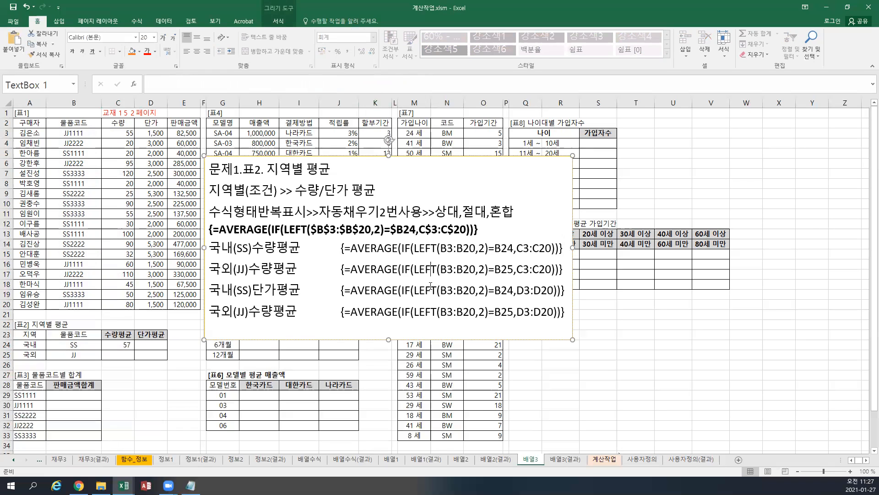
left_click(151, 355)
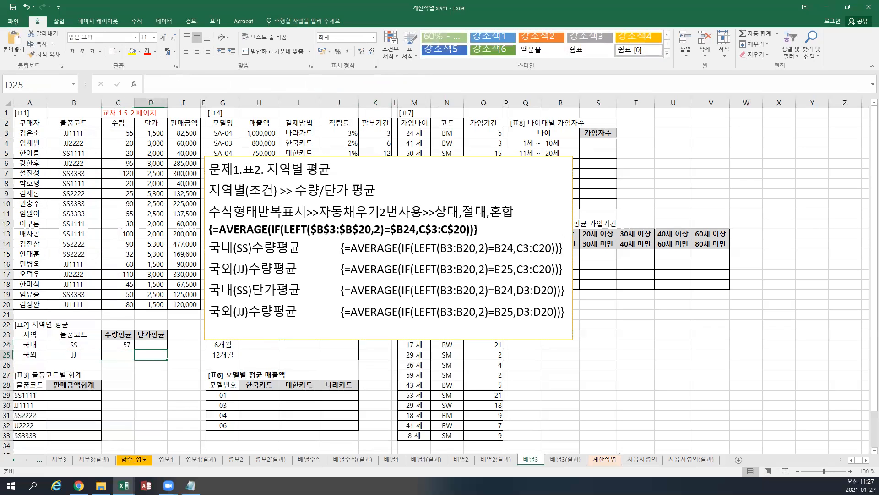
left_click(123, 346)
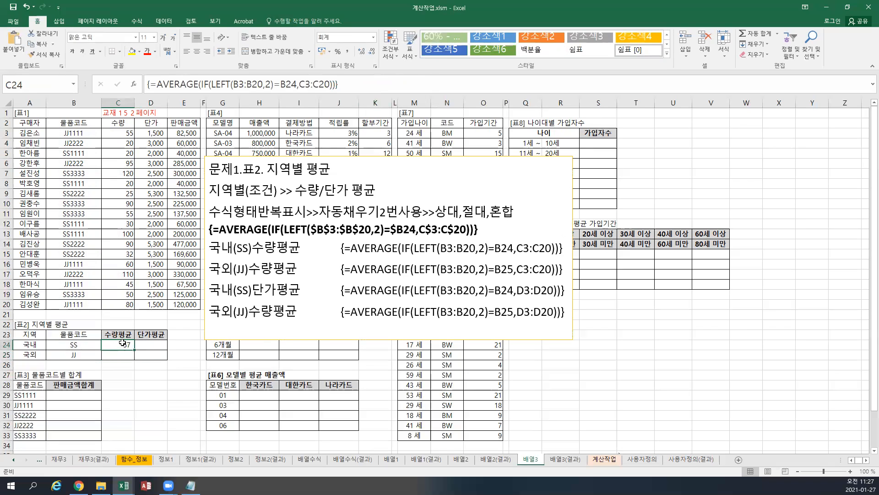
double_click(122, 341)
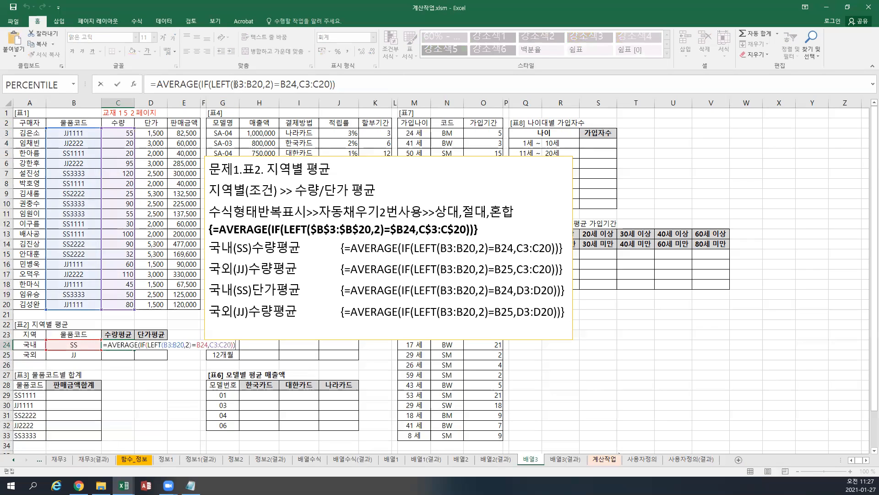
left_click_drag(234, 85, 263, 84)
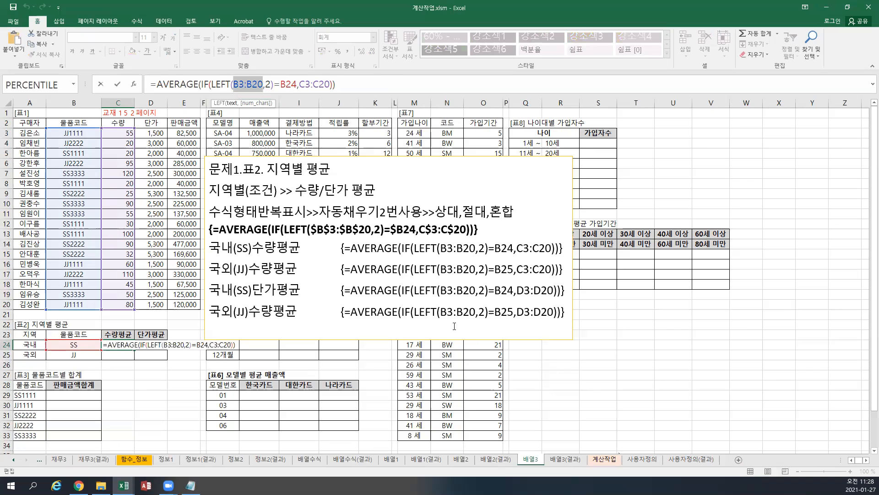
key("F4")
Lock only the column of the criterion reference in the C24 formula as $B24
left_click_drag(303, 84, 317, 80)
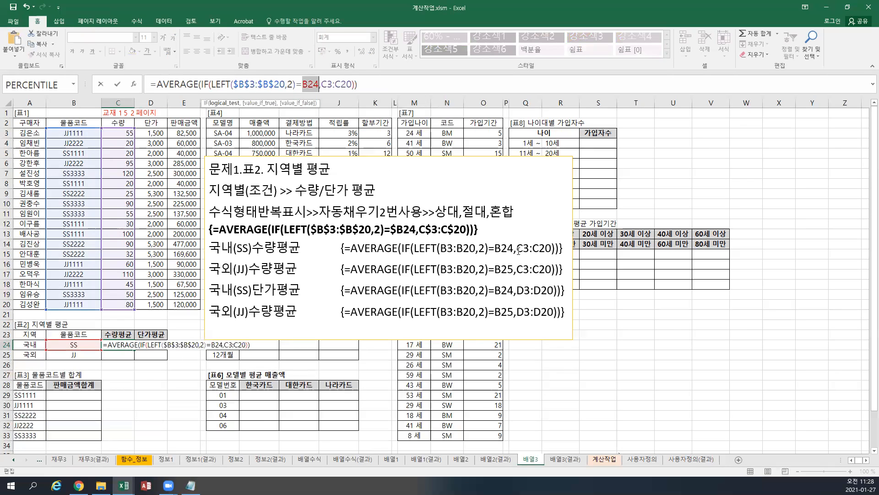
key("F4")
key("F4")
key("F4")
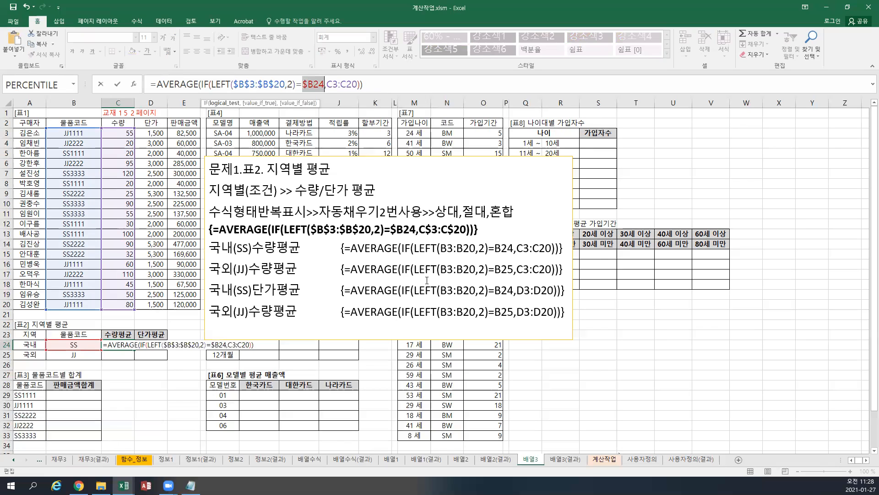
Lock the rows of the averaged range as C$3:C$20 and fill the array formula from C24 across C24:D25
left_click_drag(327, 84, 353, 84)
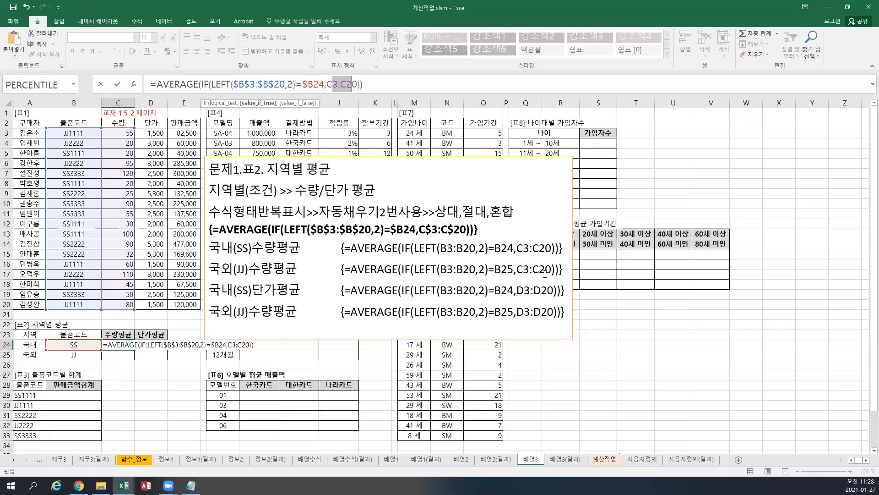
key("F4")
key("F4")
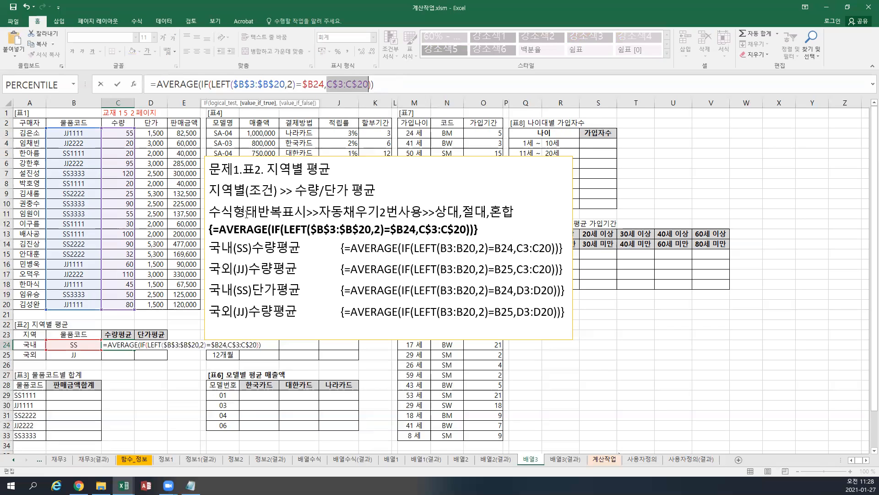
key("ctrl+shift+Return")
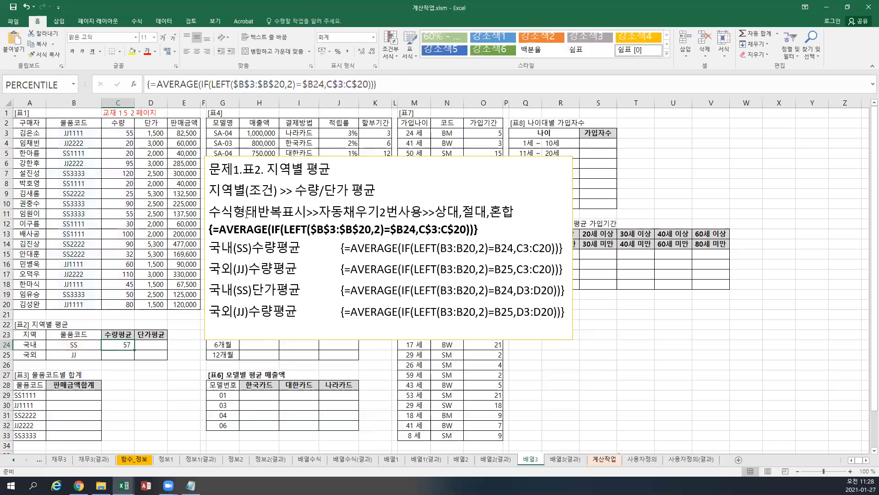
left_click_drag(134, 350, 166, 362)
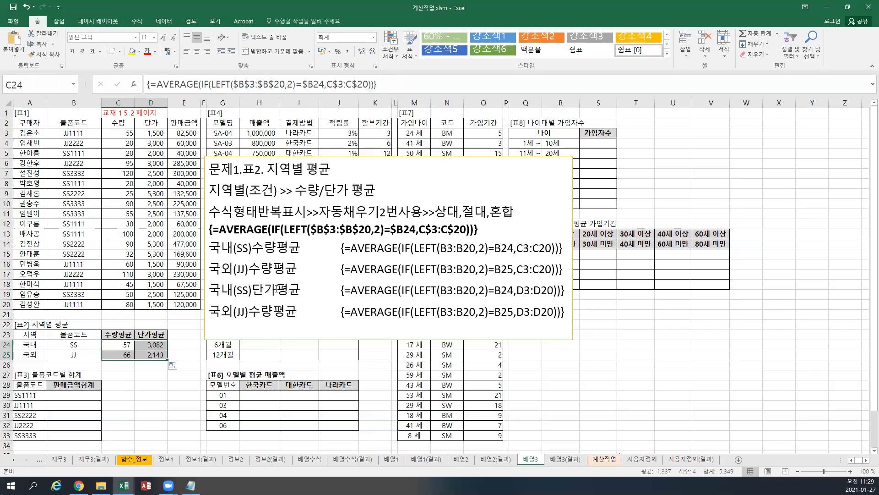
Move the notes text box off 표4 to cover 표7 and 표8, and delete its trailing blank line
left_click(346, 156)
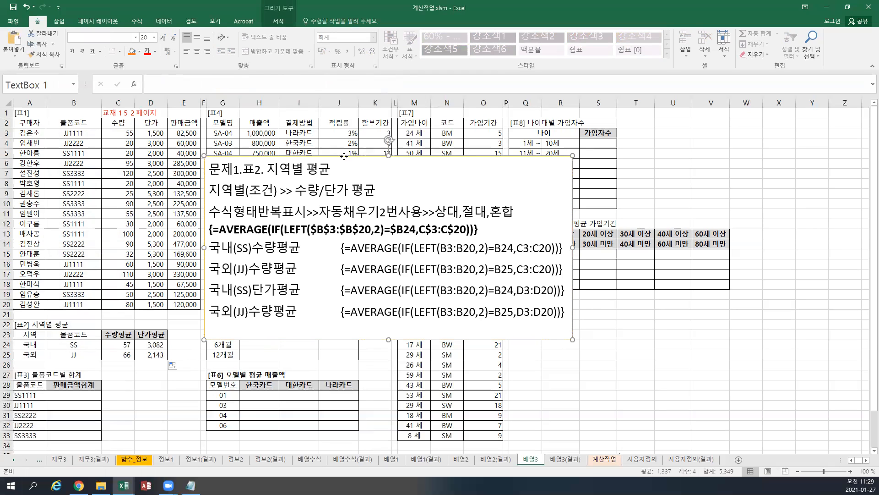
left_click_drag(344, 157, 537, 111)
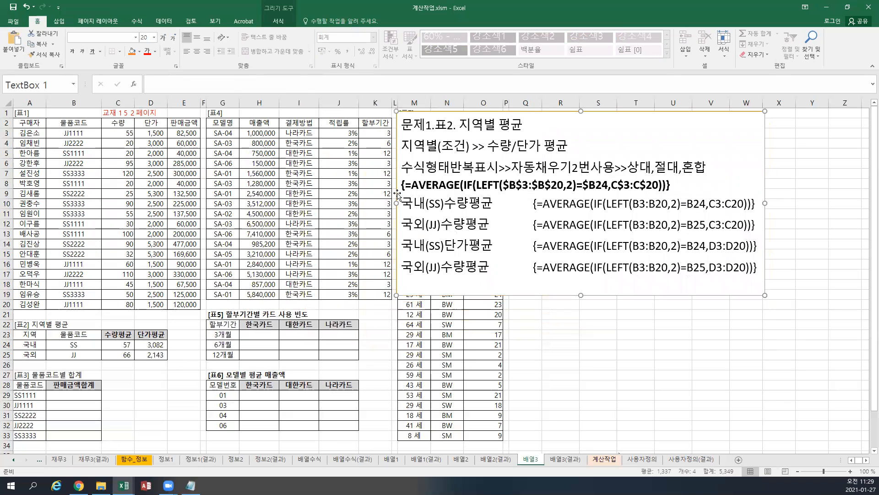
left_click(407, 284)
key("BackSpace")
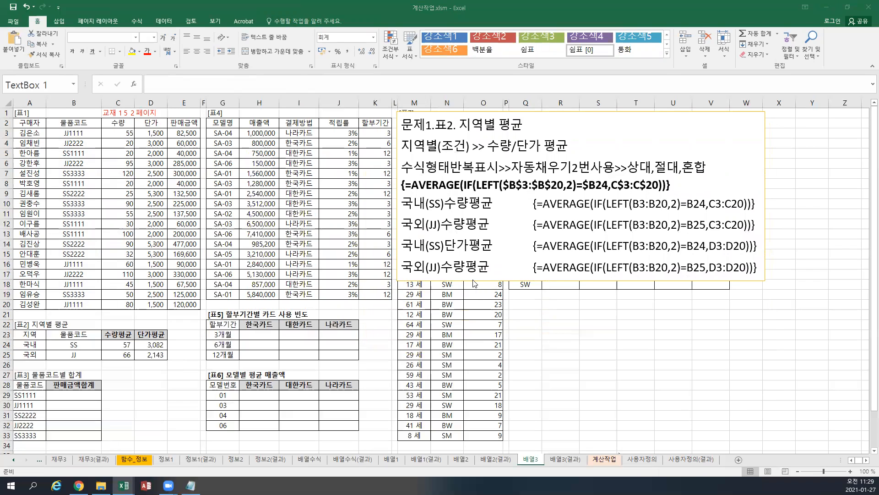
Insert the 문제2.표3 product-code total notes as text only above the 문제1 notes, followed by a blank line
left_click(428, 269)
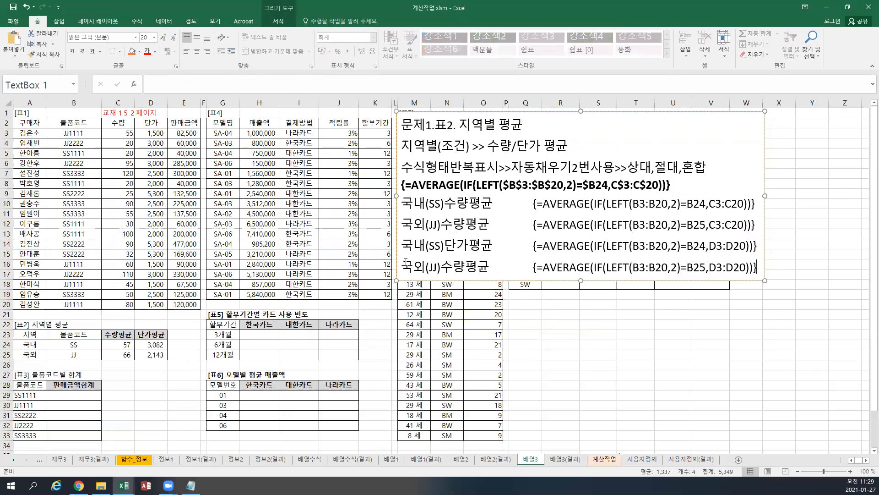
left_click(402, 123)
type("문제2.표3. 물품코드별 합계 물품코드별(조건1) >> 판매금액 합계 수식형태반복표시>>자동채우기1번사용>>상대,절대 {=SUM(($B$3:$B$20=A29)*$E$3:$E$20)} {=QUOTIENT(SUM(($B$3:$B$20=A29)*$E$3:$E$20),100000)} {=REPT(\"★\",QUOTIENT(SUM(($B$3:$B$20=A29)*$E$3:$E$20),100000))}")
left_click(433, 205)
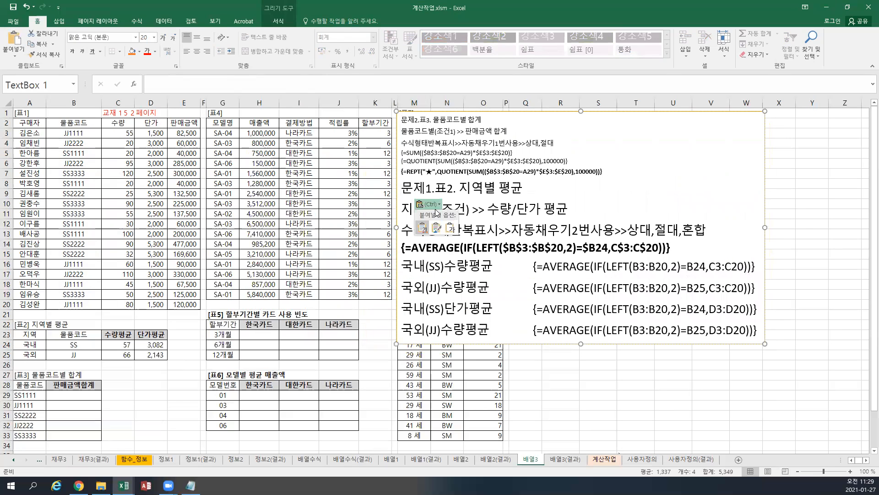
left_click(451, 229)
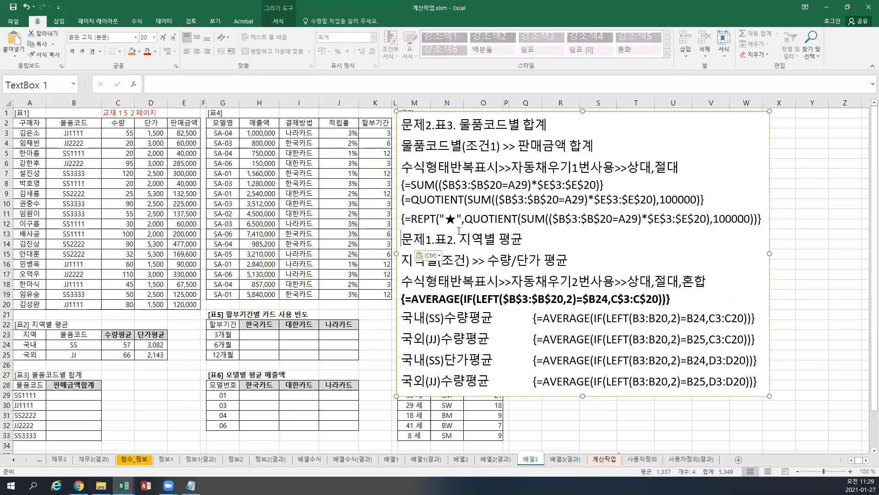
key("Return")
Make the REPT formula line in the 문제2 notes bold
triple_click(461, 218)
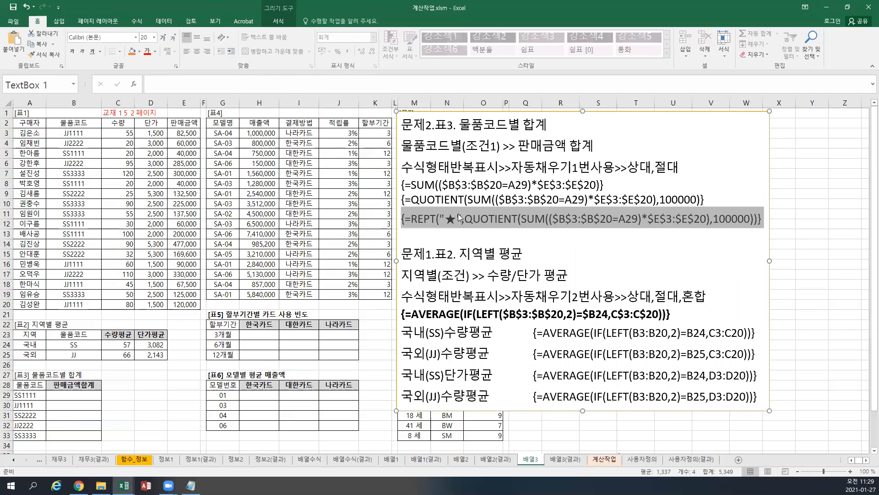
key("ctrl+b")
left_click(80, 396)
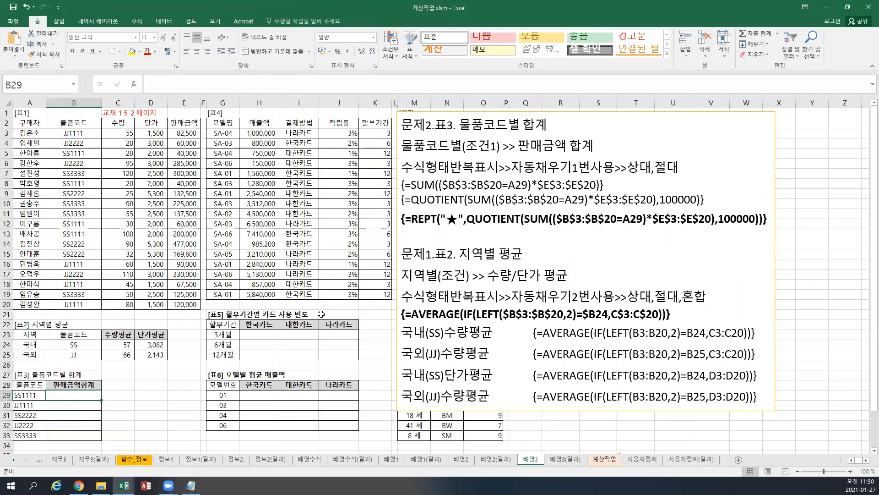
Begin the 표3 total formula in B29 by comparing the absolute product-code range $B$3:$B$20 with A29
left_click_drag(406, 144, 461, 152)
left_click_drag(518, 145, 591, 150)
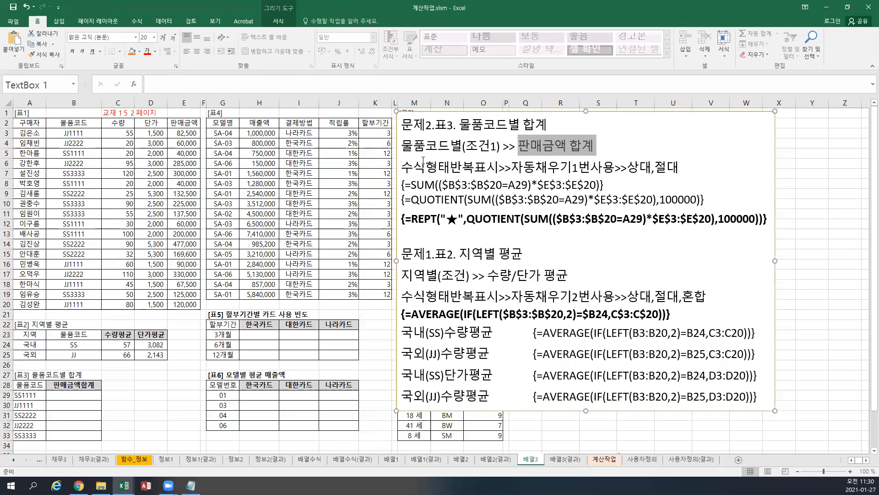
left_click(69, 395)
left_click_drag(67, 412, 68, 435)
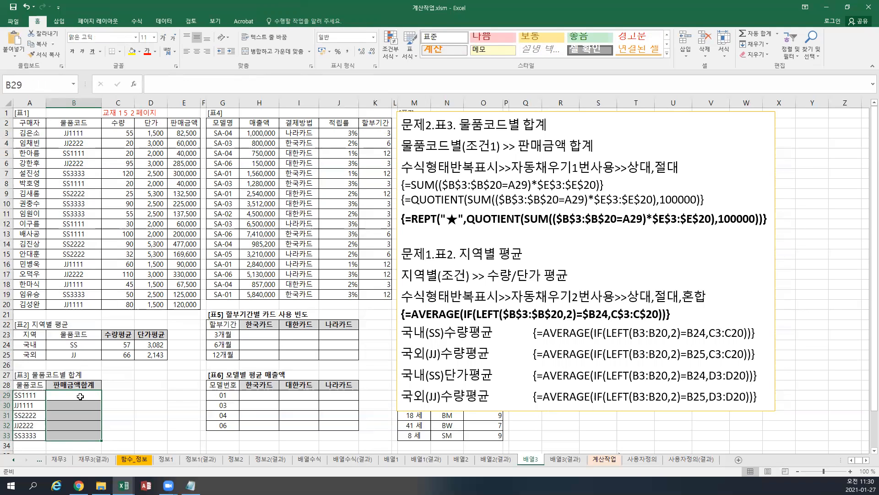
left_click(85, 396)
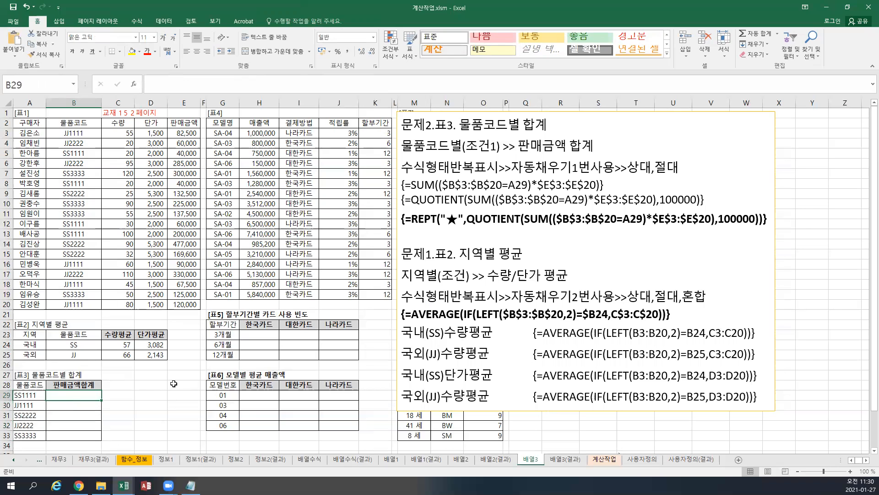
type("=")
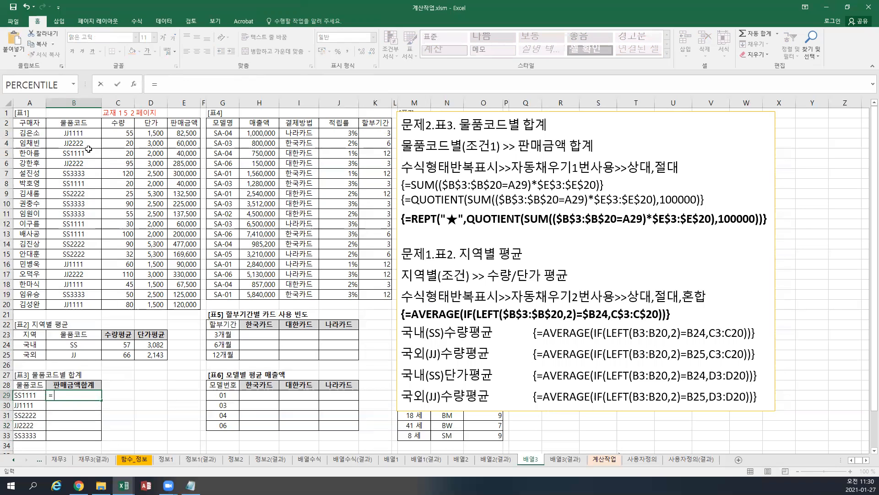
left_click_drag(81, 138, 92, 304)
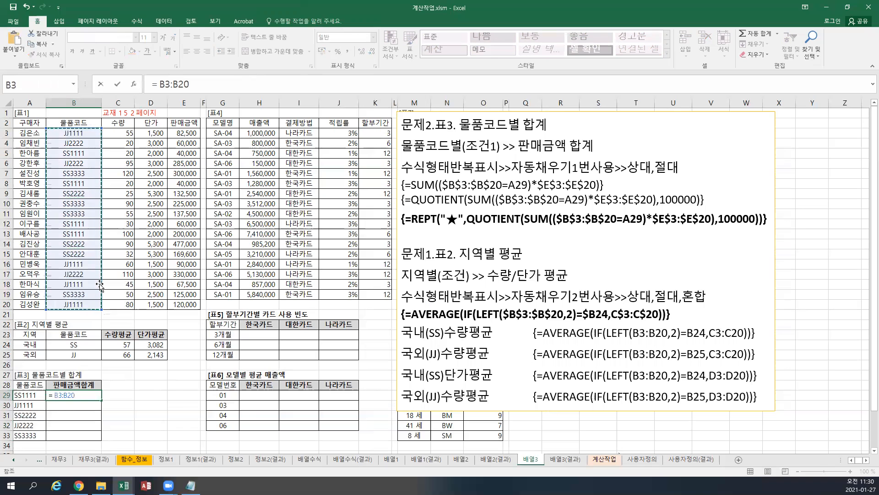
key("F4")
type("=")
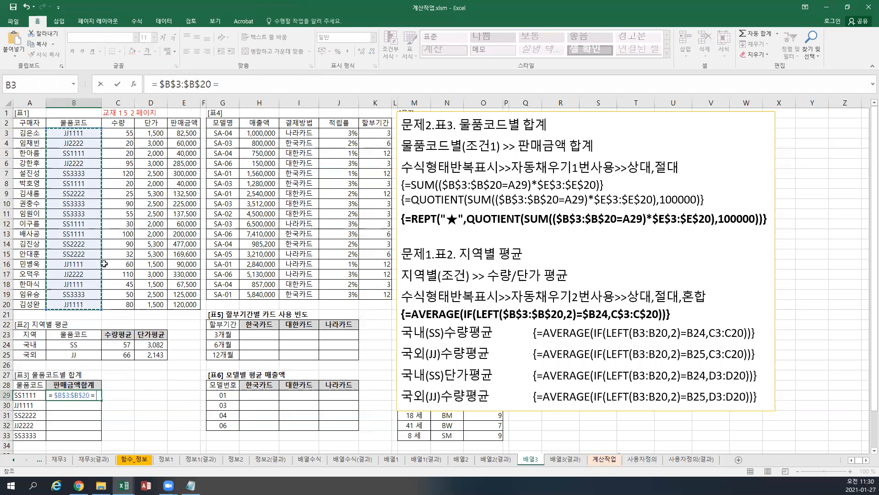
left_click(26, 394)
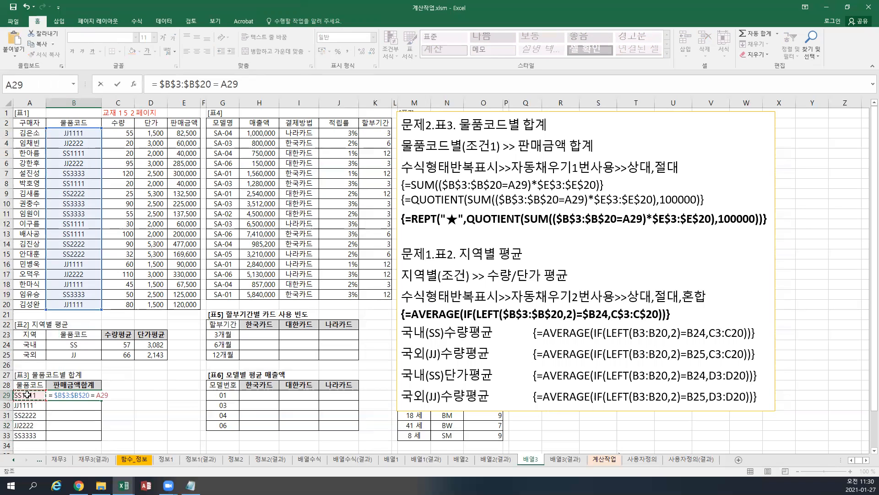
Enclose the B29 comparison in parentheses and multiply it by the absolute 판매금액 range $E$3:$E$20
left_click(55, 396)
type("(")
left_click(273, 80)
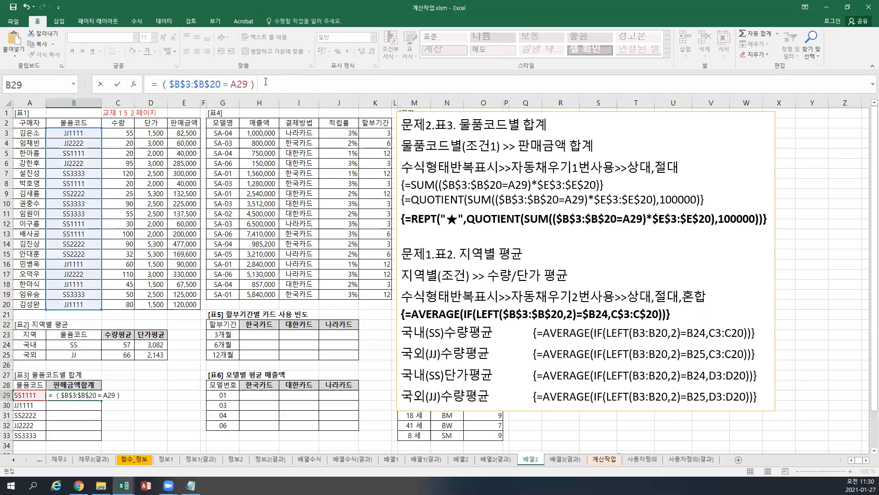
type("*")
left_click_drag(176, 133, 181, 299)
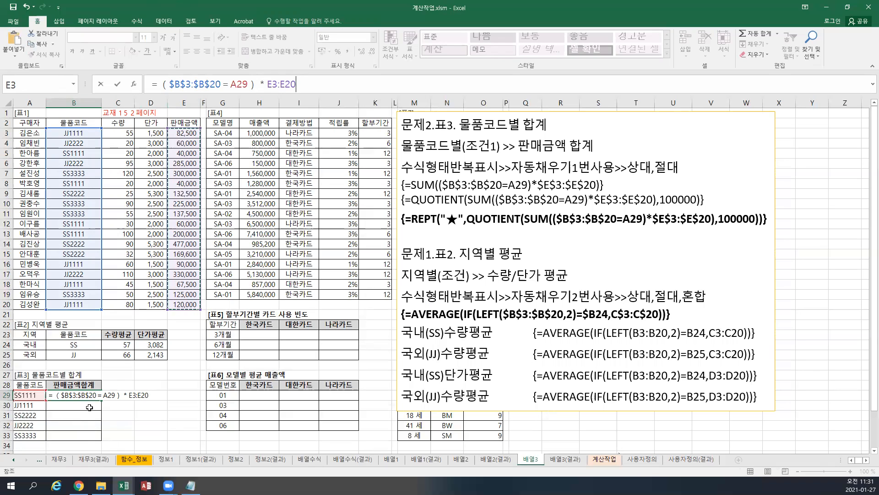
key("F4")
Wrap the B29 expression in SUM, enter it as an array formula and fill it down to B33
left_click(160, 87)
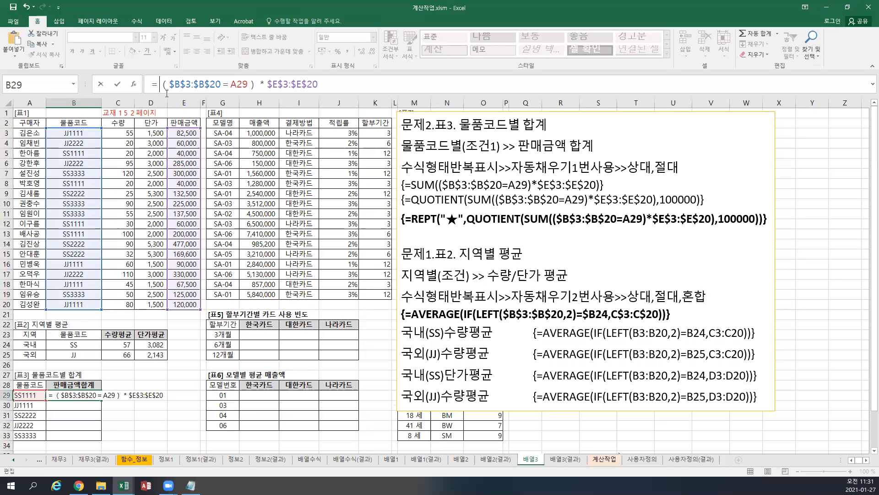
type("SUM")
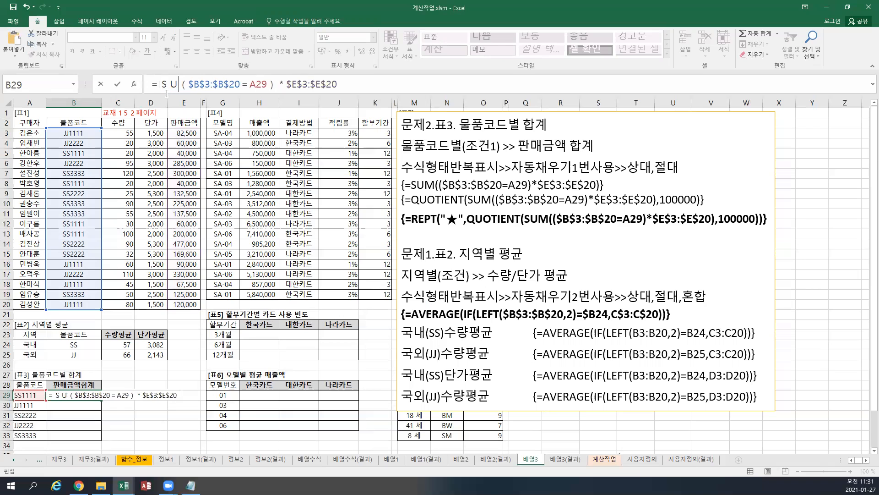
type("(")
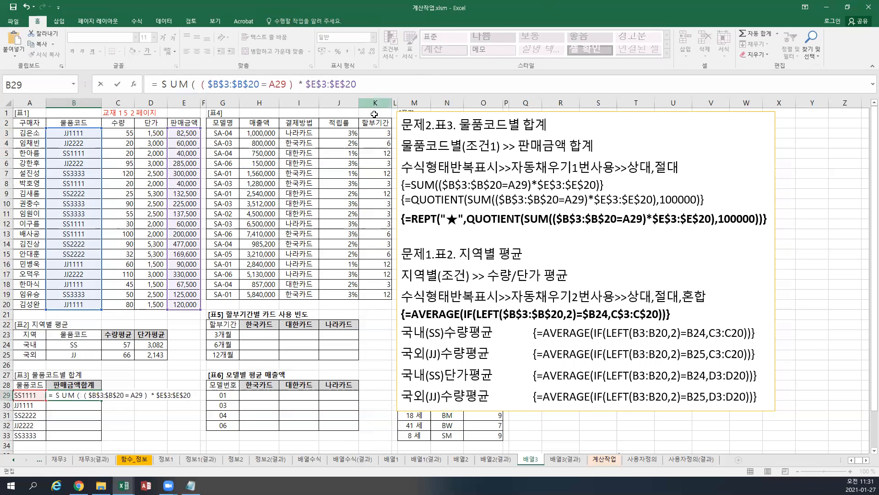
left_click(369, 87)
key("ctrl+shift+Return")
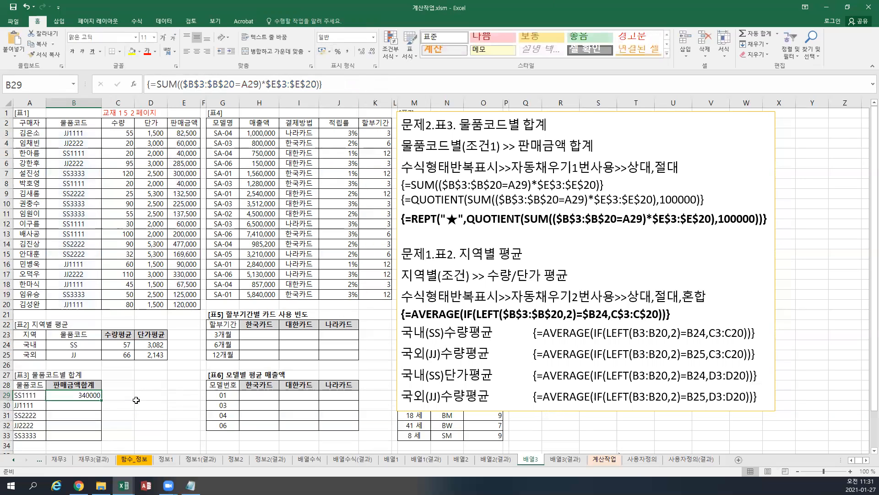
left_click_drag(102, 400, 94, 443)
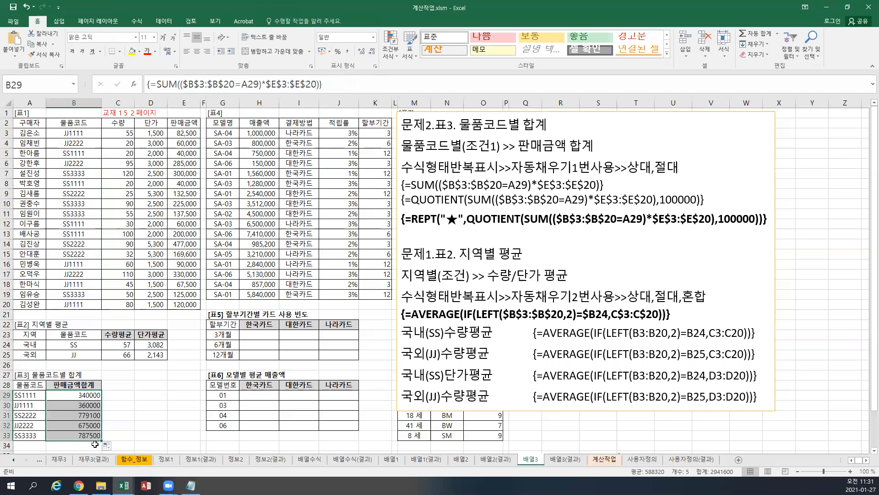
Try dividing the SUM result in B29's formula by 100000 with the division operator
left_click(88, 397)
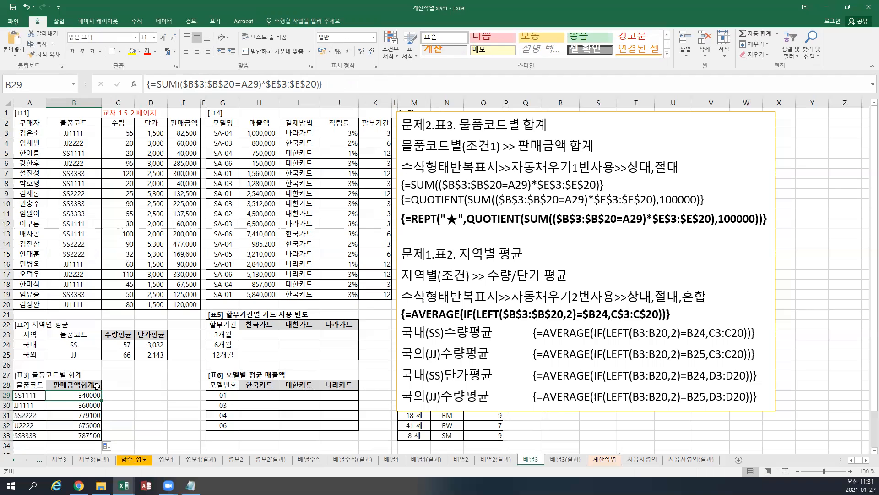
left_click(334, 84)
type("/")
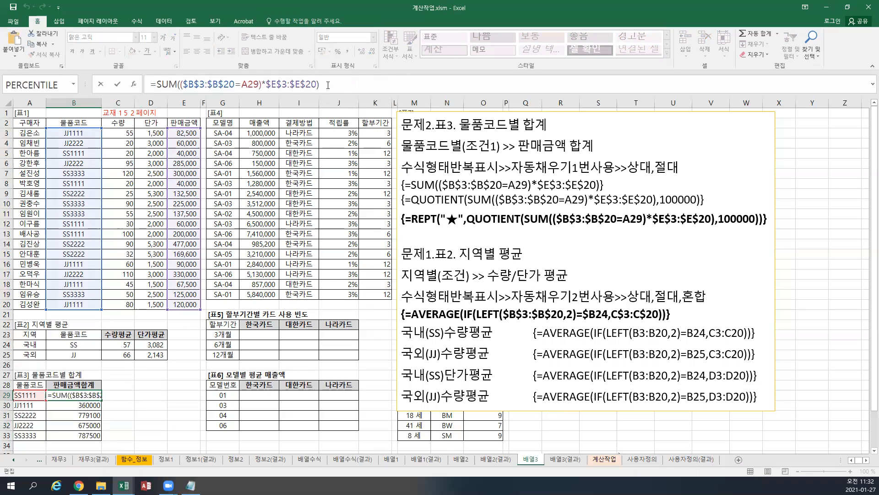
type("100000")
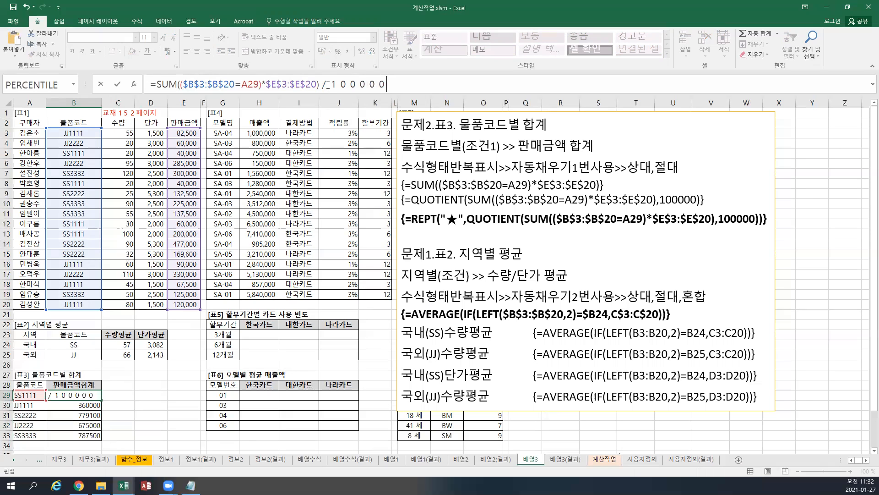
key("BackSpace")
key("BackSpace")
key("BackSpace")
key("BackSpace")
key("BackSpace")
key("BackSpace")
key("BackSpace")
key("BackSpace")
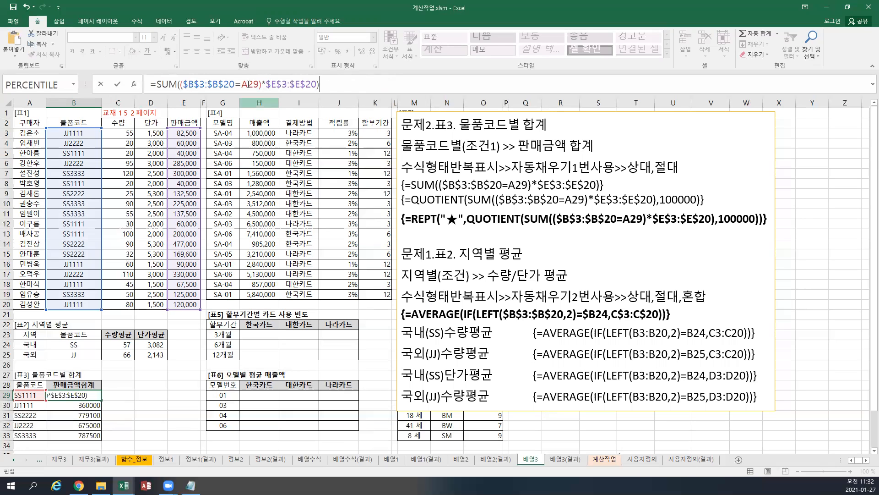
left_click(158, 85)
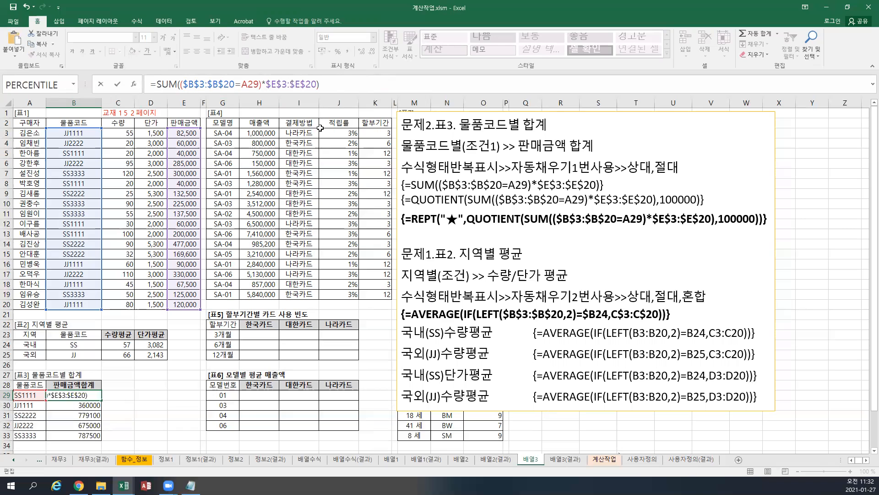
type("QU")
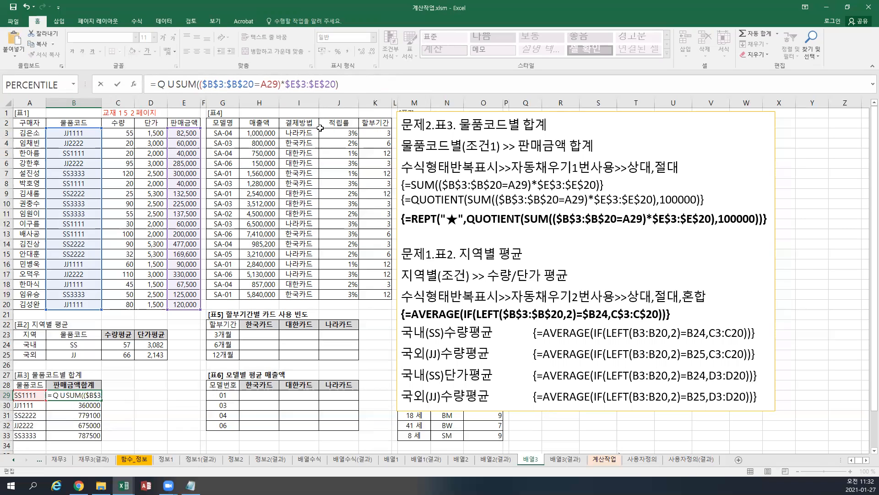
key("Escape")
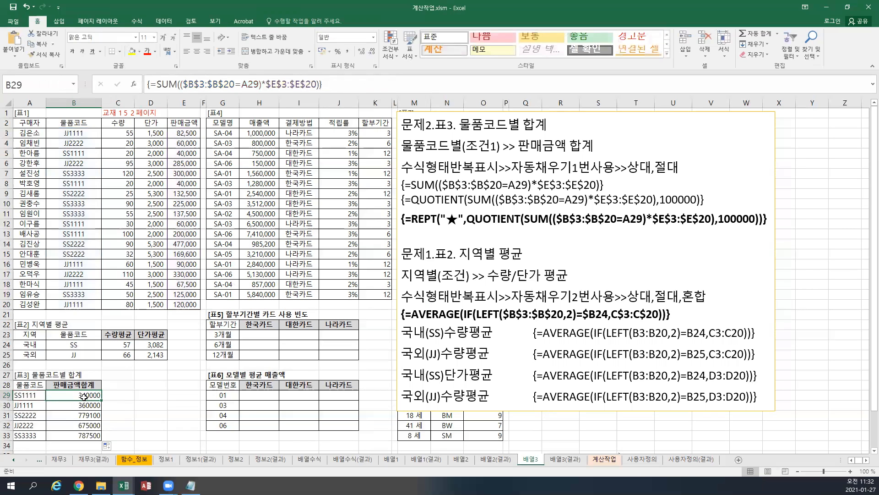
left_click_drag(82, 396, 93, 433)
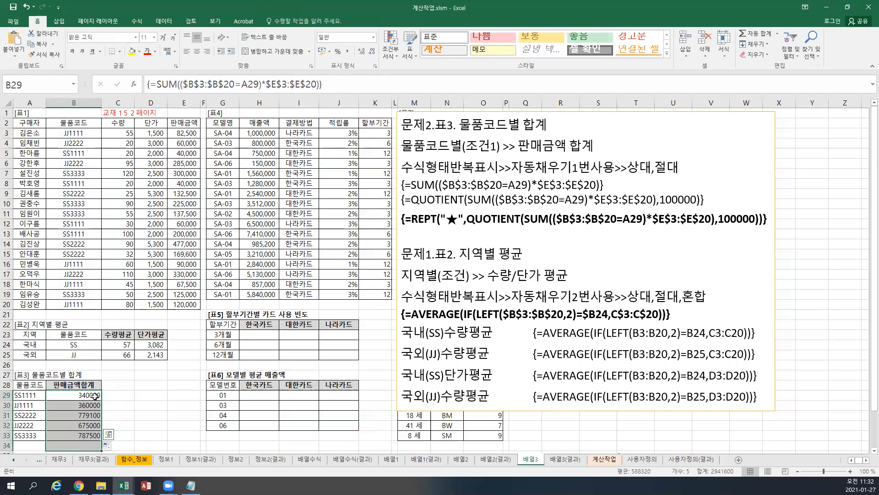
Insert the QUOTIENT function with its opening parenthesis in front of SUM in B29's formula
left_click(87, 396)
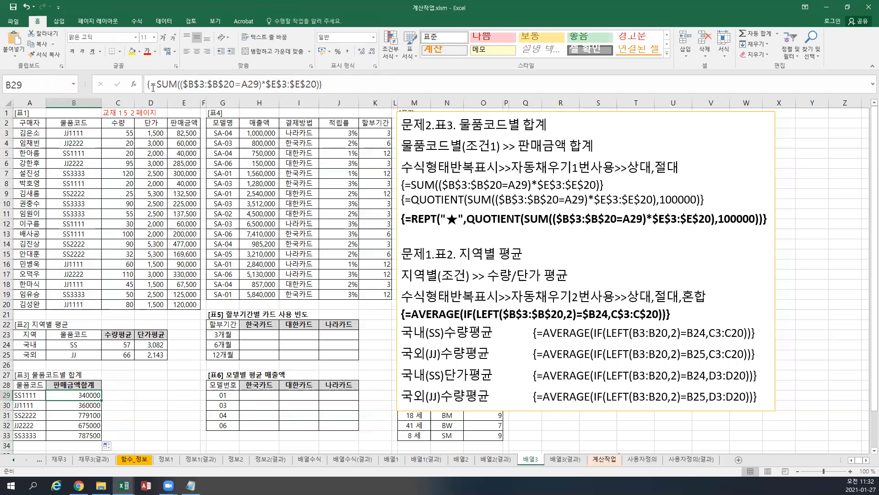
key("F2")
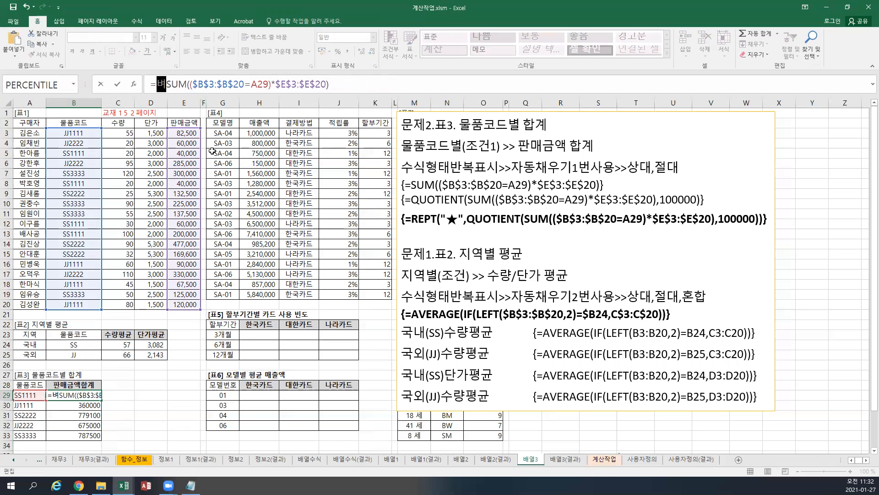
key("BackSpace")
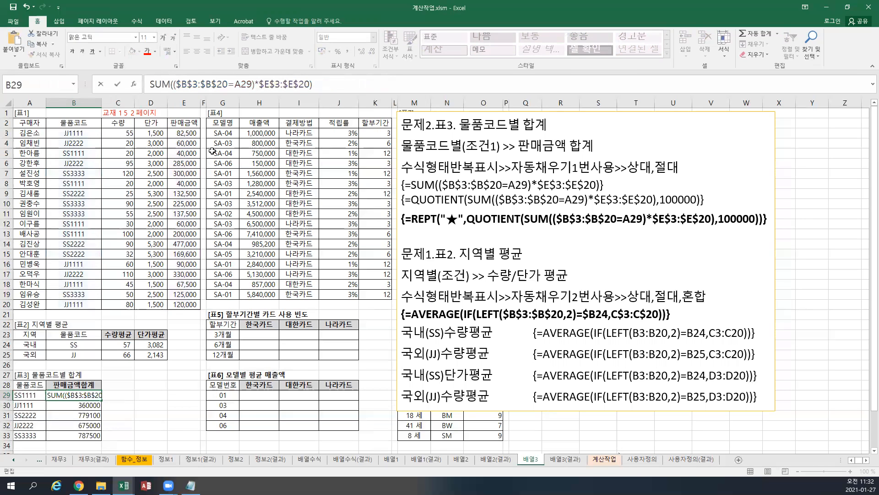
type("= Q")
type("UOT")
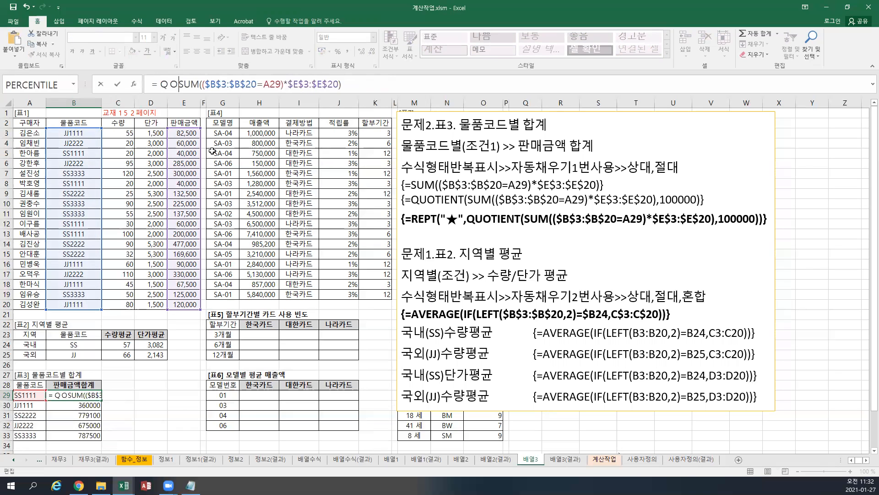
type("IENT(")
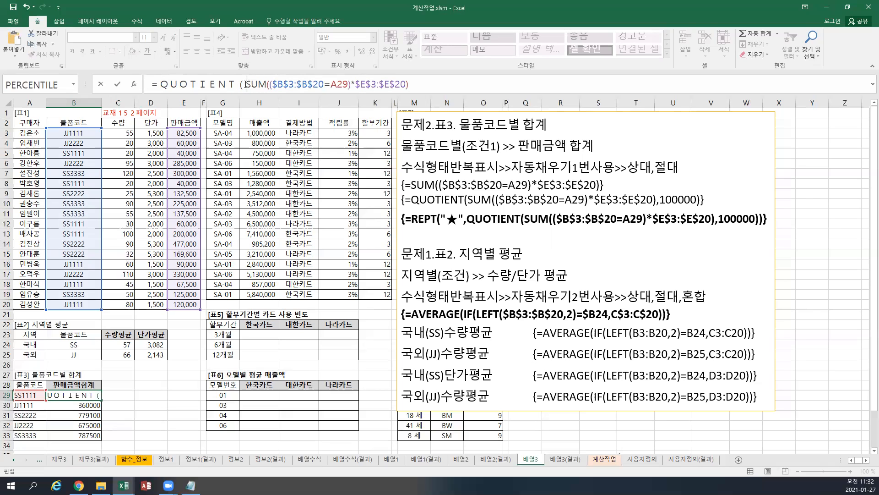
Add 100000 as the QUOTIENT divisor in B29, enter it as an array formula and fill it down to B33
left_click_drag(246, 84, 409, 85)
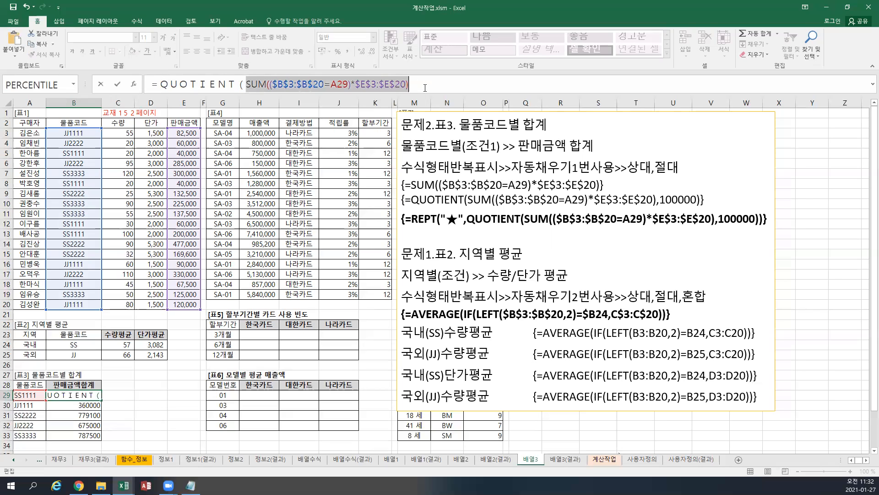
left_click(425, 87)
type(",100000")
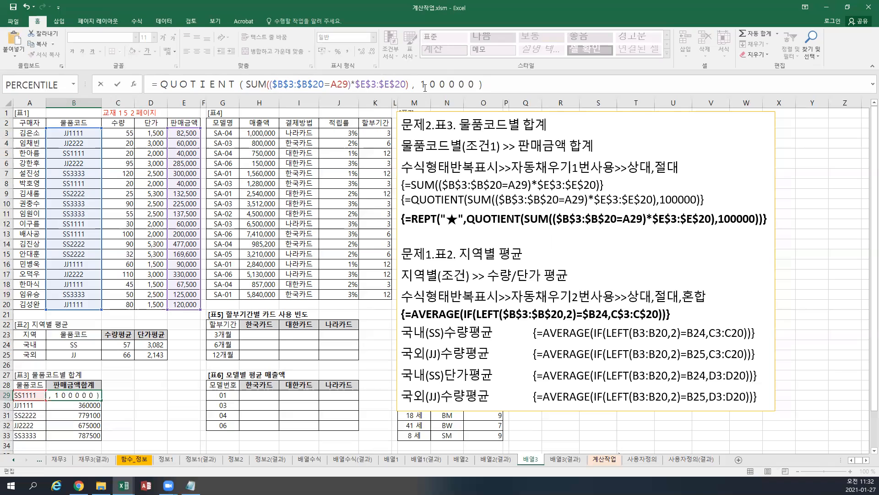
key("ctrl+shift+Return")
left_click_drag(101, 400, 98, 439)
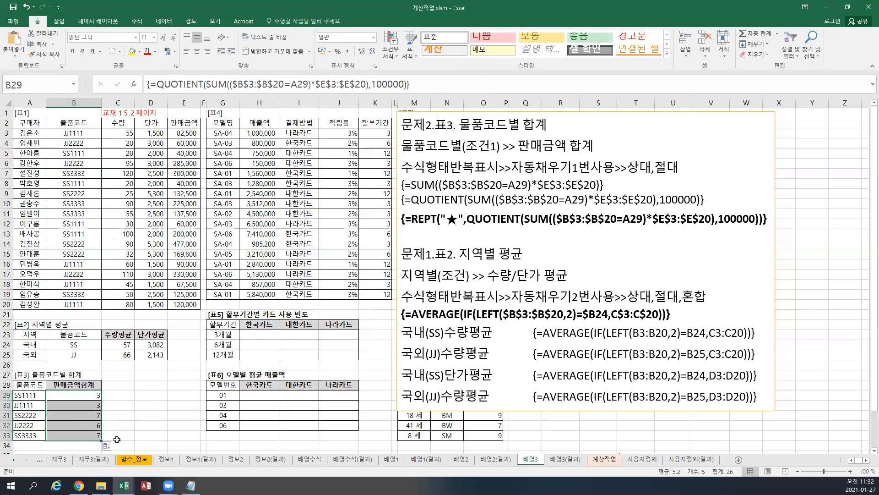
Insert REPT("★", in front of QUOTIENT in B29's formula, using the filled star symbol as the text to repeat
left_click(91, 398)
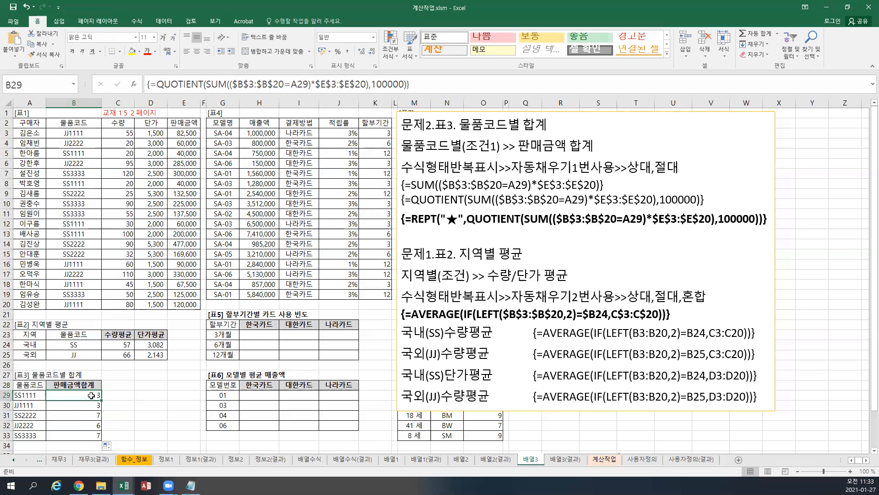
left_click(156, 84)
type("REPT")
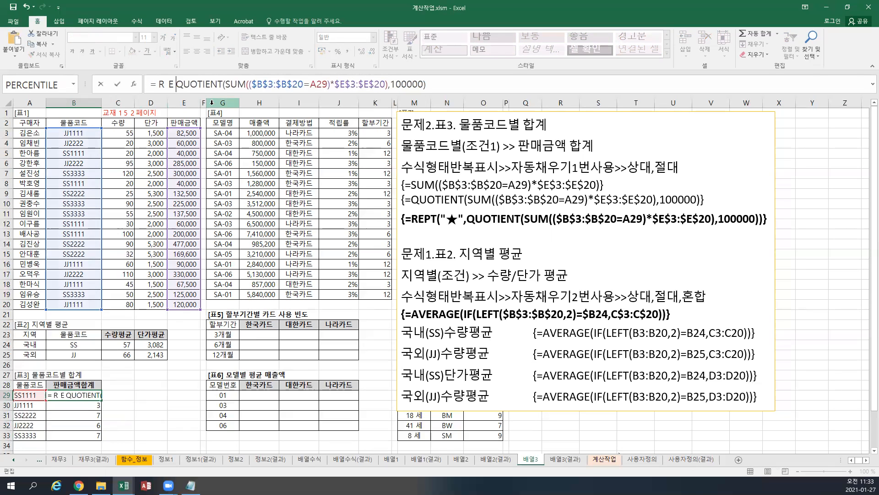
type("(")
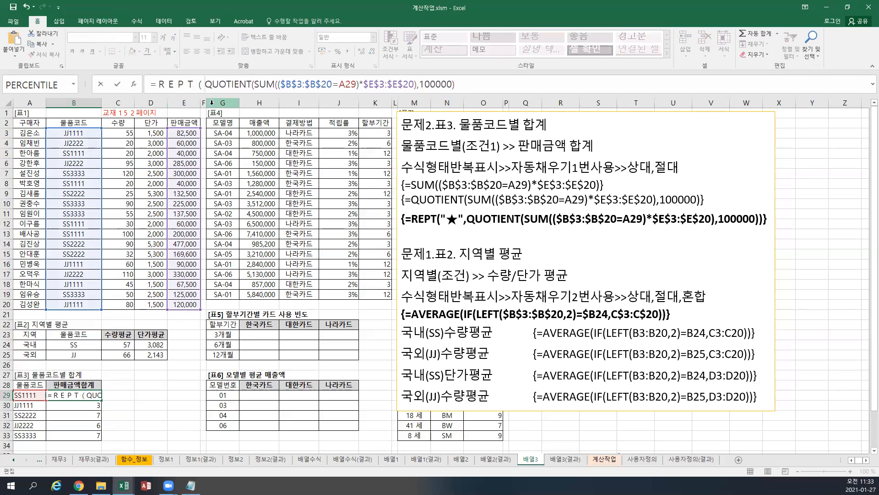
type("\"ㅁ")
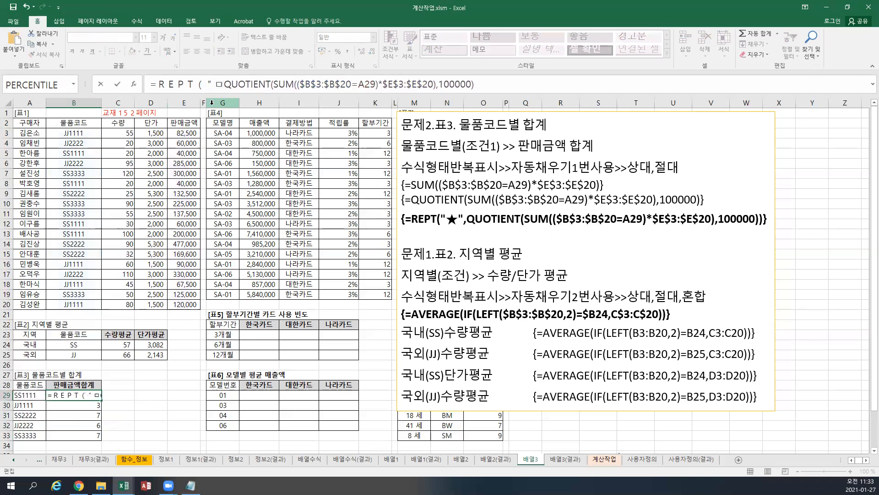
key("Hangul_Hanja")
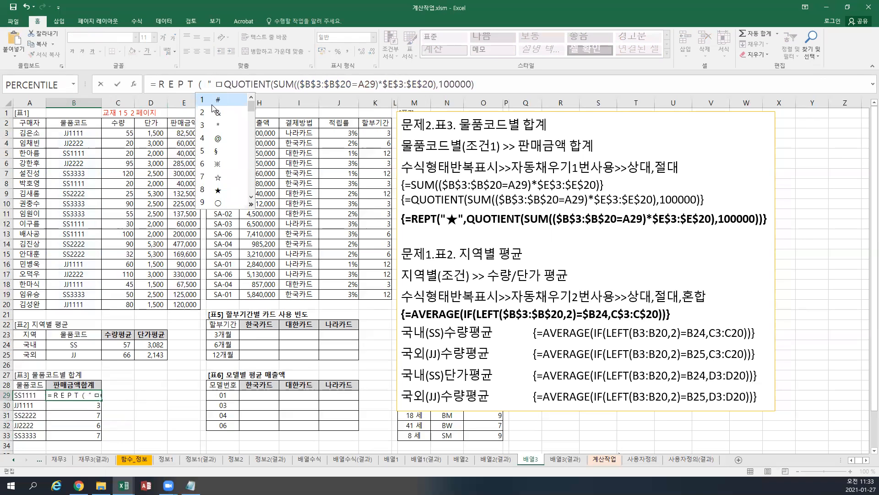
left_click(221, 191)
type("\",")
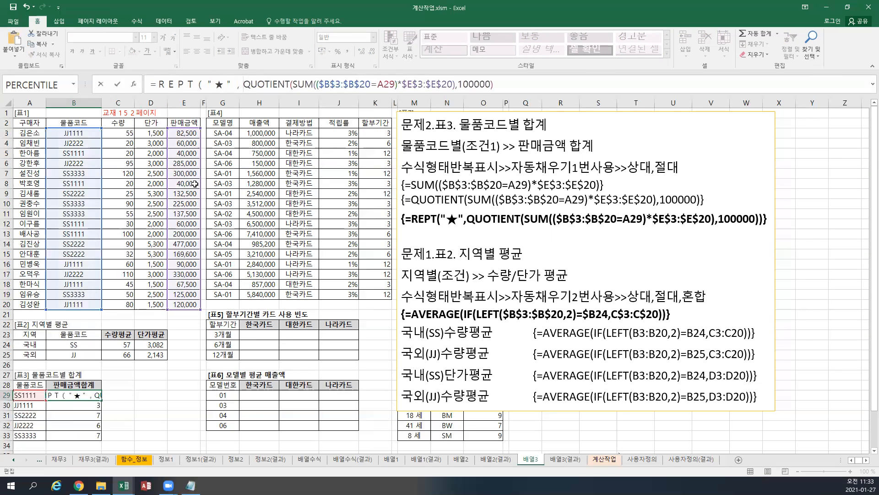
Close the REPT parenthesis after the QUOTIENT expression in B29, enter it as an array formula and fill it down to B33
left_click_drag(243, 86, 502, 86)
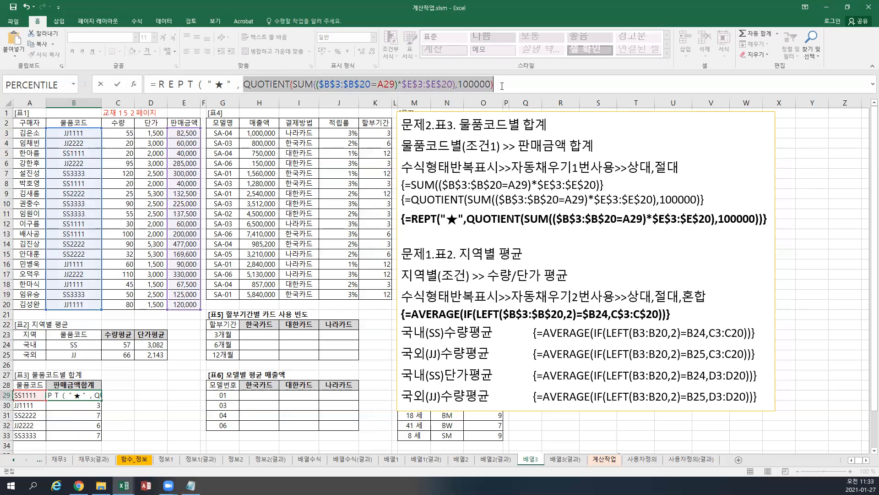
left_click(501, 86)
type(")")
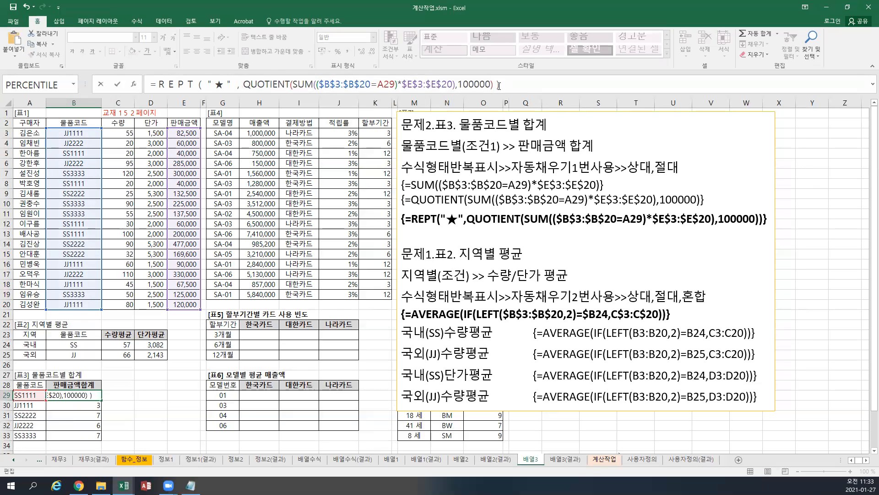
key("ctrl+shift+Return")
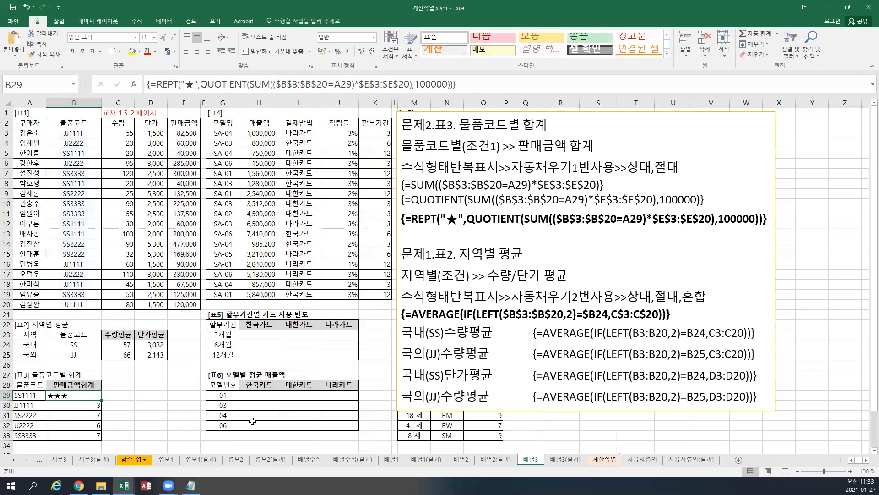
left_click_drag(102, 401, 101, 443)
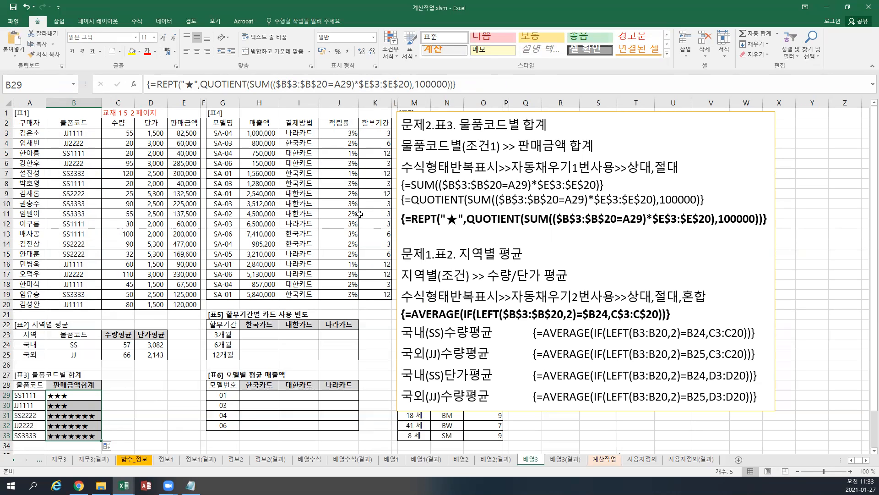
left_click(585, 240)
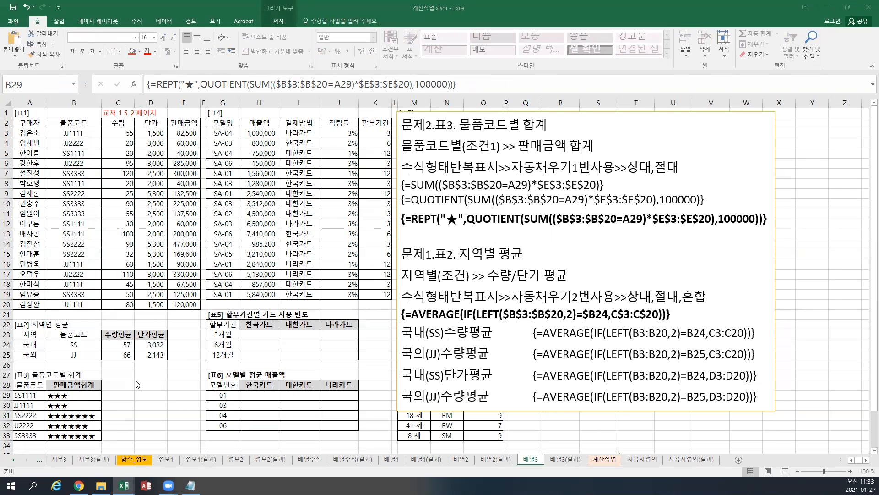
key("Escape")
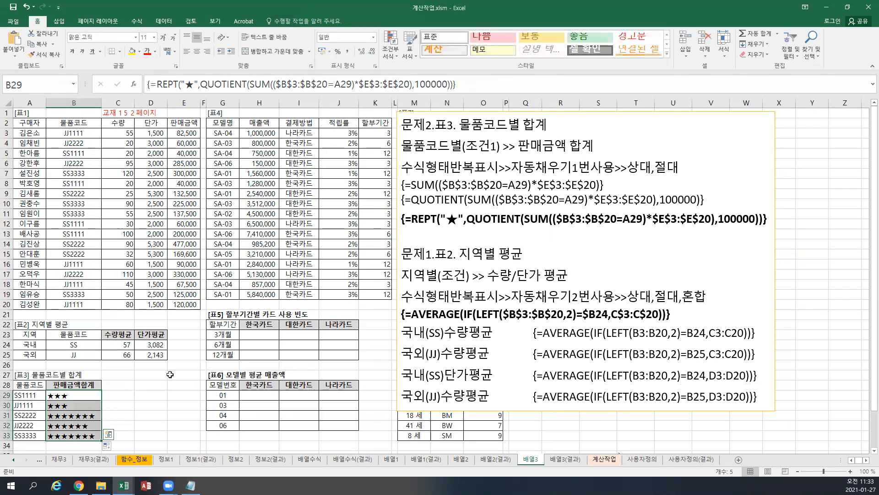
Try entering B29's REPT formula as one shared array formula across the whole range B29:B33
scroll(170, 375, "down", 4)
scroll(170, 375, "down", 2)
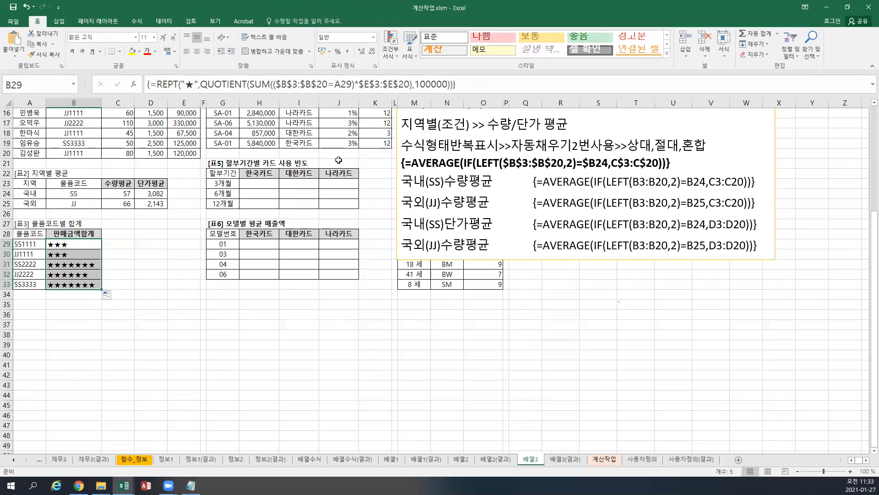
left_click_drag(76, 245, 77, 285)
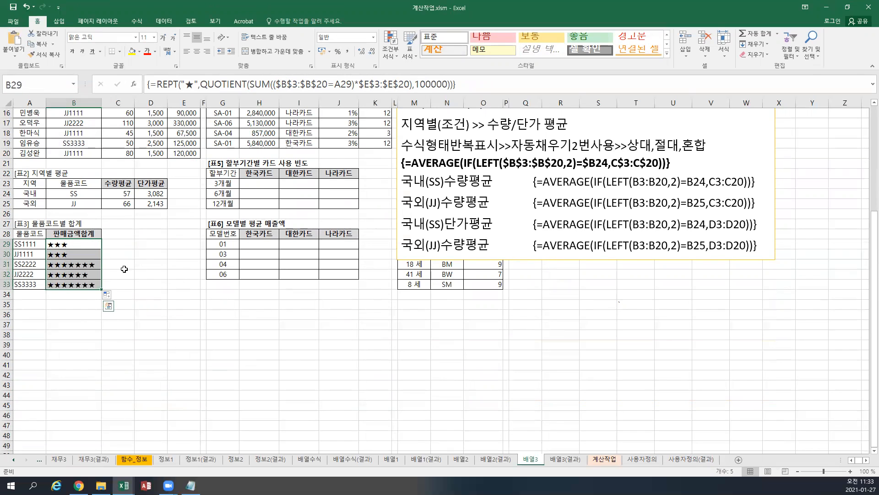
left_click(469, 87)
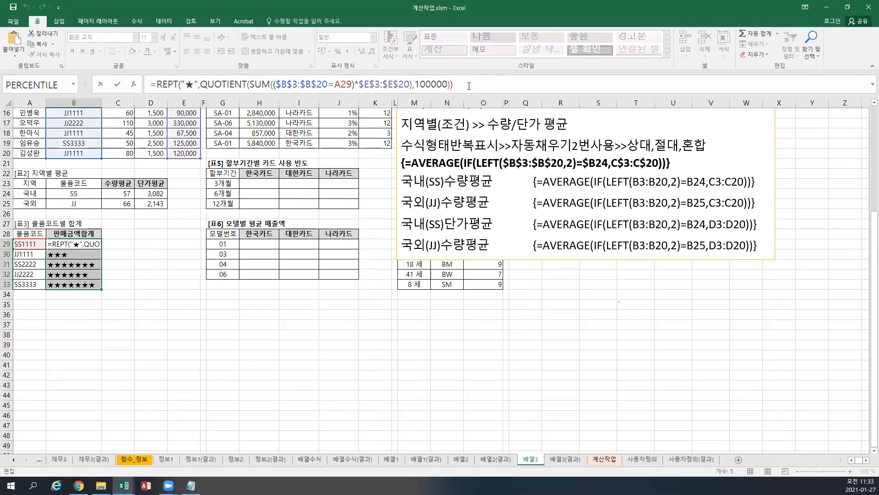
key("ctrl+shift+Return")
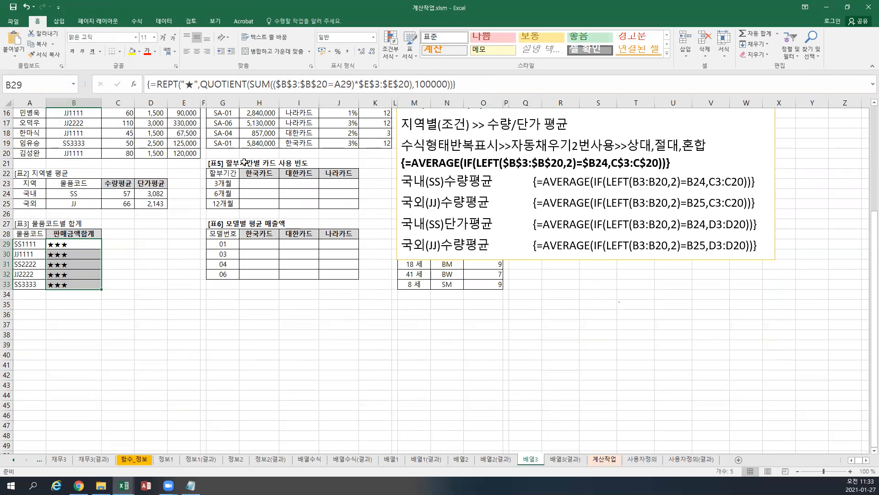
Try to delete only cell B30 from the shared array in B29:B33
left_click(84, 251)
key("Delete")
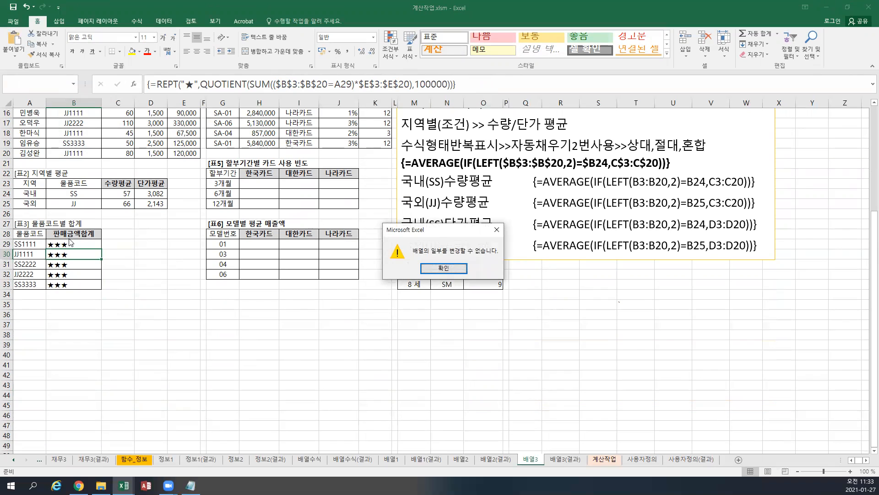
left_click(450, 270)
Copy the full REPT formula text from B29 and clear the whole range B29:B33
left_click_drag(86, 244, 84, 294)
left_click(81, 244)
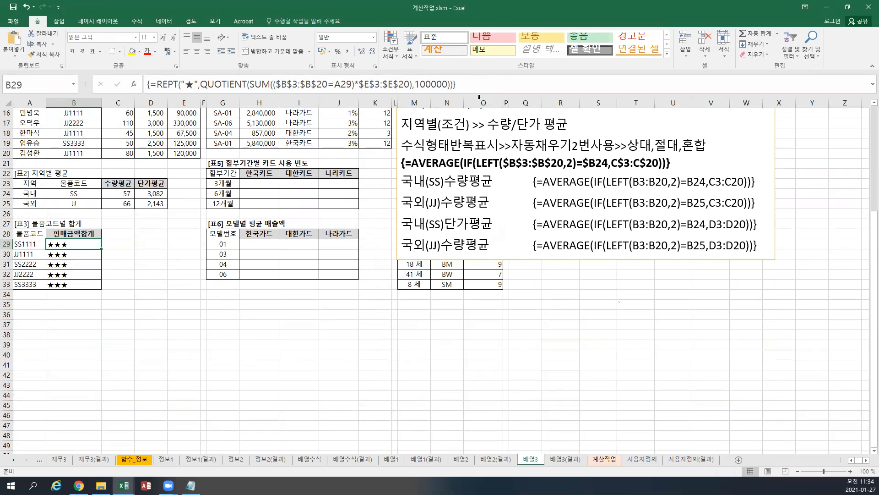
left_click_drag(460, 84, 102, 64)
key("ctrl+c")
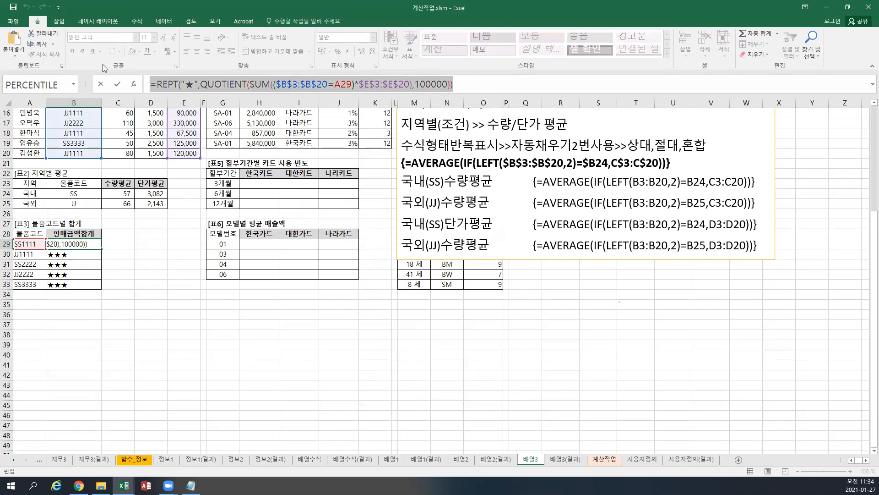
key("ctrl+shift+Return")
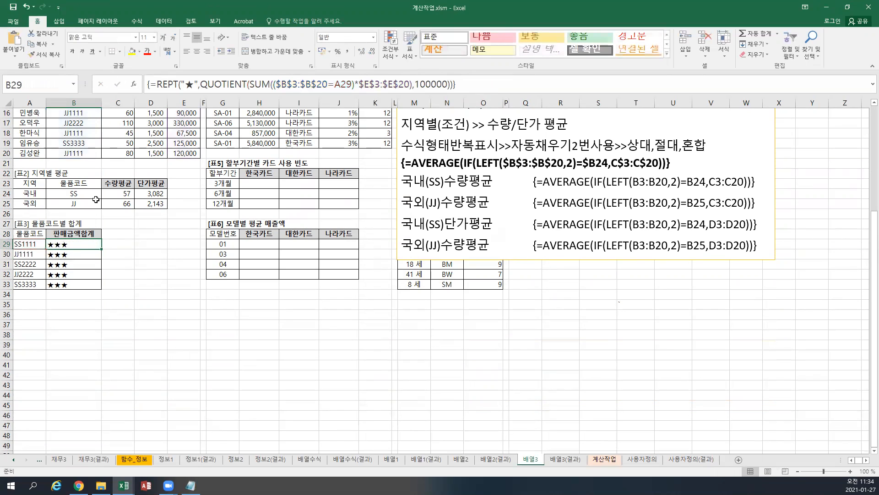
left_click_drag(79, 250, 94, 285)
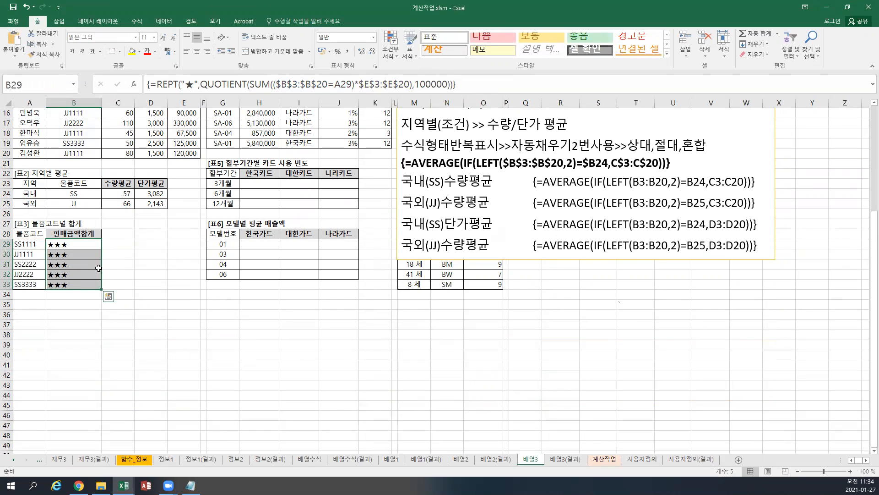
key("Delete")
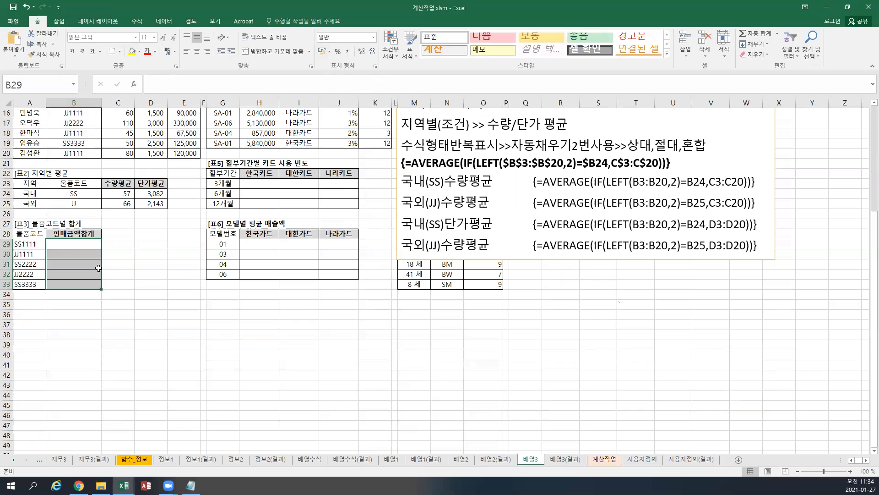
Paste the copied REPT formula into B29, enter it as an array formula and fill it down to B33
left_click(79, 248)
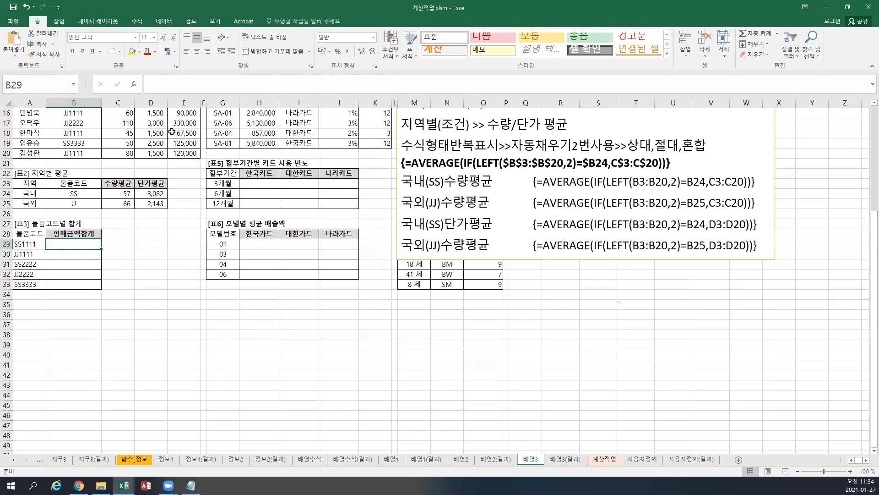
left_click(163, 85)
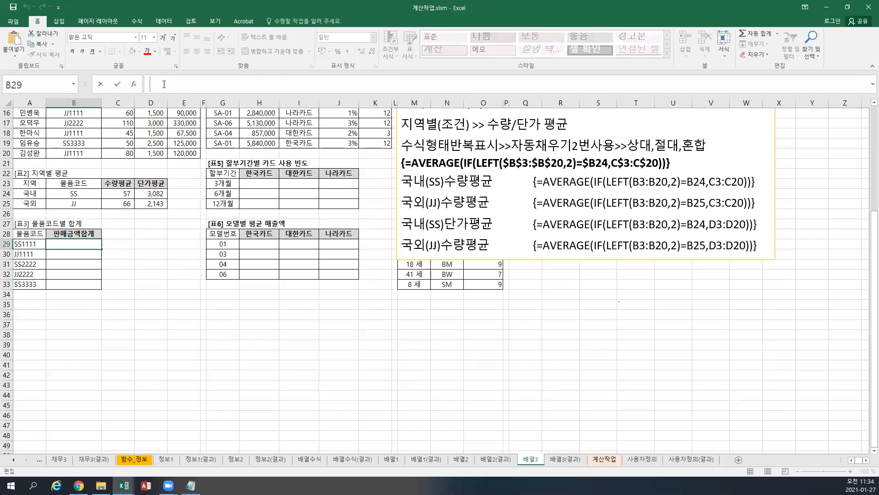
key("ctrl+v")
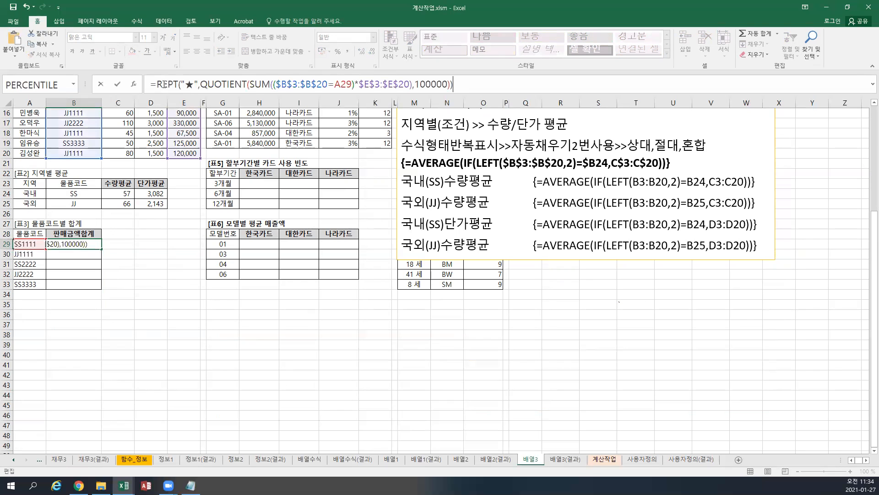
key("ctrl+shift+Return")
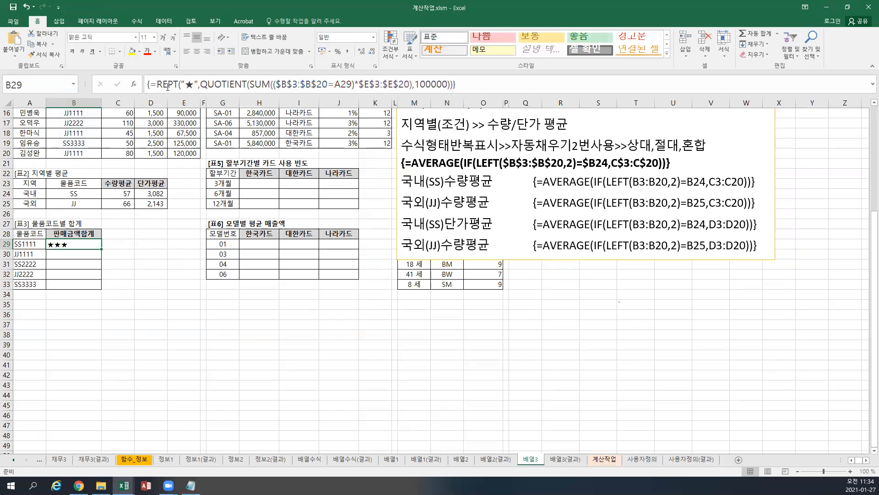
left_click_drag(100, 248, 101, 290)
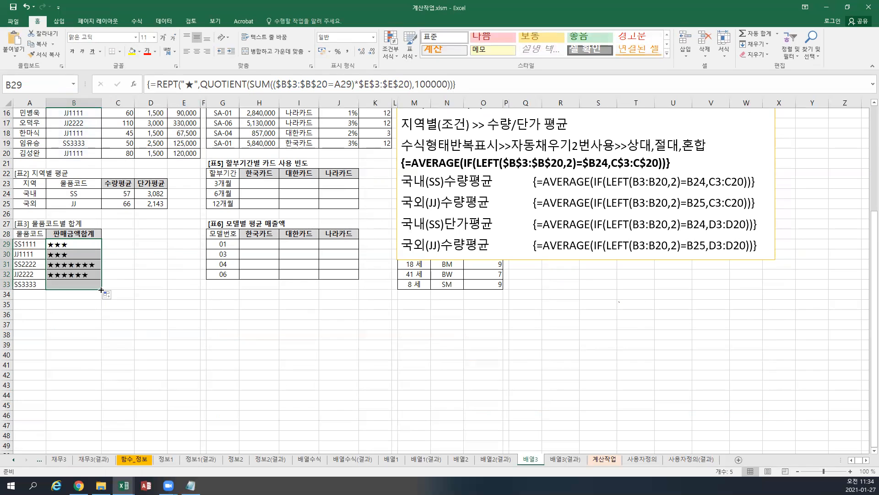
Insert the 문제3.표5 solution notes above the 문제2 notes in the text box and set their font size to 20
left_click(344, 235)
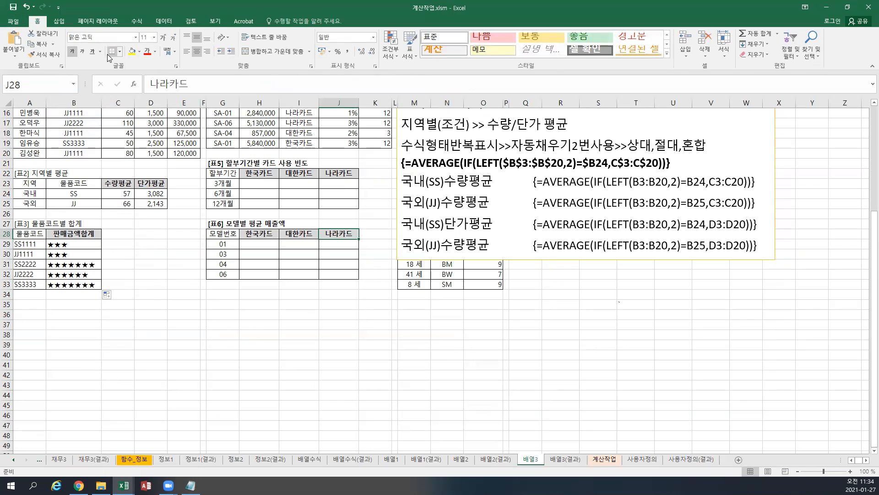
left_click(514, 241)
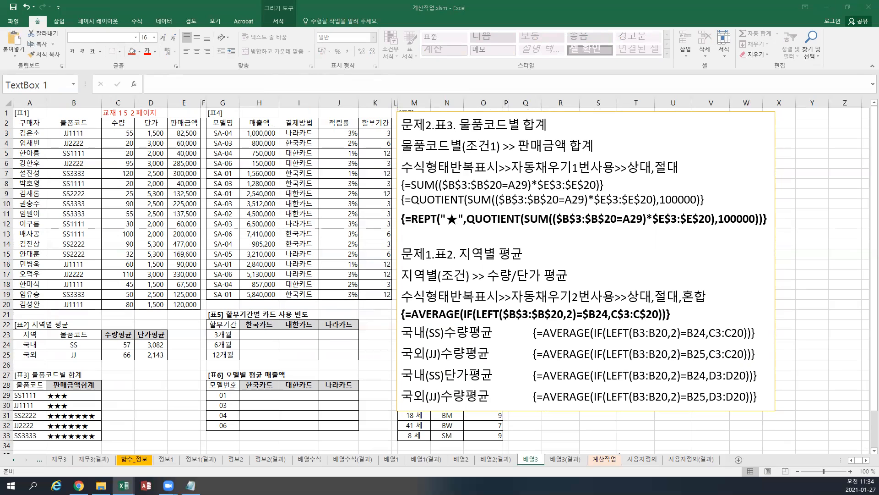
left_click(404, 124)
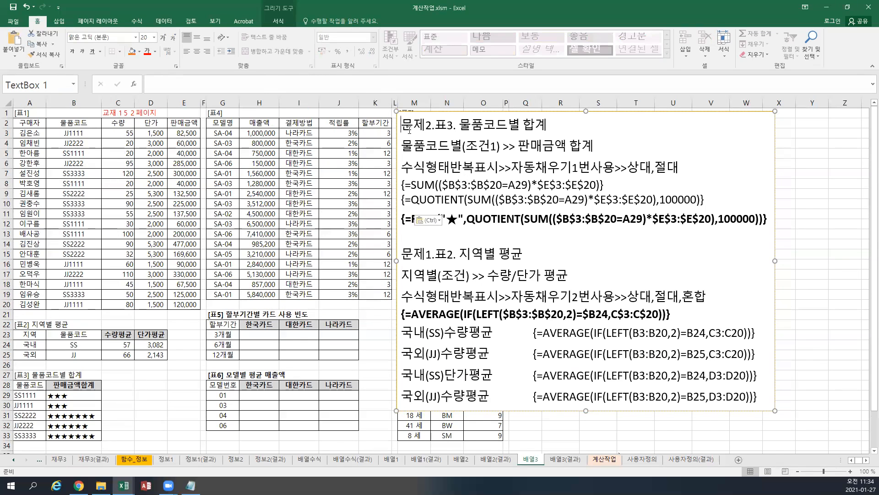
type("문제3.표5. 할부기간별 카드 사용 빈도 할부기간별(조건1) AND 결제방법별(조건2) >> 사용빈도(개수) {=SUM(IF(($K$3:$K$19=$G23)*($I$3:$I$19=H$22),1))} {=REPT(\"★\",SUM(IF(($K$3:$K$19=$G23)*($I$3:$I$19=H$22),1)))} 수식형태반복표시>>자동채우기2번사용>>상대,절대,혼합 K3:K19 K3:K19 K3:K19 G23 G23 G23 I3:I19 I3:I19 I3:I19 H22 I22 J22 K3:K19 K3:K19 K3:K19 G24 G24 G24 I3:I19 I3:I19 I3:I19 H22 I22 J22 K3:K19 K3:K19 K3:K19 G25 G25 G25 I3:I19 I3:I19 I3:I19 H22 I22 J22")
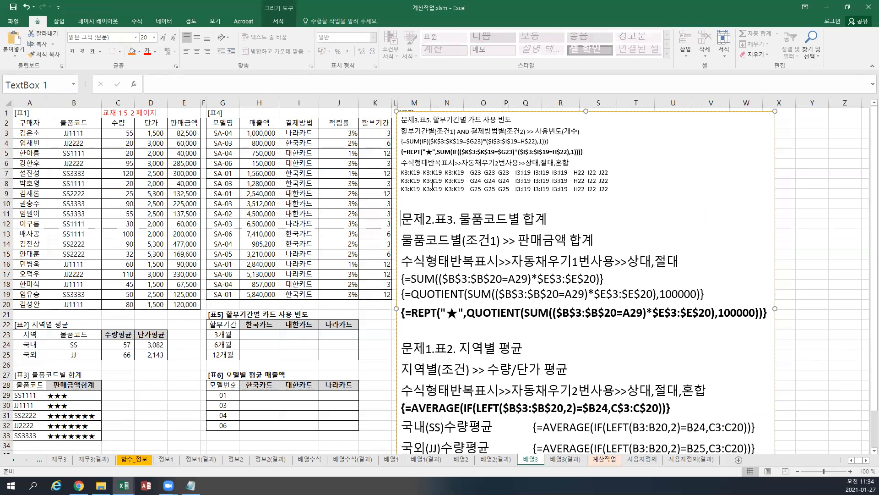
key("Escape")
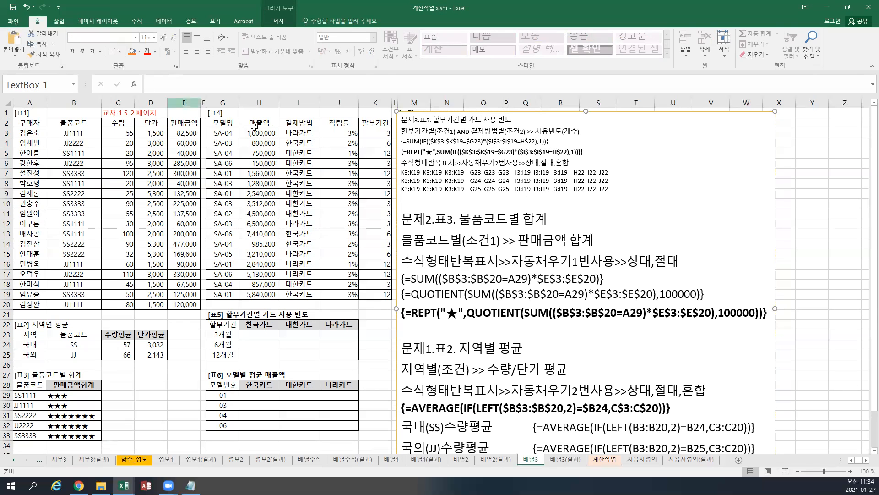
left_click(154, 37)
left_click(147, 155)
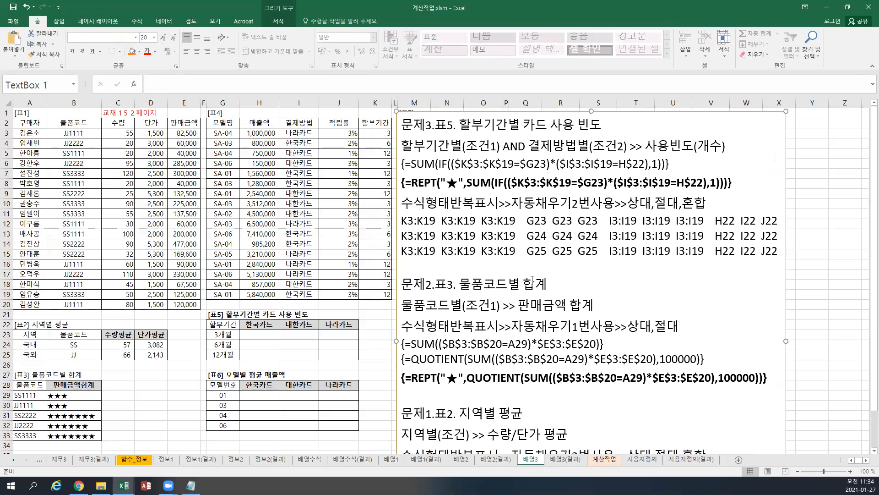
Bring 표5 and its solution notes into view together and select the empty result range H23:J25
left_click(866, 460)
left_click(866, 460)
left_click(865, 460)
left_click(866, 459)
left_click(865, 459)
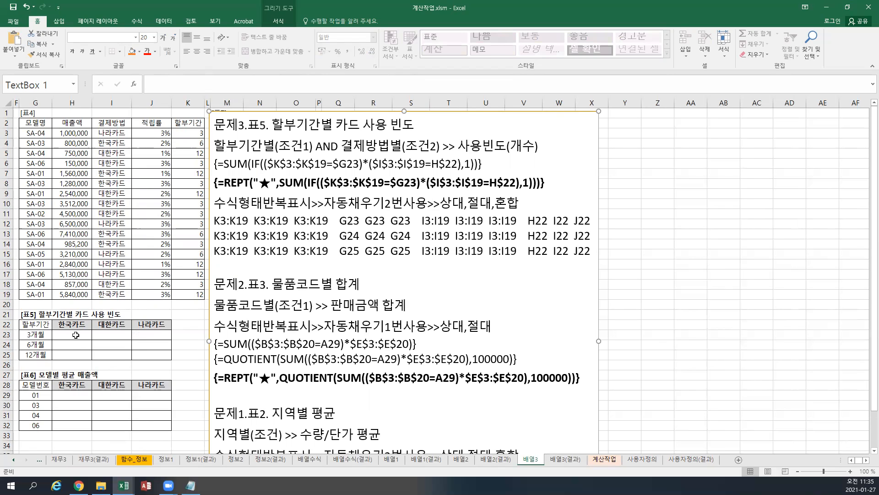
mouse_move(75, 335)
left_mouse_down()
mouse_move(112, 355)
mouse_move(151, 358)
left_mouse_up()
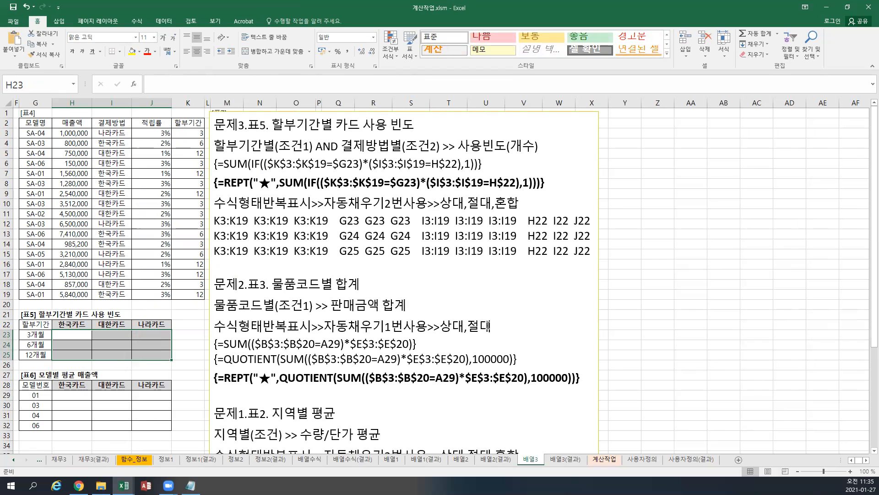
Copy the line 수식형태반복표시>>자동채우기2번사용>>상대,절대,혼합 from the 문제1 notes and paste it as text only beneath the 문제3.표5 heading
scroll(489, 326, "down", 3)
left_click(422, 365)
left_click_drag(423, 365, 210, 354)
left_click(263, 364)
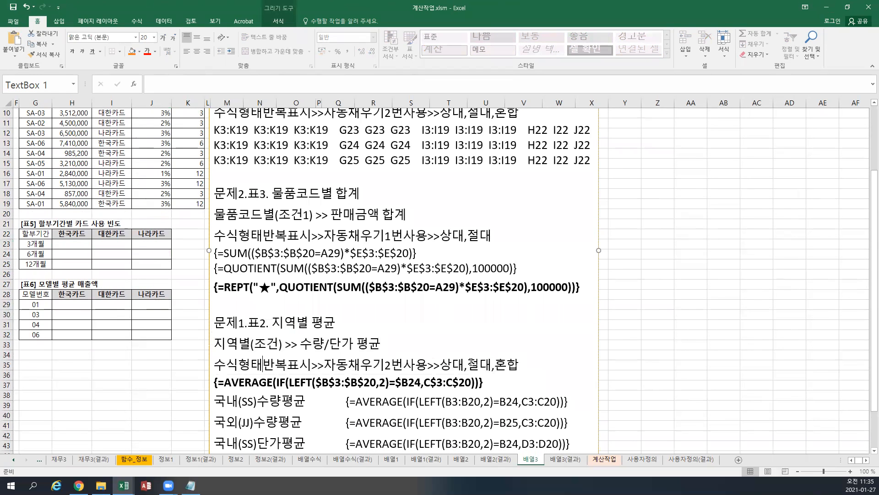
left_click_drag(521, 365, 213, 365)
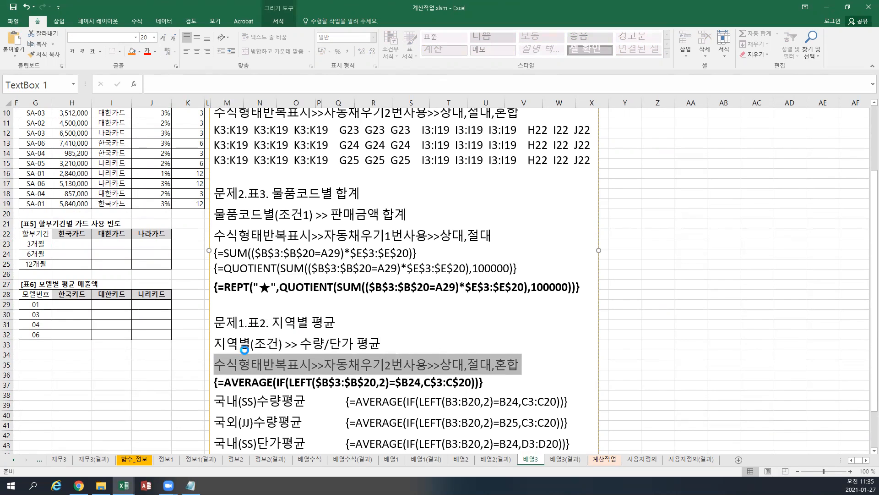
scroll(245, 349, "up", 3)
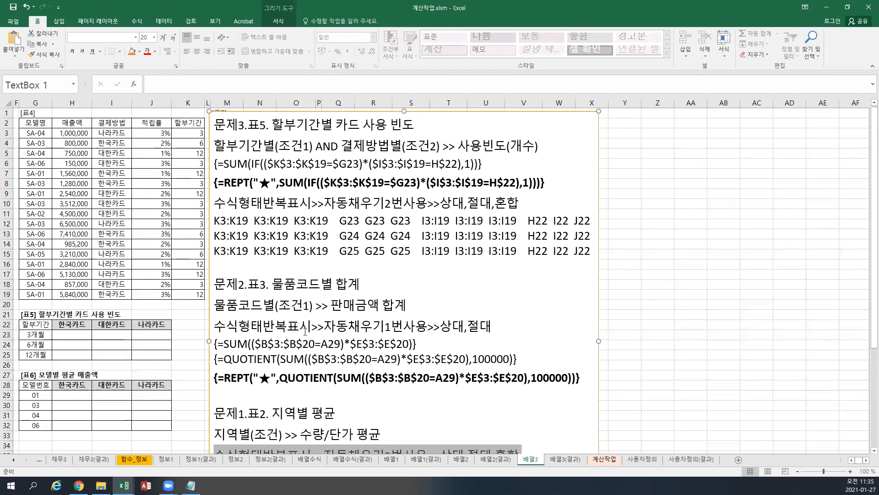
left_click(547, 150)
left_click(466, 128)
key("ctrl+v")
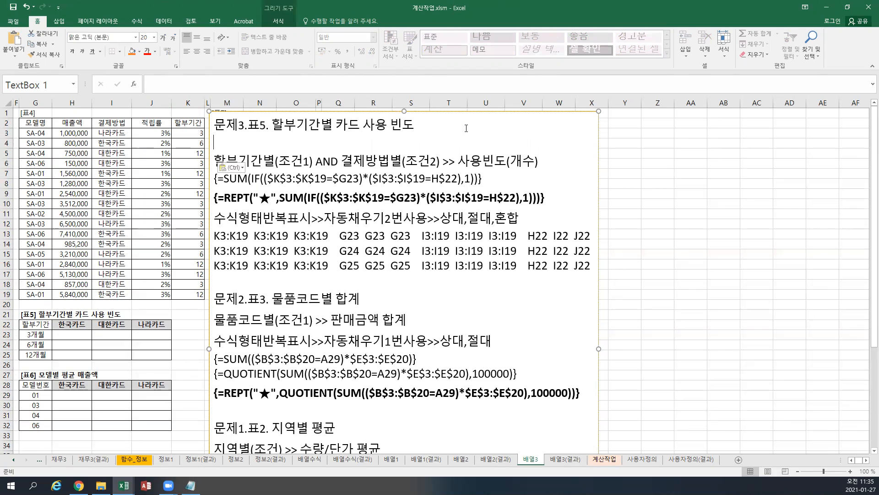
left_click(230, 167)
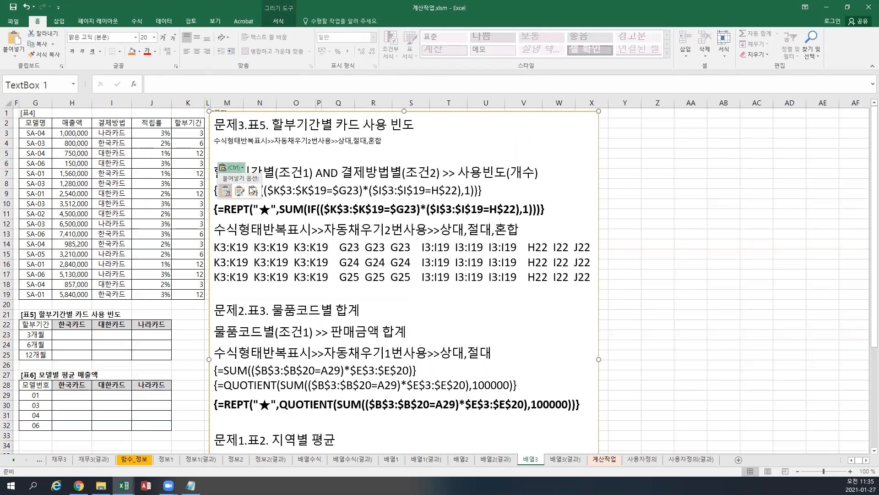
left_click(252, 190)
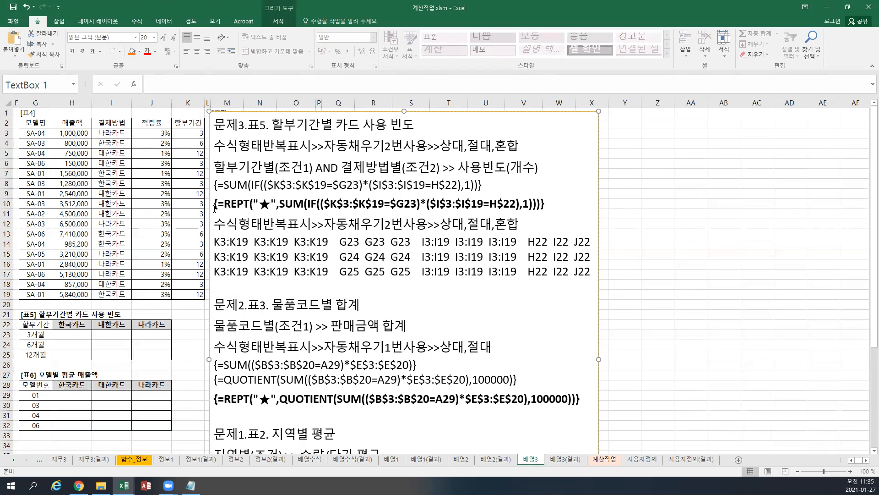
left_click(275, 168)
left_click(295, 167)
Select H23, the 표5 result cell for 3개월 and 한국카드
left_click(84, 334)
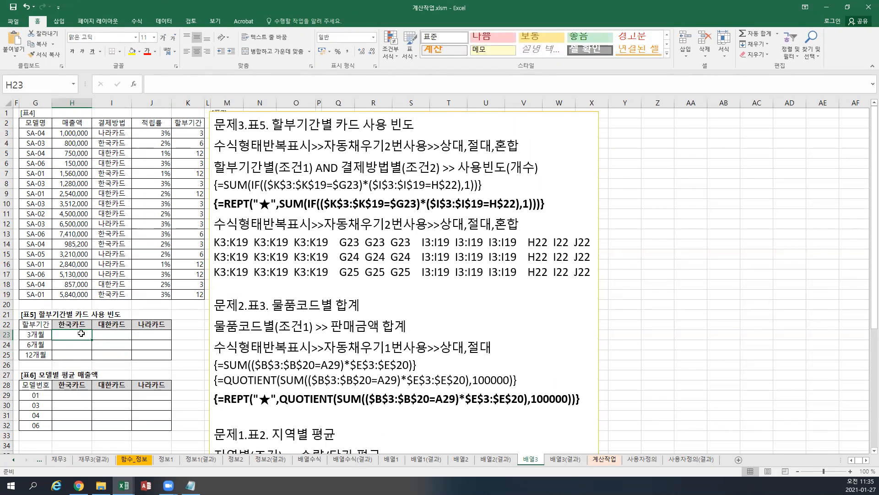
left_click(38, 338)
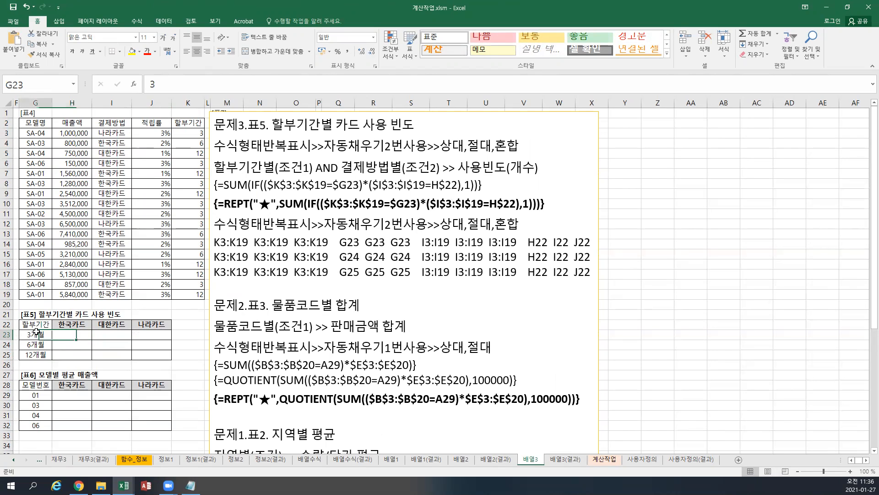
left_click(68, 337)
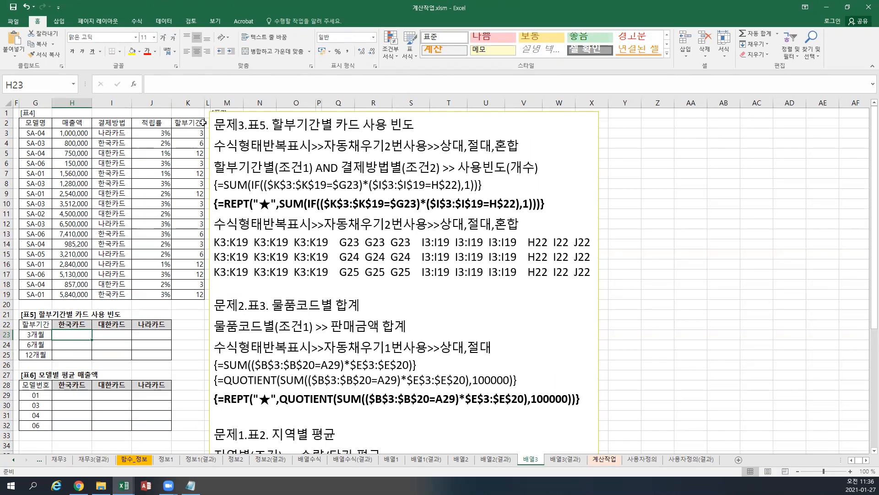
type("=")
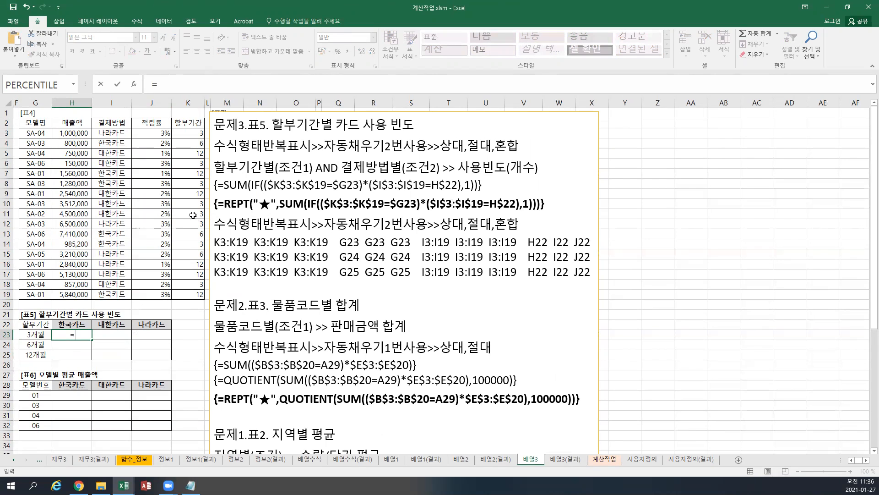
left_click_drag(185, 133, 187, 294)
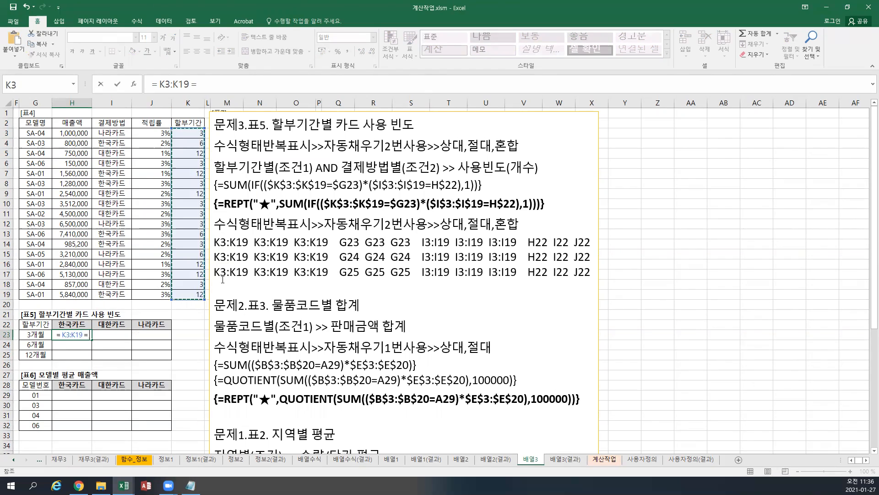
type("=")
left_click_drag(62, 334, 81, 334)
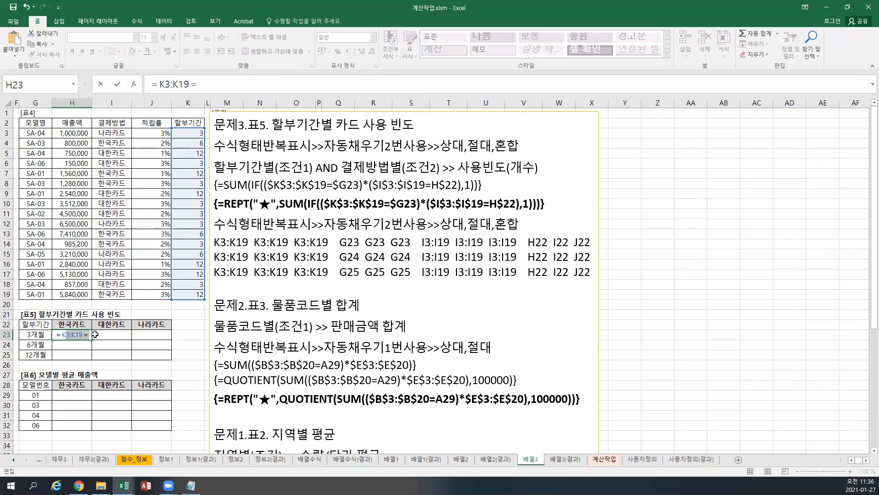
key("Escape")
Start H23's formula with the installment-period condition =$K$3:$K$19=$G23, using absolute references for the range and a fixed column for G23
type("=")
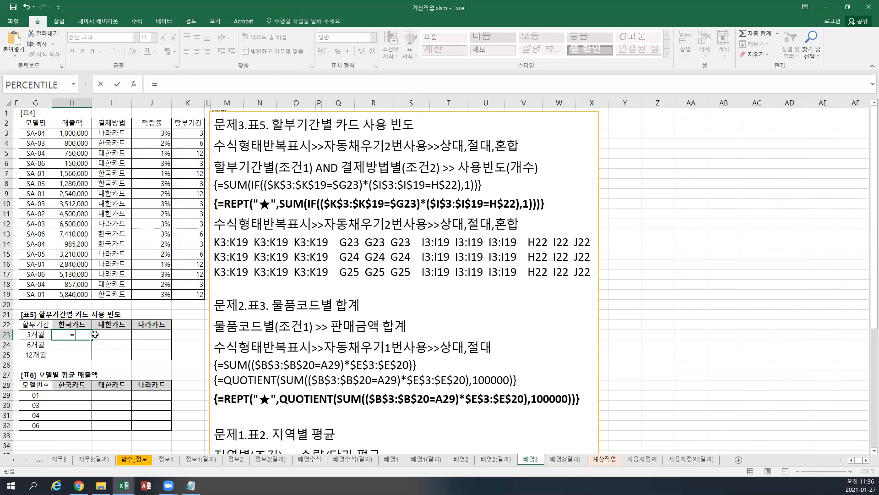
left_click_drag(188, 134, 197, 292)
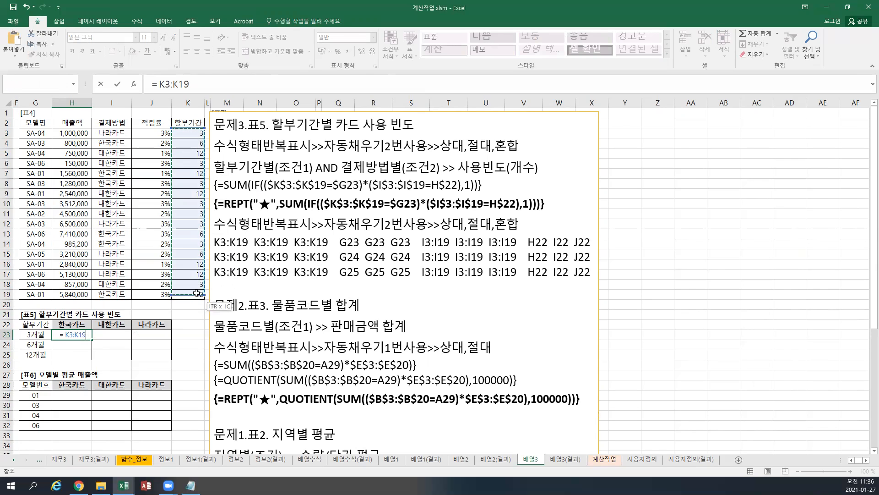
key("F4")
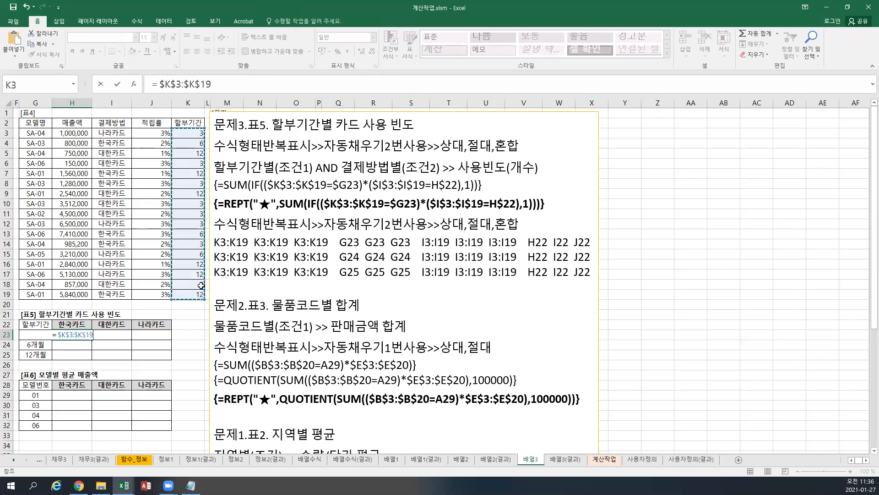
type("=")
left_click(42, 323)
key("Down")
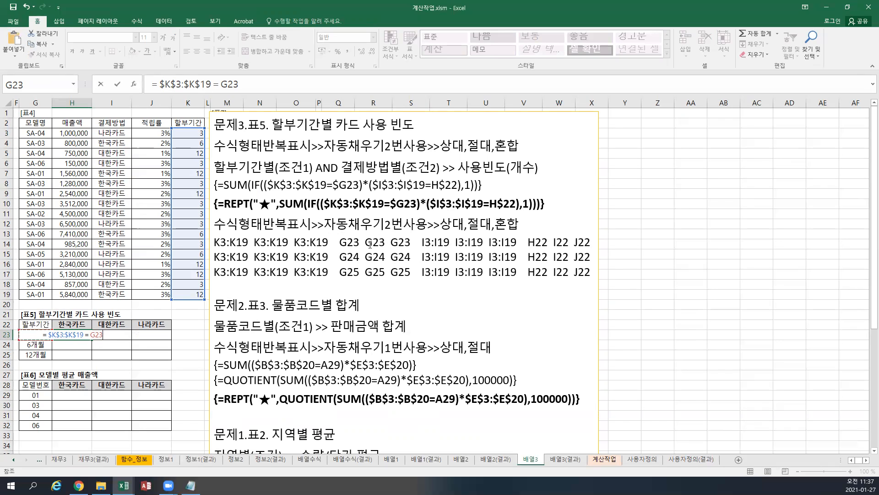
key("F4")
key("F4")
key("F4")
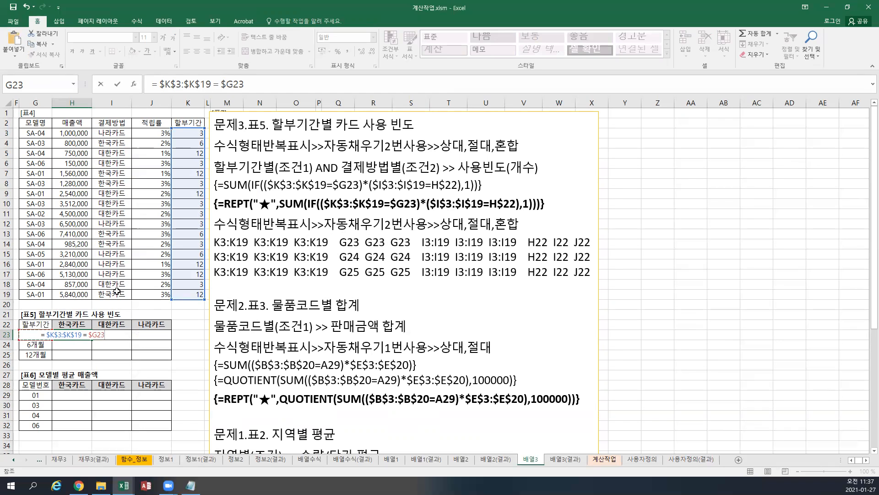
Put the installment-period condition in its own parentheses inside an IF function in H23's formula
left_click(158, 84)
type("I F (")
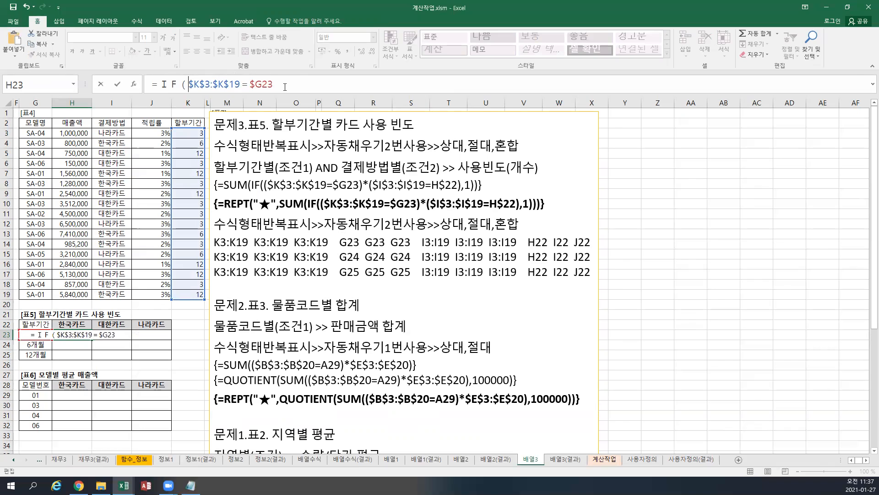
left_click(189, 85)
type("(")
left_click(286, 84)
type(") ")
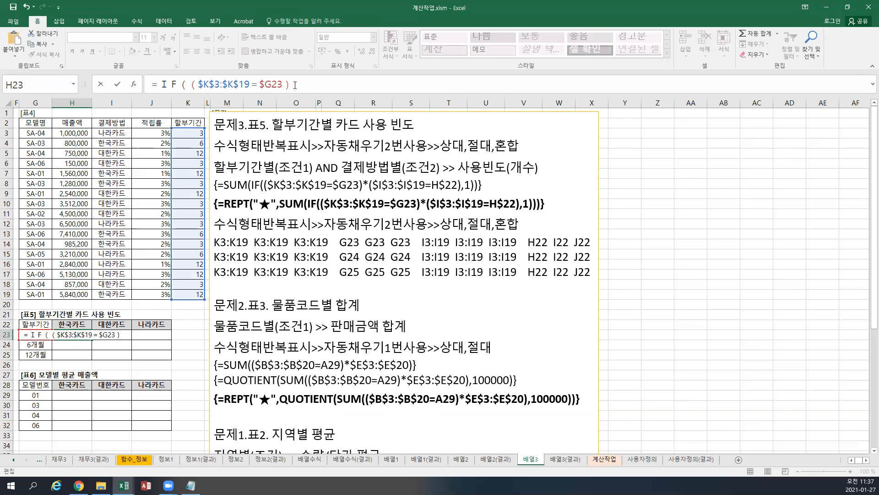
Add the payment-method condition ($I$3:$I$19=H$22) to the IF test and multiply it with the first condition
type("(")
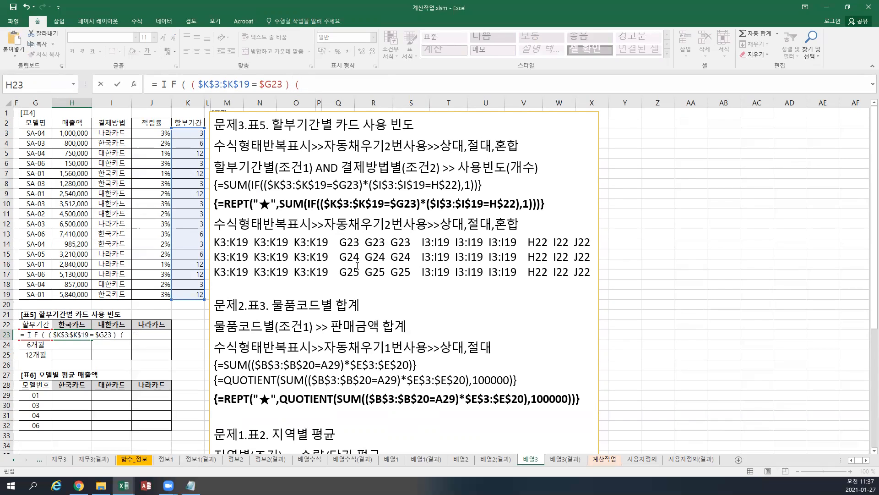
left_click_drag(115, 133, 110, 293)
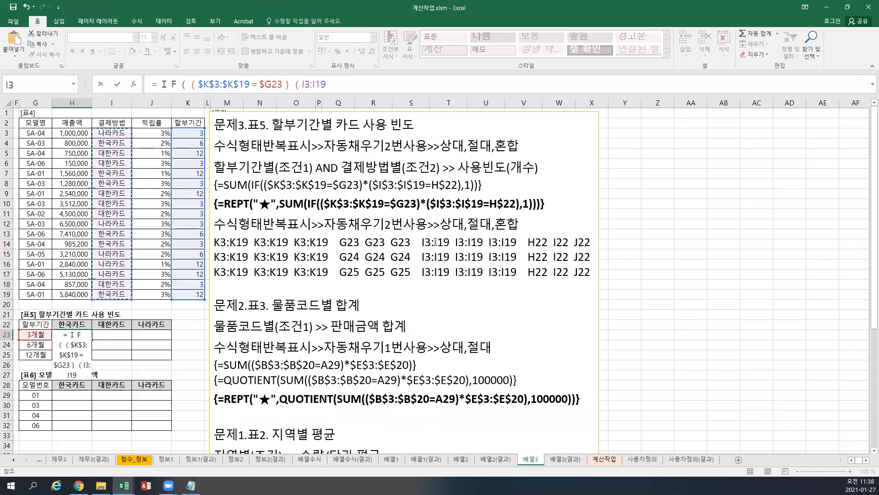
key("F4")
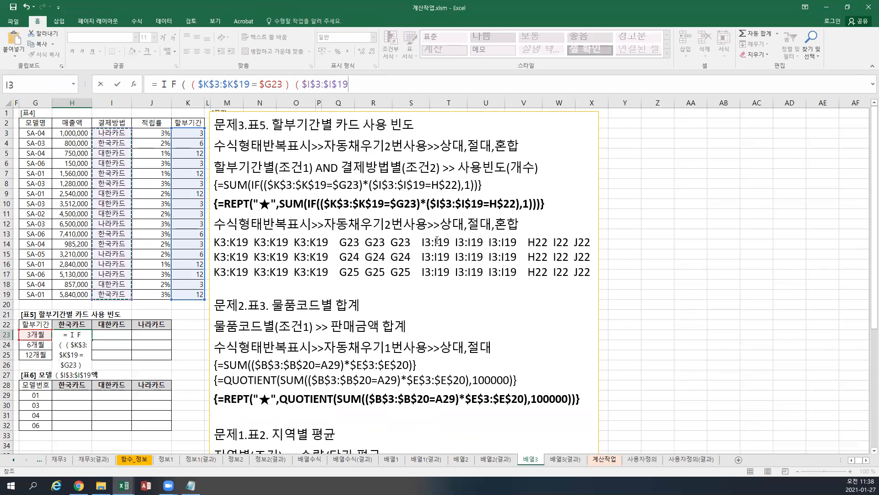
type("=")
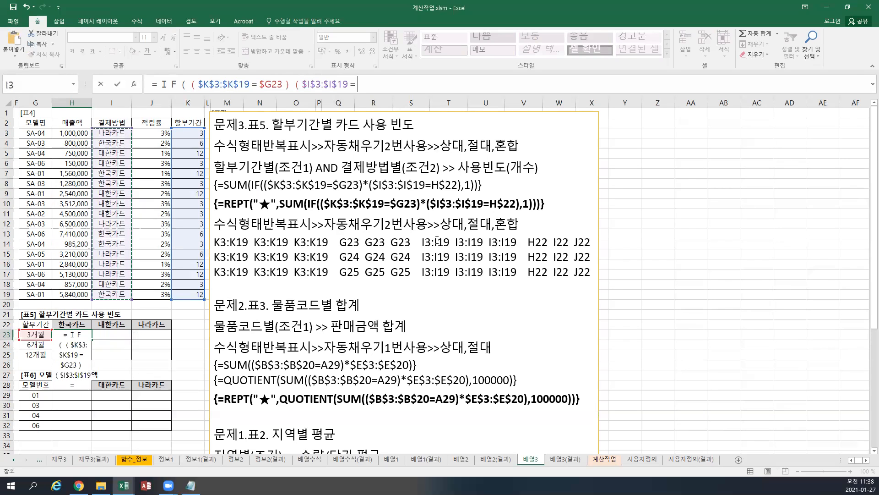
left_click(84, 323)
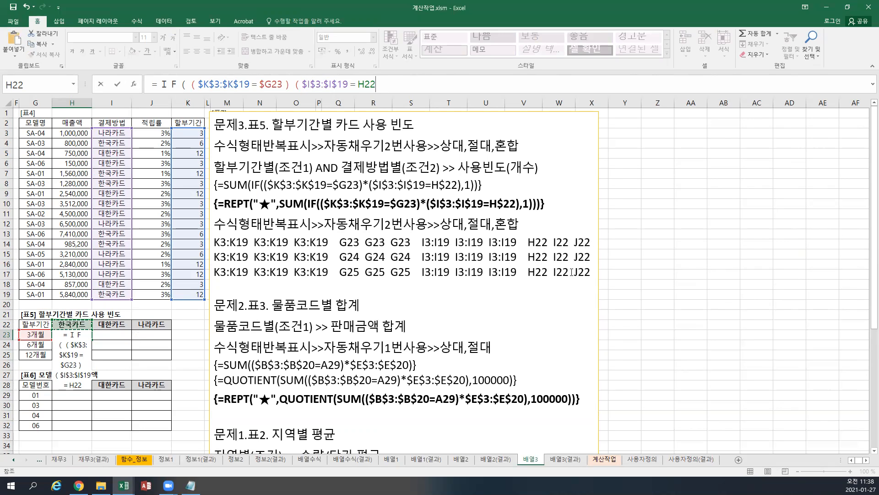
key("F4")
key("F4")
type(")")
left_click(293, 84)
type("*")
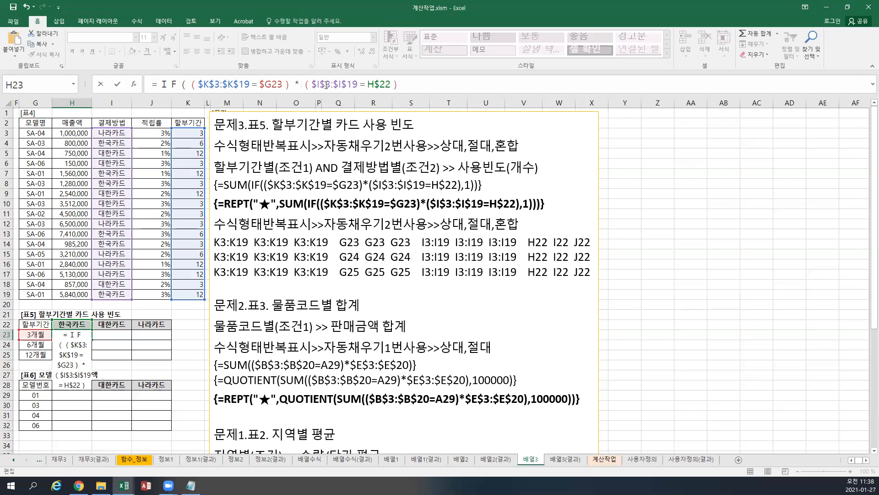
Set 1 as the IF function's value when both conditions are true and close the function
left_click(422, 83)
type(",")
type("1 )")
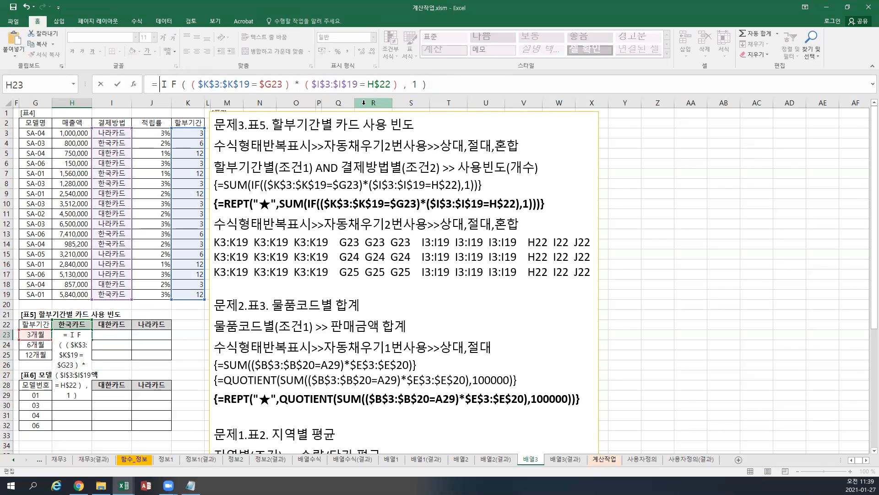
Wrap the IF function in SUM, enter H23 as an array formula and fill it across H23:J25
type("SUM(")
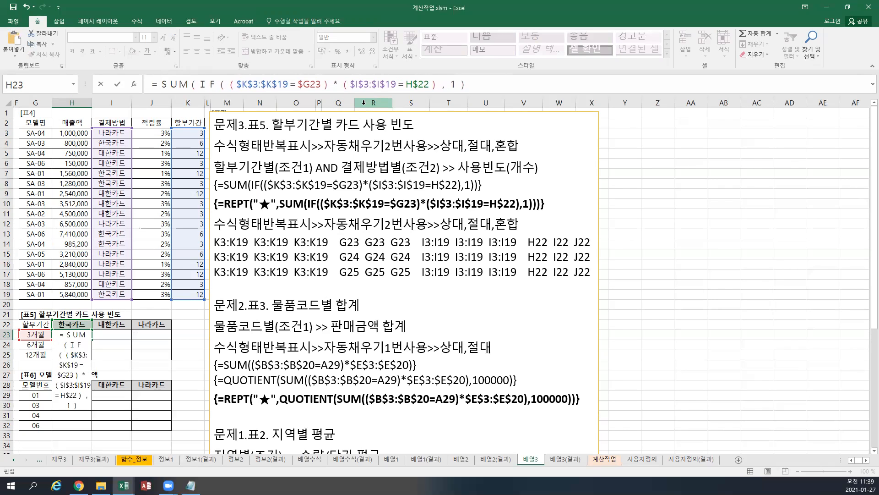
left_click(487, 89)
type(")")
key("ctrl+shift+Return")
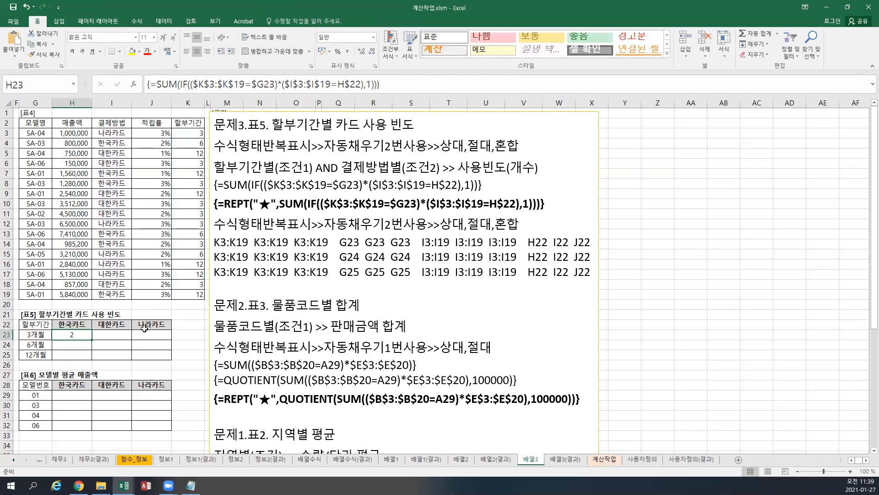
left_click_drag(92, 339, 157, 357)
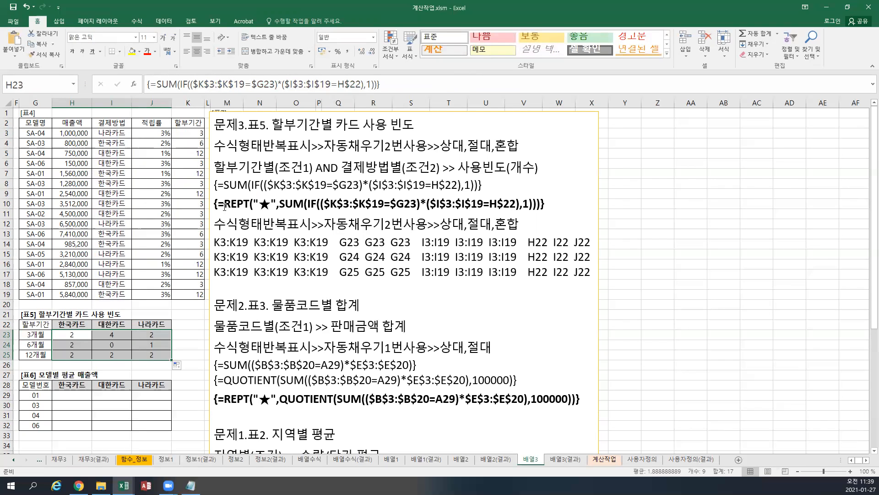
Wrap H23's SUM formula in REPT with "★" as the repeated text and enter it as an array formula
left_click(81, 336)
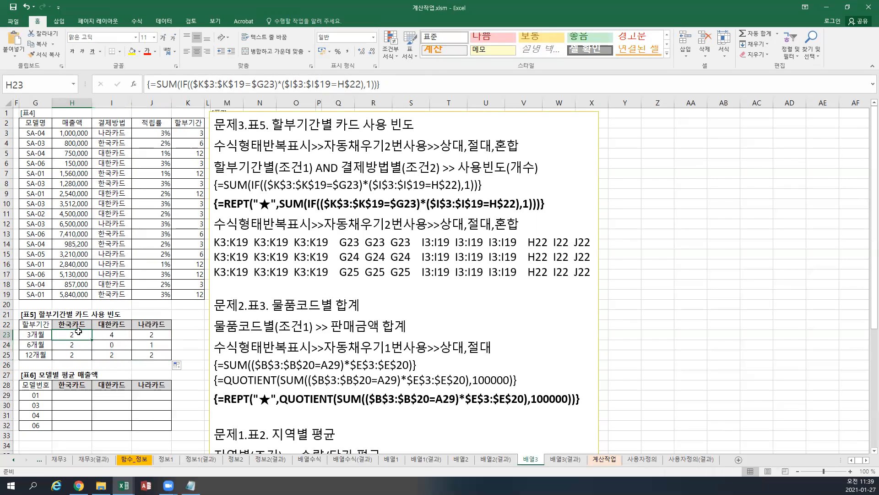
mouse_move(81, 336)
left_mouse_down()
mouse_move(126, 356)
mouse_move(85, 336)
left_mouse_up()
left_click(157, 85)
type("REPT(")
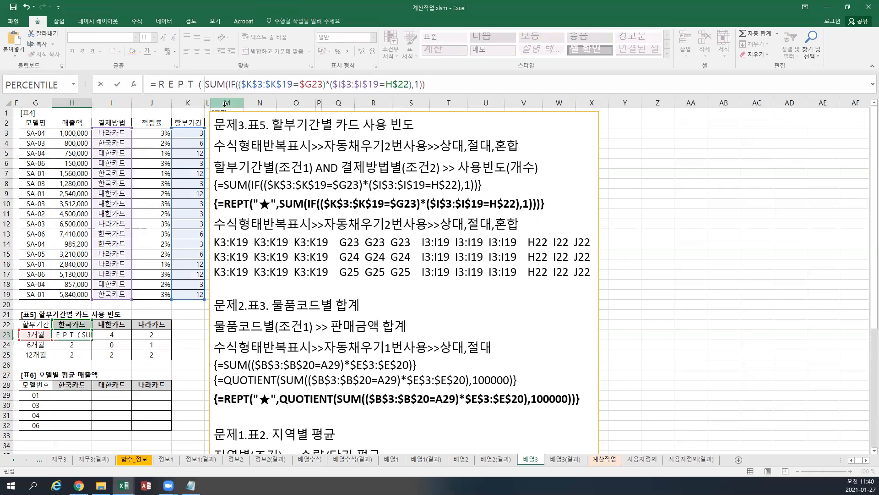
type("\"A")
key("BackSpace")
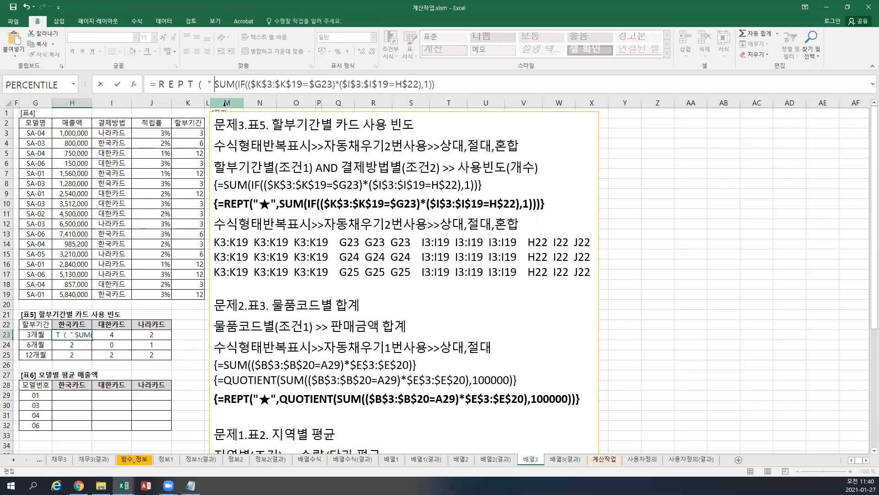
type("ㅁ")
key("Hangul_Hanja")
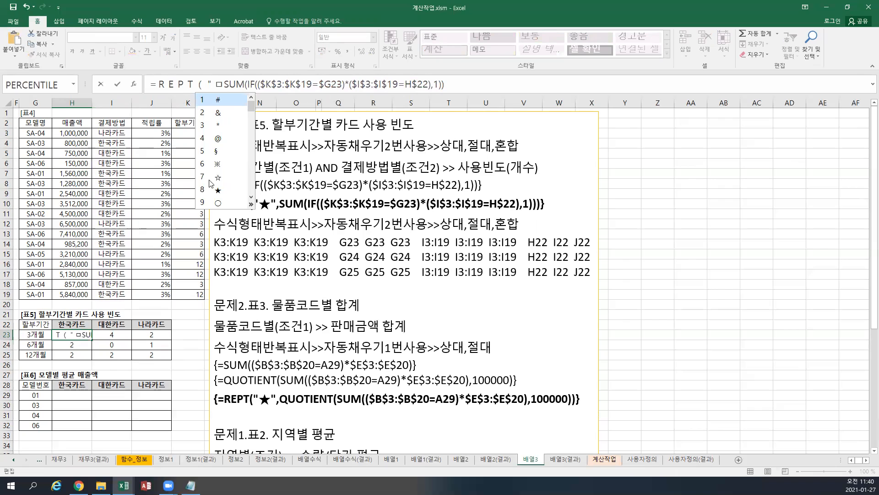
left_click(227, 188)
type("\",")
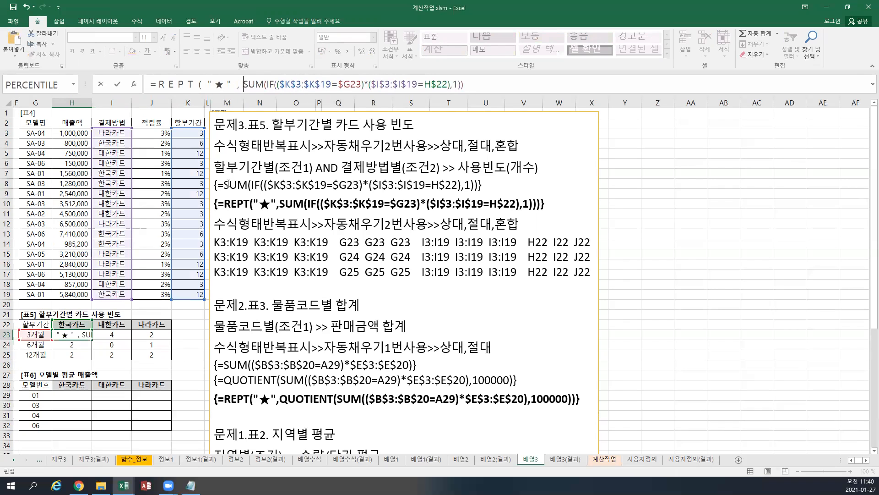
left_click(498, 85)
type(")")
key("ctrl+shift+Return")
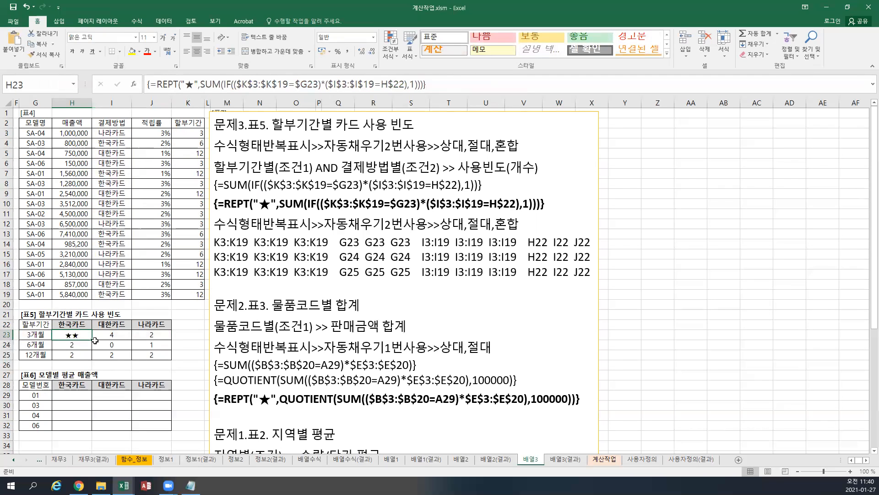
Fill H23's REPT array formula across 표5's range H23:J25
left_click_drag(94, 340, 173, 357)
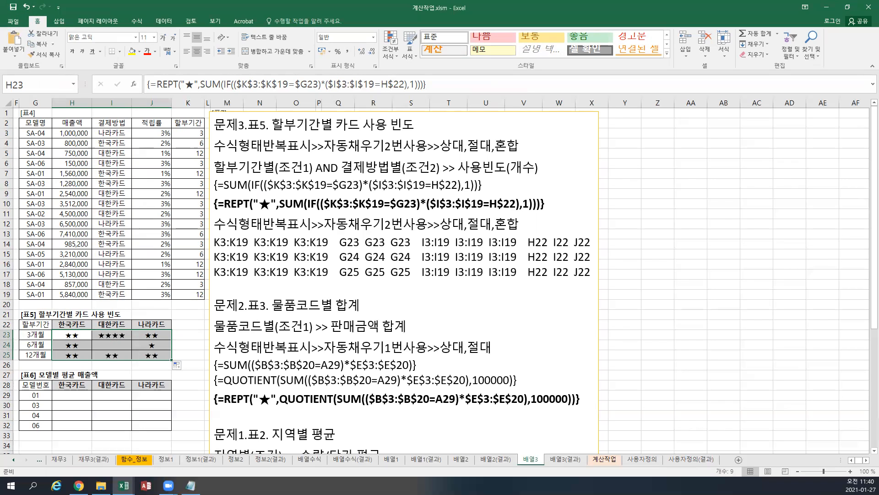
key("alt+Tab")
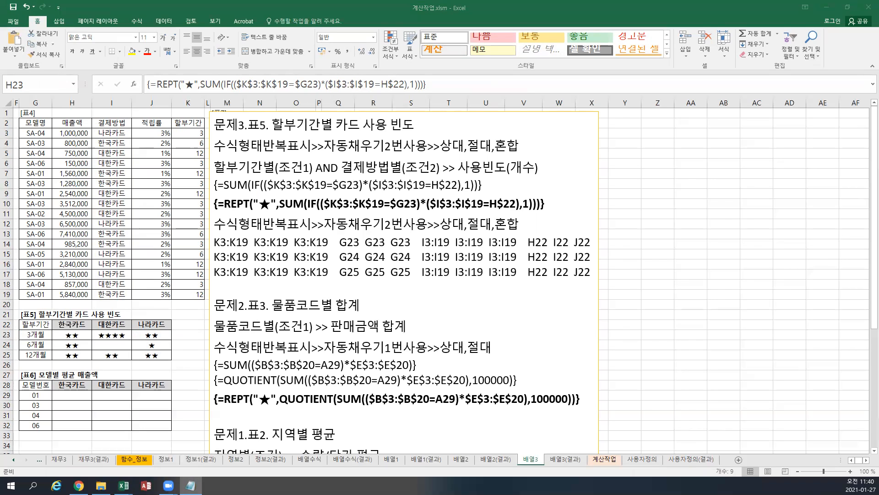
key("alt+Tab")
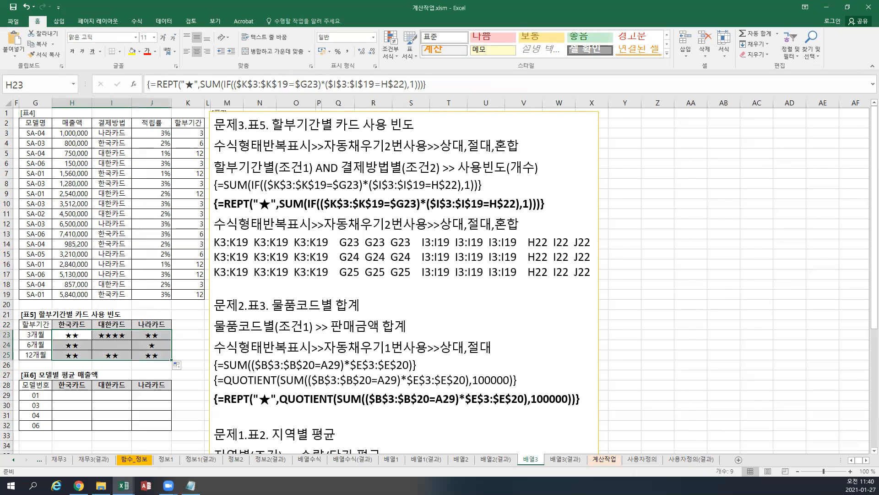
key("alt+Tab")
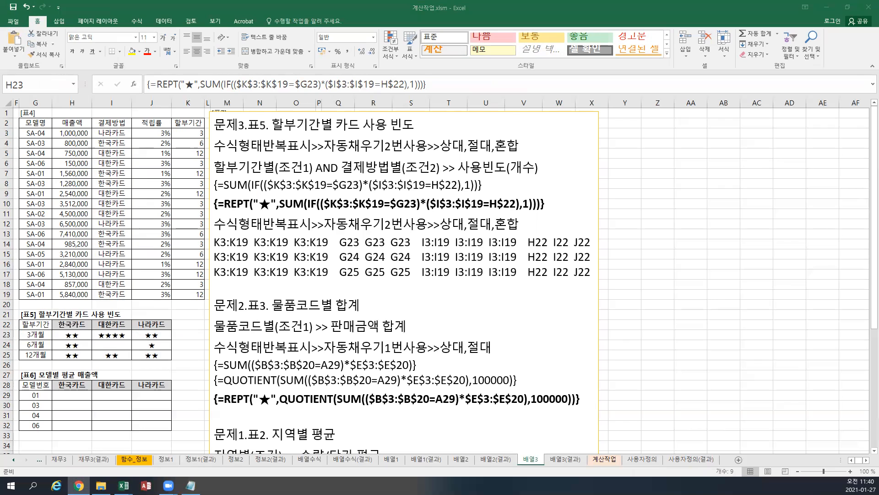
key("alt+Tab")
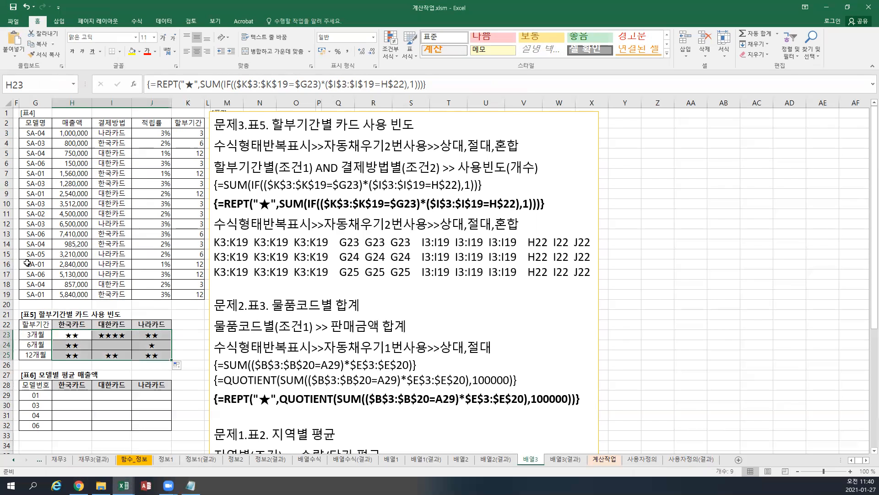
left_click(331, 348)
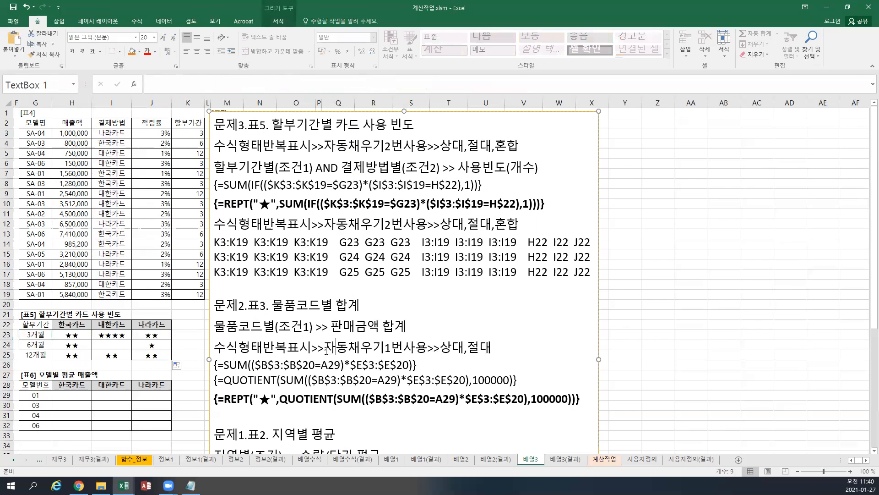
key("Escape")
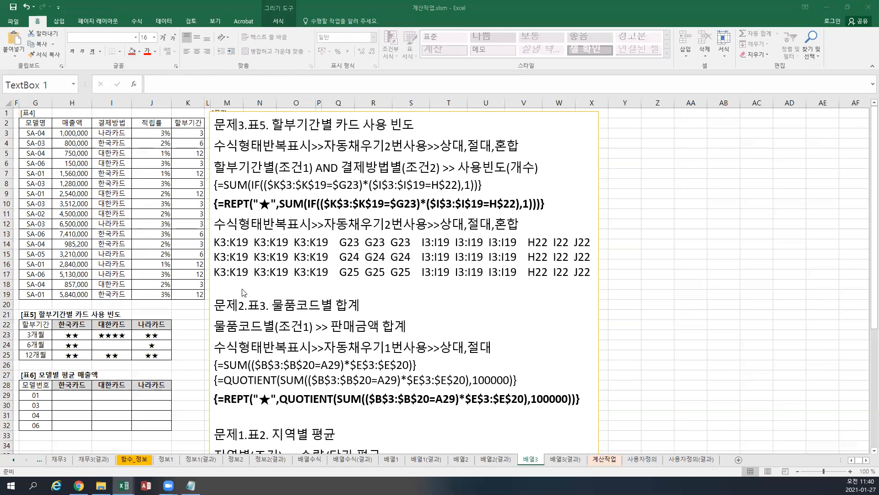
Nudge the notes text box slightly upward and move the textbook page note "교재 152페이지" from C1 to J1
left_click(215, 299)
mouse_move(213, 297)
left_mouse_down()
mouse_move(470, 304)
mouse_move(452, 293)
mouse_move(208, 296)
left_mouse_up()
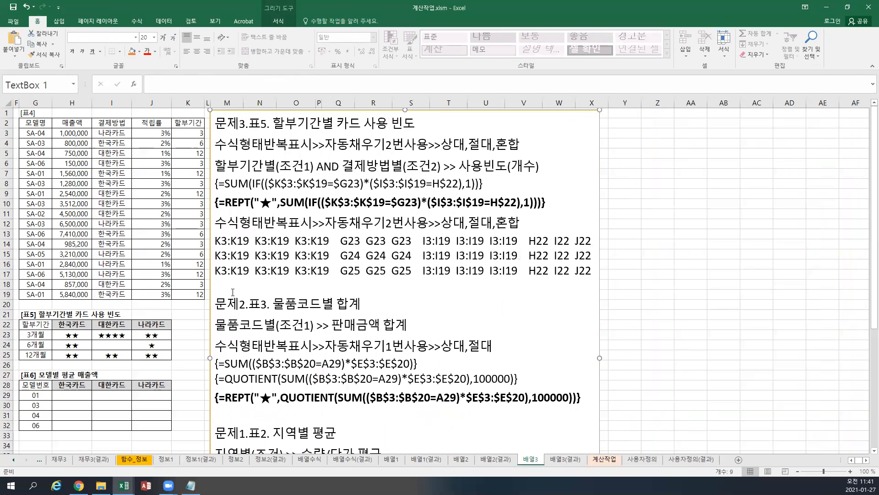
left_click(852, 460)
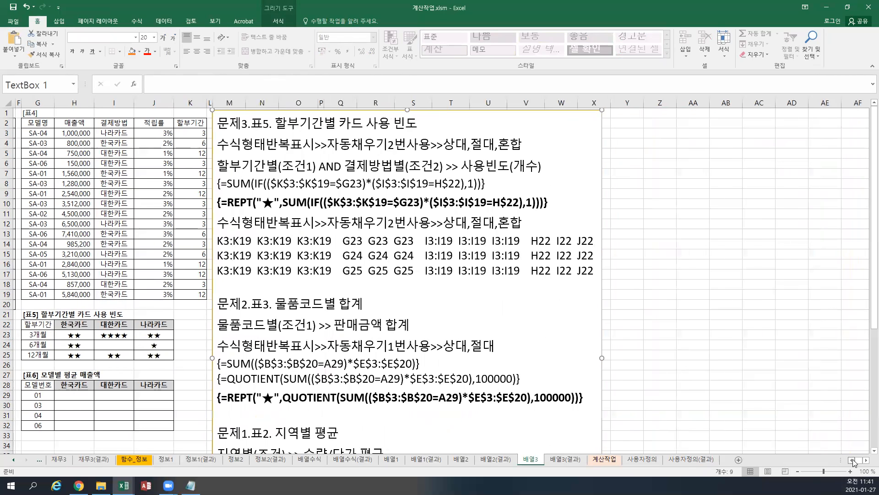
left_click(116, 112)
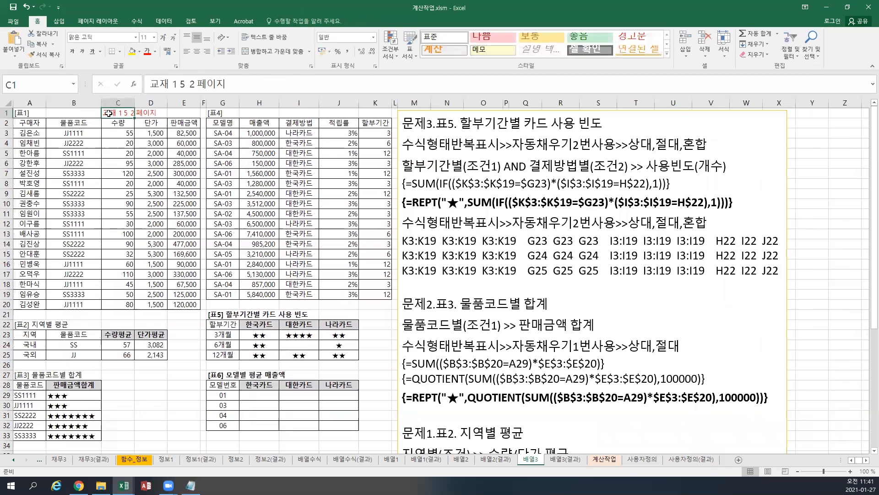
left_click_drag(322, 117, 351, 117)
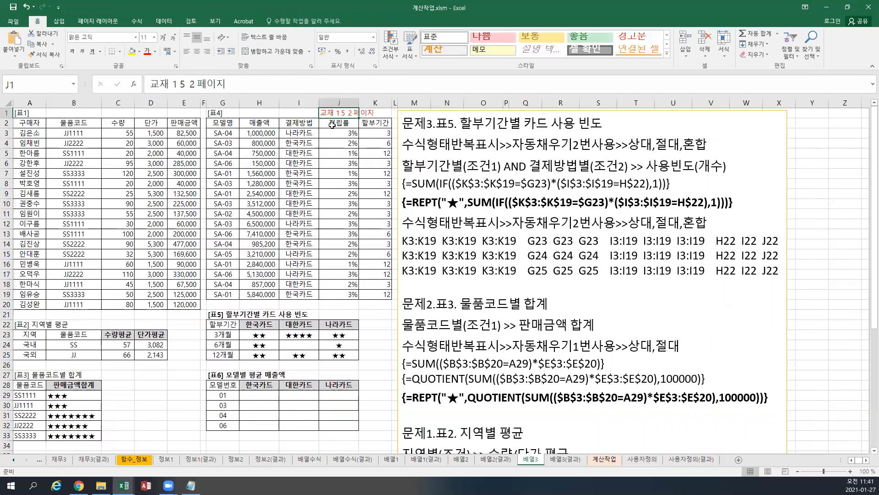
Paste the "문제4.표6. 모델별 평균 매출액" solution notes at the very start of the notes text box
left_click(403, 123)
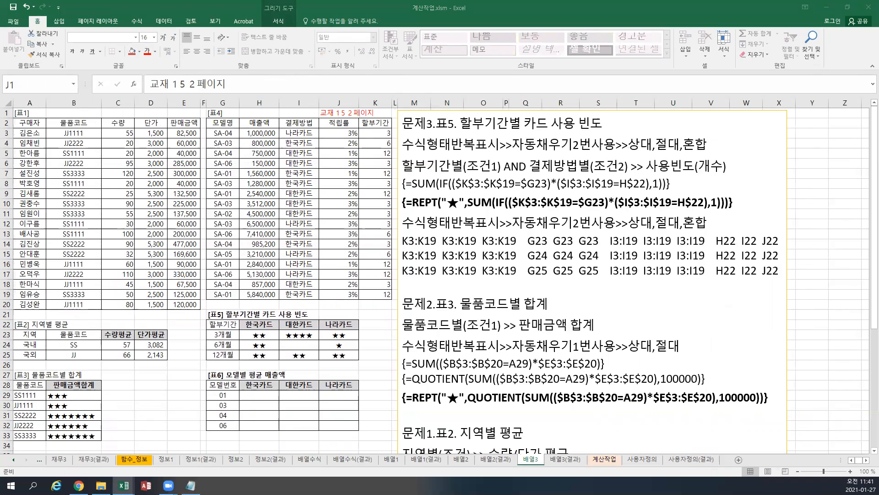
left_click(866, 461)
left_click(865, 461)
left_click(866, 461)
left_click(865, 461)
left_click(865, 461)
left_click(865, 461)
left_click(852, 461)
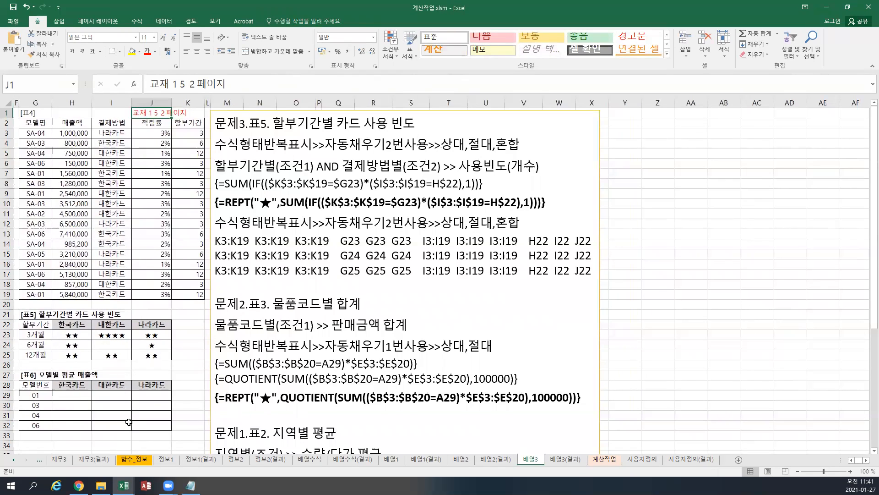
left_click(74, 394)
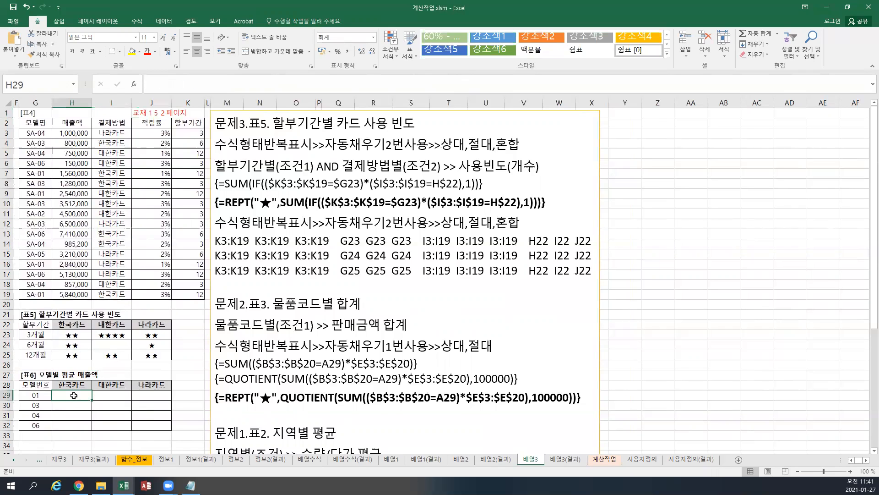
left_click(220, 123)
type("문제4.표6. 모델별 평균 매출액 모델번호별(조건1) AND 결제방법별(조건2) >> 매출액의 평균 수식형태반복표시>>자동채우기2번사용>>상대,절대,혼합 G3:G19 G3:G19 G3:G19 G29 G29 G29 I3:I9 I3:I9 I3:I9 H28 I28 J28 H3:H19 H3:H19 H3:H19 G3:G19 G3:G19 G3:G19 G30 G30 G30 I3:I9 I3:I9 I3:I9 H28 I28 J28 H3:H19 H3:H19 H3:H19 G3:G19 G3:G19 G3:G19 G31 G31 G31 I3:I9 I3:I9 I3:I9 H28 I28 J28 H3:H19 H3:H19 H3:H19 G3:G19 G3:G19 G3:G19 G32 G32 G32 I3:I9 I3:I9 I3:I9 H28 I28 J28 H3:H19 H3:H19 H3:H19 {=AVERAGE(IF((RIGHT($G$3:$G$19,2)=$G29)*($I$3:$I$19=H$28),$H$3:$H$19))}")
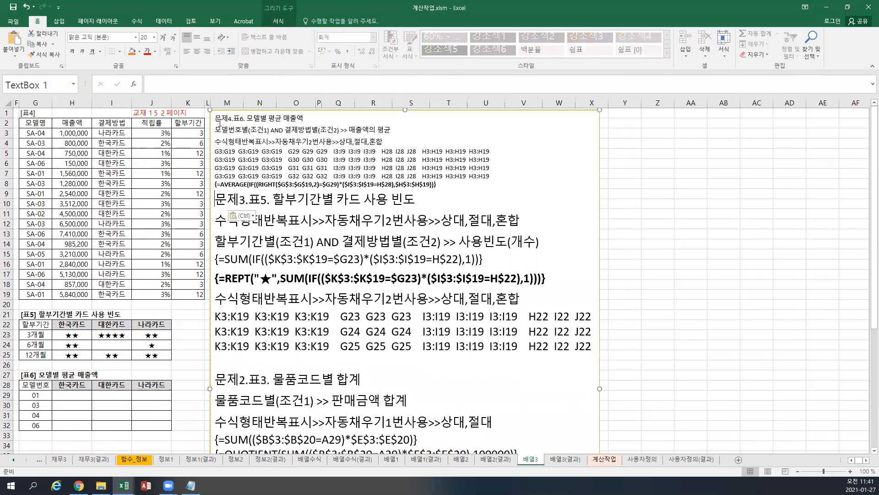
Match the pasted notes to the text box's existing formatting, separate them with a blank line and bold their AVERAGE formula line
left_click(242, 215)
left_click(265, 239)
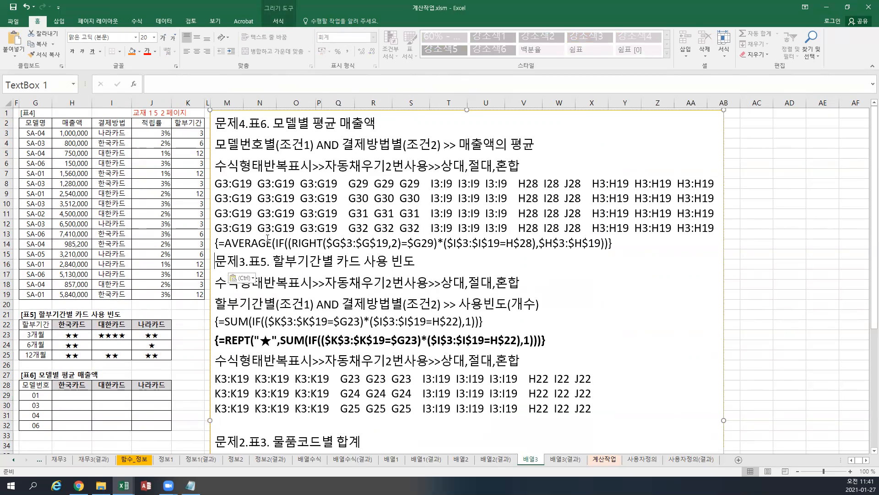
key("Return")
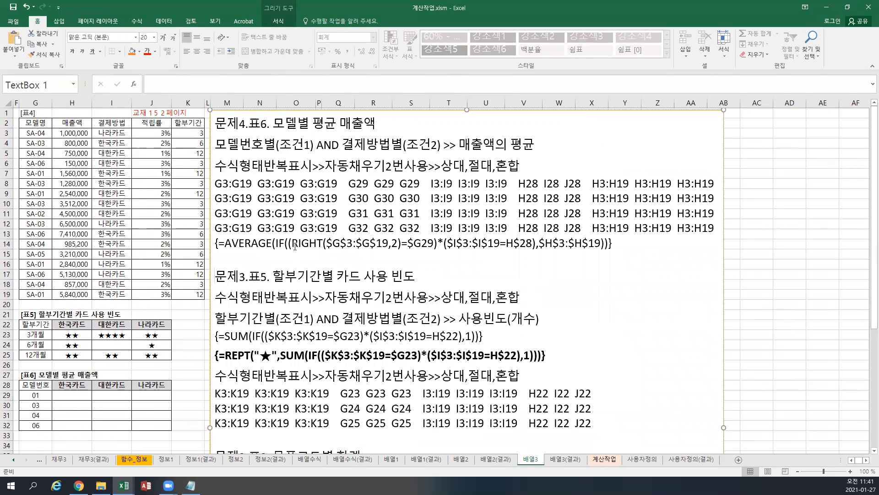
triple_click(289, 242)
key("ctrl+b")
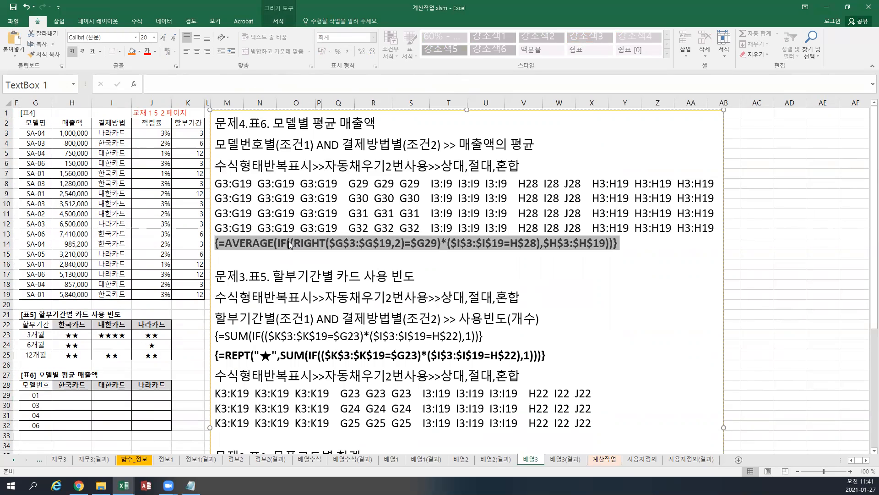
Start a formula in 표6's cell H29 with the model-name range as the absolute reference $G$3:$G$19
left_click_drag(213, 144, 275, 144)
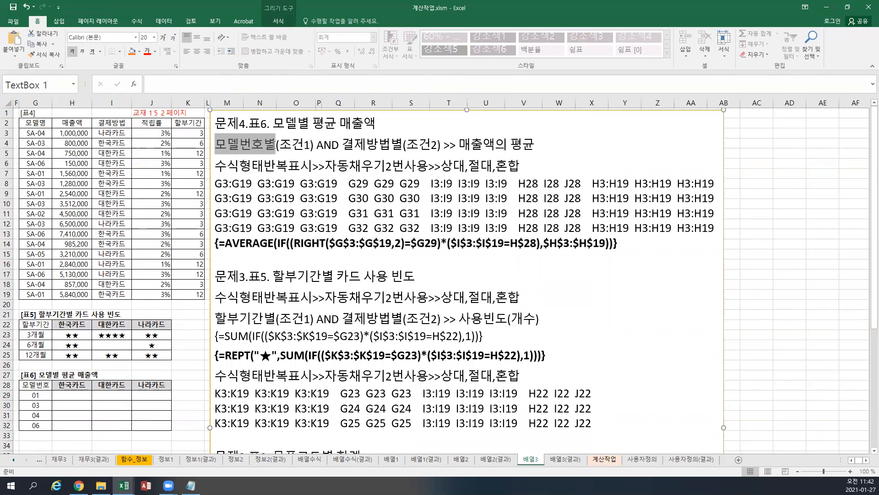
left_click_drag(342, 145, 406, 145)
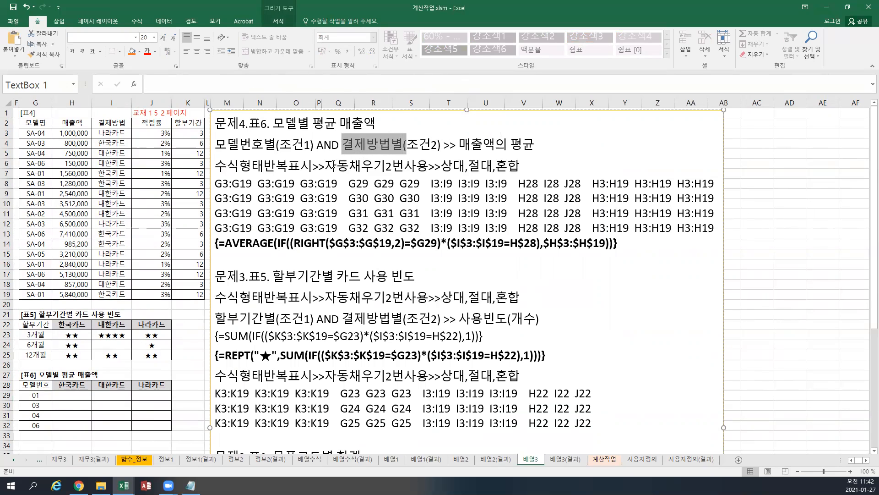
left_click_drag(459, 145, 536, 146)
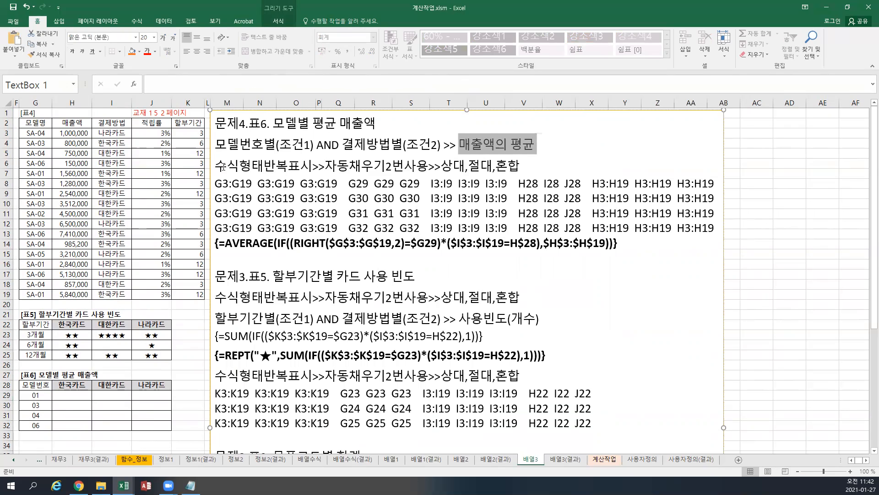
left_click_drag(79, 393, 157, 425)
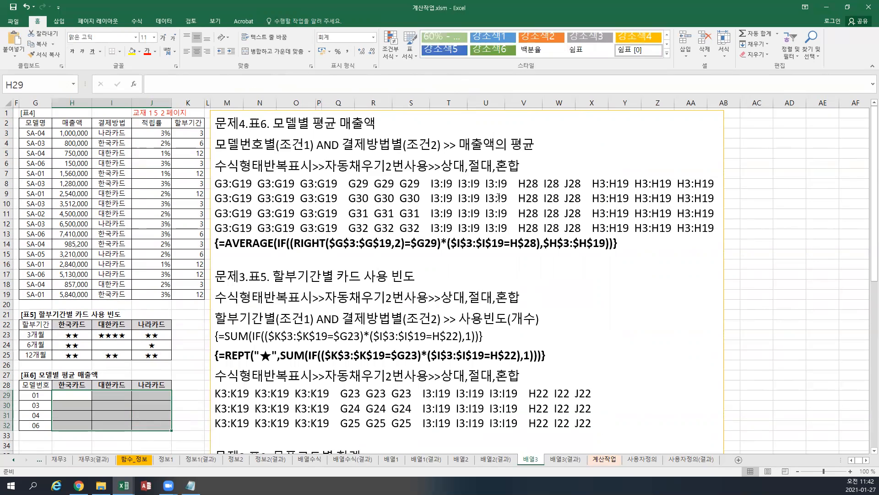
left_click(78, 396)
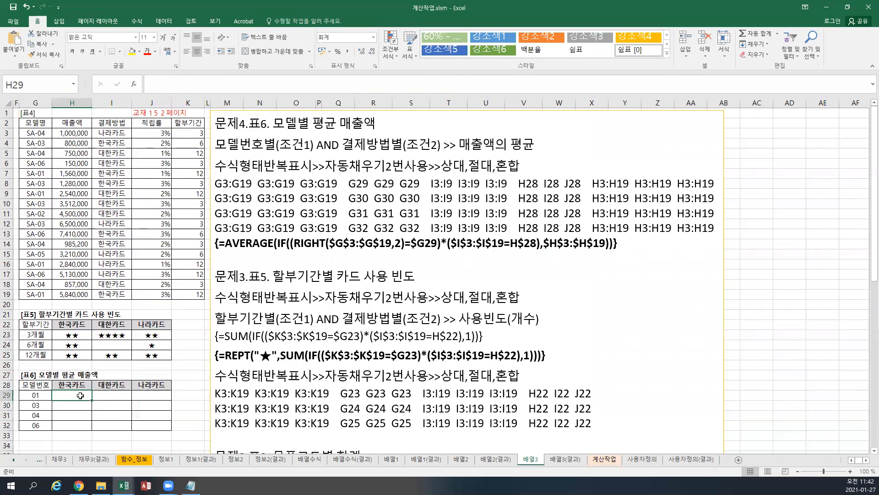
type("=")
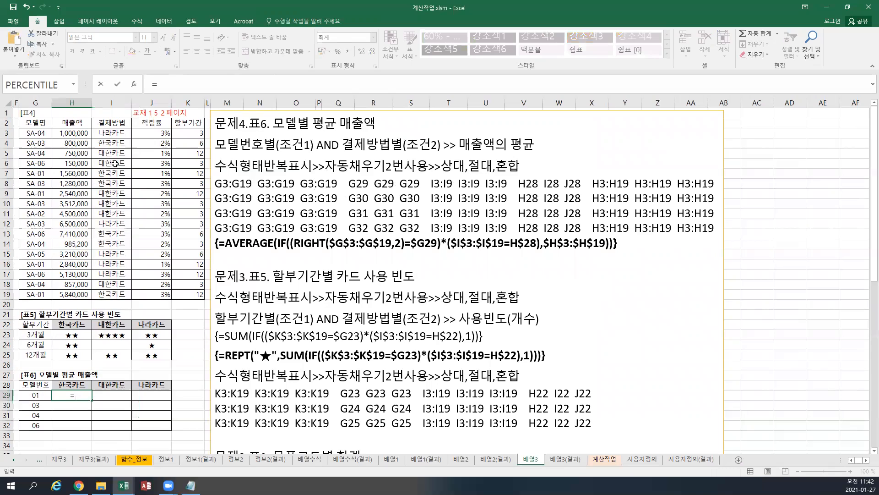
left_click_drag(45, 136, 34, 298)
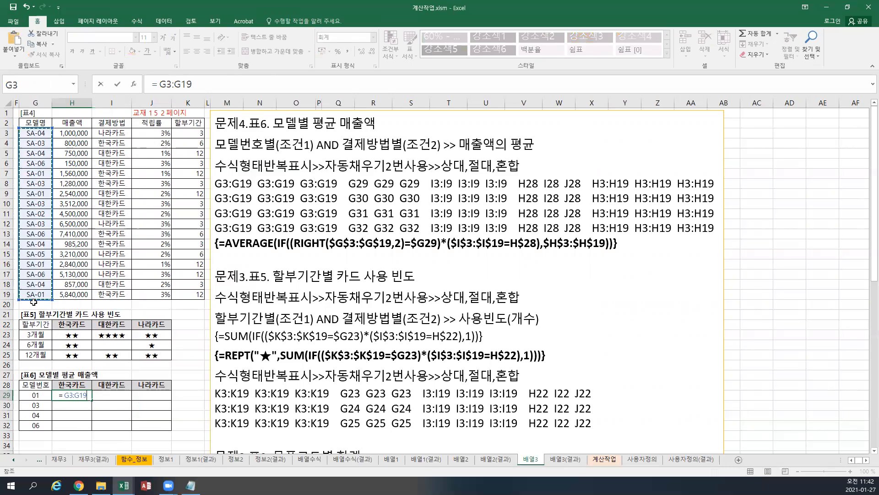
key("F4")
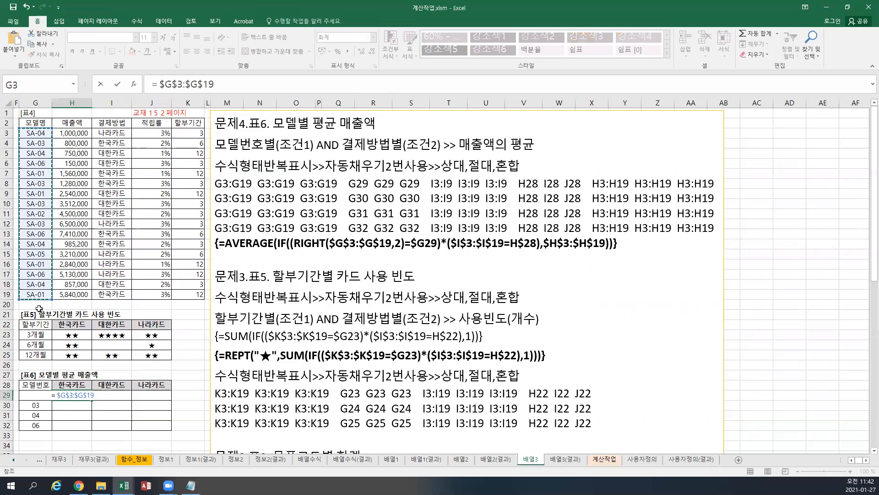
Wrap the model-name range in RIGHT to extract its last 2 characters: RIGHT($G$3:$G$19,2)
left_click(162, 83)
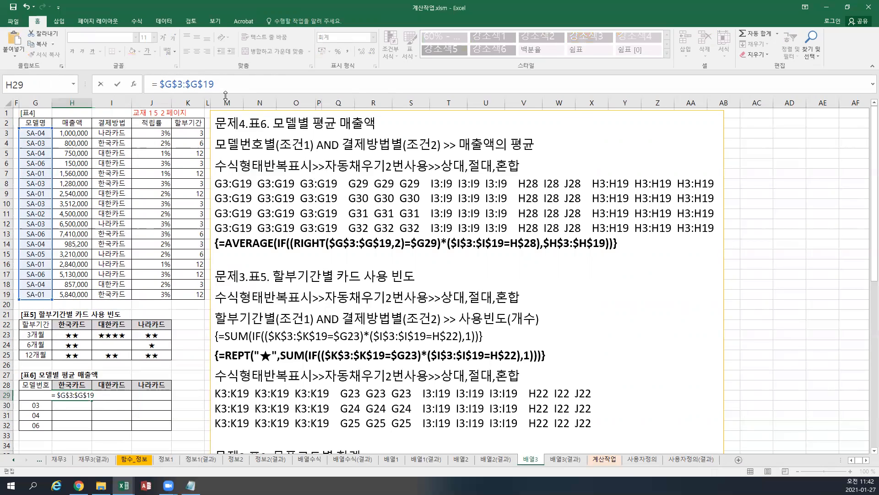
type("RIGHT(")
left_click(284, 81)
type(",")
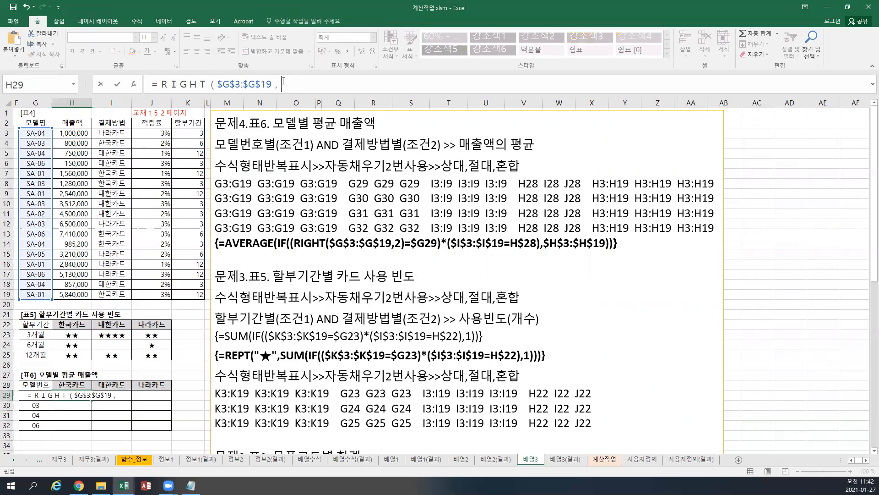
type("2)")
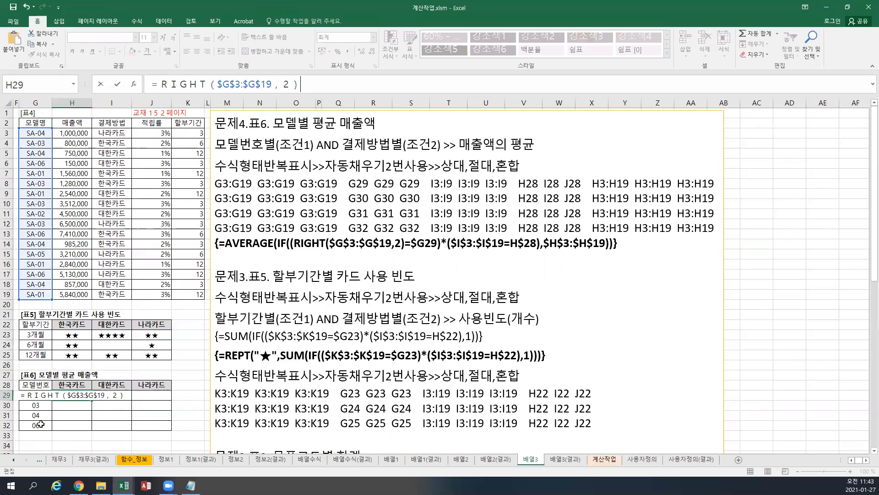
Compare the RIGHT result with the first model number as $G29 and enclose this condition in parentheses, opening another bracket after it
type("=")
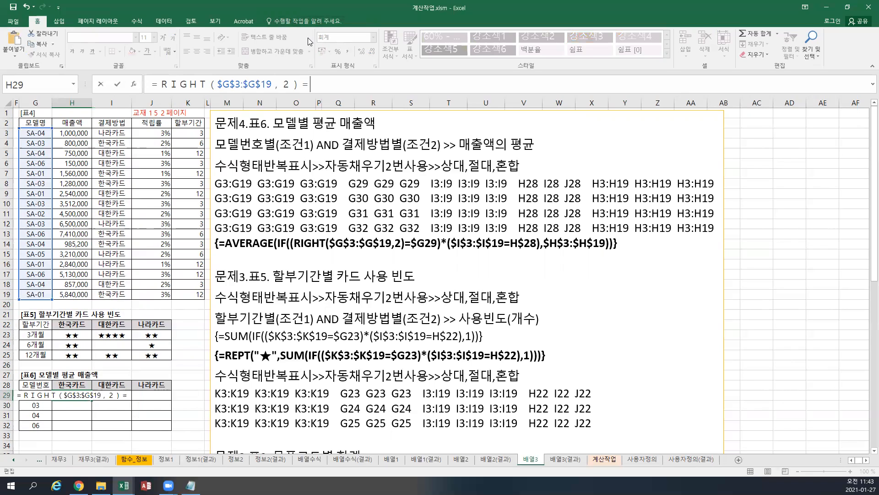
left_click(34, 406)
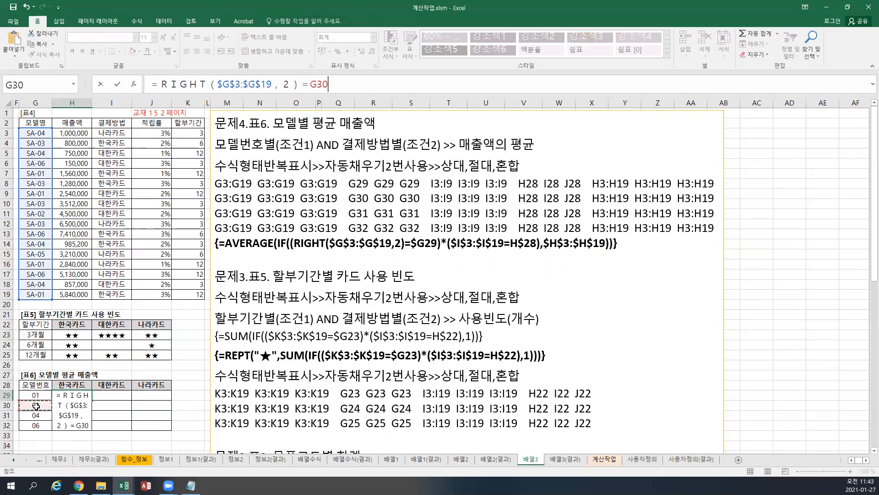
key("Up")
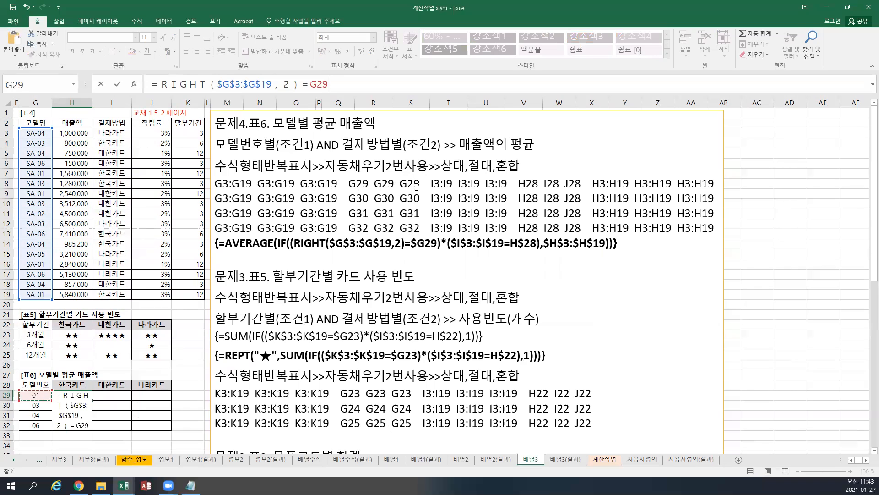
key("F4")
key("F4")
key("F4")
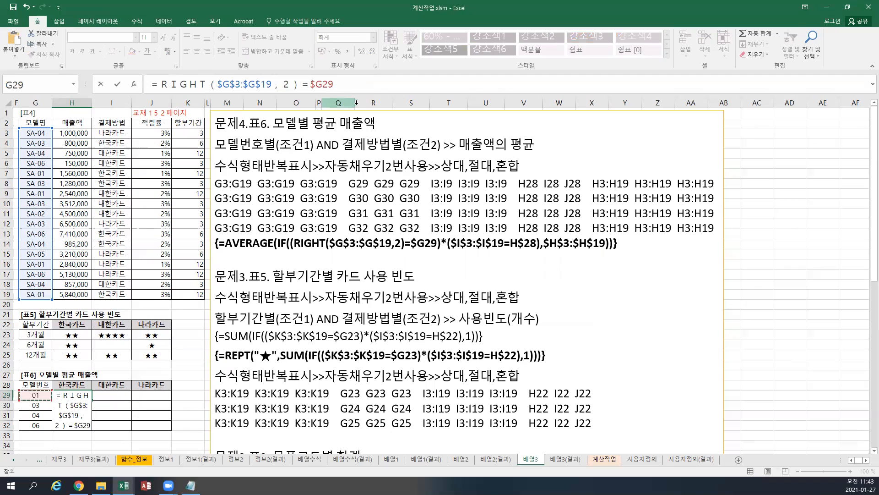
left_click(160, 85)
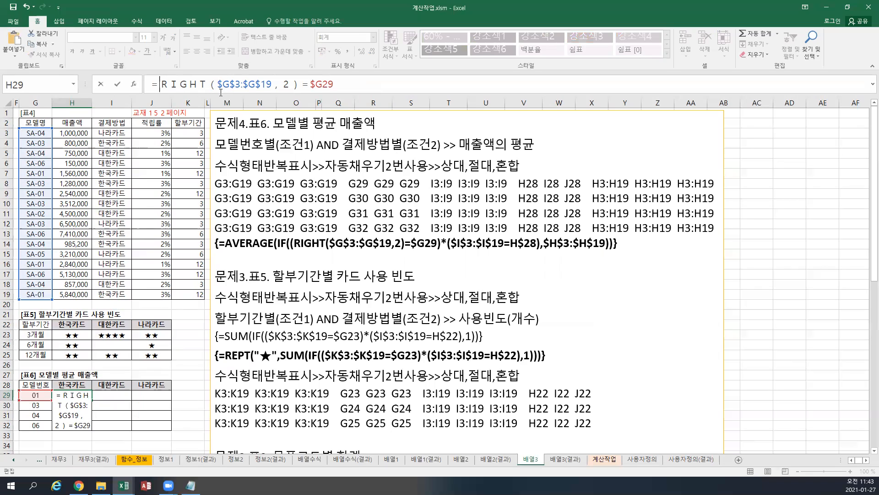
type("(")
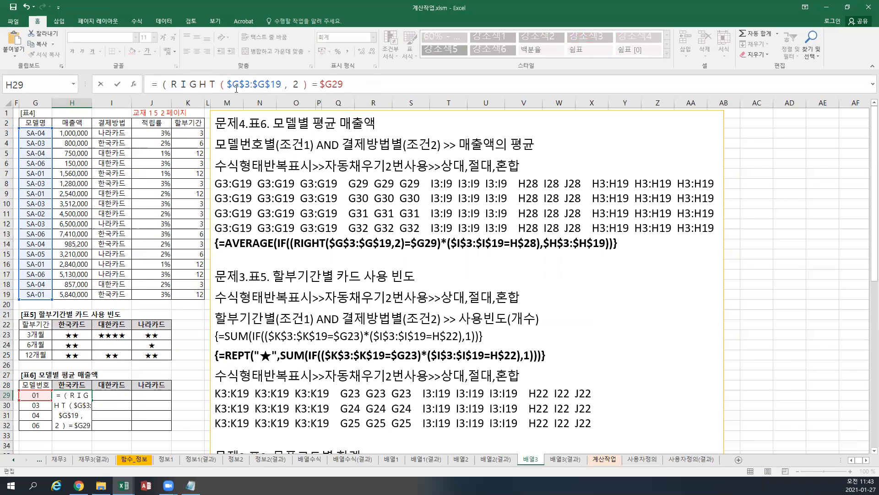
left_click(347, 82)
type(") (")
Add the payment-method condition ($I$3:$I$19=H$28) and multiply it with the model-number condition
left_click_drag(116, 135, 114, 293)
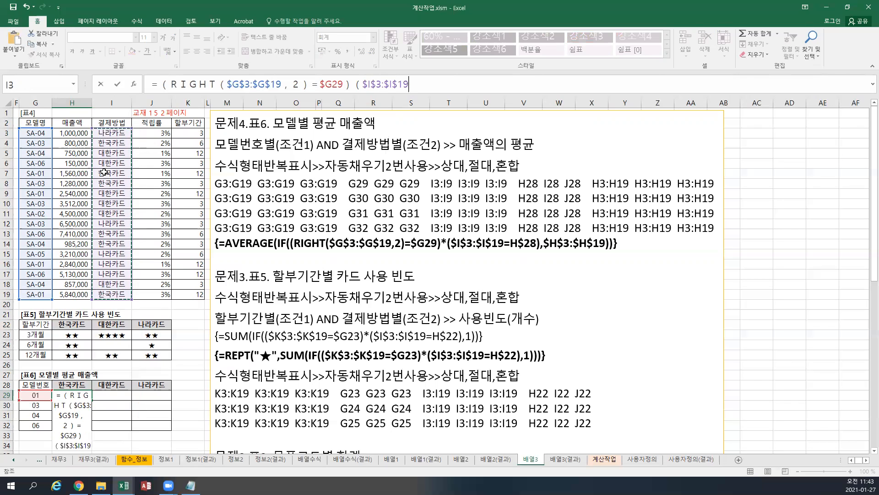
key("F4")
type("=")
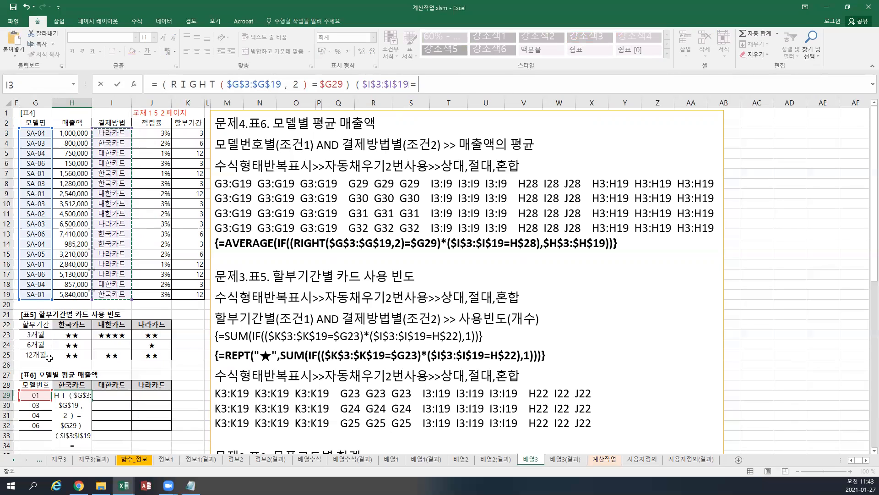
left_click(61, 383)
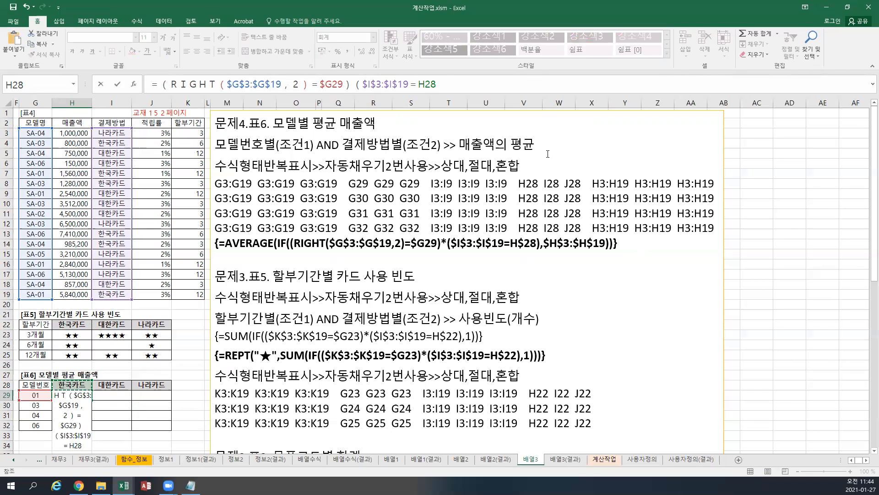
key("F4")
key("F4")
type(")")
left_click(355, 85)
type("*")
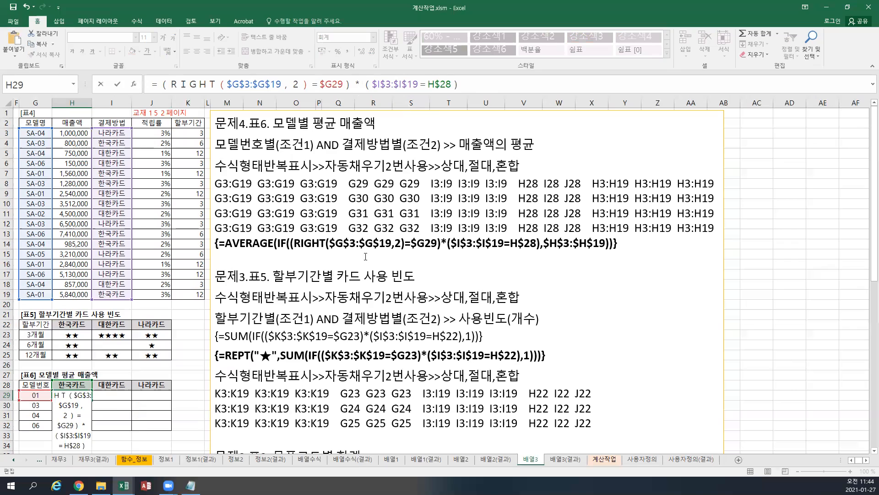
Wrap both conditions in an IF that returns the sales range $H$3:$H$19
left_click(161, 85)
type("IF(")
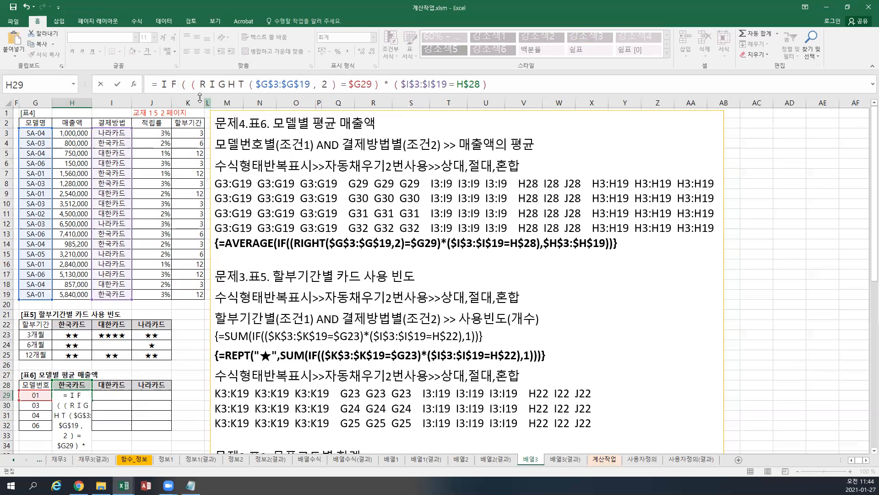
left_click_drag(189, 83, 523, 82)
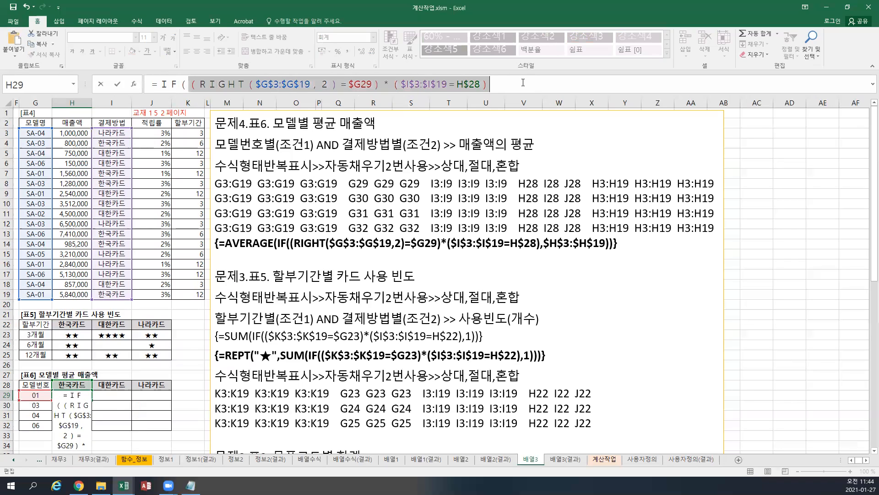
left_click(523, 83)
type(",")
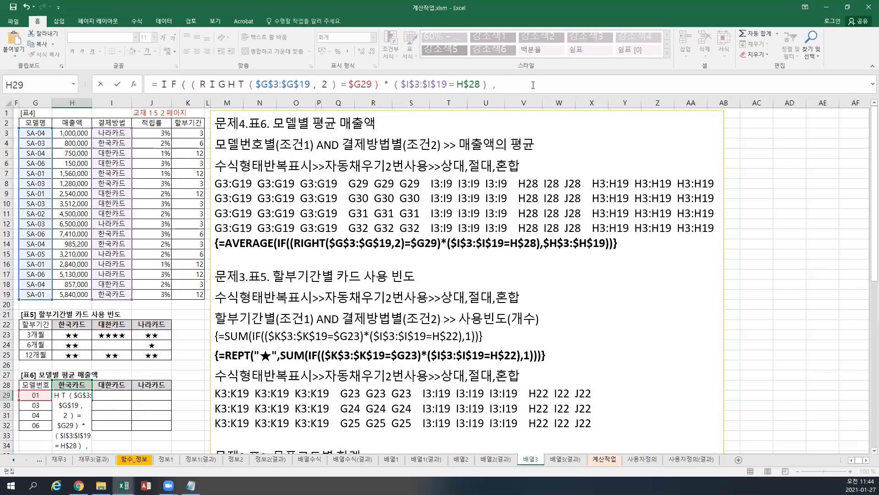
left_click_drag(73, 133, 73, 294)
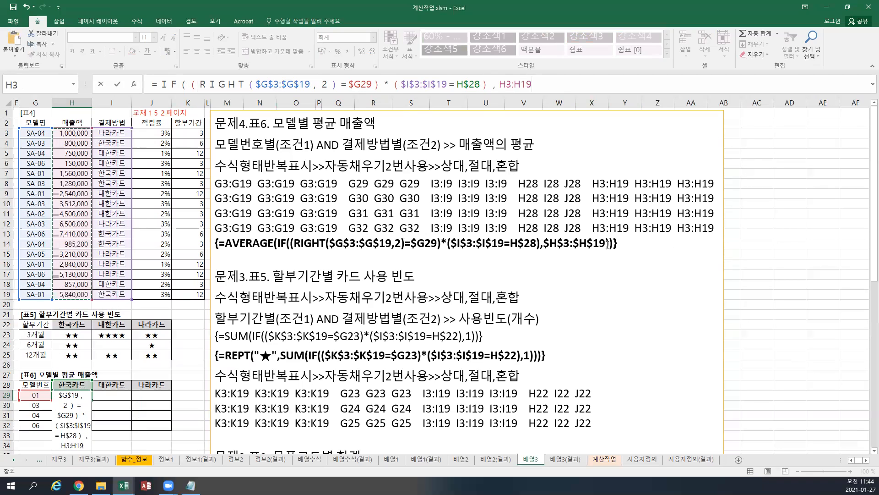
key("F4")
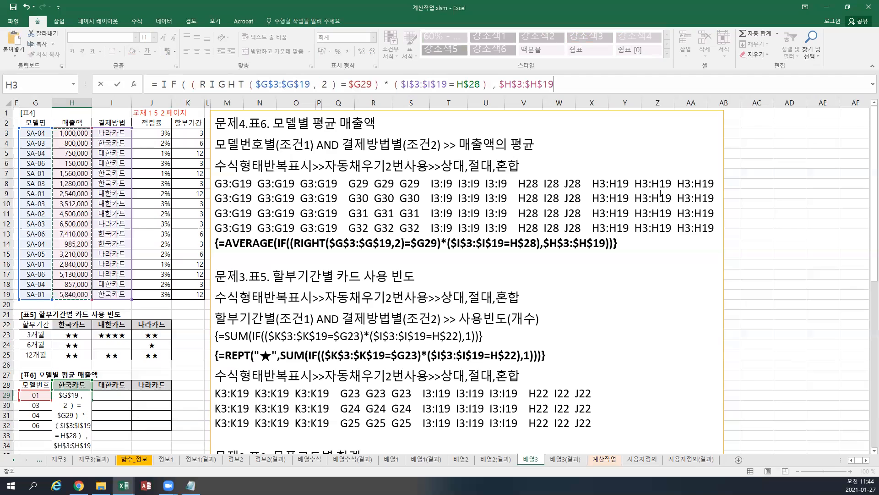
type(")")
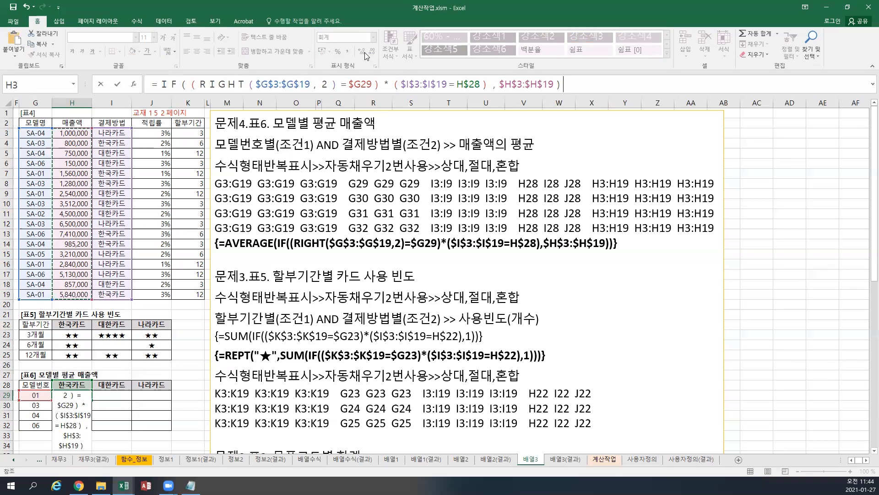
Wrap the whole IF expression in H29's formula in an AVERAGE function
left_click(158, 86)
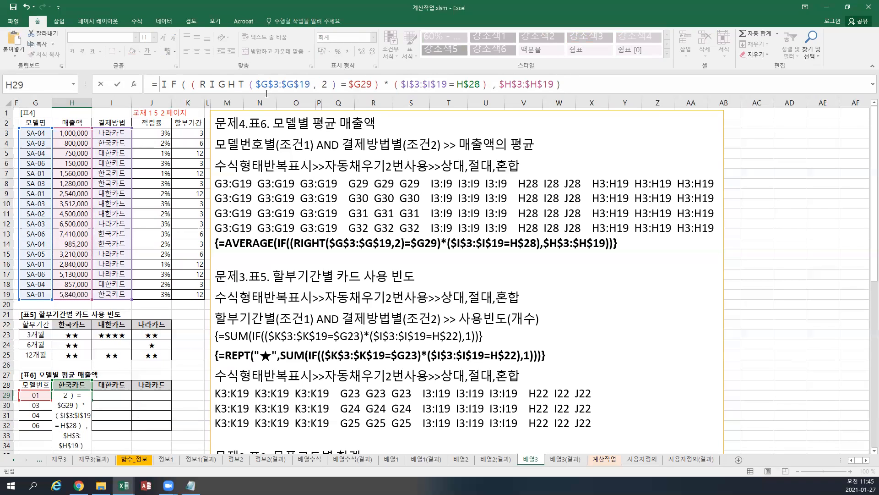
type("AVERAGE(")
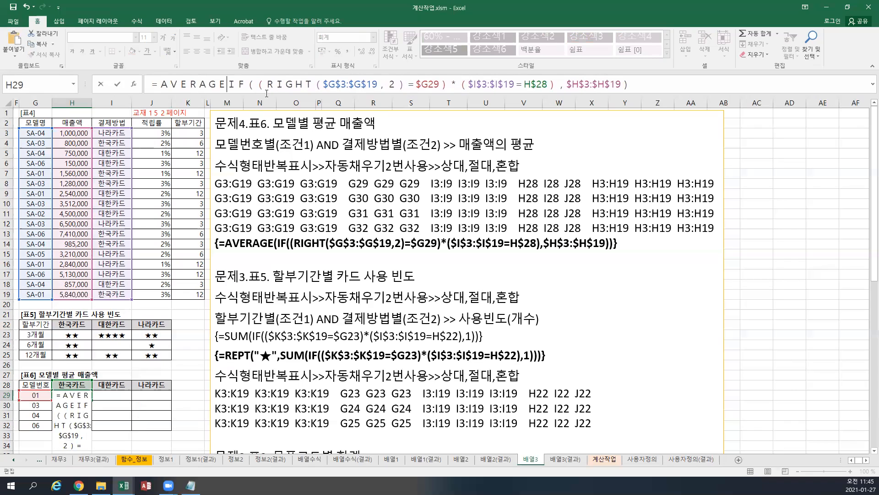
left_click_drag(247, 86, 691, 87)
left_click(694, 87)
type(")")
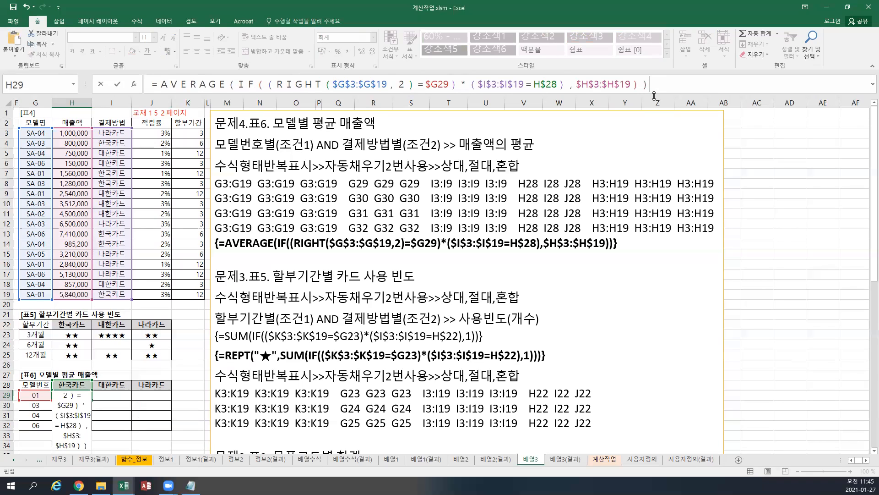
Enter H29's formula as an array formula, fill it across H29:J32 and save the workbook
key("ctrl+shift+Return")
left_click_drag(92, 400, 154, 430)
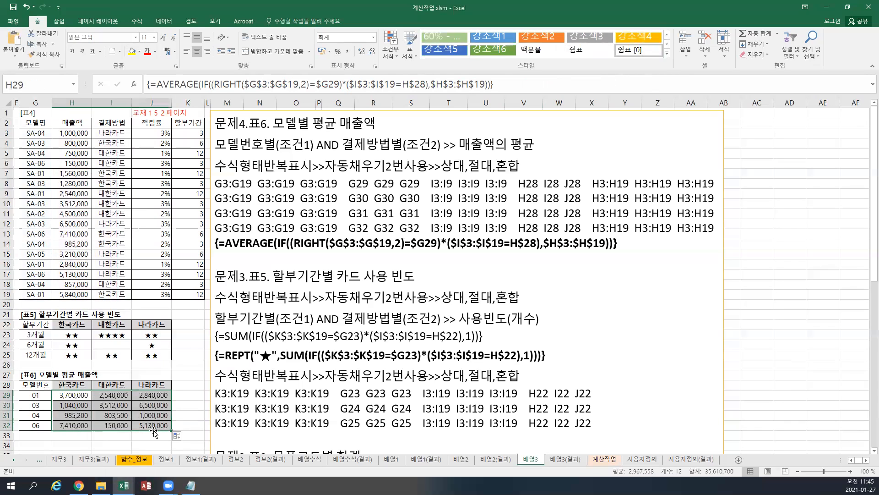
left_click(14, 8)
Move the notes text box to start at column W, row 2, clear of 표7, 표8 and 표9
left_click(210, 145)
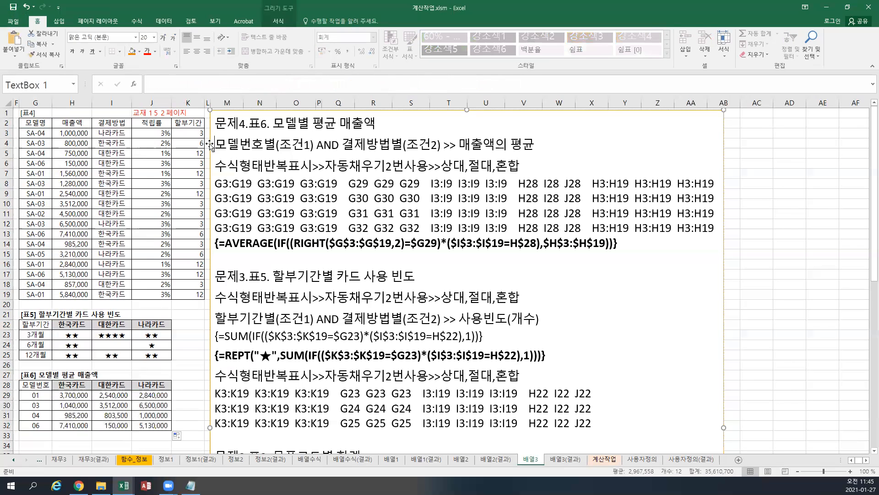
left_click_drag(210, 144, 320, 148)
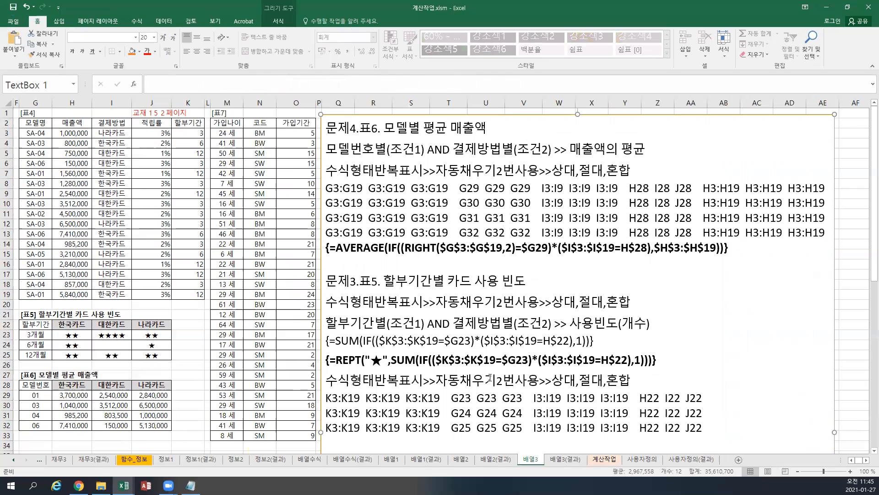
scroll(866, 463, "right", 6)
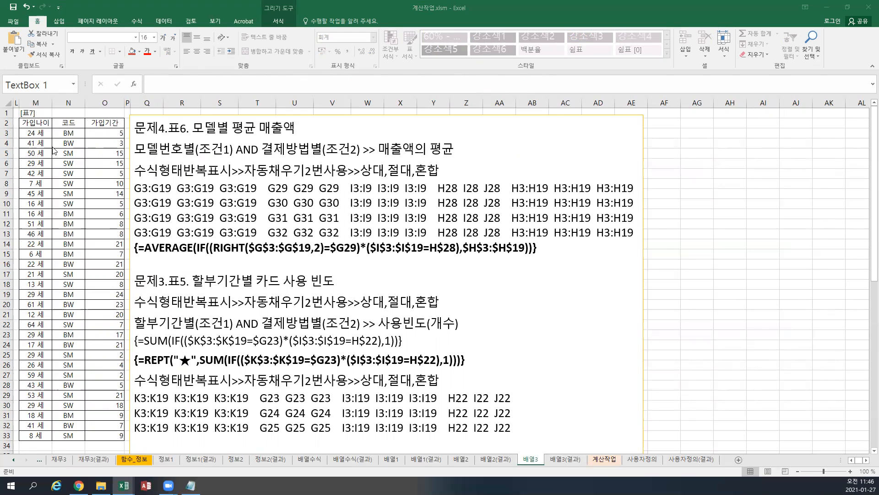
left_click(140, 117)
left_click_drag(141, 117, 281, 275)
left_click_drag(362, 231, 370, 119)
Paste the "문제6번.표9. 코드별 나이별 평균 가입기간" solution notes at the very start of the notes text box, above an added line break
left_click(367, 129)
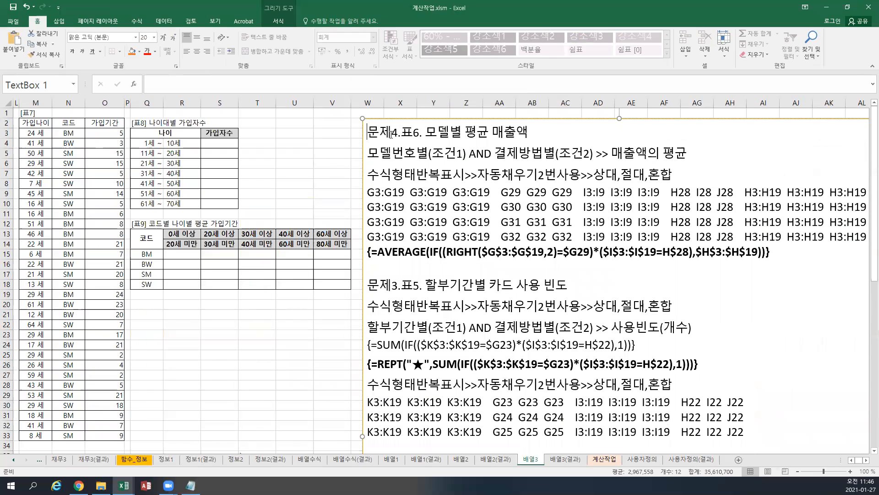
key("Return")
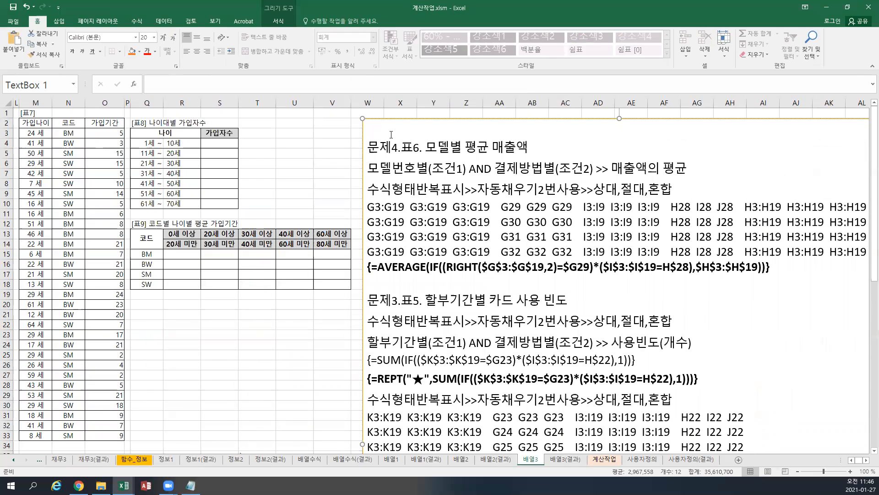
key("ctrl+v")
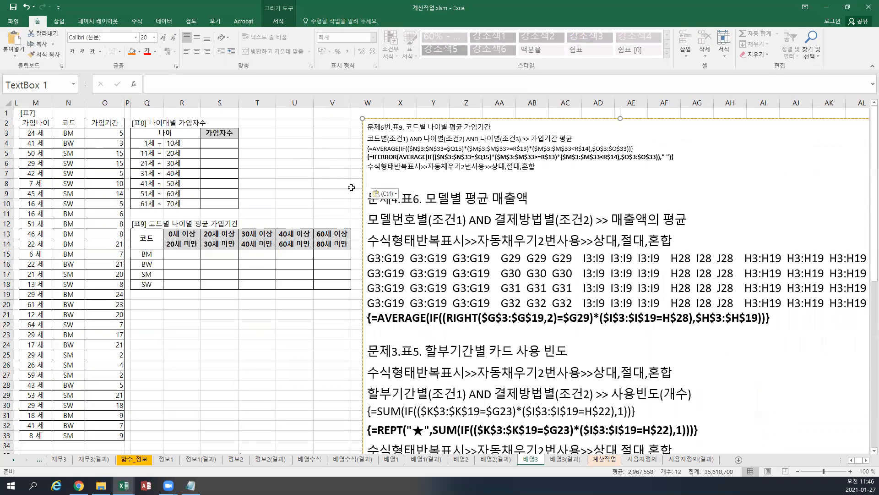
Match the pasted 표9 notes to the text box's existing formatting and bold their IFERROR formula line
left_click(384, 193)
left_click(404, 220)
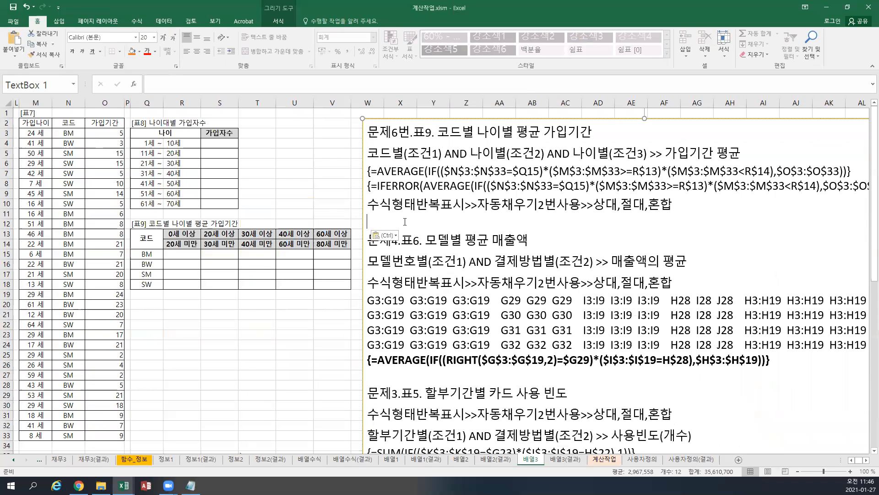
triple_click(451, 187)
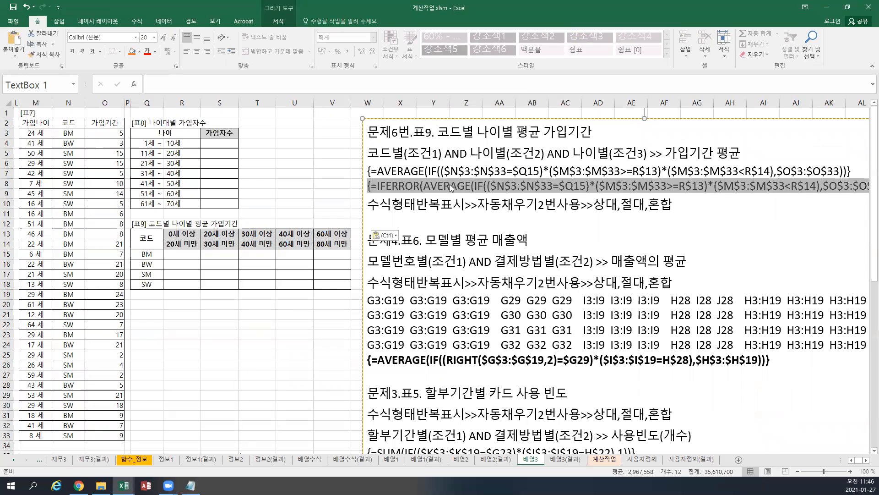
key("ctrl+b")
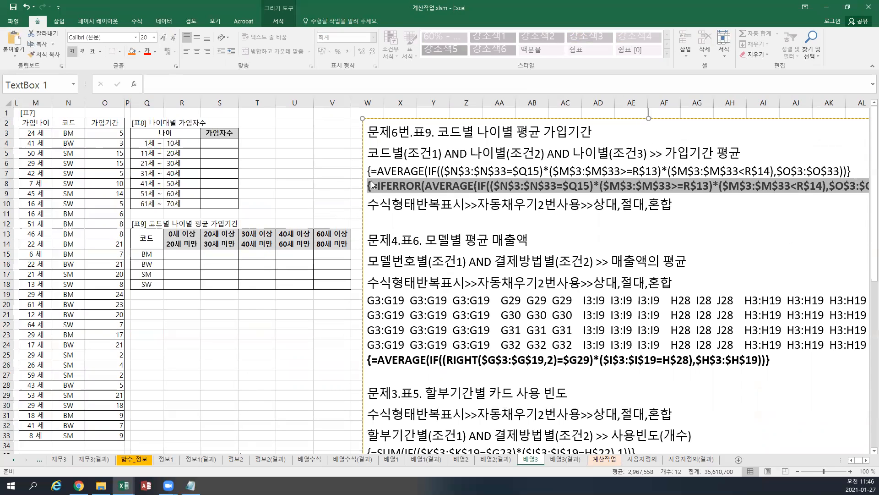
Move the notes text box directly below 표9 and select its first result cell, R15
left_click_drag(408, 117, 204, 293)
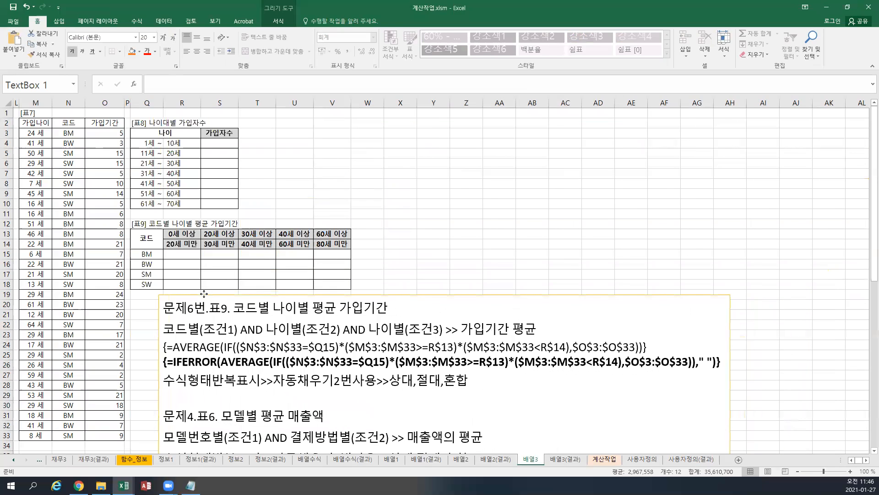
left_click_drag(180, 253, 323, 284)
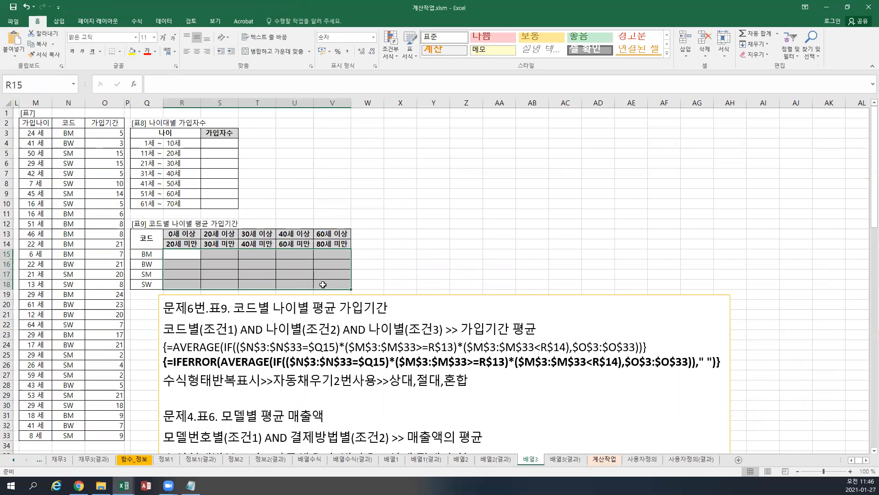
left_click(179, 252)
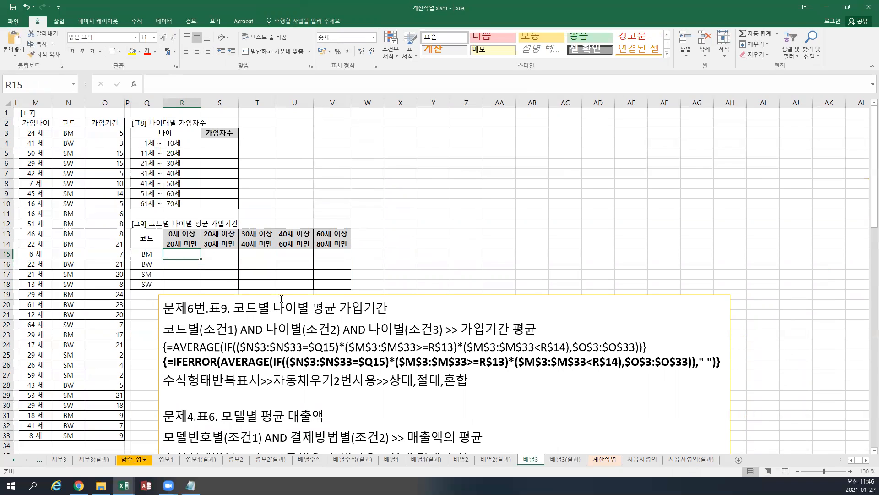
Move the notes text box further down to about row 32 and select cell R15
left_click_drag(285, 294, 278, 411)
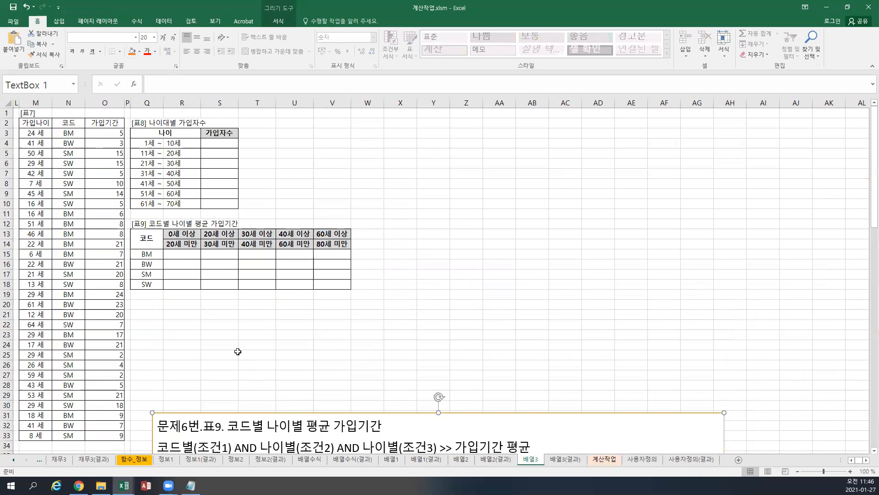
left_click_drag(266, 409, 266, 422)
left_click(186, 256)
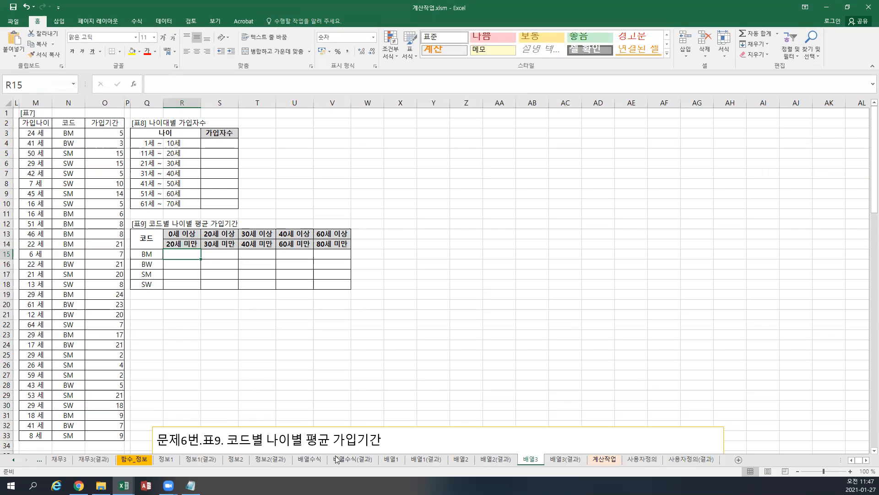
Bring the notes text box back up to just below 표9, check the value behind header cell R14 and select R15
left_click(351, 428)
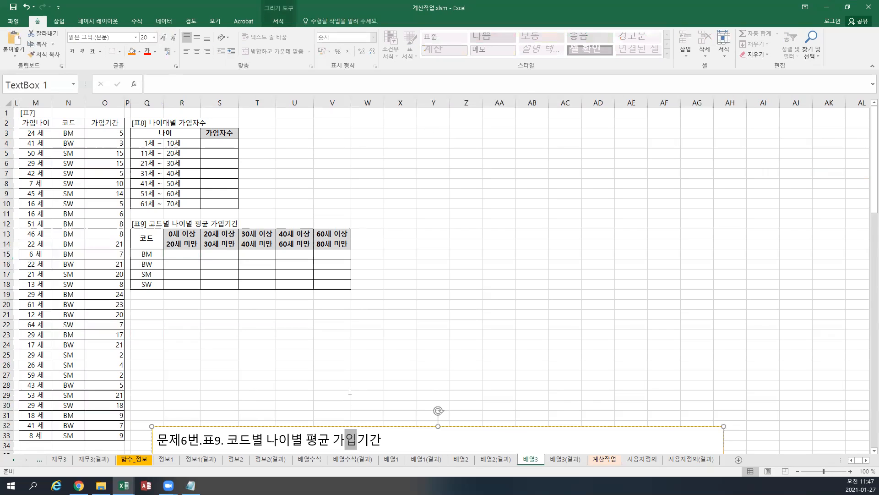
left_click_drag(356, 428, 371, 295)
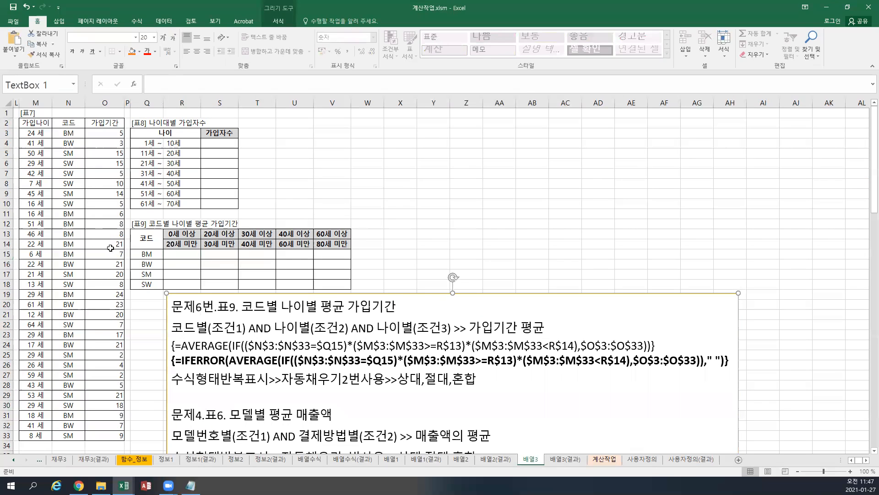
left_click(180, 245)
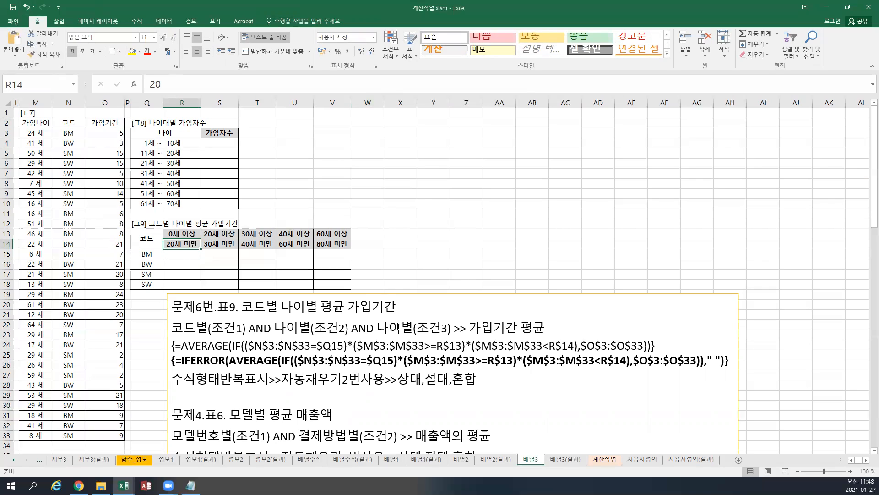
left_click(182, 255)
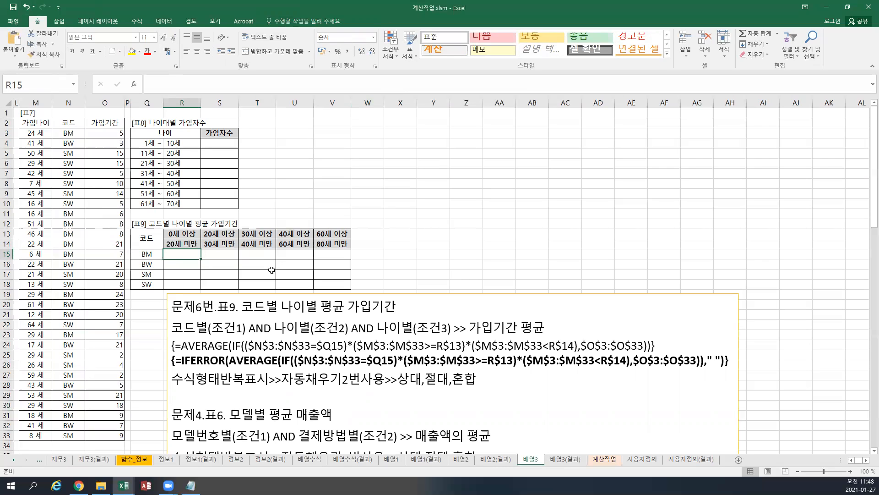
Start a formula in R15 with the code condition ($N$3:$N$33=$Q15), using an absolute range and a column-locked criterion
type("= (")
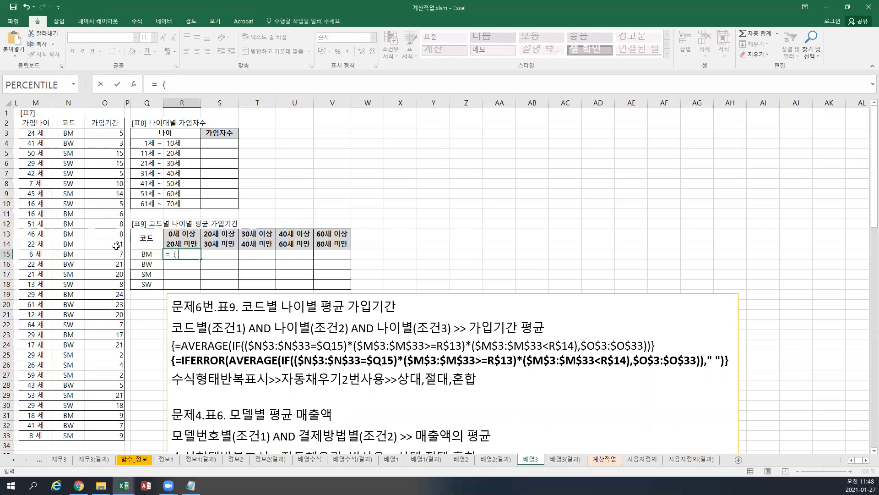
left_click_drag(68, 134, 68, 435)
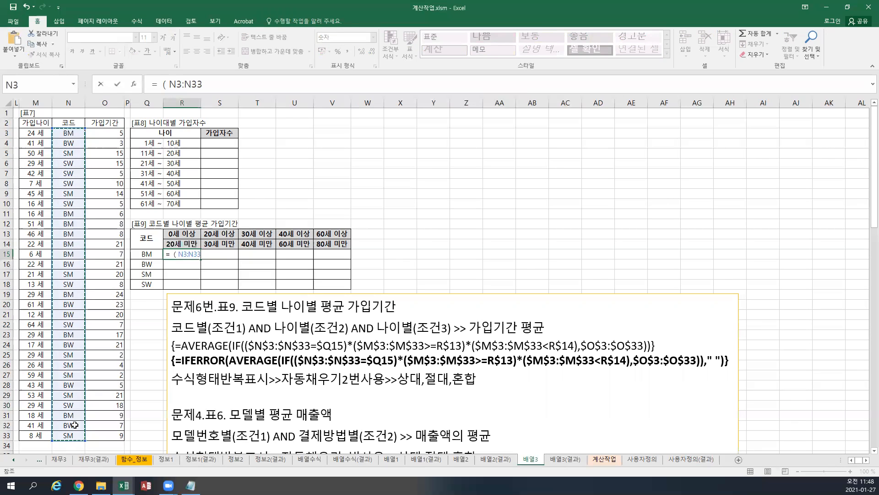
key("F4")
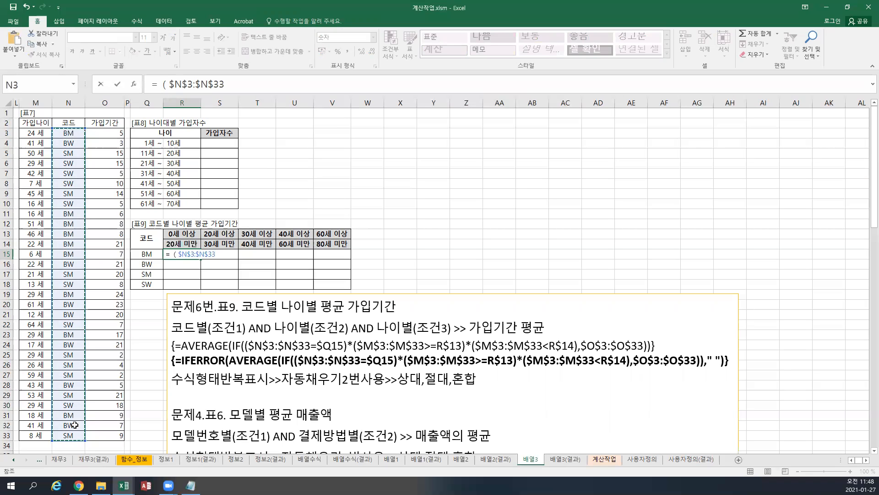
type("=")
left_click(157, 255)
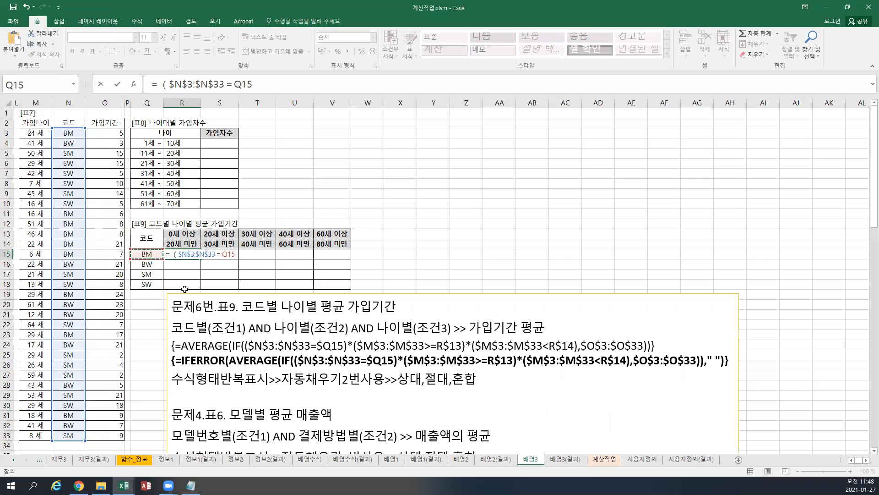
key("F4")
key("F4")
key("F4")
Multiply the R15 condition by the minimum age condition ($M$3:$M$33>=R$13), locking only the criterion's row
type("(")
left_click_drag(40, 134, 33, 434)
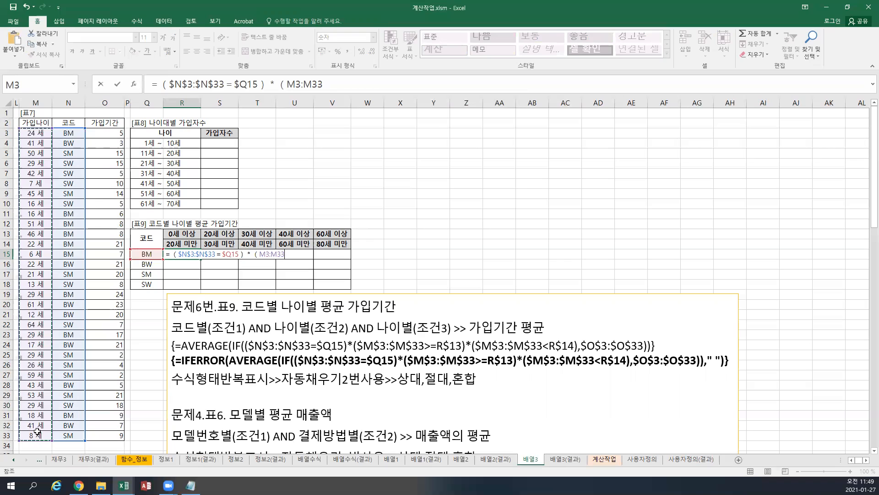
key("F4")
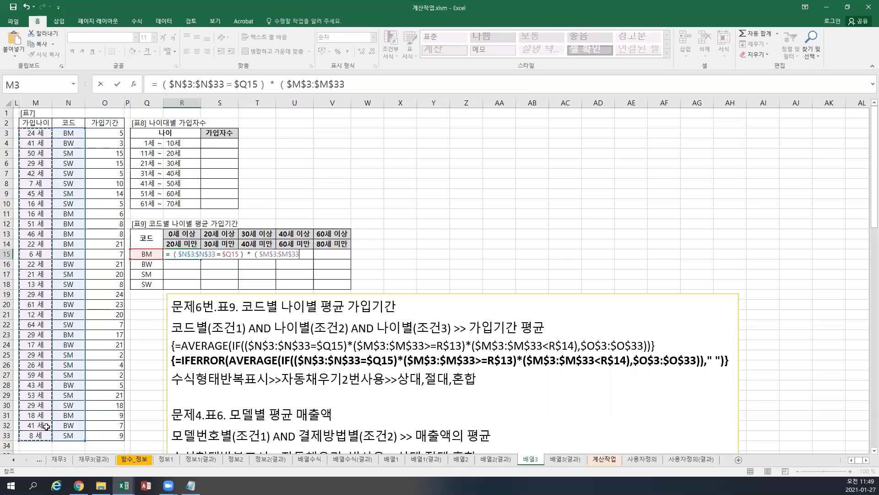
type("=")
key("BackSpace")
type(">=0")
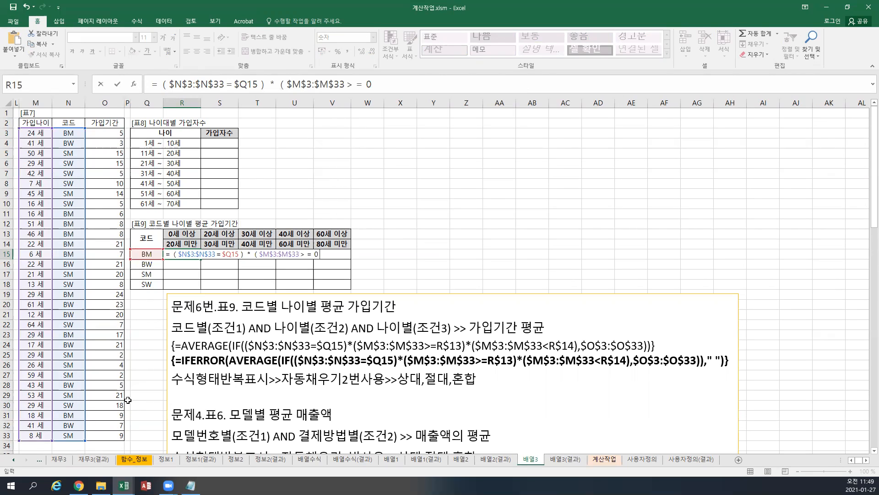
key("BackSpace")
left_click(183, 232)
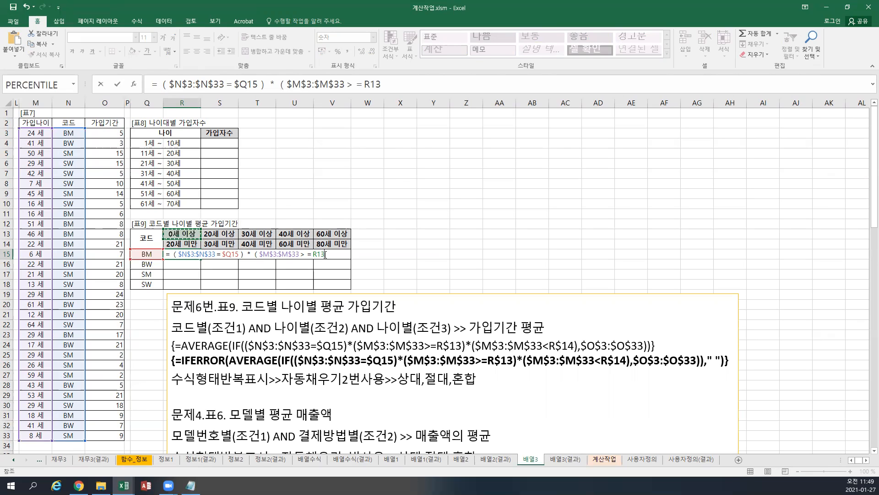
key("F4")
key("F4")
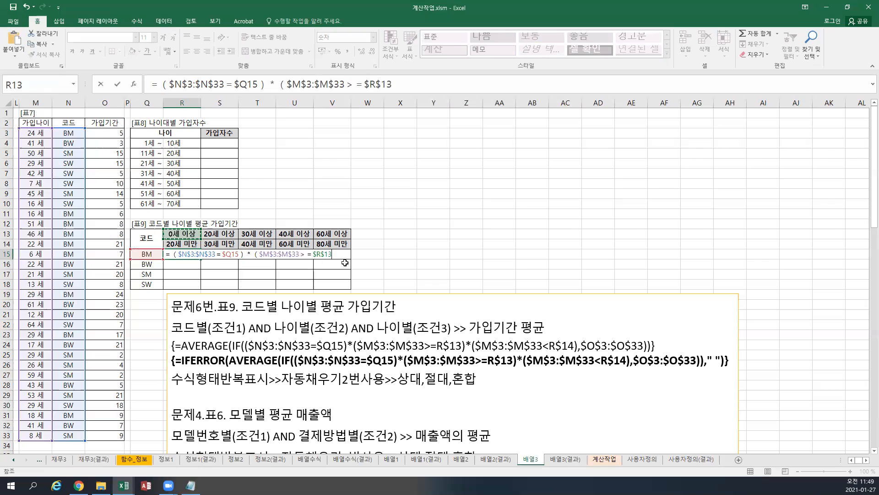
Multiply the R15 conditions by the maximum age condition ($M$3:$M$33<R14), with the age range absolute
type(") * (")
left_click_drag(39, 135, 29, 435)
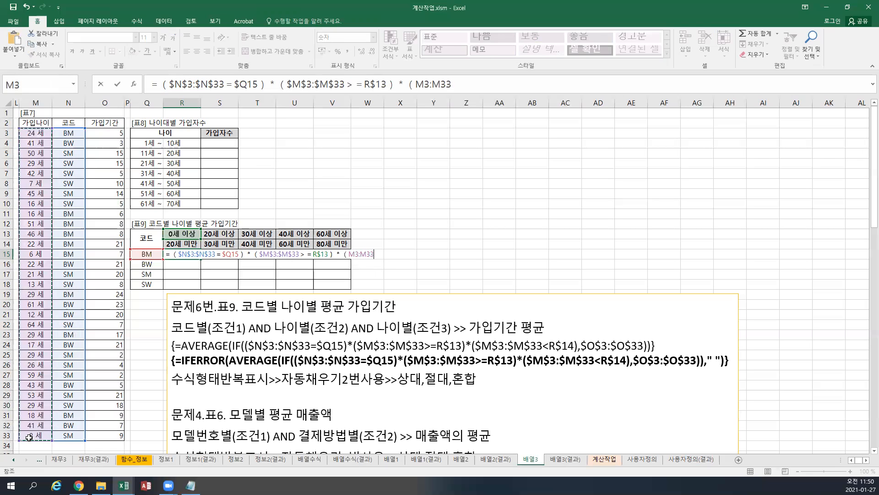
key("F4")
type("=")
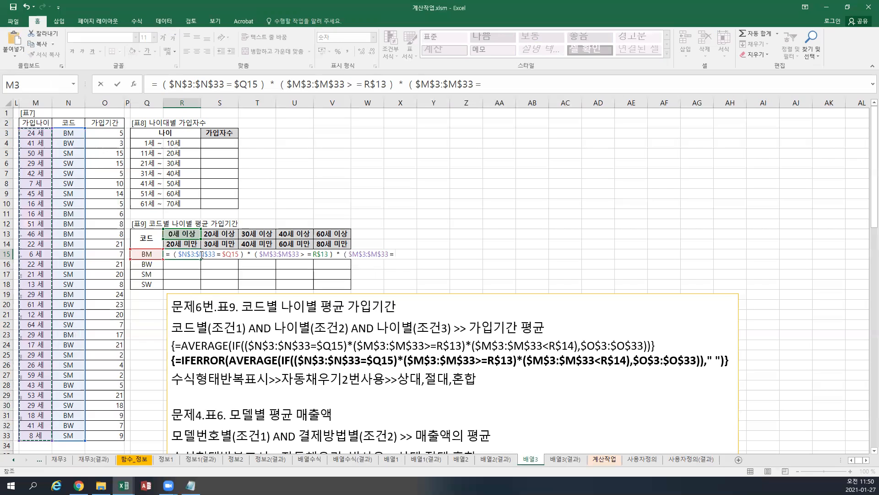
key("BackSpace")
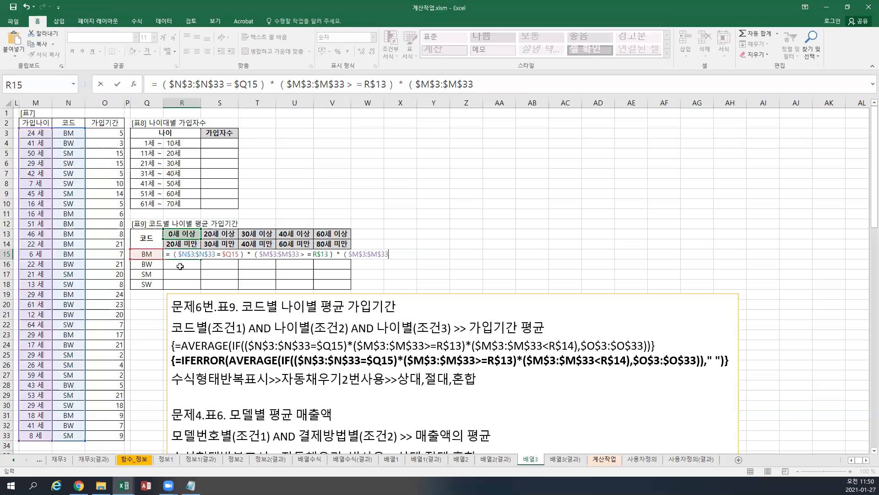
type("<20")
key("BackSpace")
key("BackSpace")
left_click(188, 243)
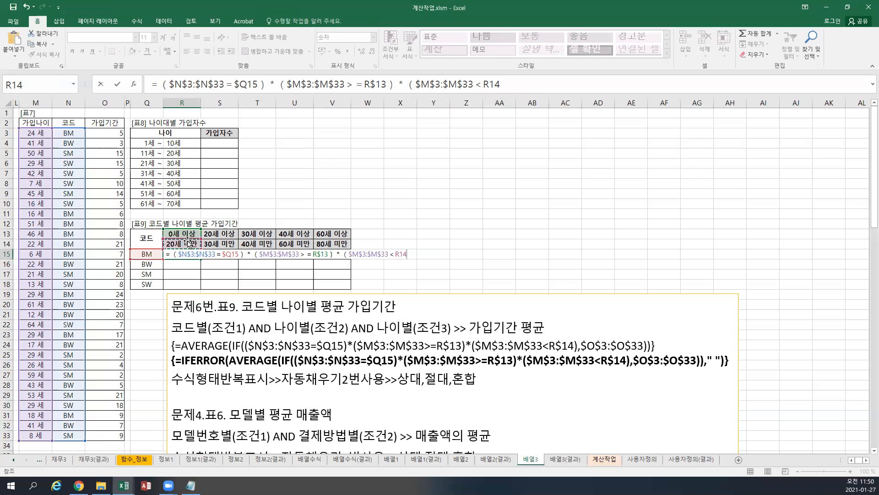
type(")")
Replace the maximum age reference in the R15 formula with the row-locked reference R$14
double_click(400, 254)
left_click_drag(500, 85, 482, 85)
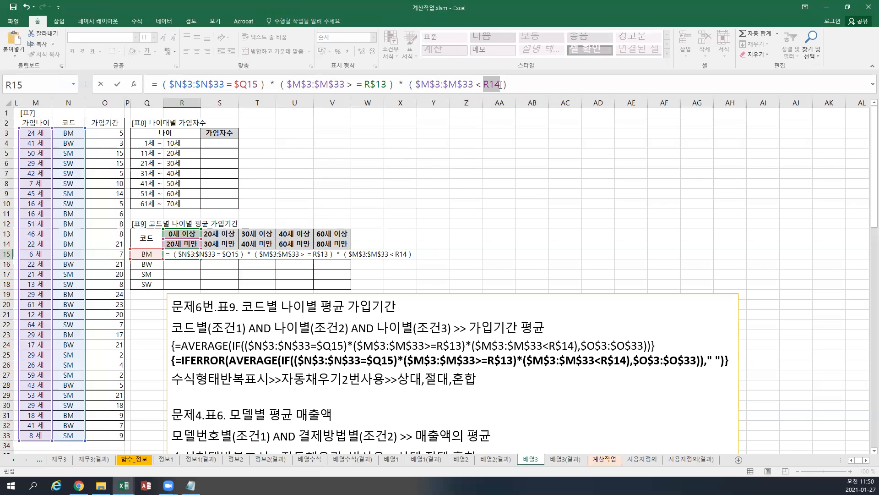
key("BackSpace")
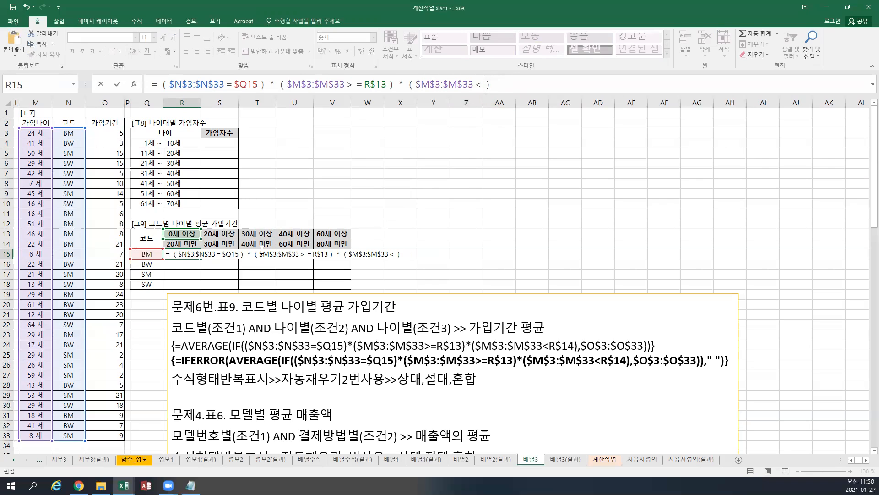
left_click(188, 243)
key("F4")
key("F4")
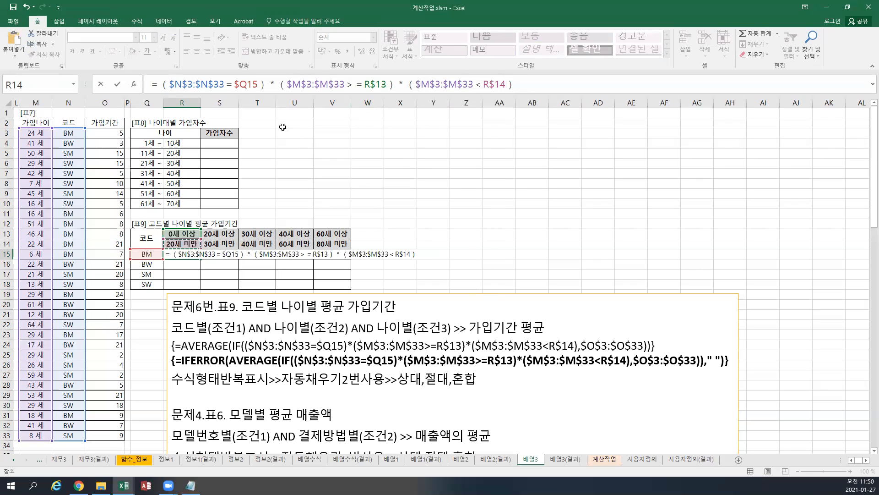
Wrap the three conditions in an IF function that returns the absolute subscription period range $O$3:$O$33
left_click(160, 83)
type("IF(")
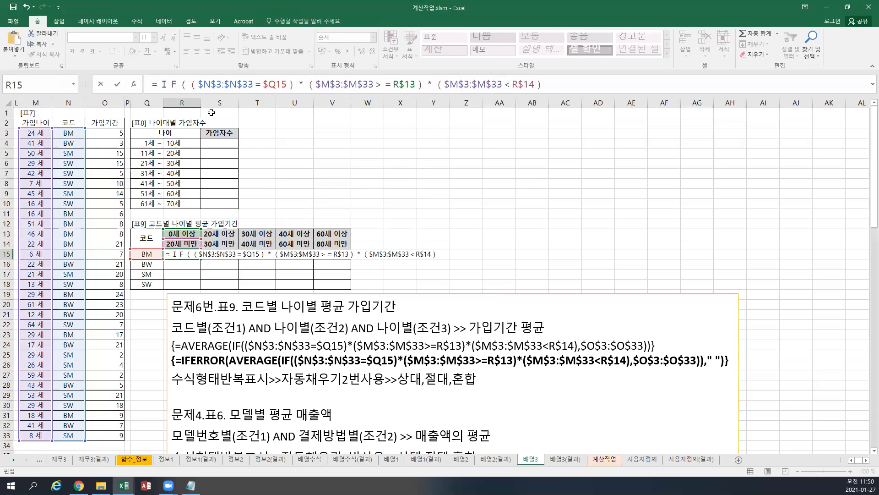
left_click_drag(419, 84, 566, 85)
left_click(566, 84)
type(",")
left_click_drag(105, 133, 97, 435)
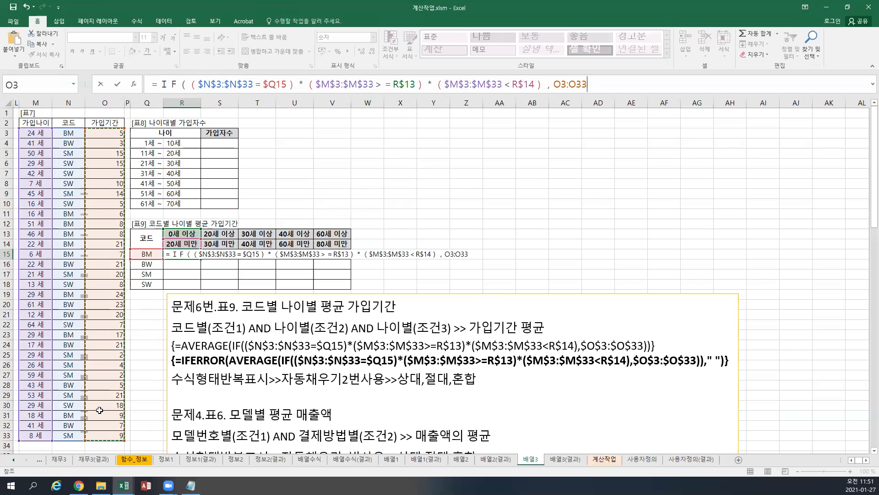
key("F4")
type(")")
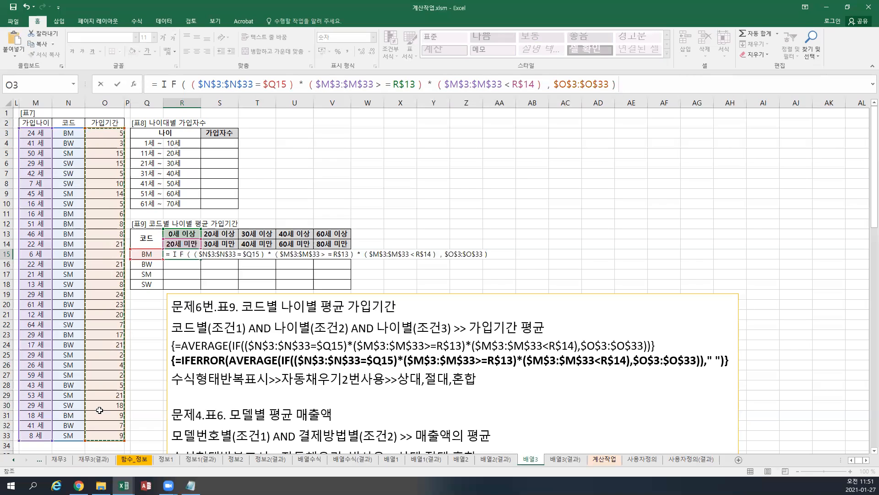
Wrap the IF in AVERAGE, enter R15 as an array formula, and fill it across R15:V18
left_click(160, 91)
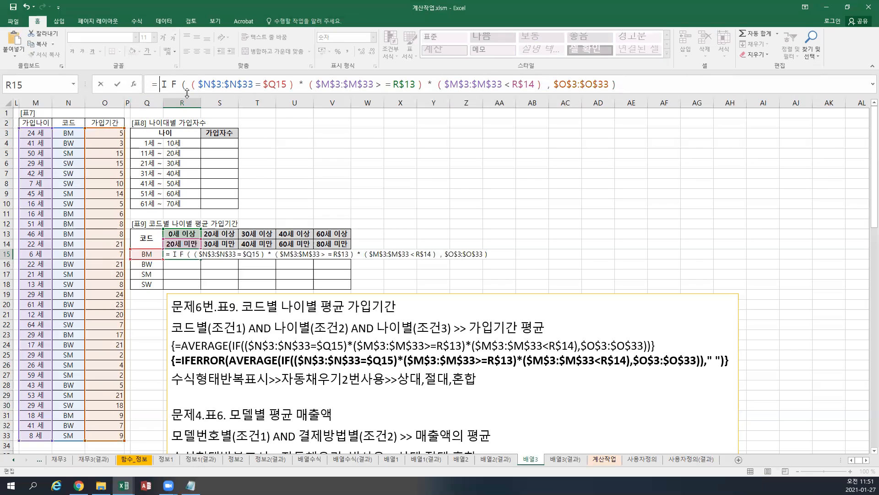
type("AVER")
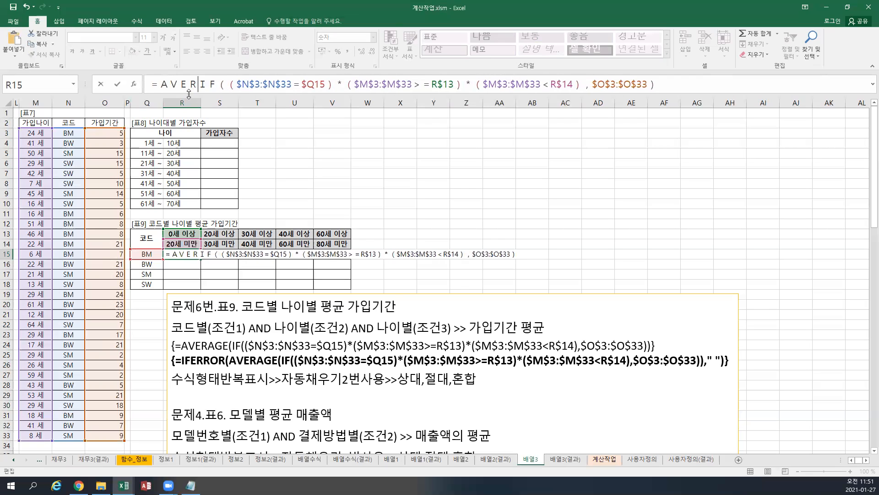
type("AGE(")
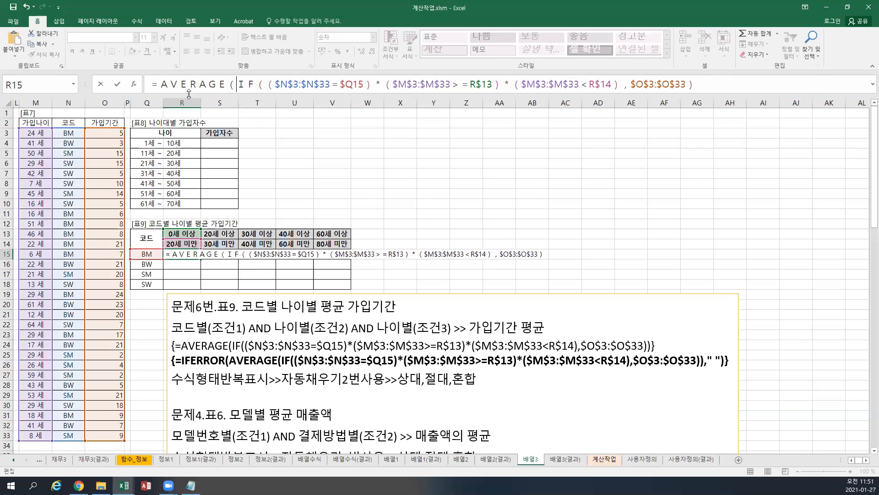
left_click(704, 83)
key("ctrl+shift+Return")
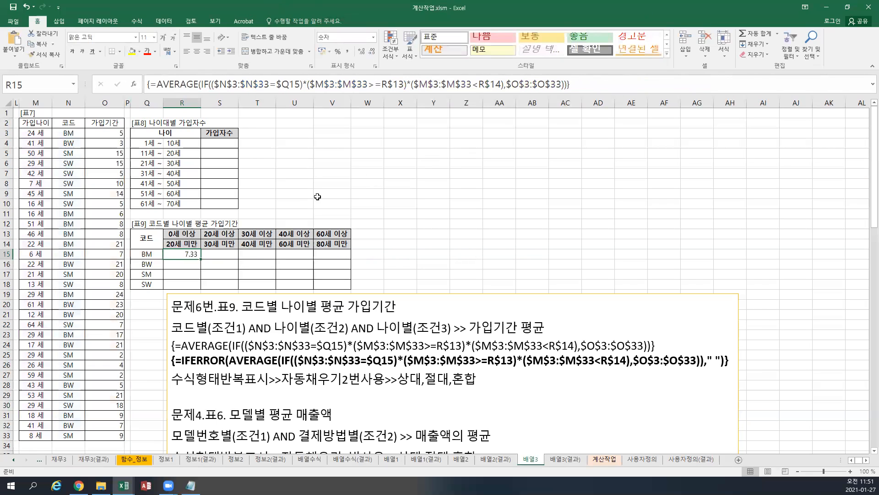
left_click_drag(200, 259, 352, 289)
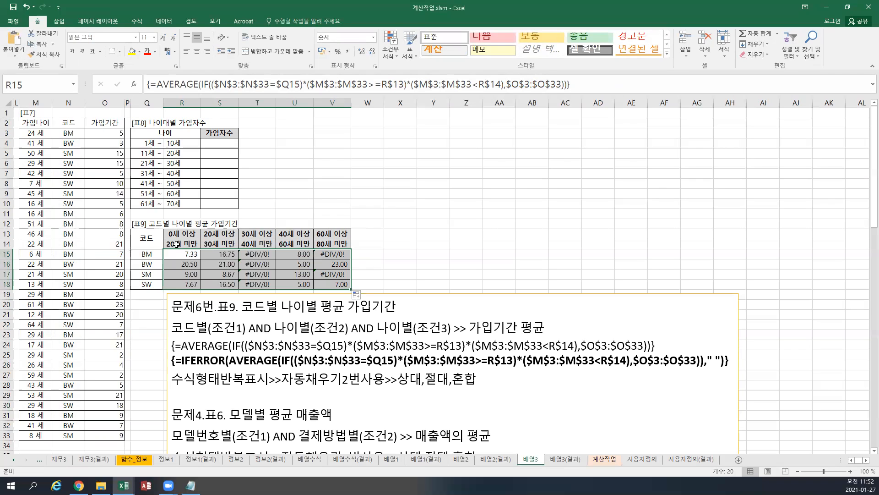
Wrap the R15 array formula in IFERROR with a blank space " " as the fallback and refill R15:V18
left_click(187, 255)
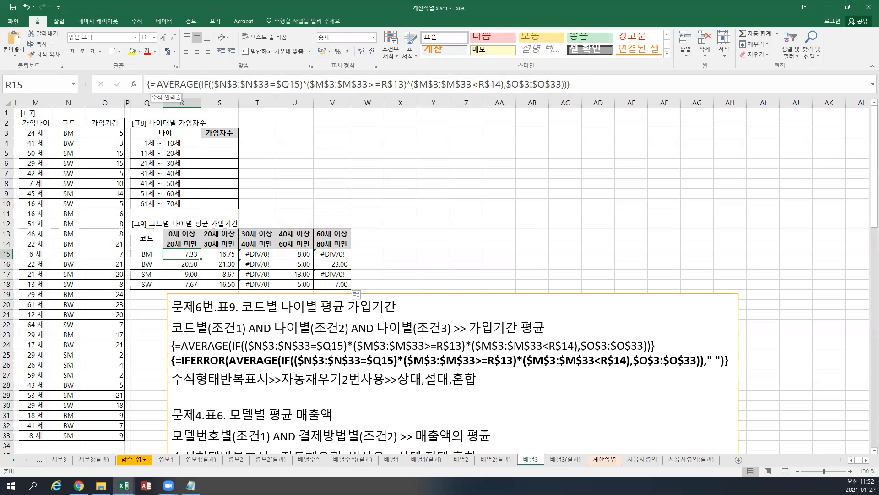
left_click(156, 83)
type("IFERROR")
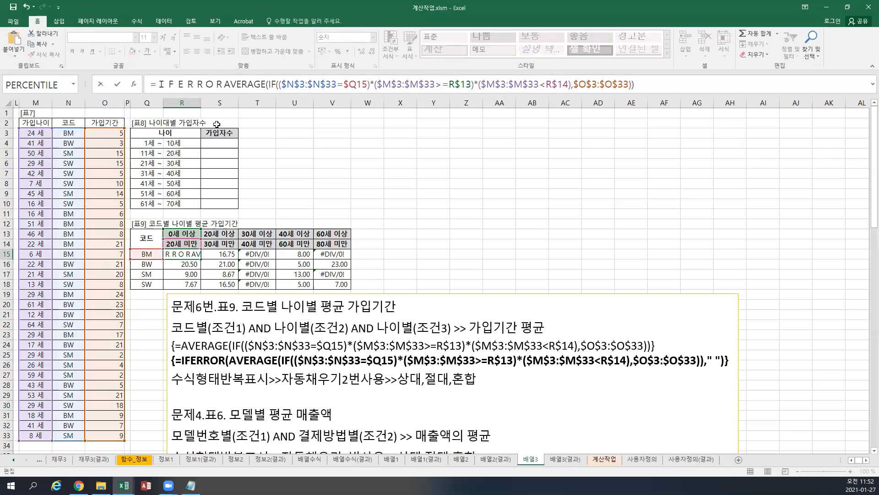
type("(")
left_click_drag(234, 84, 670, 88)
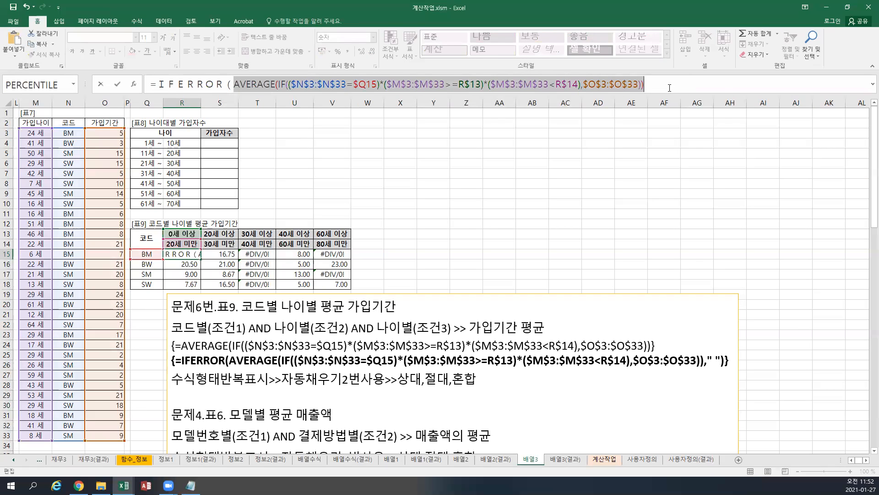
left_click(670, 88)
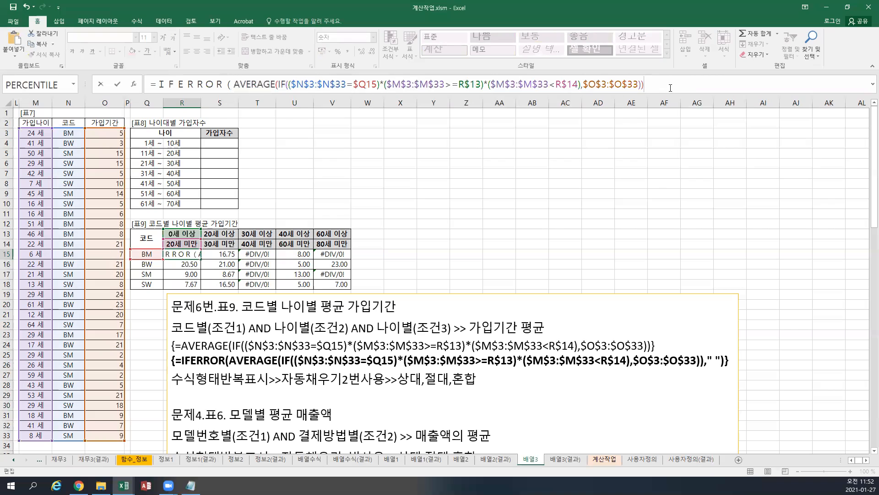
type(",\" \")")
key("ctrl+shift+Return")
left_click_drag(199, 258, 347, 293)
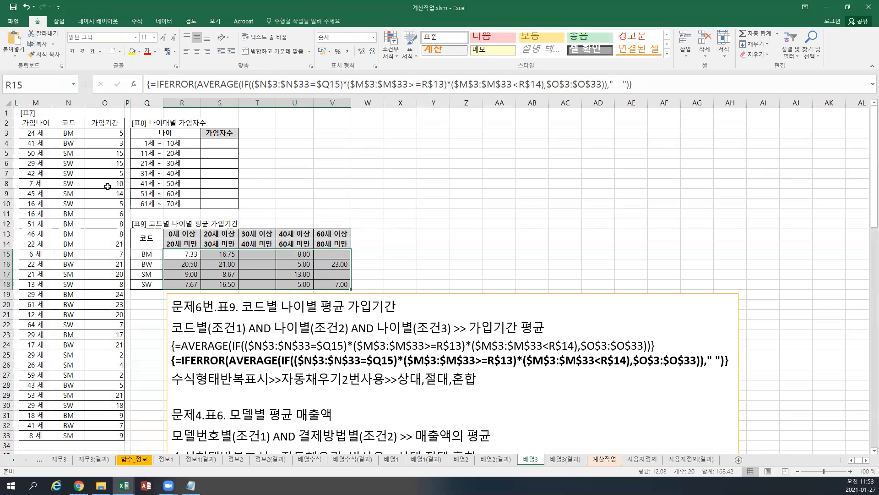
Open the workbook 분석작업(피벗테이블).xlsx from the 이론 folder
left_click(10, 21)
left_click(10, 21)
left_click(11, 22)
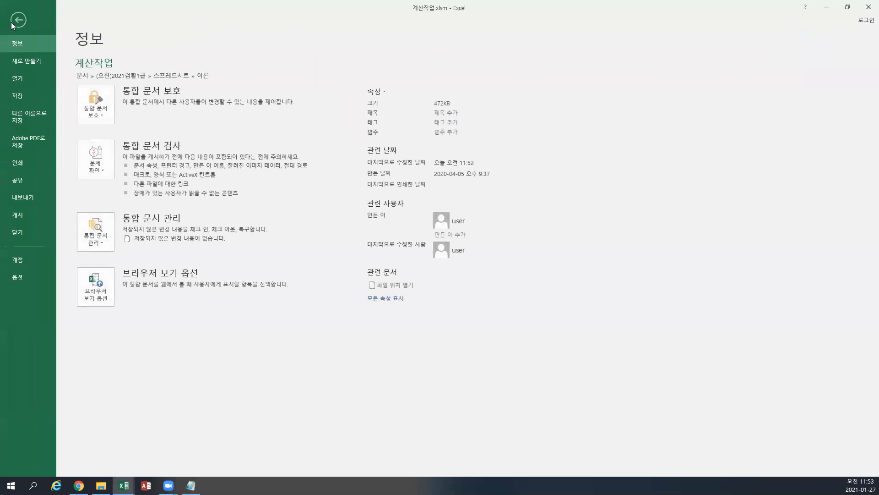
left_click(20, 78)
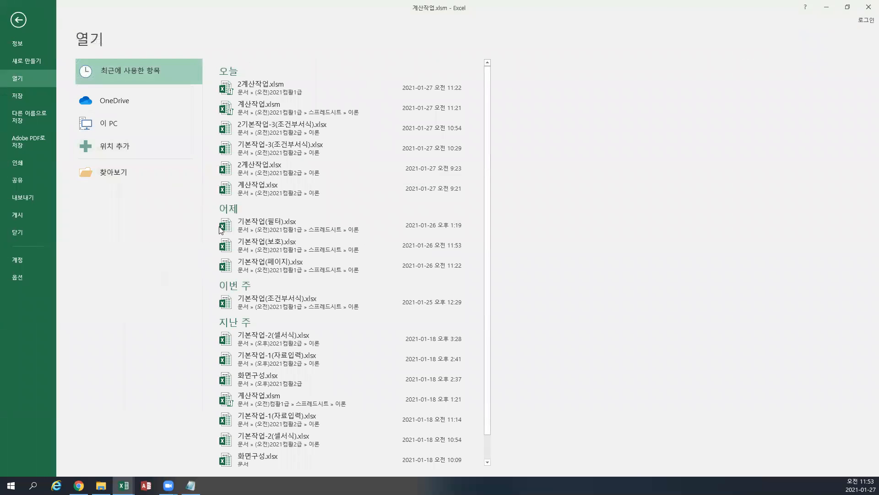
left_click(118, 175)
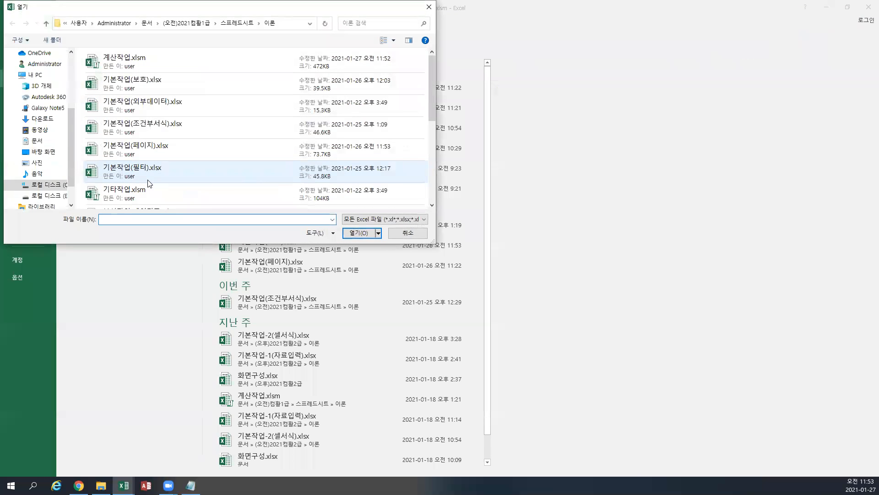
left_click(151, 181)
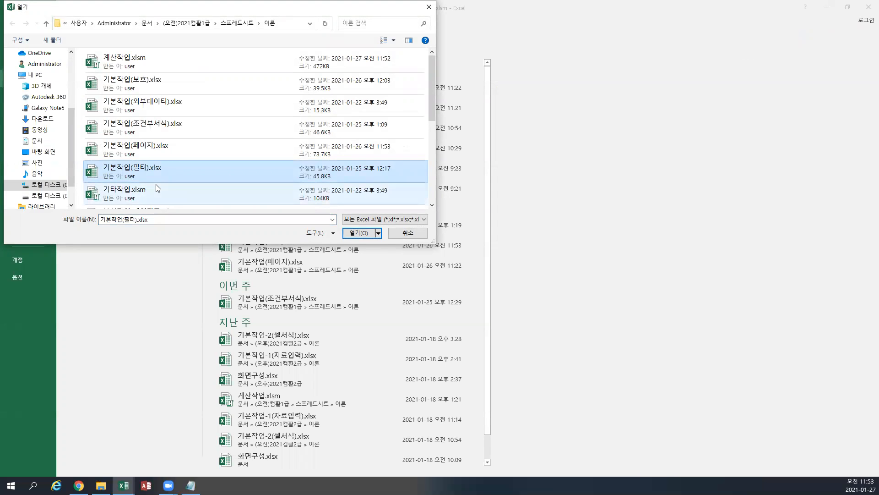
scroll(157, 188, "down", 1)
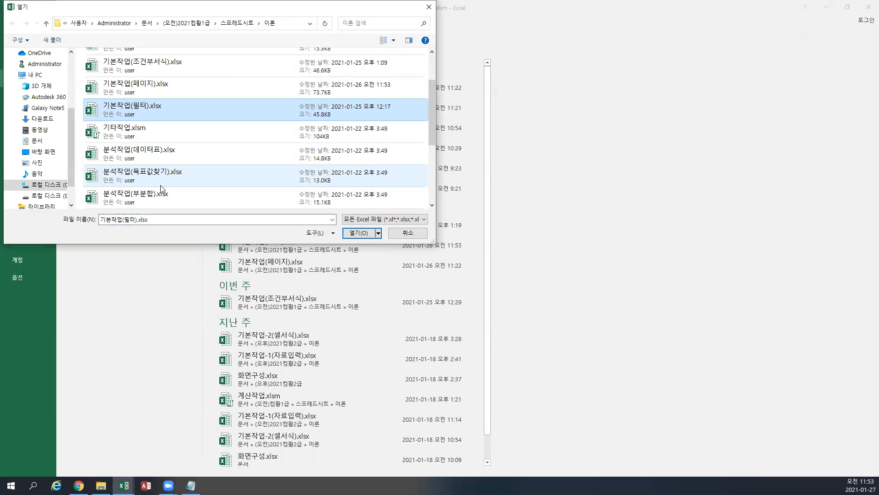
scroll(160, 189, "down", 1)
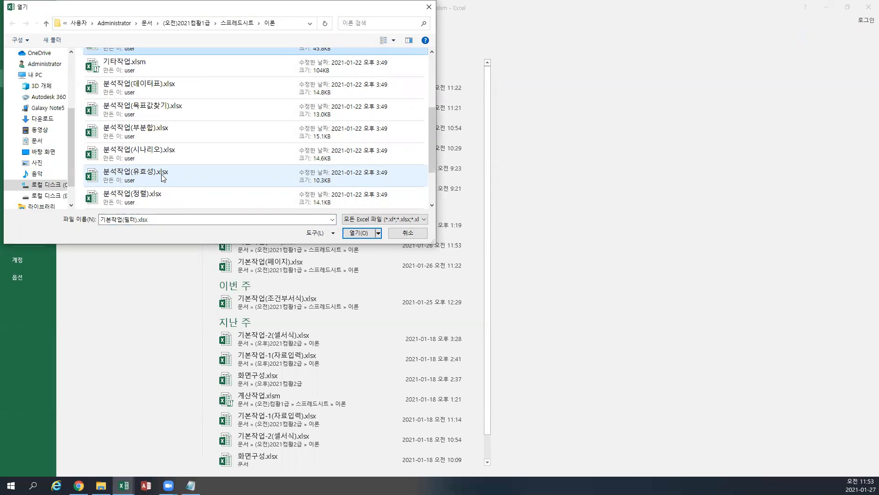
scroll(162, 175, "down", 1)
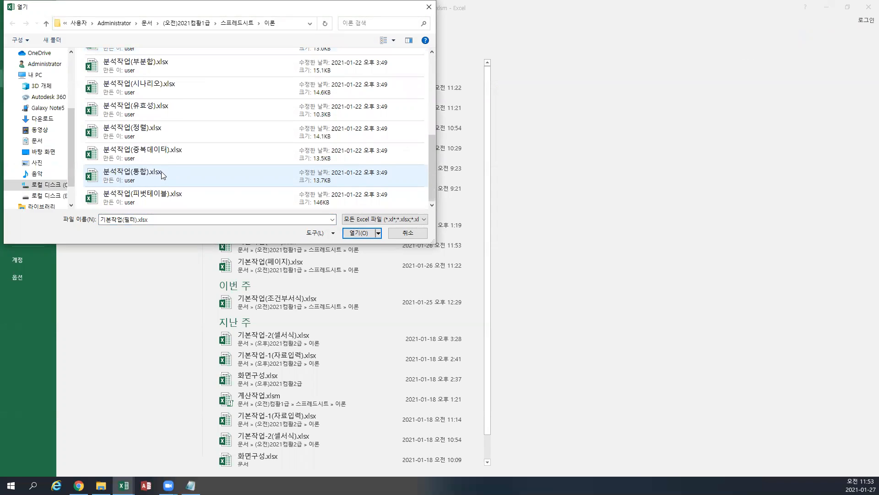
left_click(168, 197)
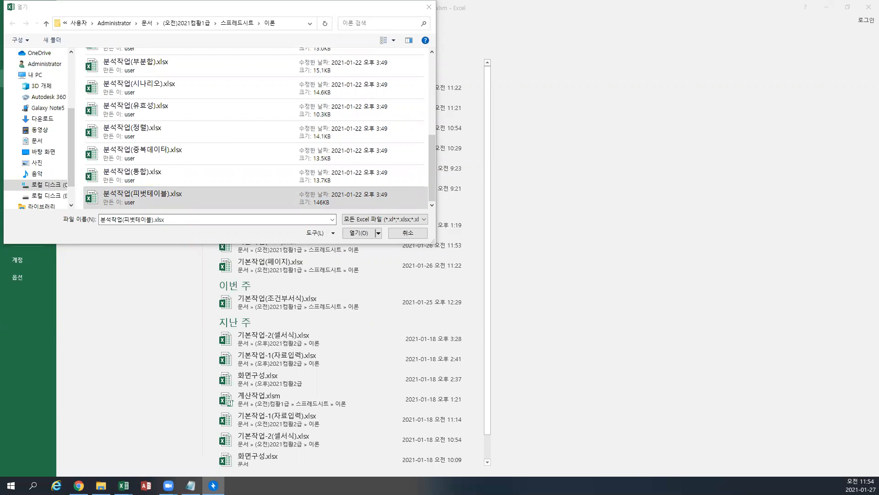
left_click(349, 234)
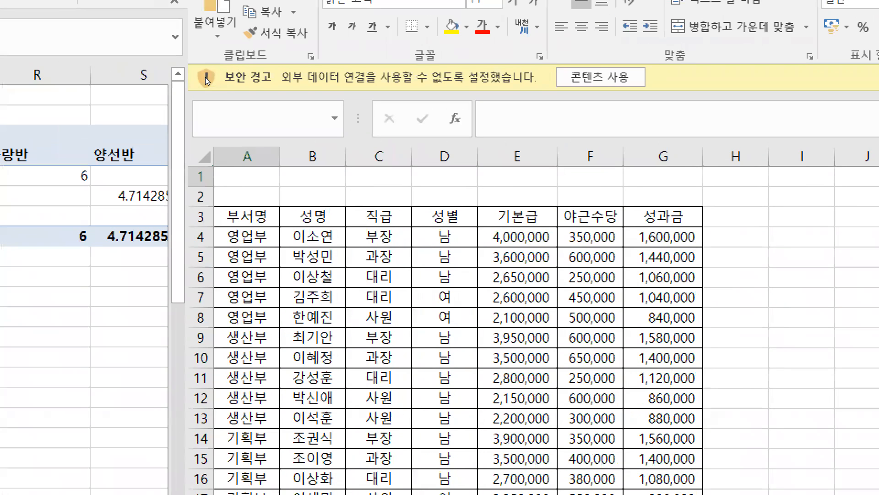
left_click(206, 81)
left_click(205, 78)
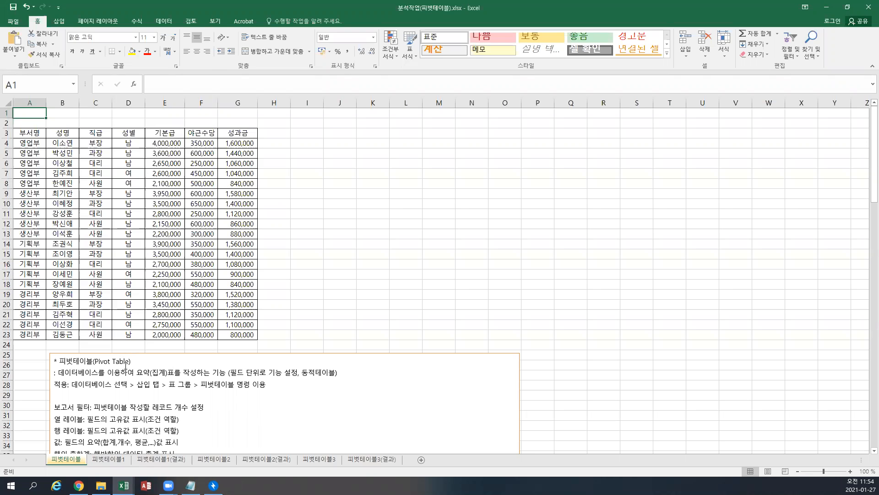
Place a copy of the pivot table notes box beside the original and enlarge the original's text to size 14
left_click(175, 352)
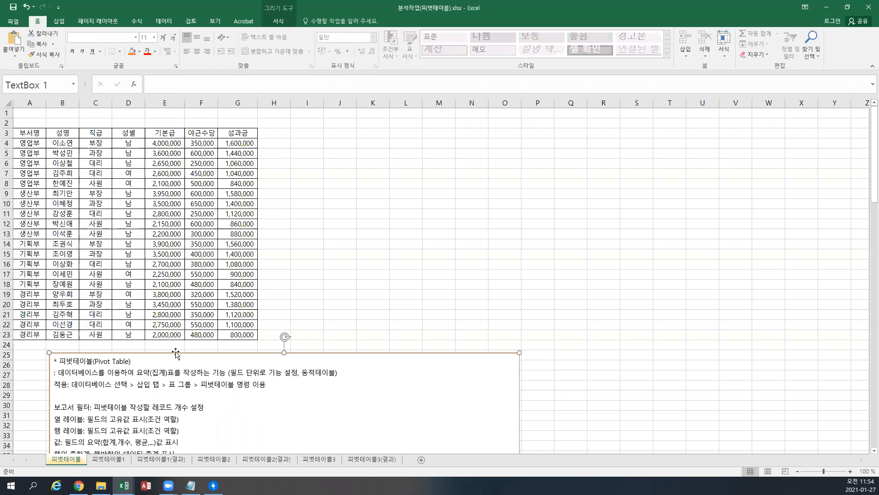
left_click_drag(174, 352, 741, 373)
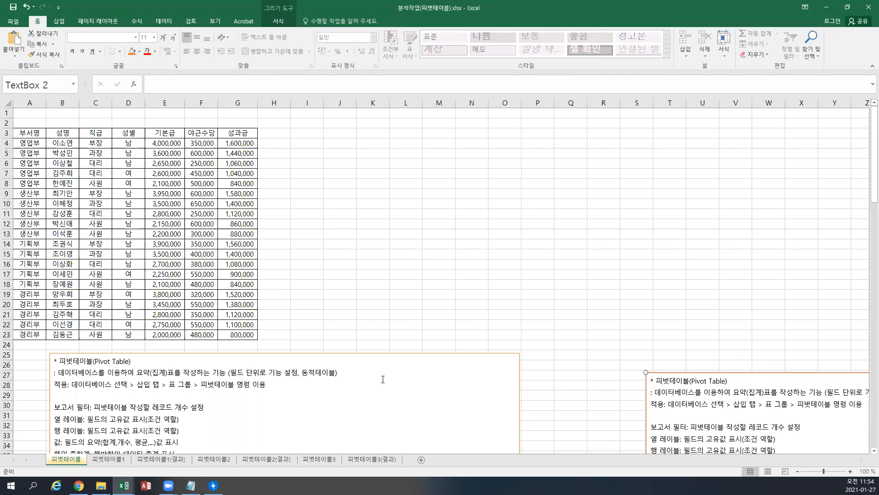
left_click(237, 383)
left_click(244, 352)
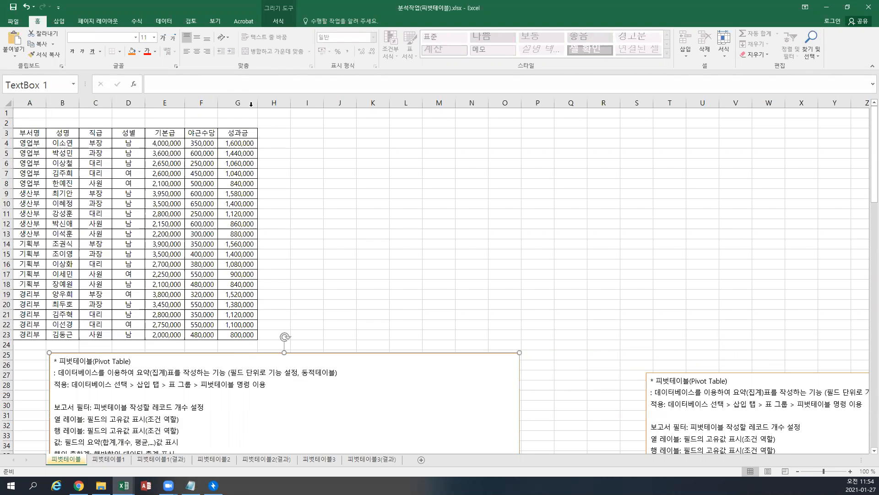
left_click(164, 38)
left_click(164, 37)
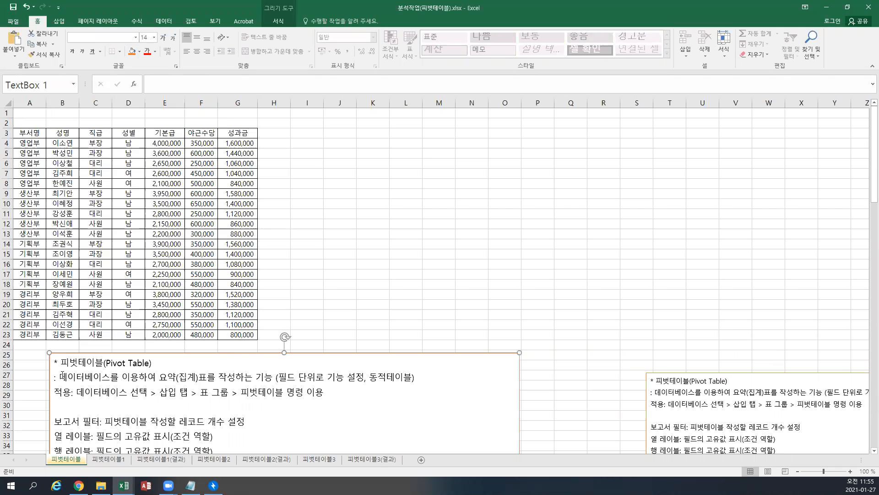
Create a pivot table from the range A3:G23 on the existing worksheet at cell I3, and widen the field list pane
left_click_drag(60, 377, 126, 378)
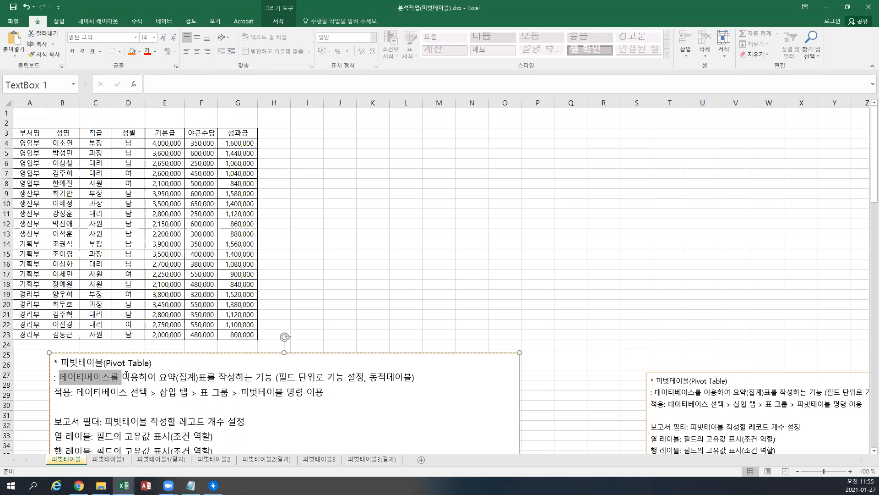
left_click_drag(32, 133, 232, 335)
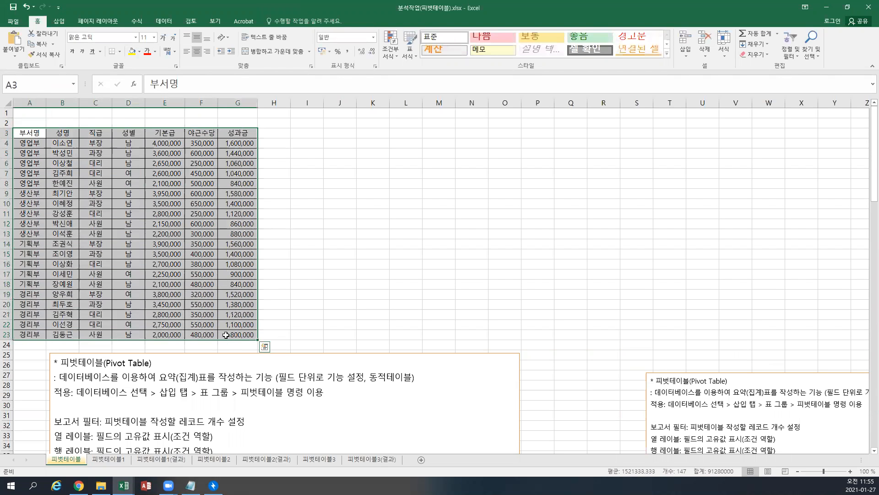
scroll(226, 335, "up", 1)
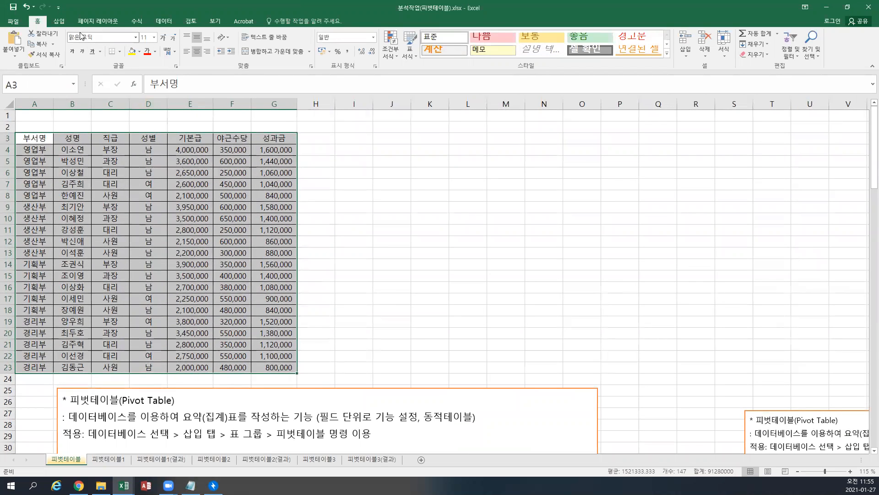
left_click(65, 24)
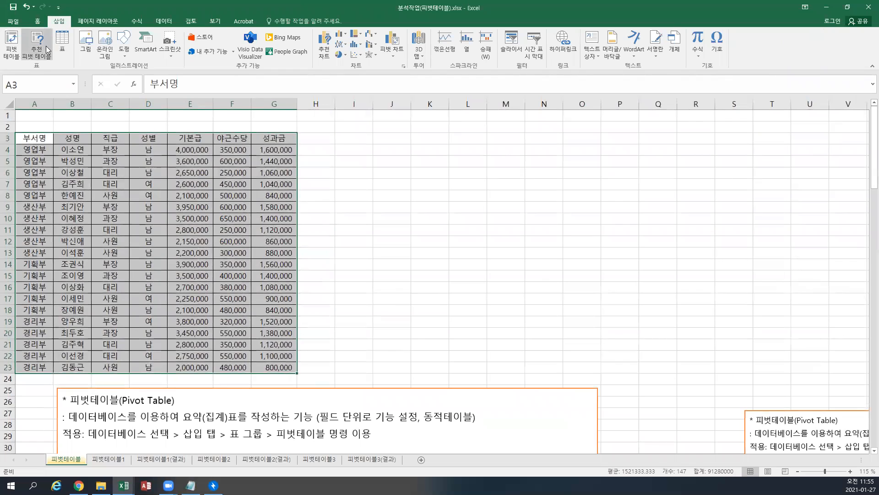
left_click(13, 49)
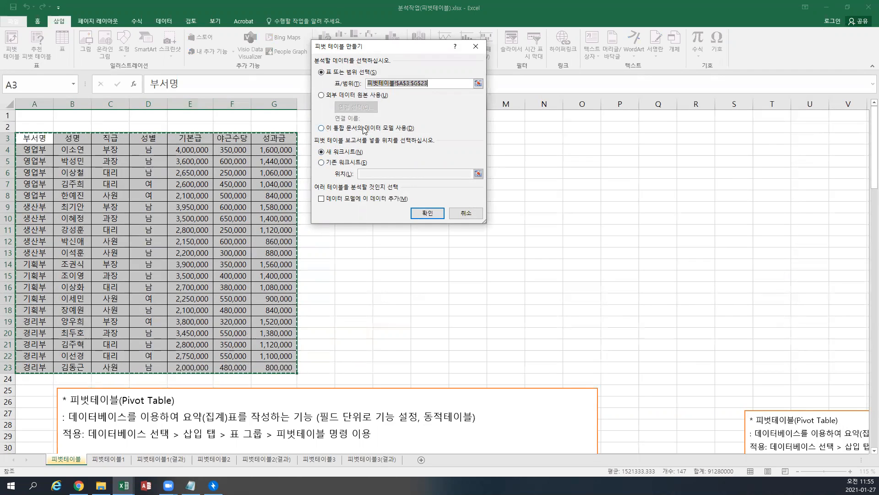
left_click(329, 163)
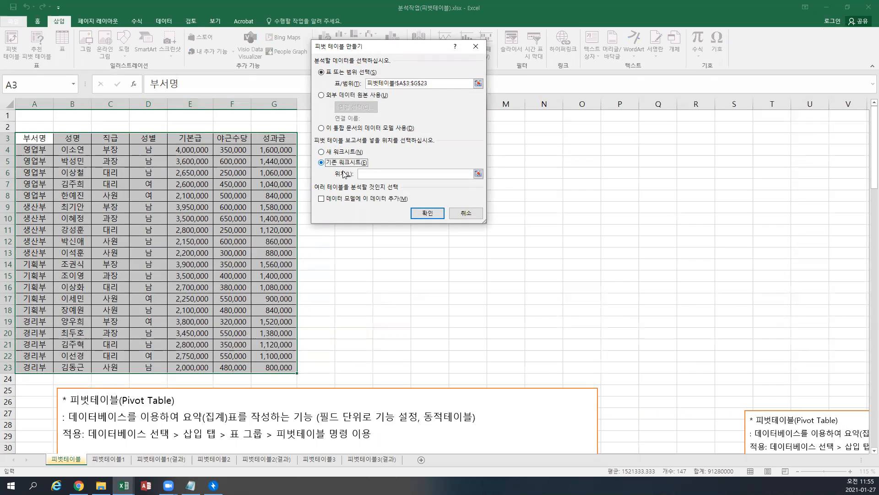
left_click(370, 176)
left_click_drag(386, 51, 168, 168)
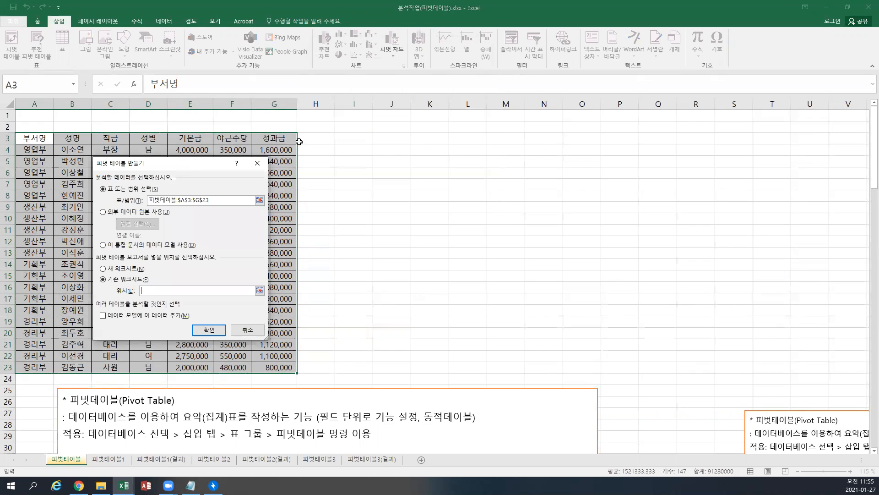
left_click(343, 139)
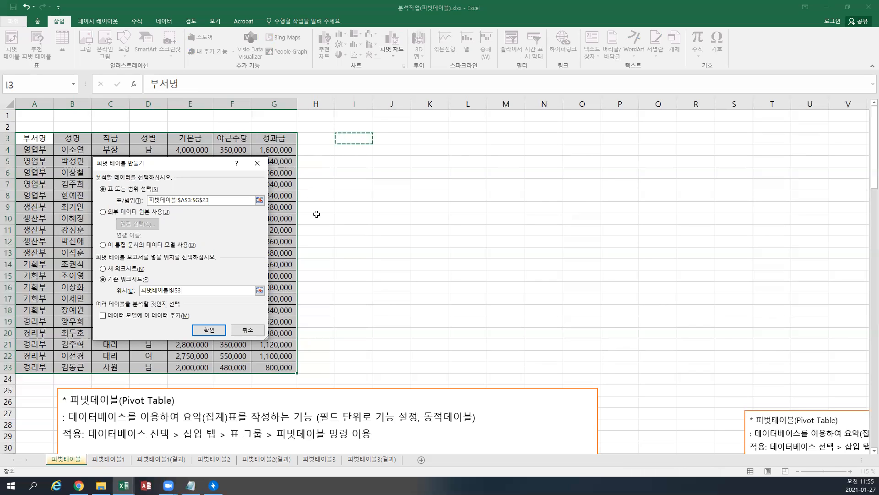
left_click(210, 331)
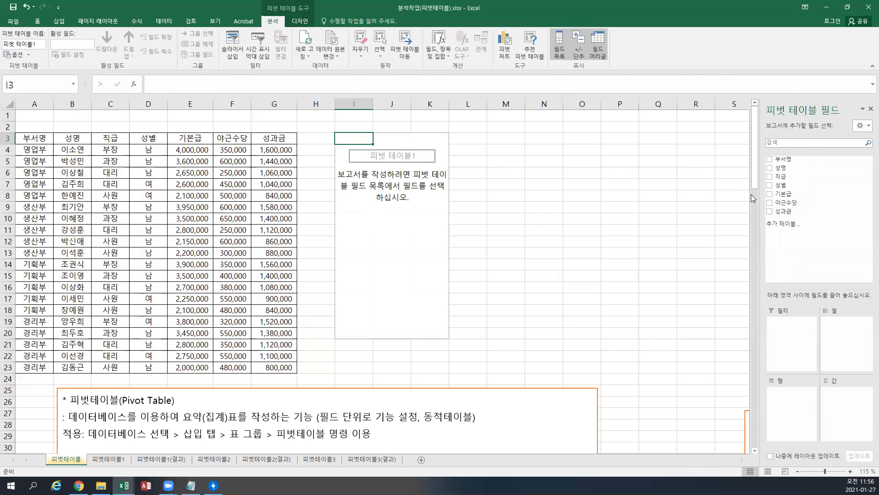
left_click_drag(753, 200, 728, 199)
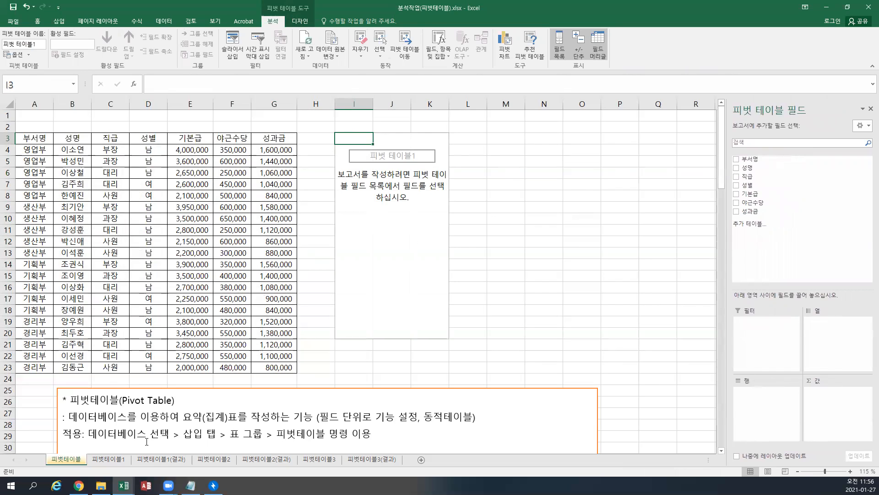
Remove the title, definition and application lines from the original notes box and move it up over rows 21 to 23
left_click_drag(362, 442, 12, 368)
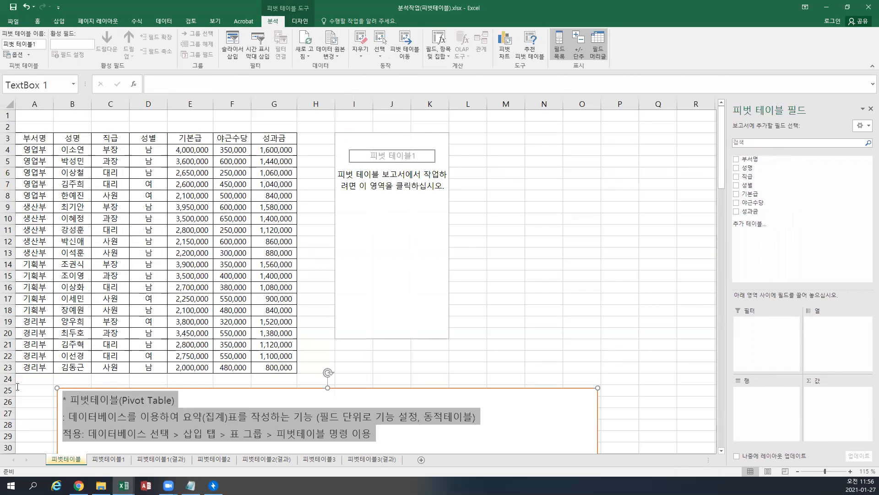
key("Delete")
key("Delete")
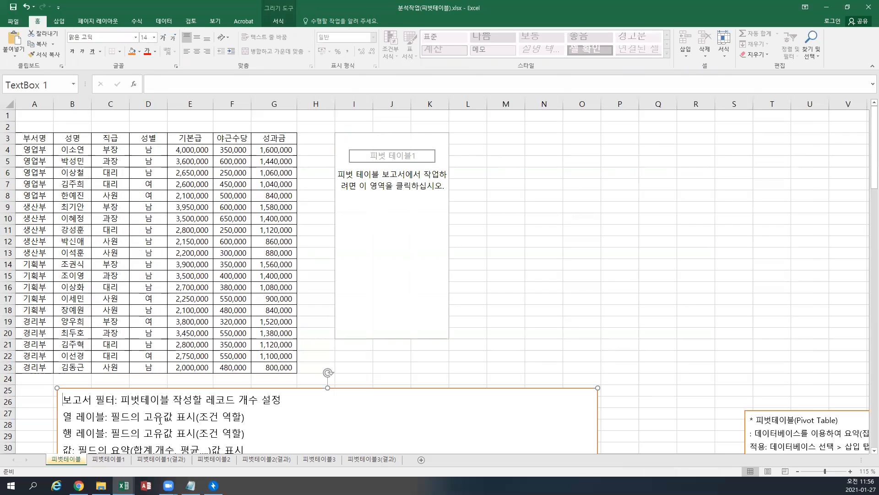
left_click_drag(239, 388, 249, 344)
Examine the notes on pivot table layout and the Analyze and Design tools available for the pivot table
left_click(402, 267)
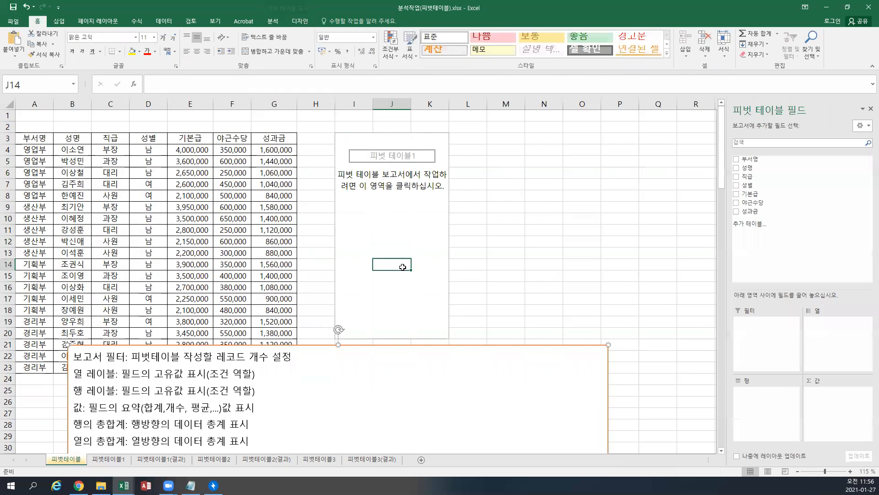
scroll(326, 362, "down", 4)
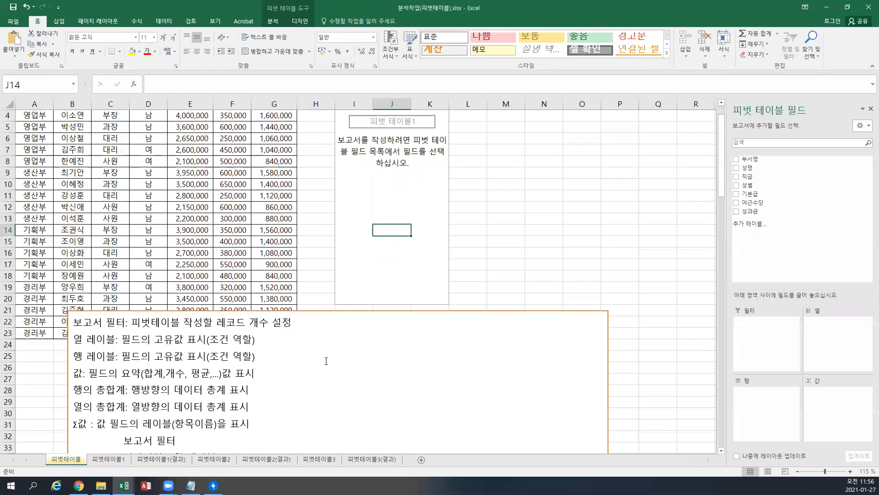
scroll(326, 361, "down", 2)
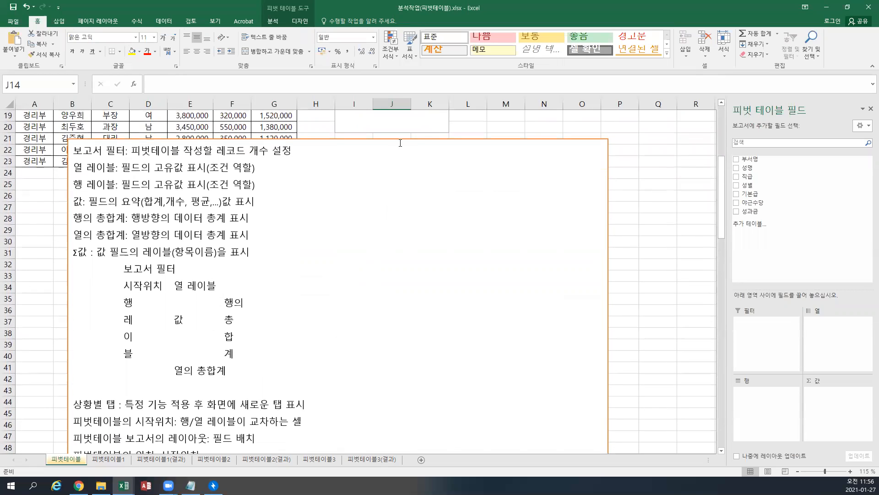
left_click(371, 120)
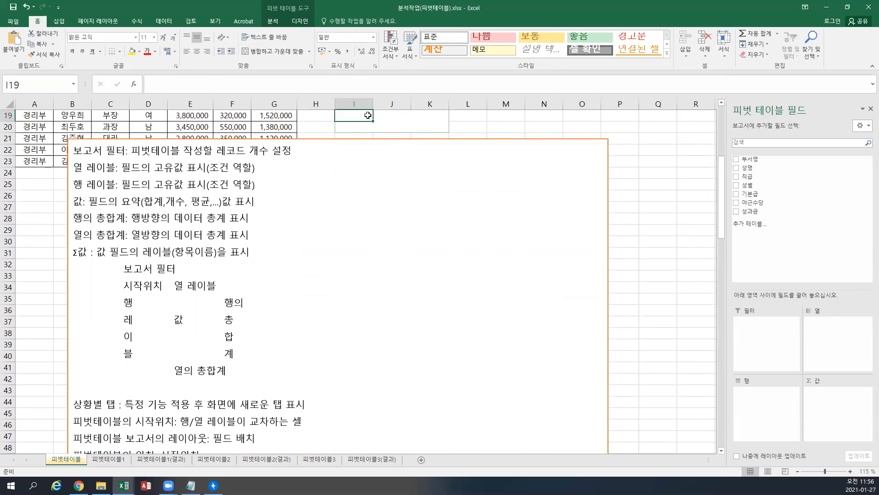
left_click(273, 23)
left_click(296, 24)
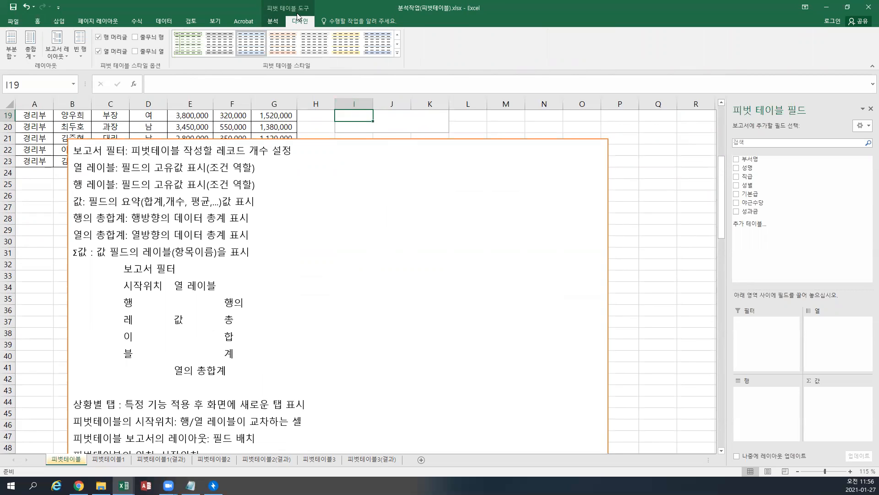
left_click(276, 22)
left_click(301, 23)
left_click(274, 21)
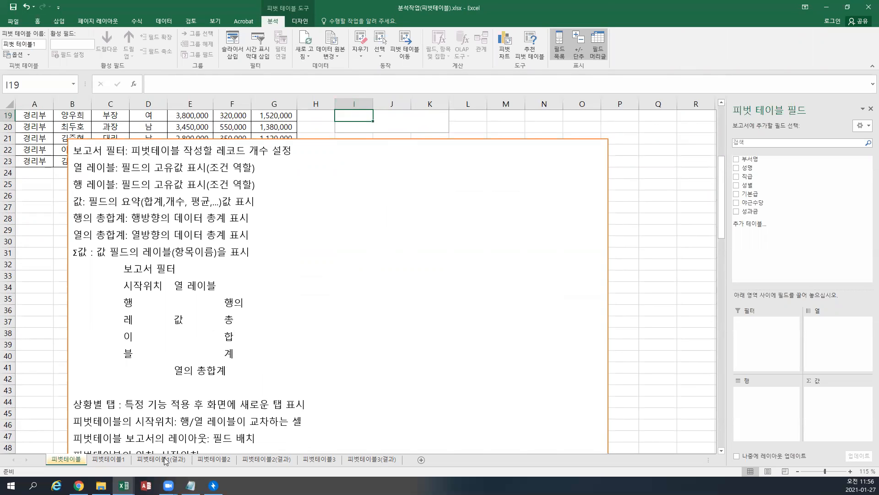
Compare which contextual tools are offered when a cell inside and a cell outside the pivot table area is selected
left_click_drag(83, 404, 106, 404)
left_click(395, 127)
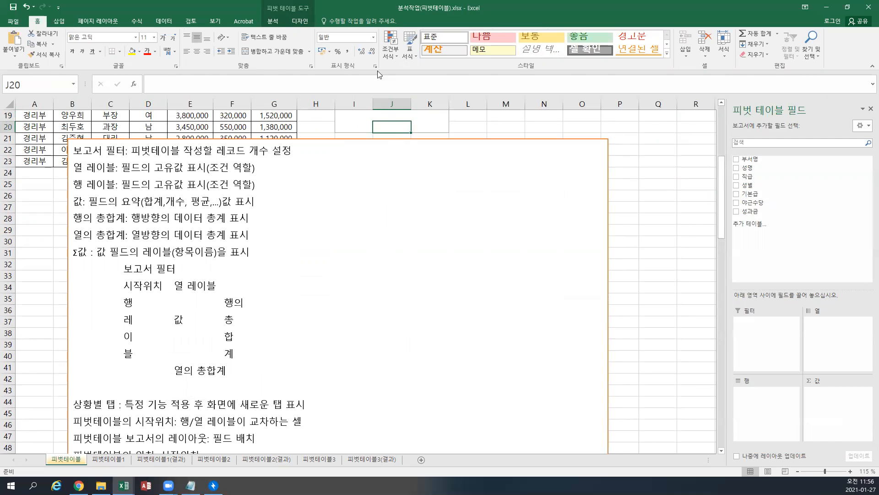
left_click(507, 124)
left_click(431, 117)
left_click(505, 126)
left_click(427, 118)
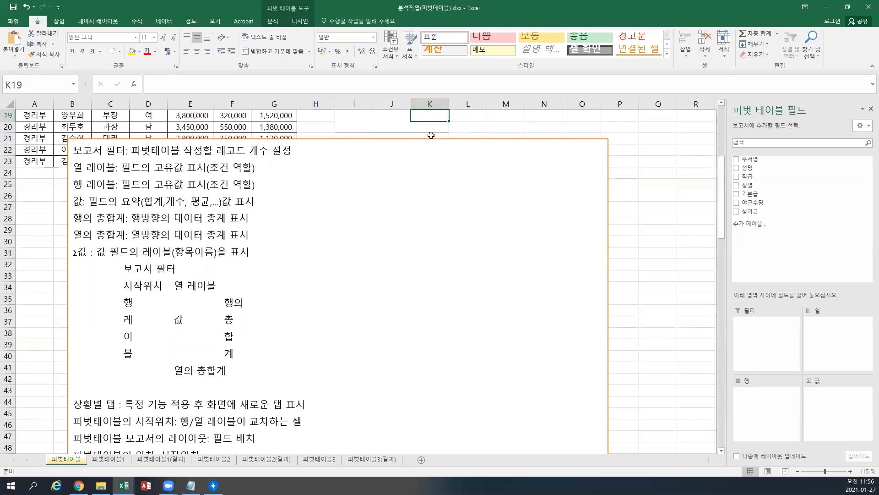
scroll(431, 135, "up", 4)
scroll(431, 135, "up", 2)
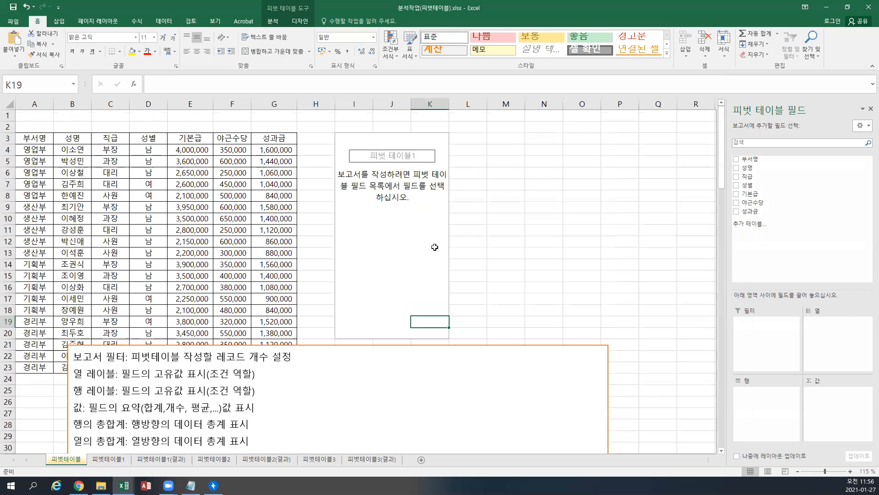
Move the notes box up to start at row 19 and display the Analyze tools for the pivot table
left_click(362, 344)
left_click_drag(326, 345, 321, 314)
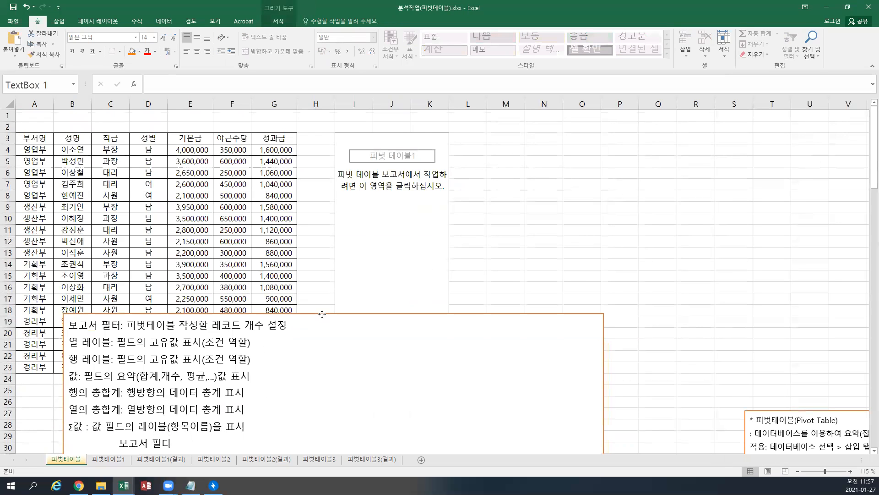
left_click(356, 256)
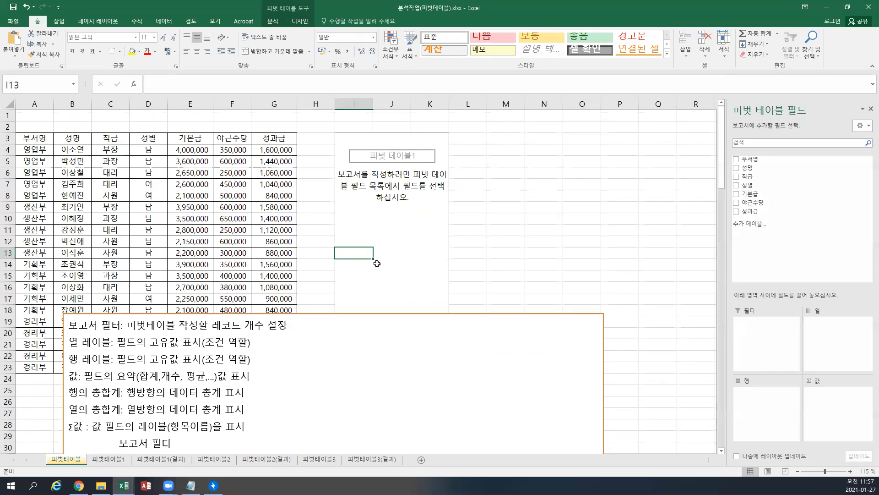
left_click(279, 21)
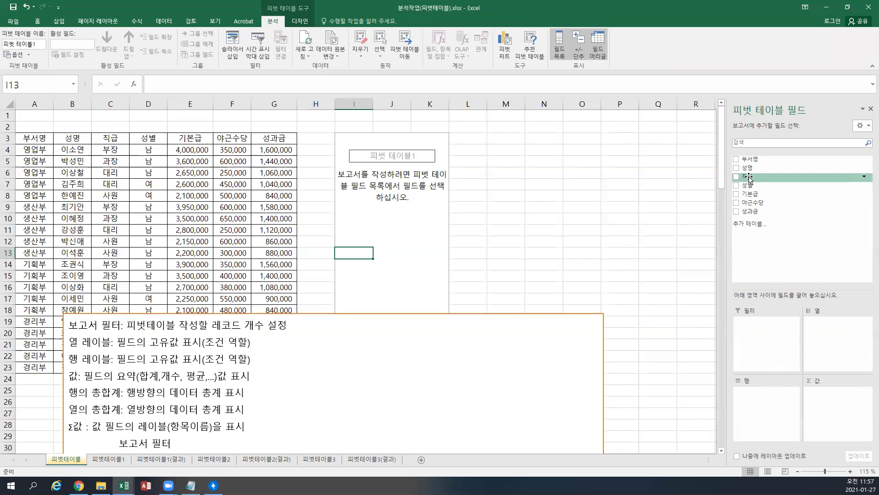
Add the 직급 field to the pivot table's rows
left_click_drag(748, 179, 759, 406)
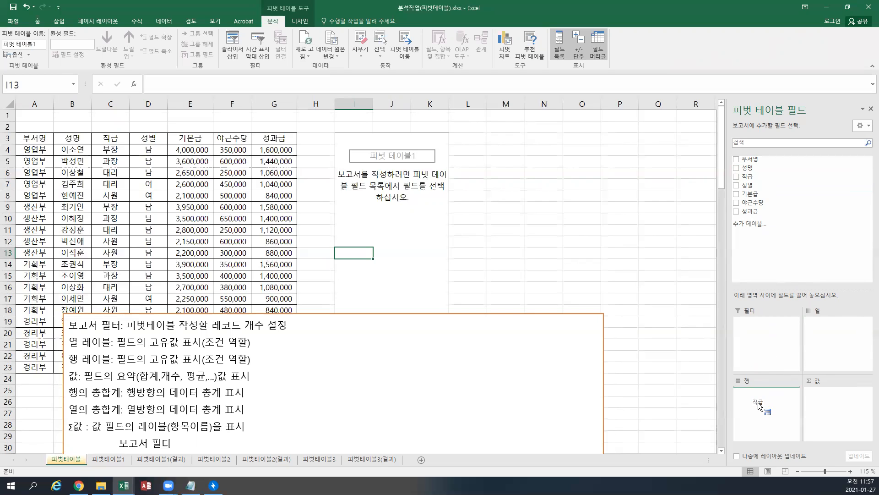
left_click_drag(759, 405, 759, 406)
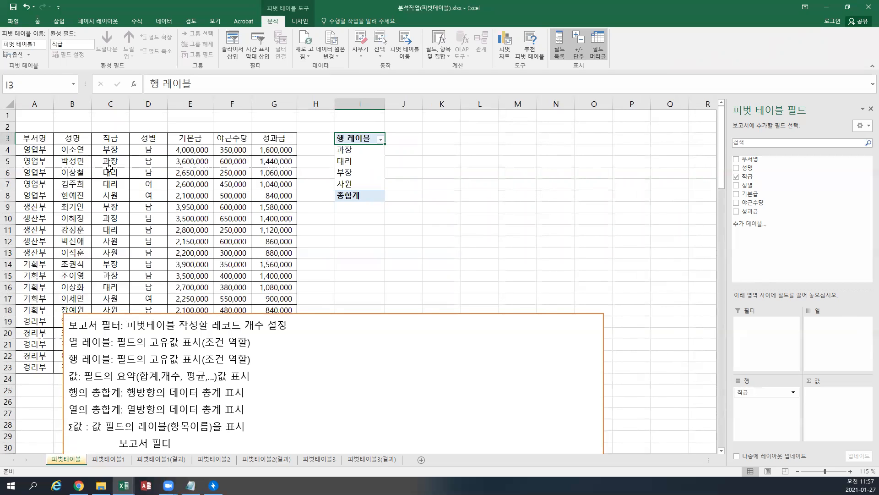
left_click(352, 161)
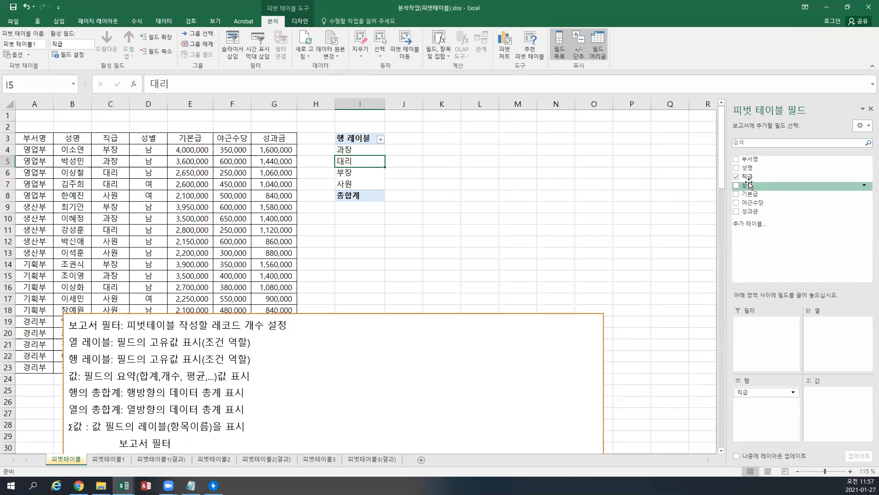
Add 부서명 as the column field and 기본급 as the value field of the pivot table
left_click_drag(749, 159, 830, 342)
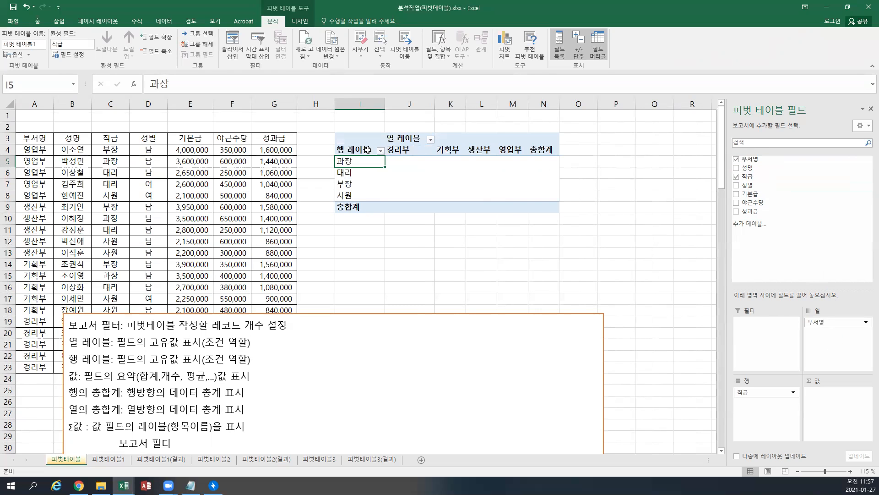
left_click(409, 150)
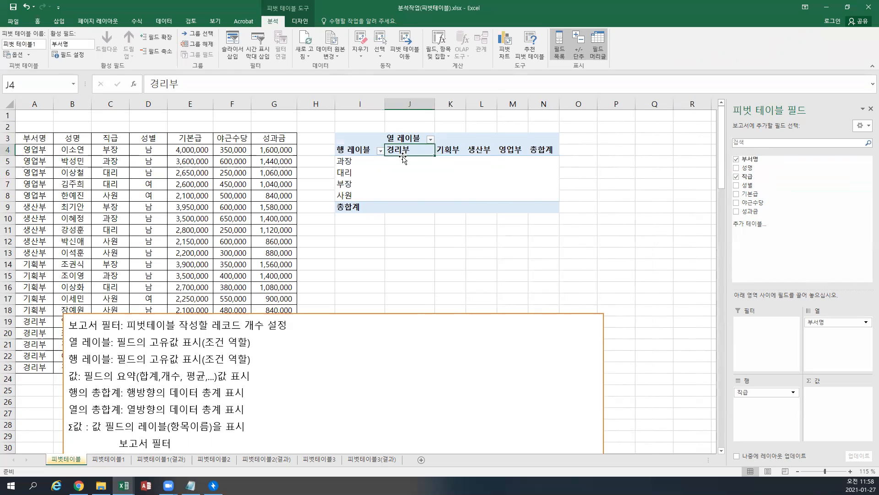
left_click(445, 147)
left_click(481, 147)
left_click(477, 153)
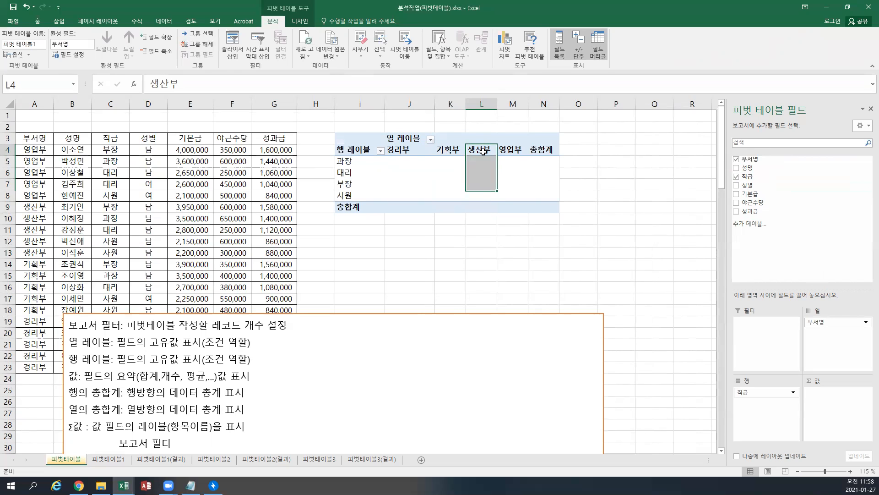
left_click(401, 149)
left_click(383, 160)
left_click(414, 161)
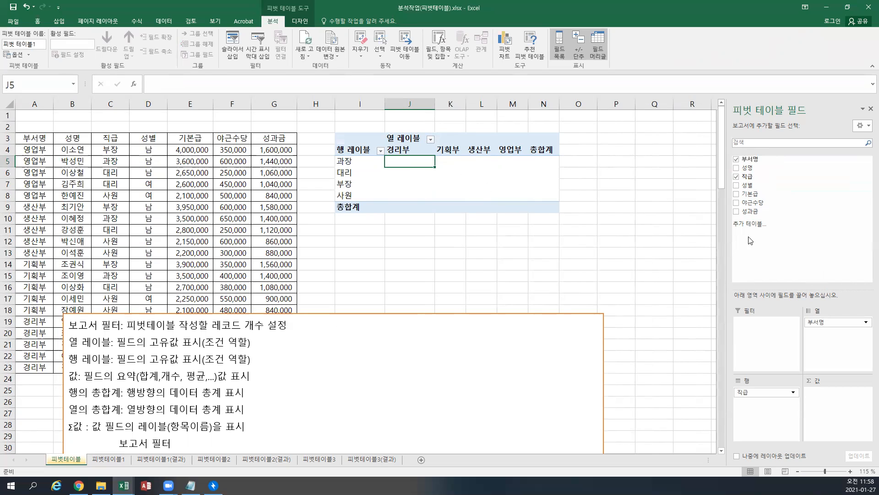
left_click_drag(753, 195, 822, 401)
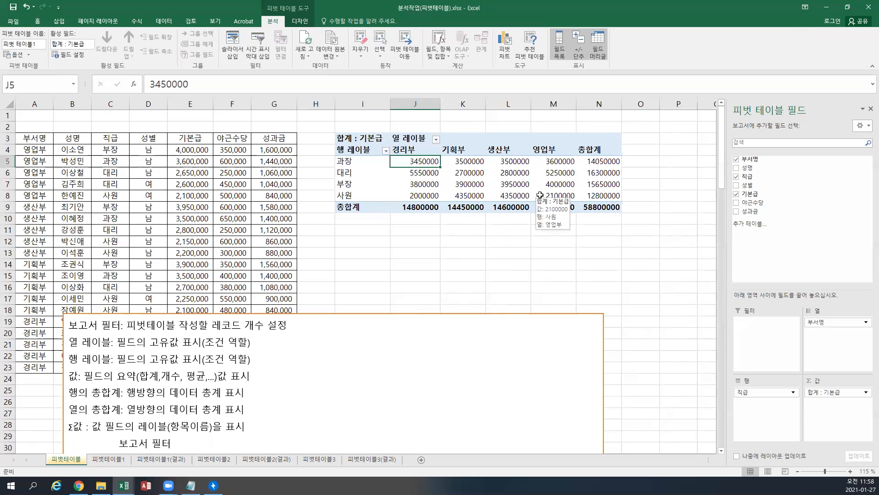
Examine how the 기본급 values of each 직급 row and 부서명 column relate to the grand totals
mouse_move(530, 194)
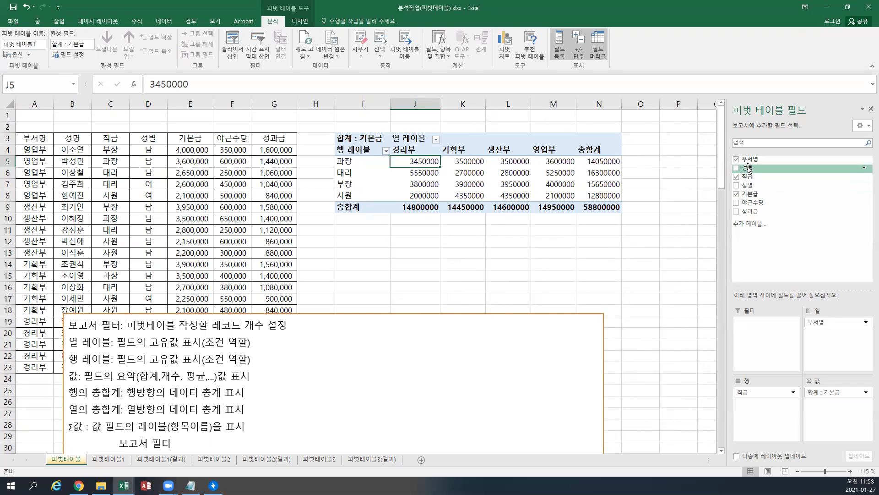
left_click_drag(415, 160, 567, 161)
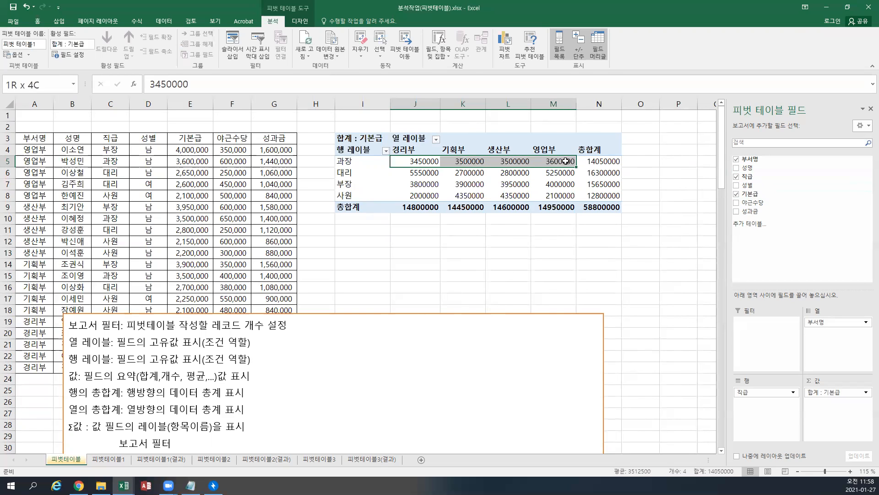
left_click_drag(414, 175, 555, 174)
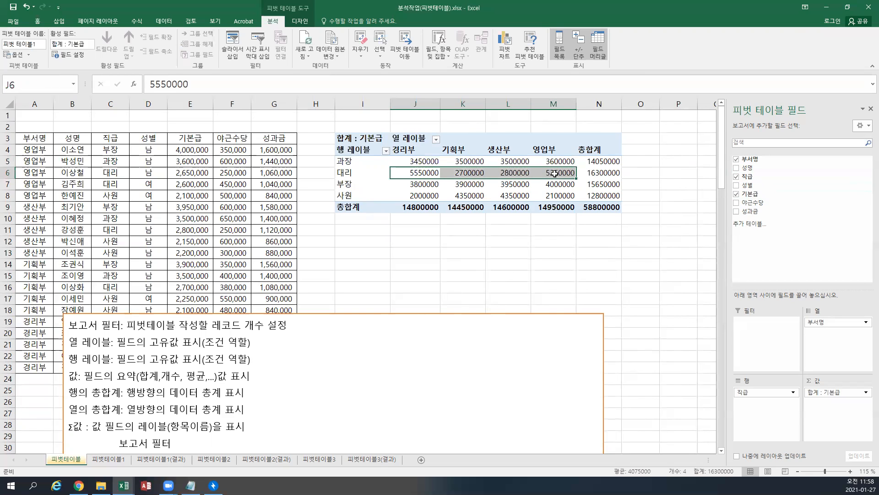
left_click(600, 164)
left_click_drag(458, 184, 605, 184)
left_click_drag(477, 194, 557, 196)
left_click_drag(600, 161, 603, 197)
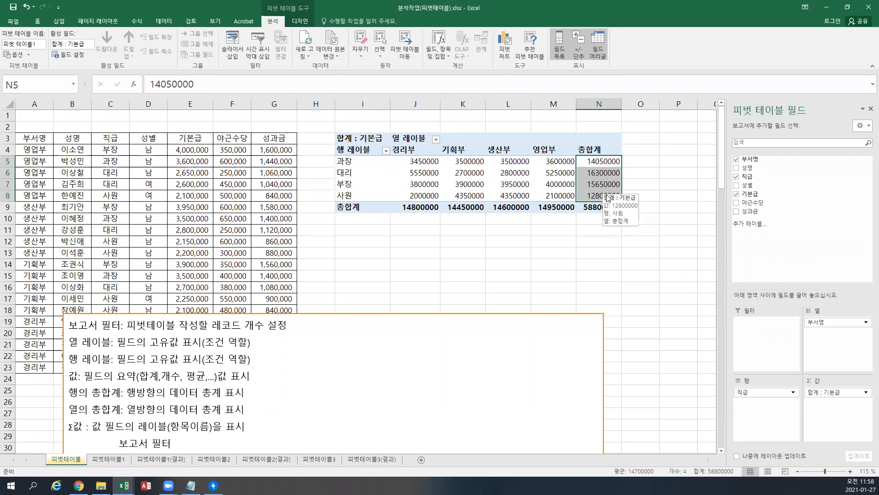
left_click_drag(420, 163, 419, 198)
left_click_drag(465, 161, 467, 196)
left_click_drag(508, 162, 510, 197)
left_click_drag(554, 162, 555, 196)
left_click_drag(425, 207, 568, 208)
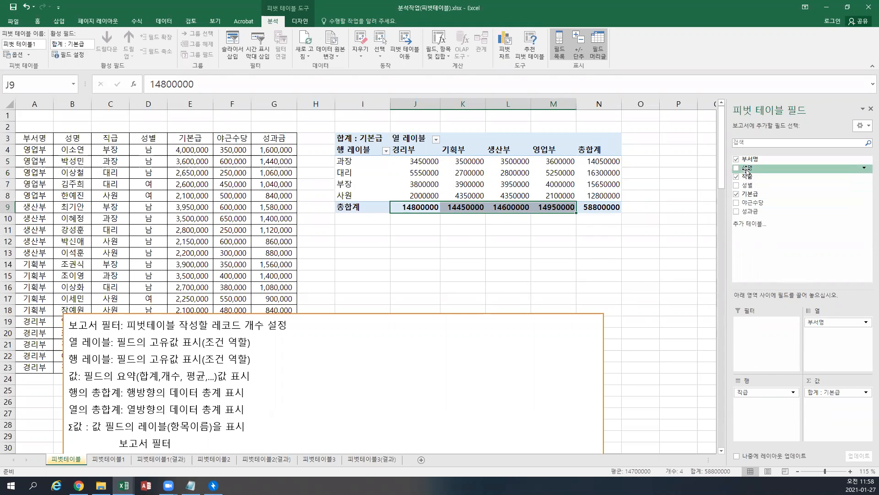
Add 성별 as the pivot table's report filter and inspect the filter cell against the source records
left_click_drag(748, 185, 764, 343)
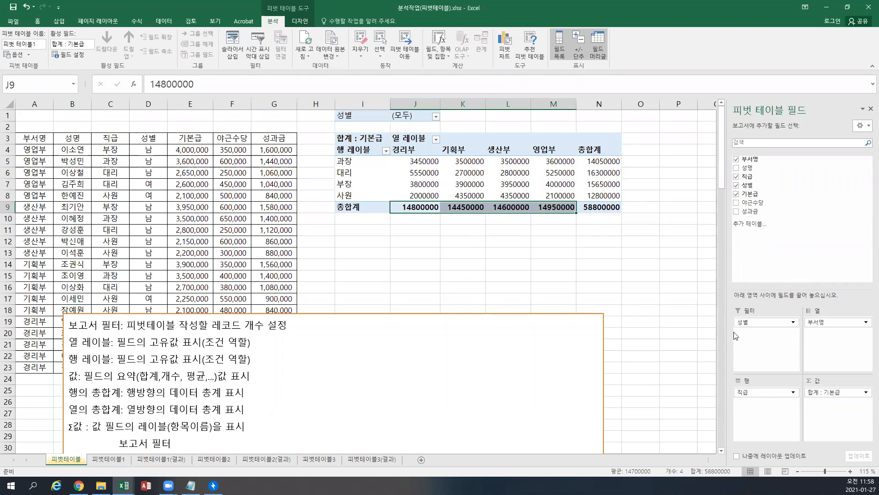
left_click(369, 116)
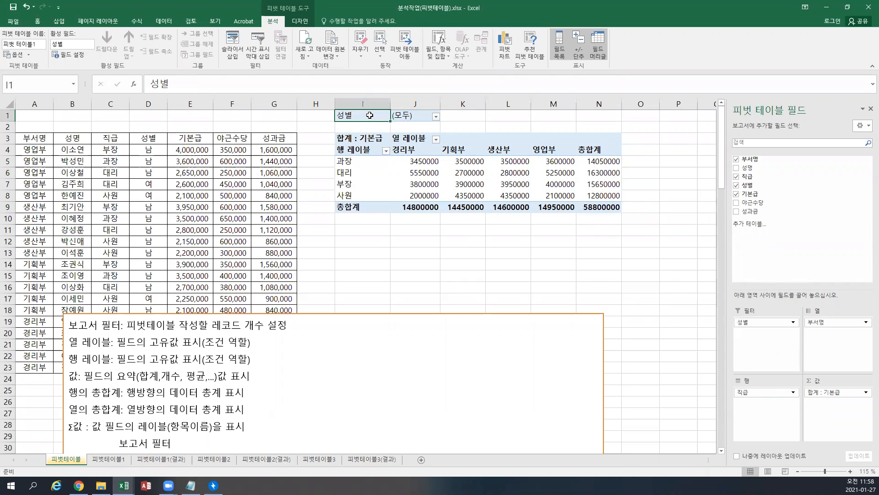
left_click(437, 116)
key("Escape")
left_click_drag(46, 150, 23, 370)
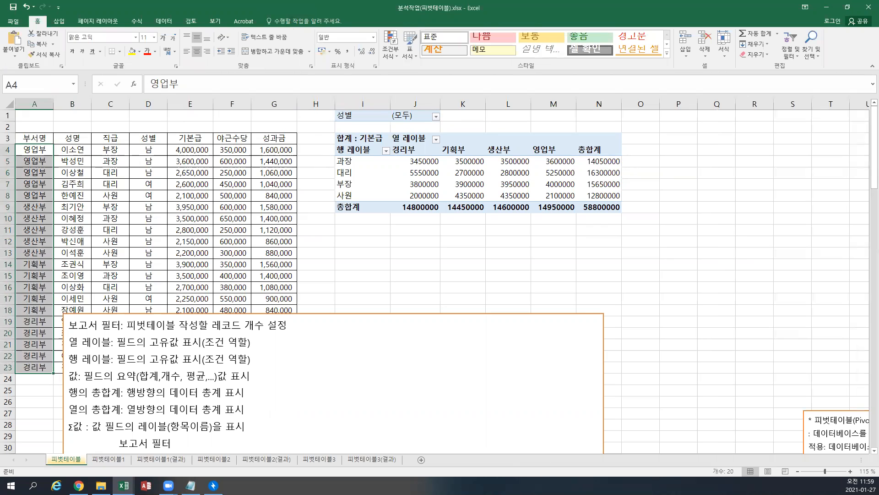
left_click(404, 134)
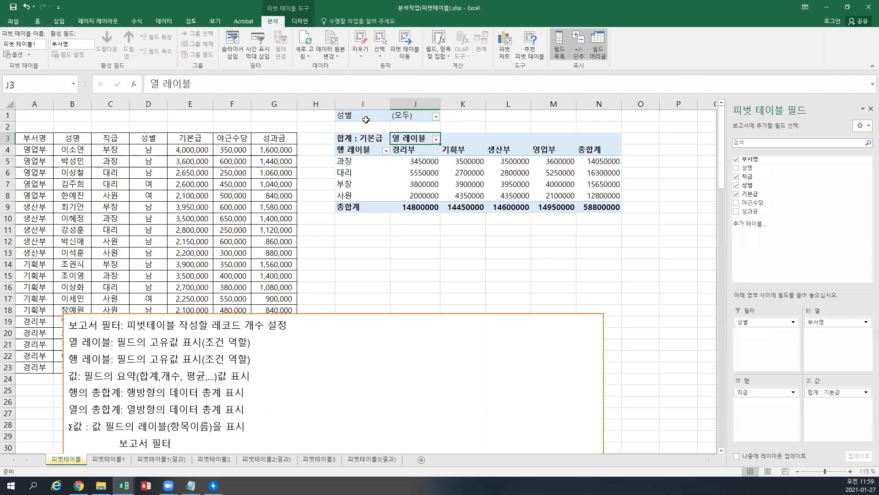
left_click(369, 118)
left_click(441, 118)
left_click(382, 114)
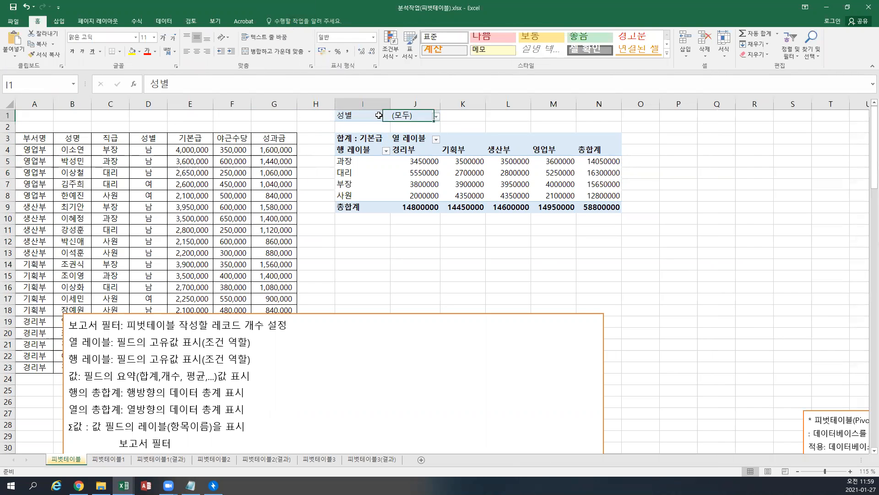
Filter the pivot table by 성별 to include only 남
left_click(436, 117)
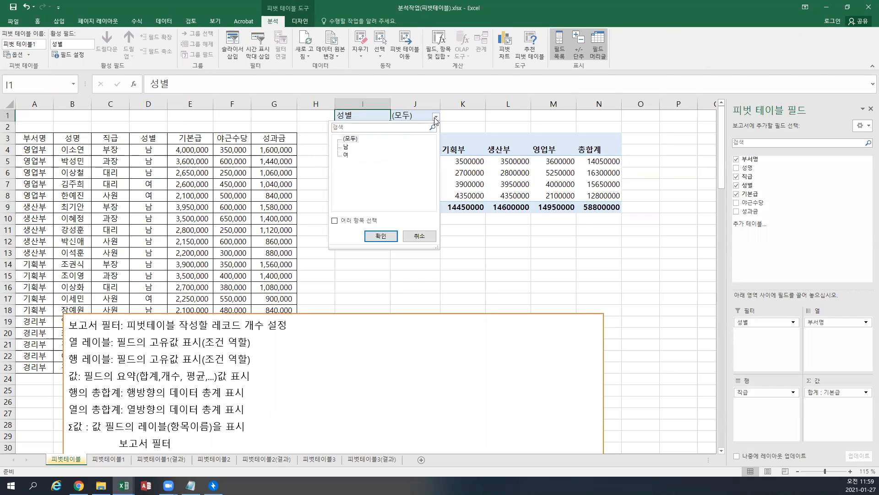
left_click(350, 141)
left_click(347, 147)
left_click(382, 236)
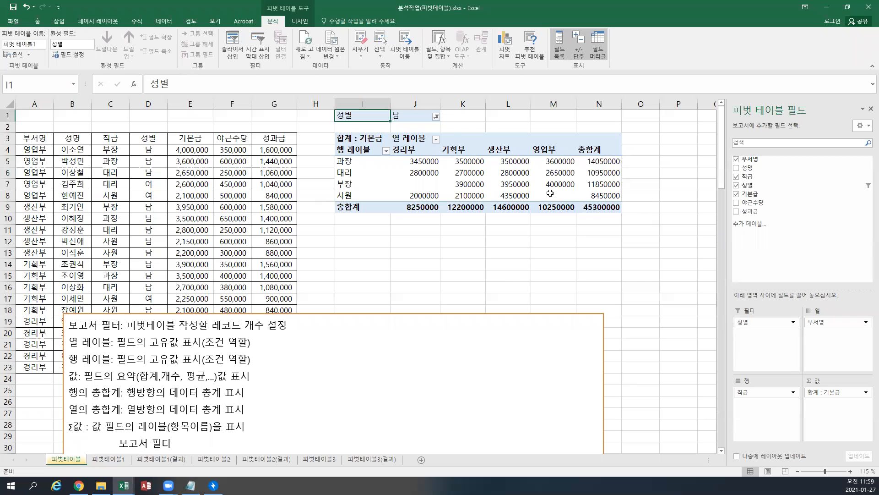
Switch the 성별 filter to 여, and then set it back to 모두
left_click(436, 117)
left_click(346, 155)
left_click(372, 236)
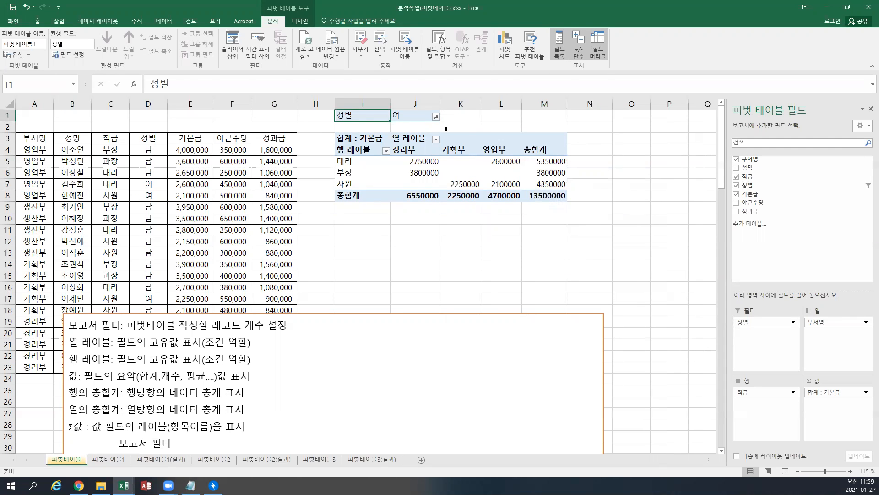
left_click(436, 117)
left_click(351, 138)
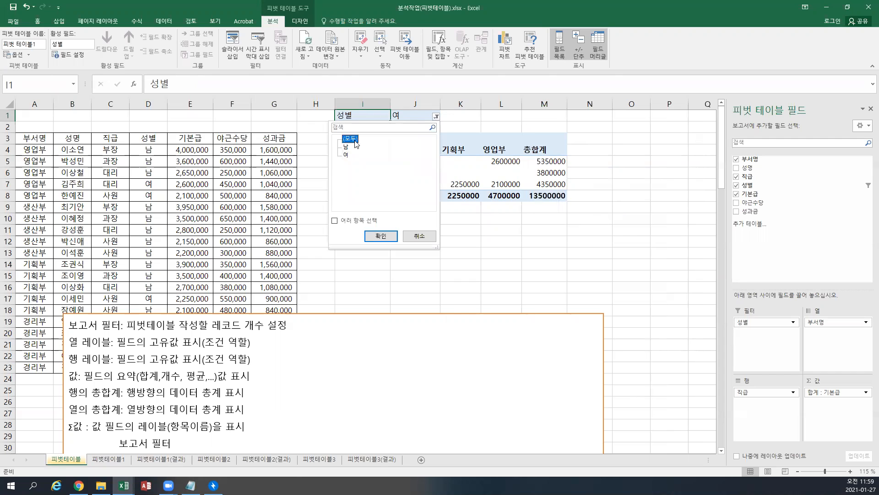
left_click(381, 236)
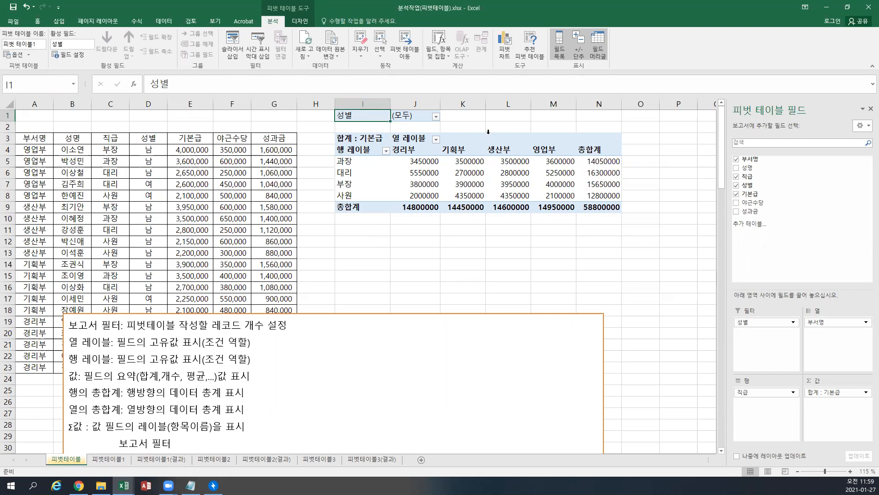
Remove 성별 from the report filter and add it back, comparing its position with the pivot table's start cell
mouse_move(498, 176)
mouse_move(758, 324)
left_mouse_down()
mouse_move(766, 271)
mouse_move(748, 329)
left_mouse_up()
left_click_drag(760, 267, 760, 269)
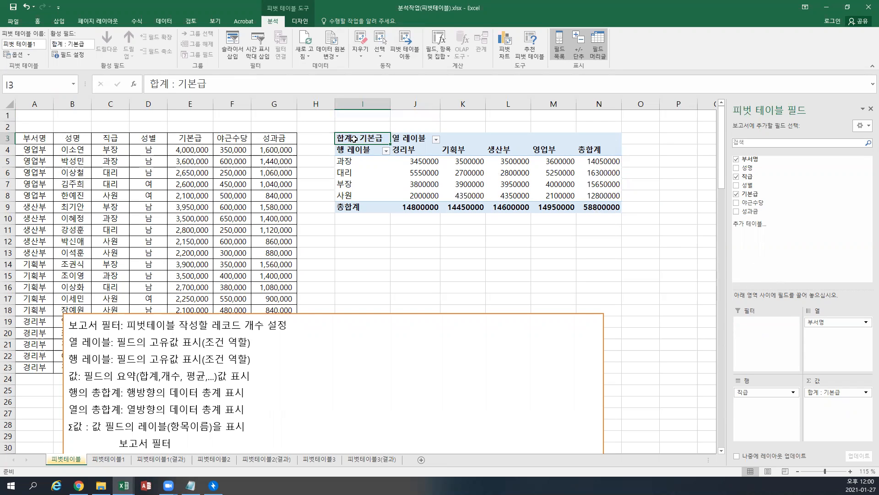
left_click_drag(747, 185, 755, 335)
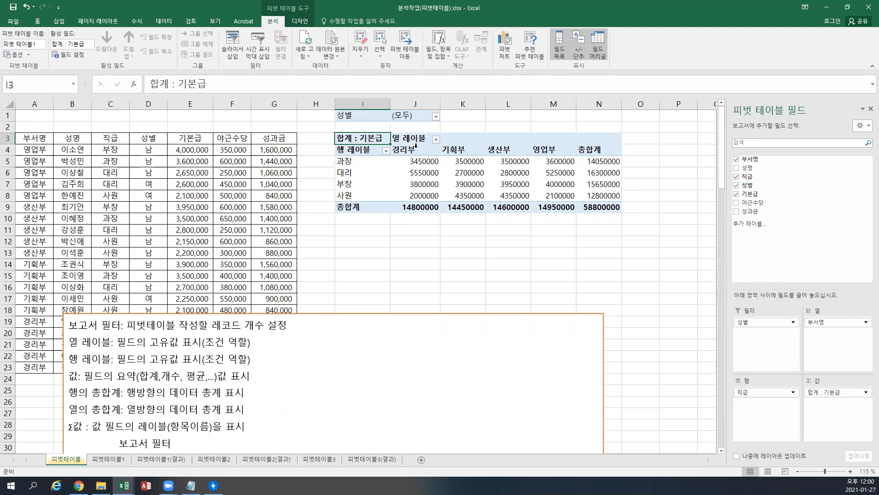
left_click(367, 117)
left_click(364, 140)
Swap the pivot table's axes so that 부서명 is in the rows and 직급 in the columns
left_click(827, 322)
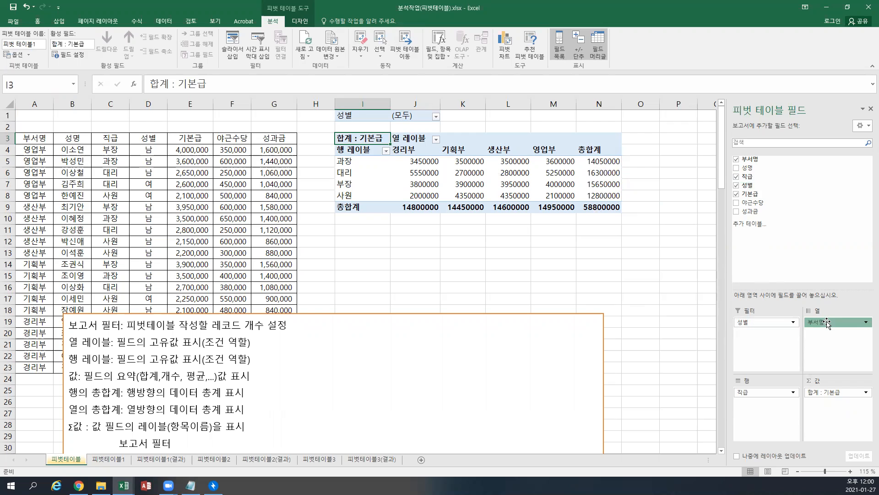
mouse_move(826, 322)
left_mouse_down()
mouse_move(769, 407)
mouse_move(774, 373)
mouse_move(819, 336)
left_mouse_up()
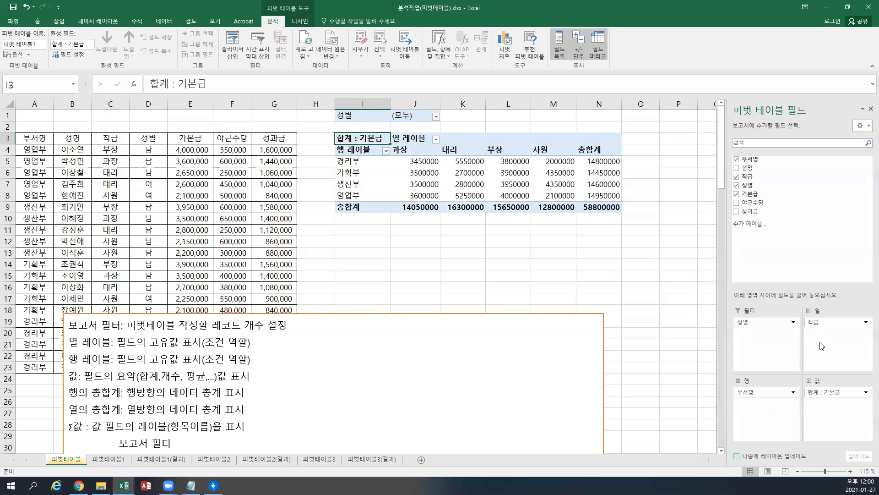
left_click_drag(778, 392, 752, 412)
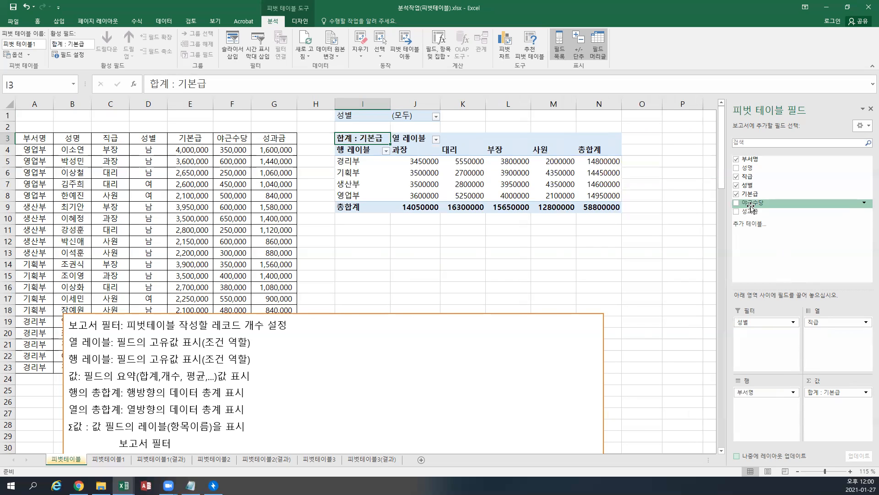
Add 야근수당 as a second value field, check the value headings, and remove the field again
left_click_drag(752, 207, 832, 407)
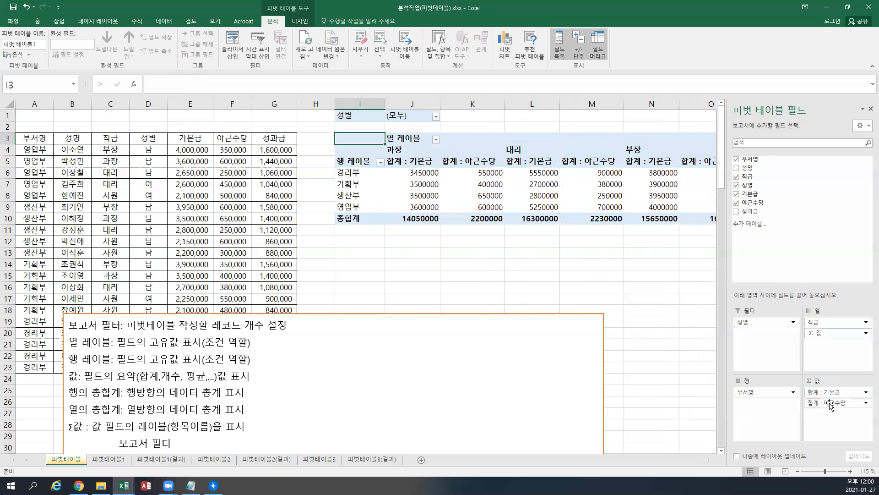
left_click(417, 163)
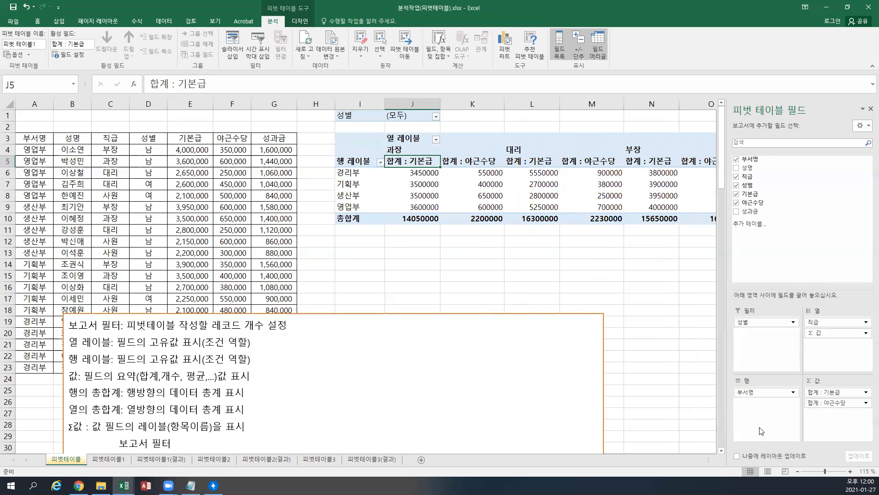
left_click_drag(833, 403, 801, 275)
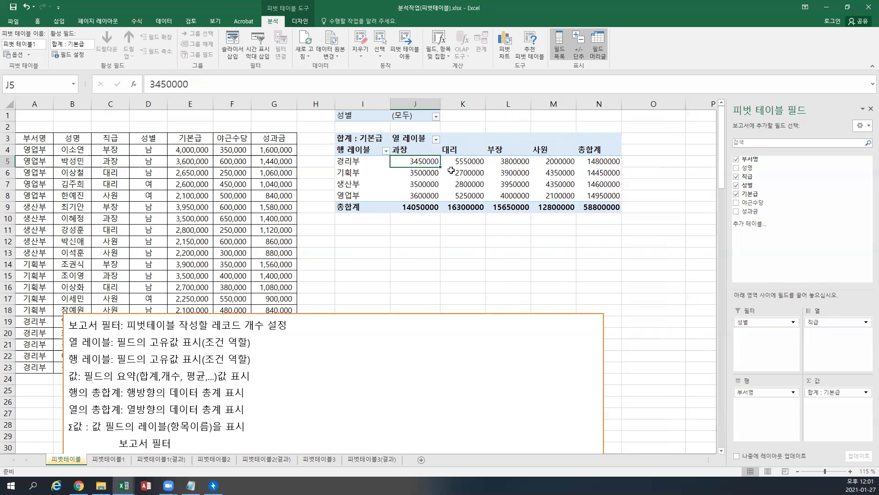
Add 야근수당 to the pivot table's values below 기본급
left_click(348, 137)
left_click_drag(752, 204, 830, 413)
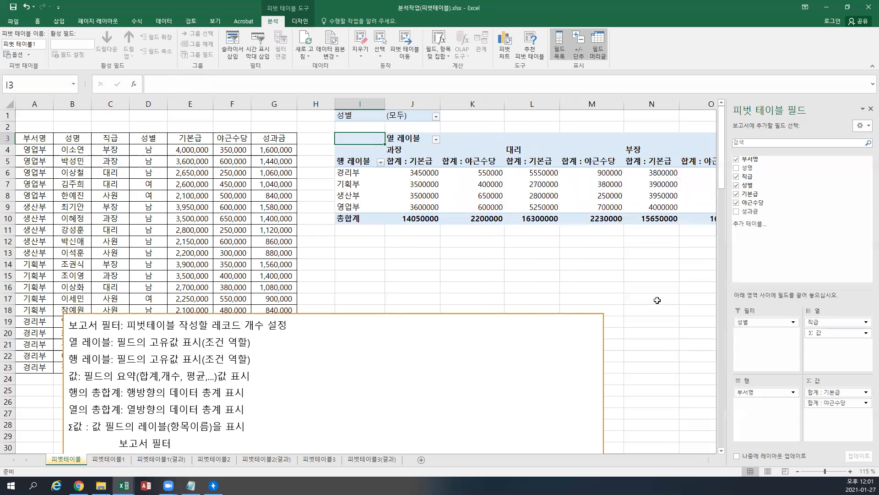
Move the Σ값 item from the column area to the row area, below 부서명
left_click_drag(412, 162, 472, 161)
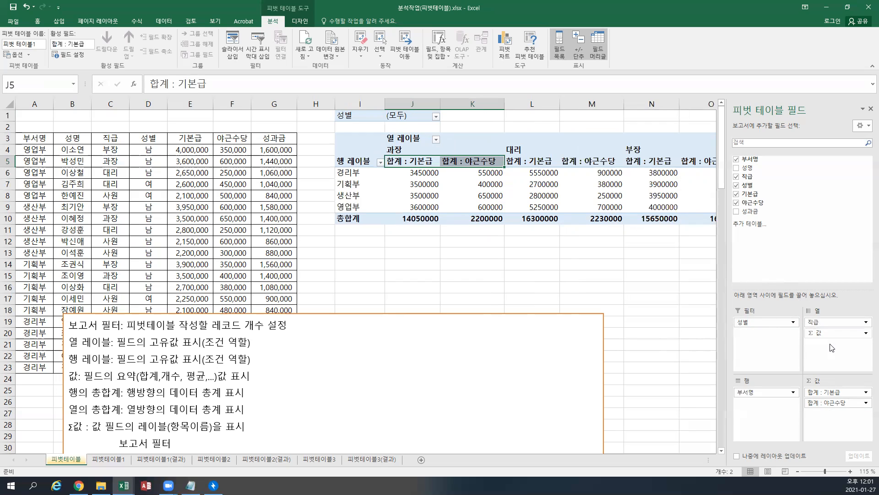
left_click_drag(835, 334, 757, 393)
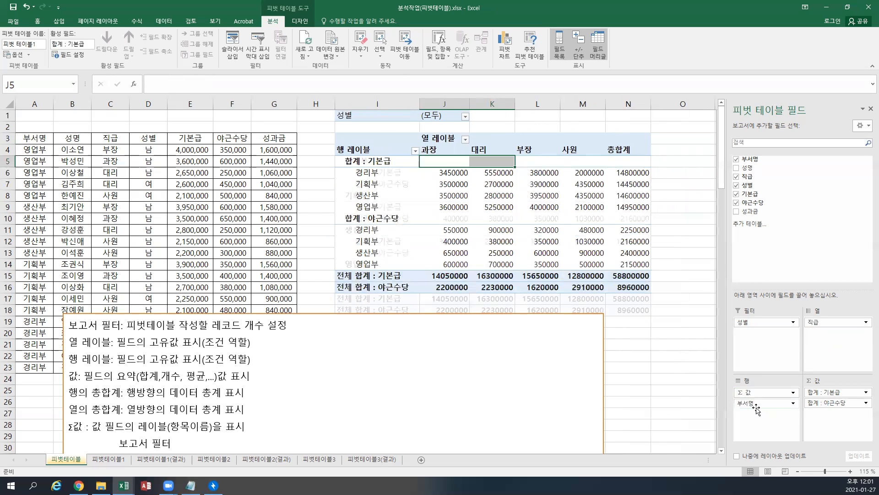
left_click_drag(759, 393, 759, 409)
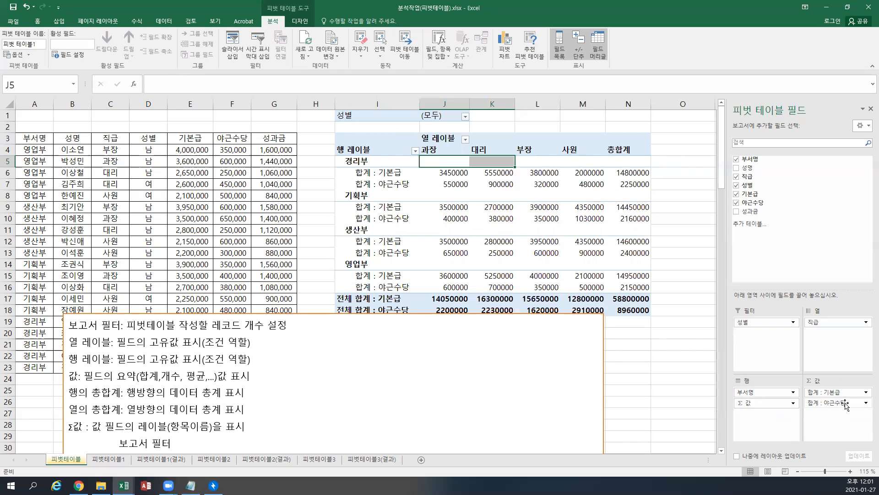
Change the 야근수당 value field's summary calculation to average (평균)
left_click(866, 406)
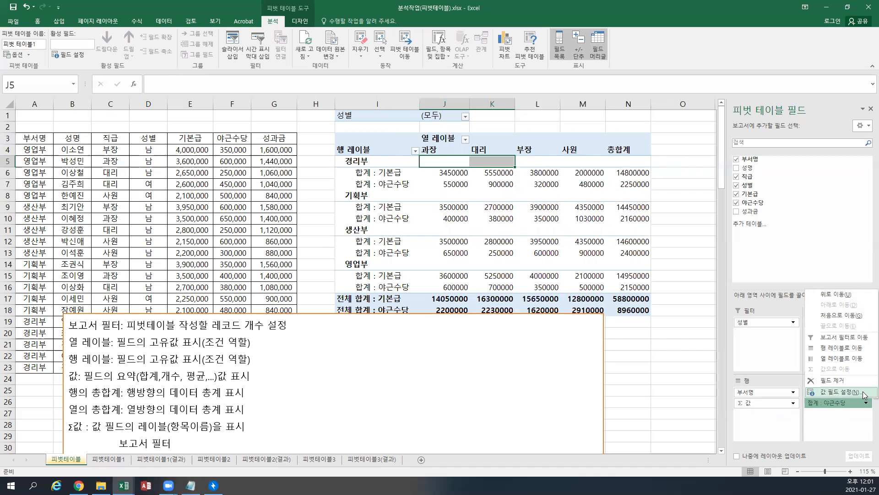
left_click(864, 392)
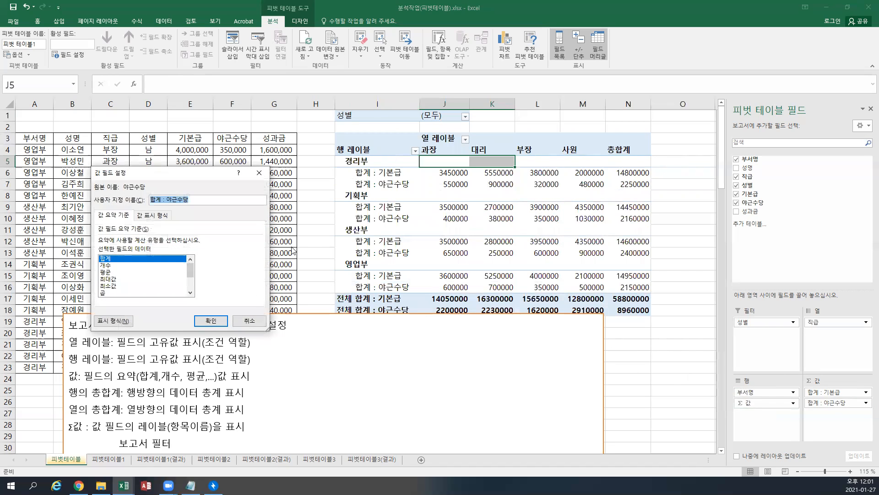
left_click_drag(197, 179, 577, 205)
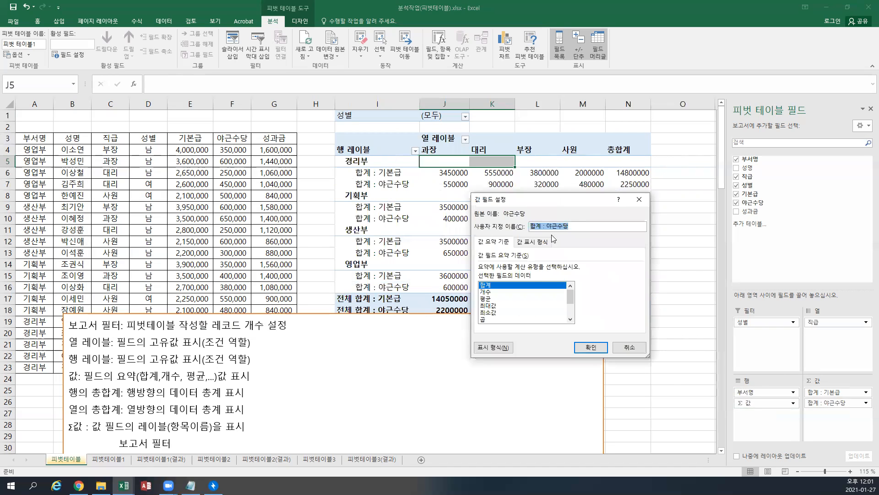
left_click(489, 300)
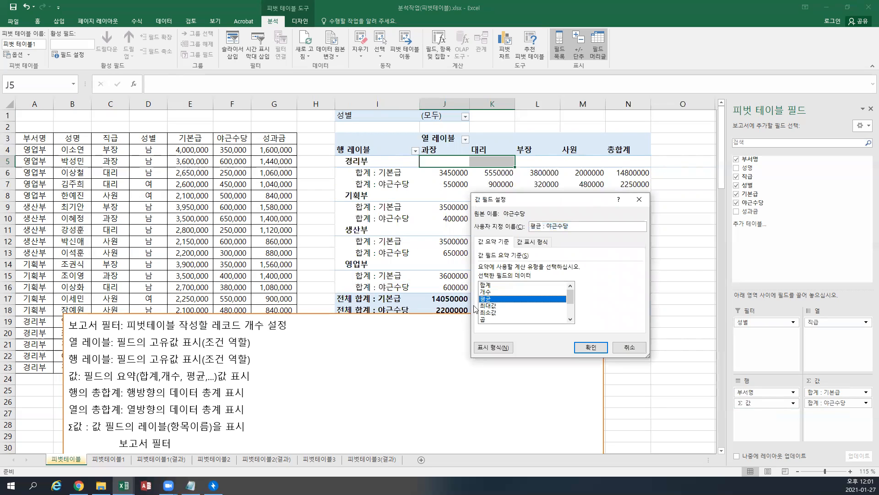
left_click(583, 350)
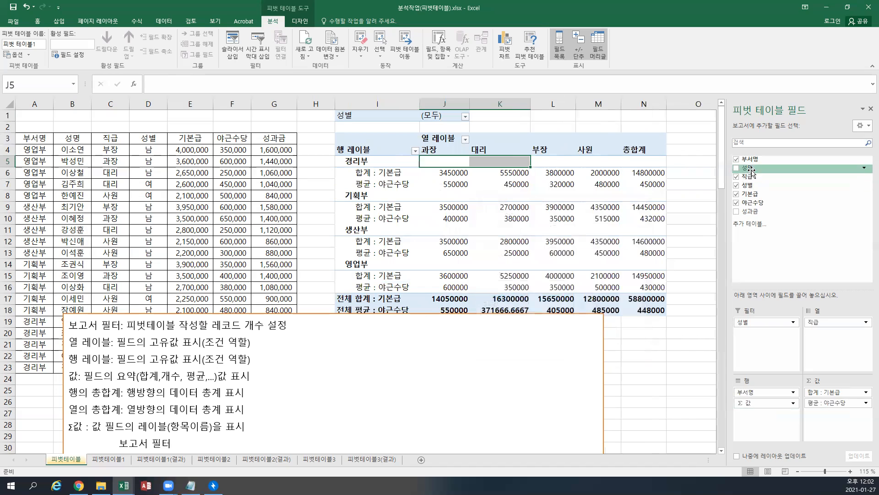
Add 성명 to the pivot table's values below 야근수당
left_click_drag(752, 168, 848, 419)
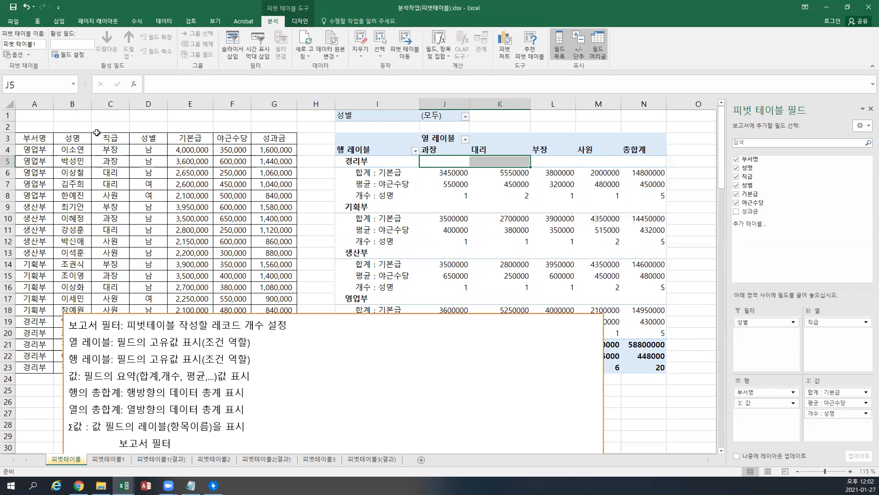
left_click(866, 414)
left_click(866, 414)
Move the notes text box down to about row 25 so it no longer covers the source data and pivot table
left_click(326, 363)
scroll(327, 363, "down", 5)
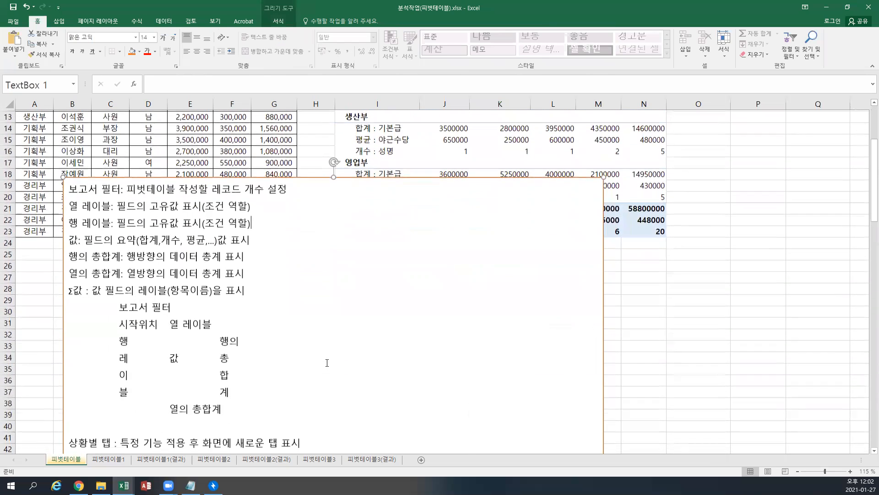
scroll(329, 363, "down", 2)
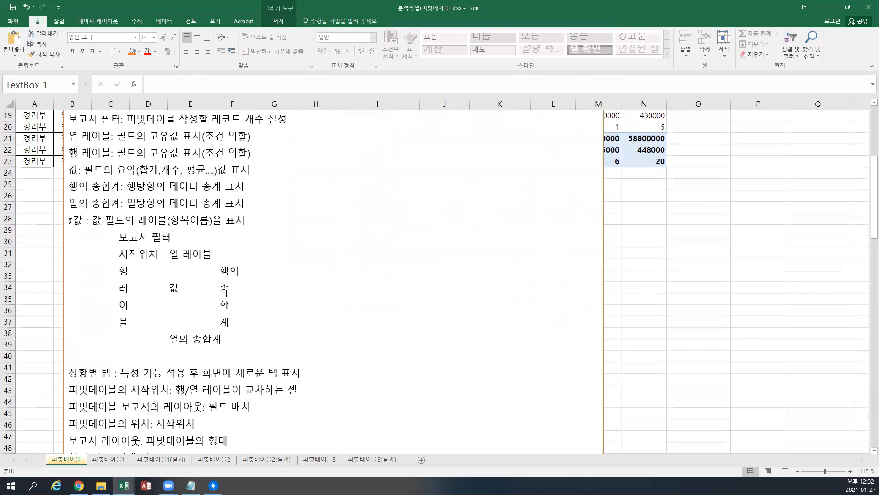
scroll(217, 319, "down", 3)
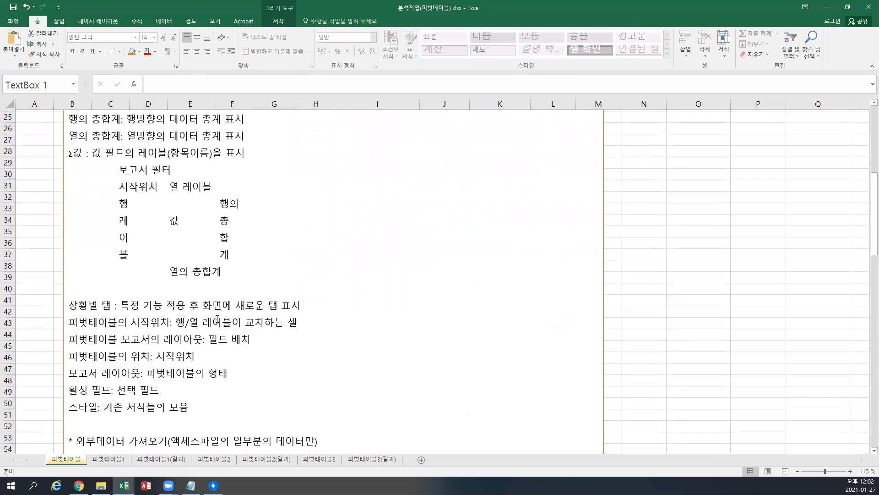
scroll(217, 319, "up", 12)
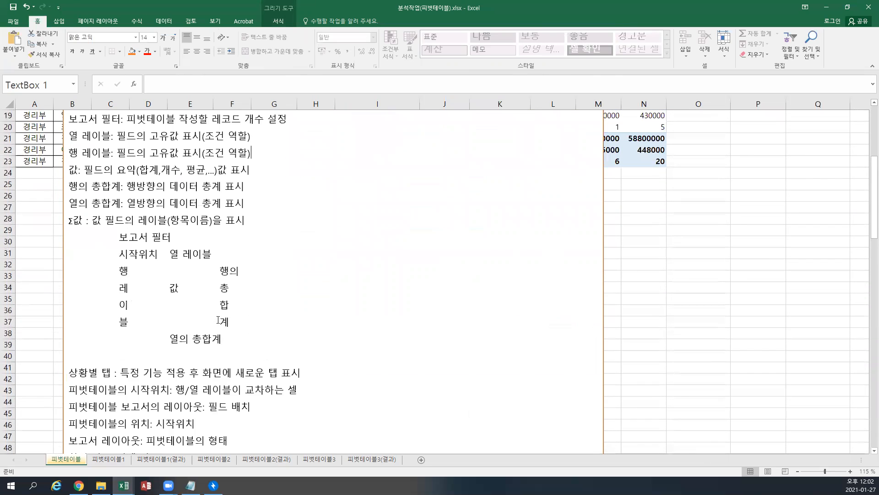
left_click_drag(300, 314, 314, 383)
left_click(403, 244)
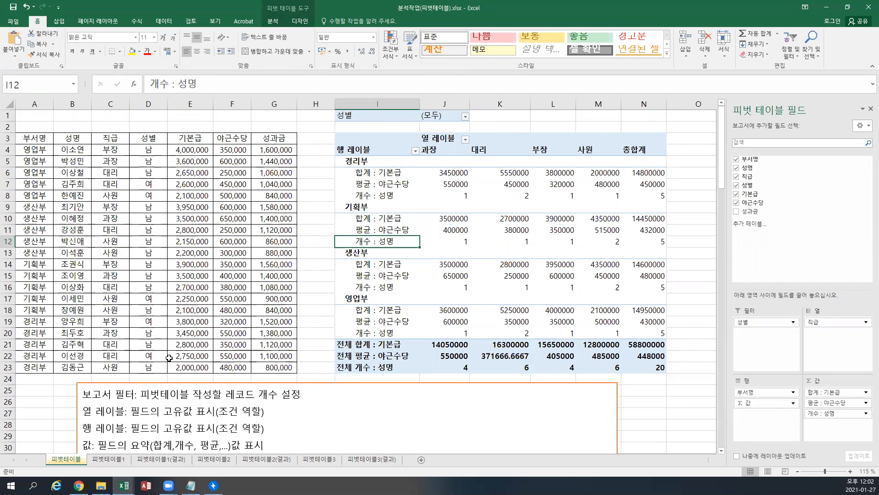
Enter the textbook reference 교재 166페이지 in cell H1 of the 피벗테이블1 sheet
left_click(106, 461)
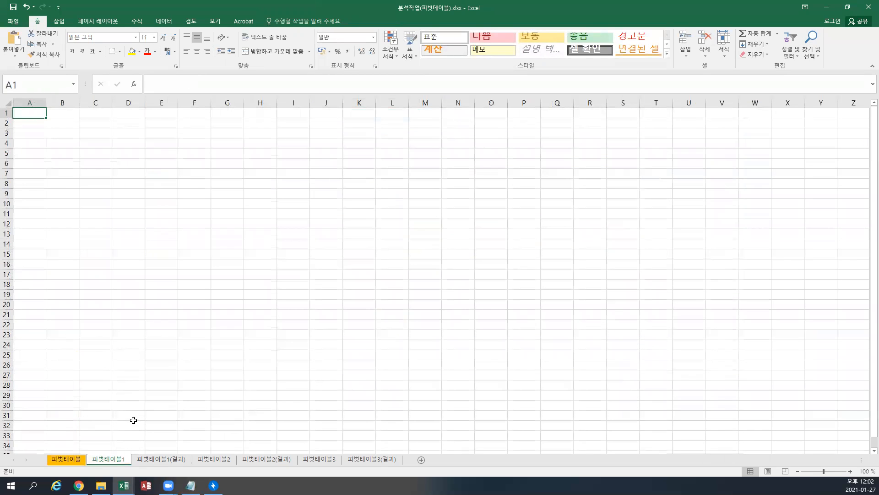
scroll(135, 417, "up", 2, "ctrl")
scroll(135, 416, "up", 1, "ctrl")
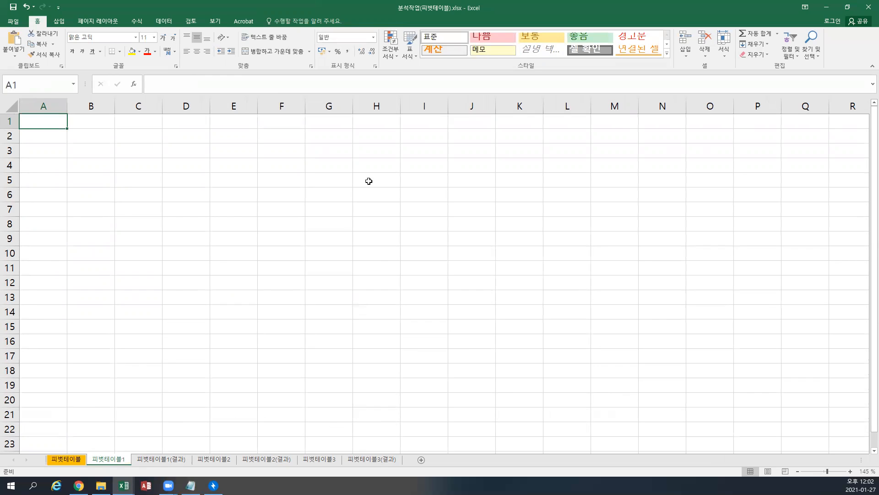
left_click(380, 123)
type("RYWO")
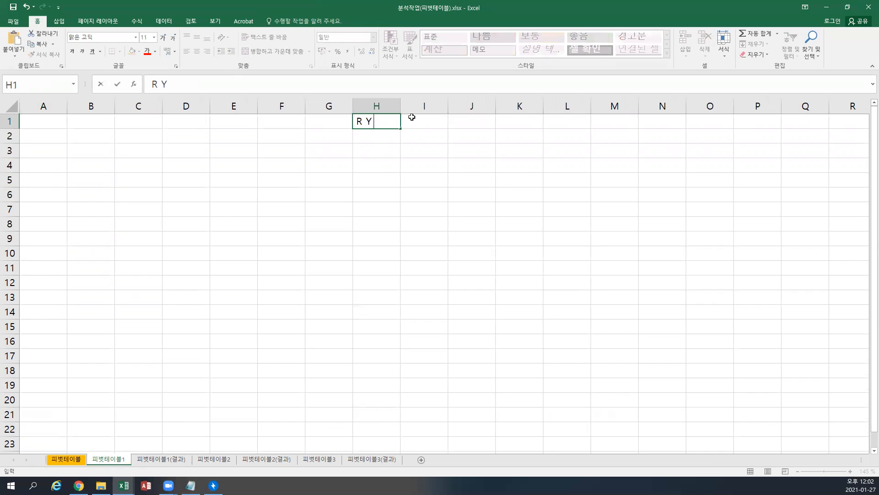
key("BackSpace")
key("BackSpace")
key("BackSpace")
key("BackSpace")
key("Hangul")
type("ㄱㅗㅅㅈㅐ")
key("BackSpace")
key("BackSpace")
type("ㄱㅛㅈㅐ    1")
type("66페이지")
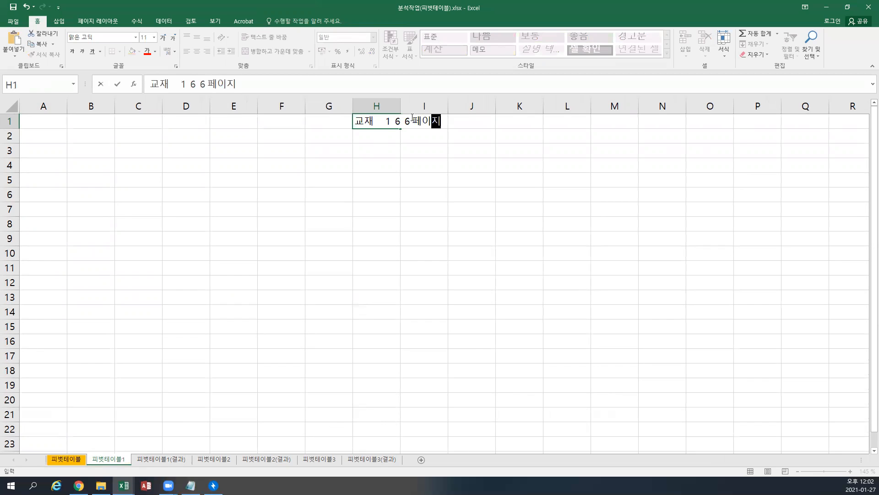
key("Return")
left_click(379, 122)
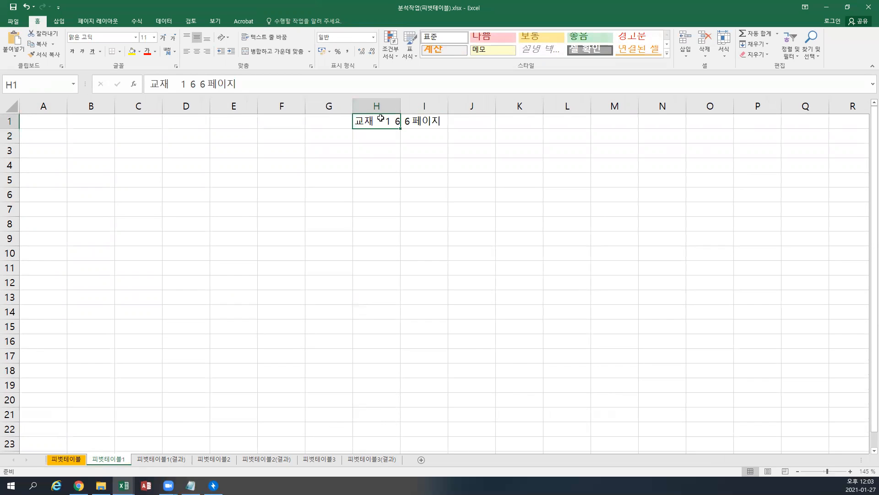
Paste the notes text box on 외부데이터 가져오기 near G5 and delete its closing lines about 진료일
left_click(52, 120)
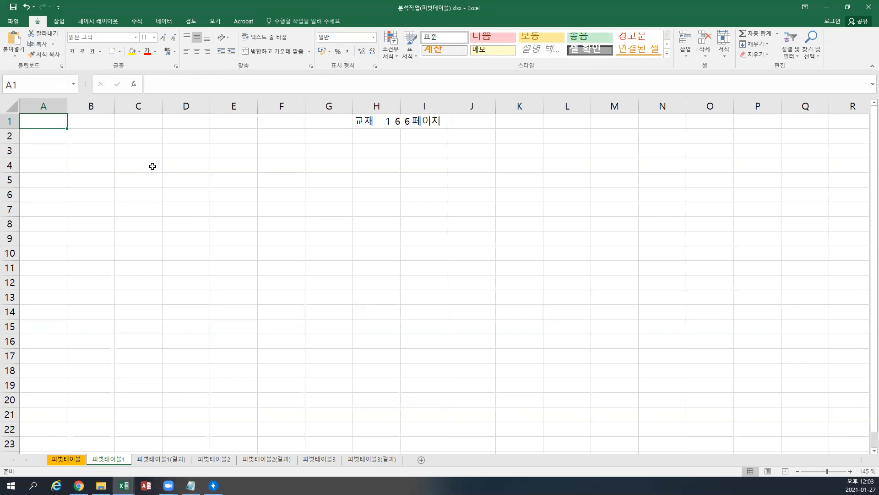
left_click(109, 21)
left_click(163, 21)
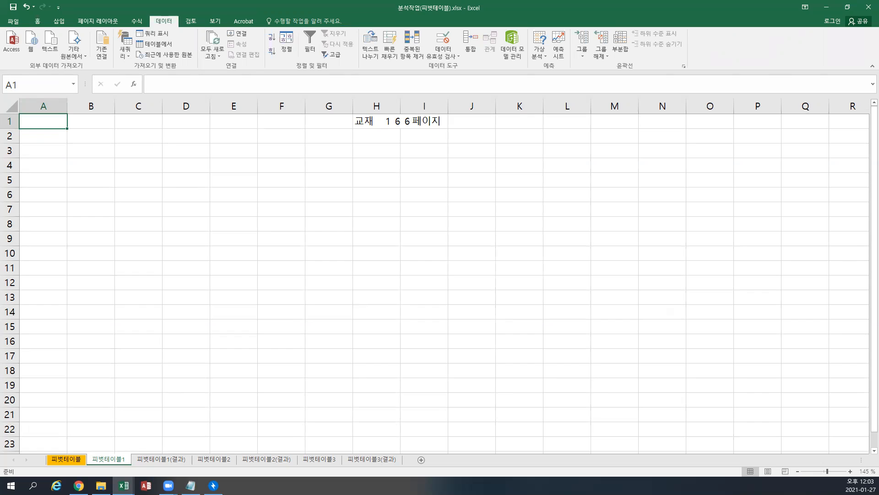
key("super+e")
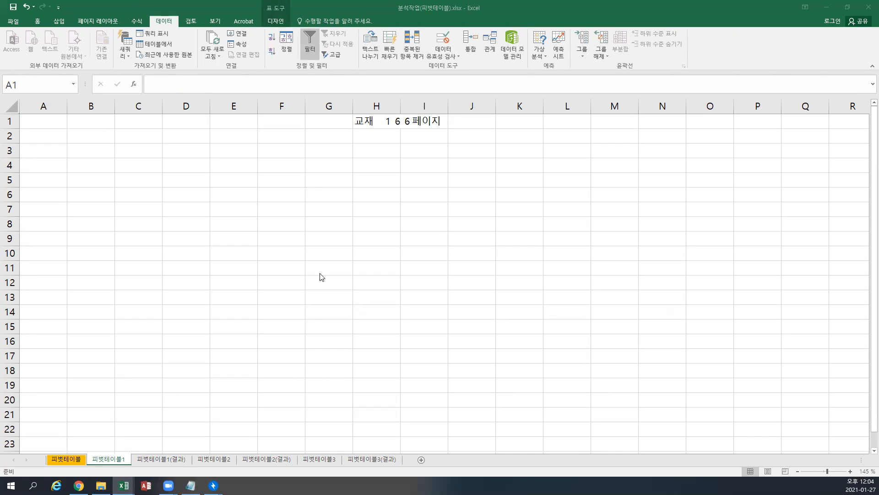
left_click(320, 178)
key("ctrl+v")
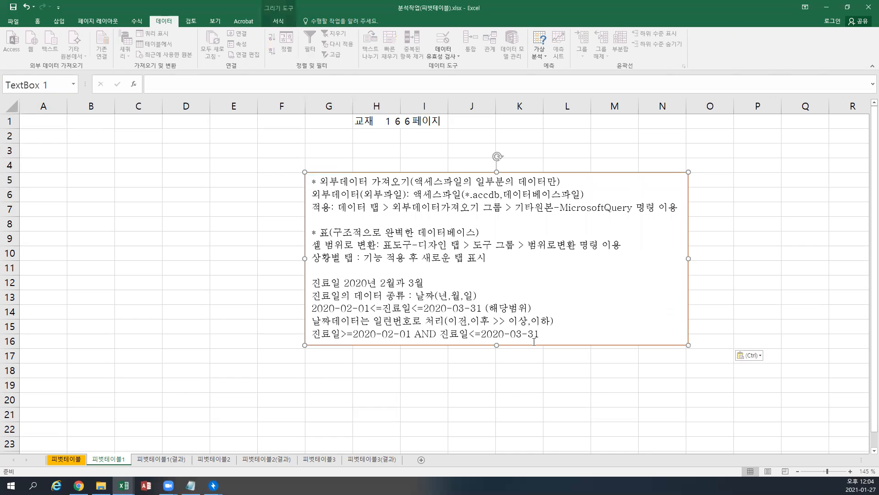
left_click_drag(542, 334, 285, 273)
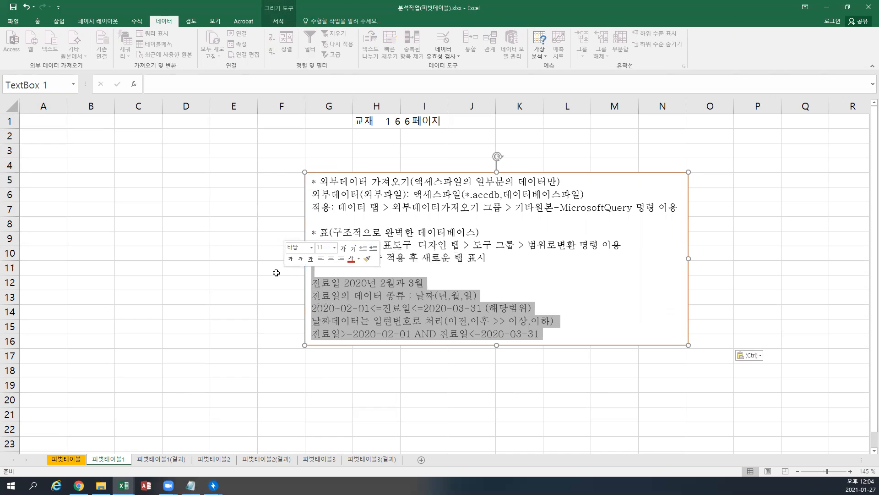
key("Delete")
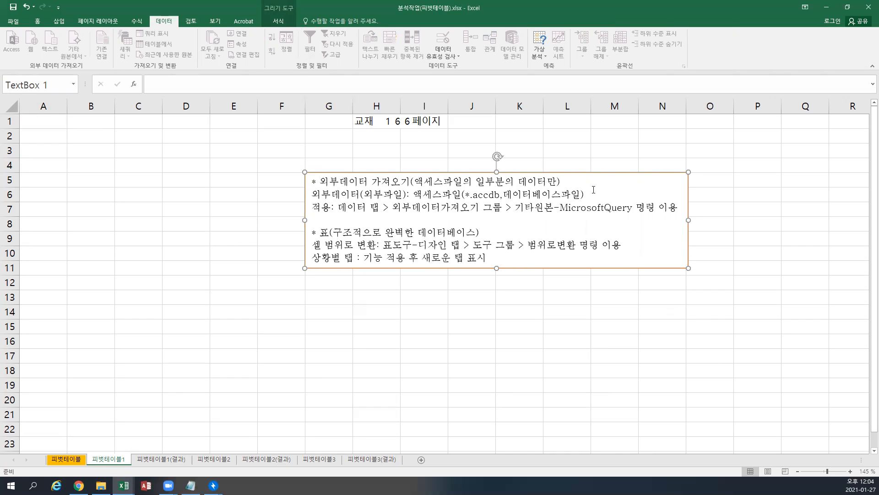
Append ", *. csv" to the 외부데이터(외부파일) line of the notes, after the Access file type
type(",  *CSV")
key("BackSpace")
key("BackSpace")
key("BackSpace")
key("BackSpace")
type("ㅊ")
key("BackSpace")
type("CS")
key("BackSpace")
key("BackSpace")
key("BackSpace")
key("BackSpace")
Highlight the *.accdb and *.csv file types in the notes' 외부데이터(외부파일) line to compare them
left_click_drag(604, 195, 645, 195)
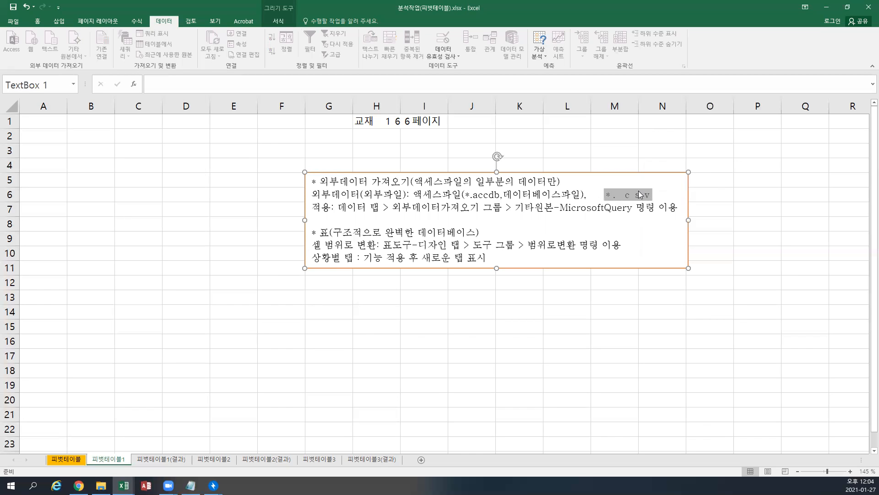
left_click(648, 192)
left_click_drag(652, 194, 586, 195)
key("alt+Tab")
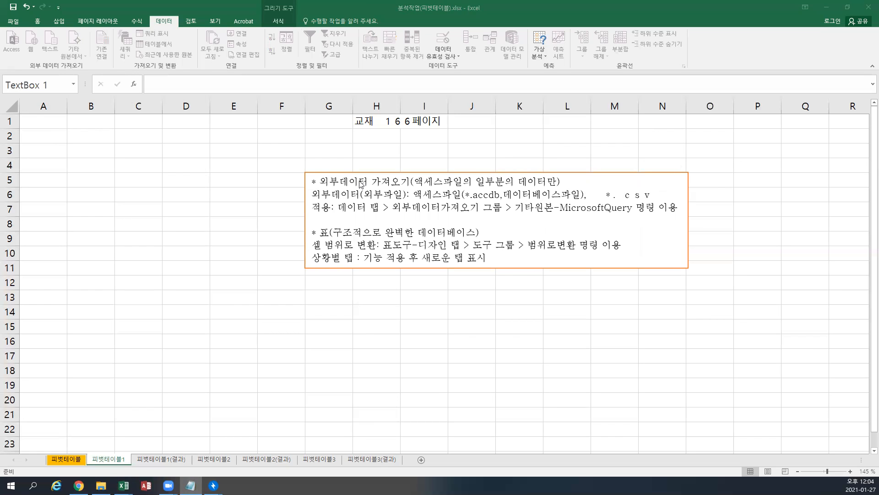
left_click(472, 194)
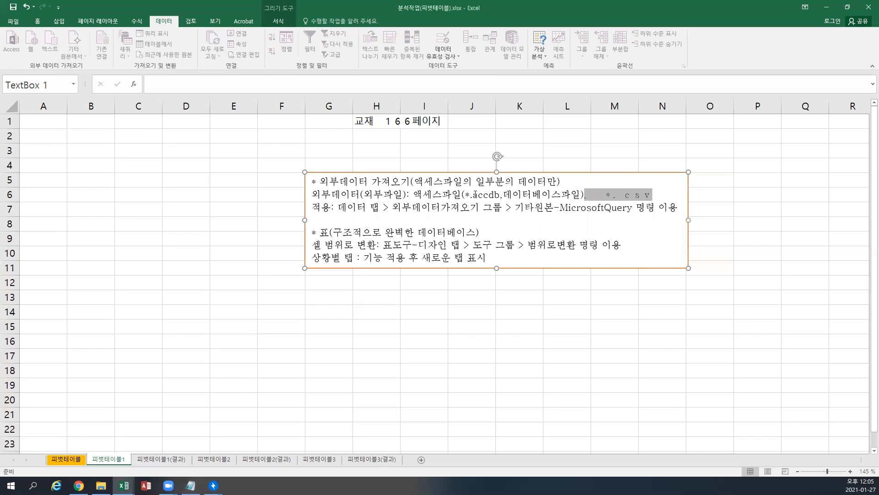
double_click(475, 195)
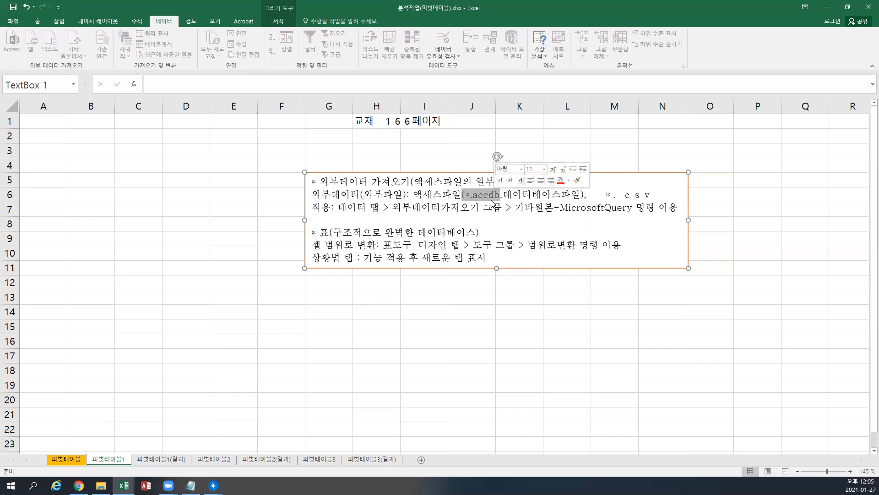
left_click_drag(504, 194, 653, 195)
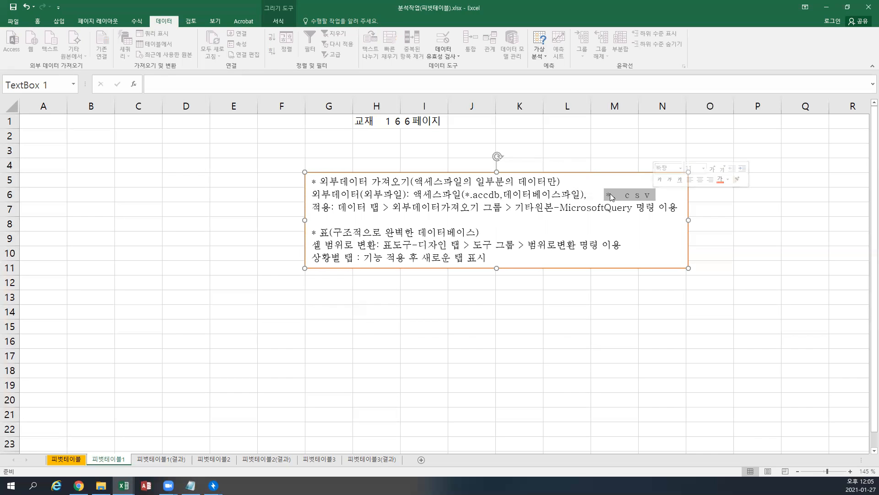
Look at the data source selection for an Access import at A1 and close it without importing
left_click(41, 126)
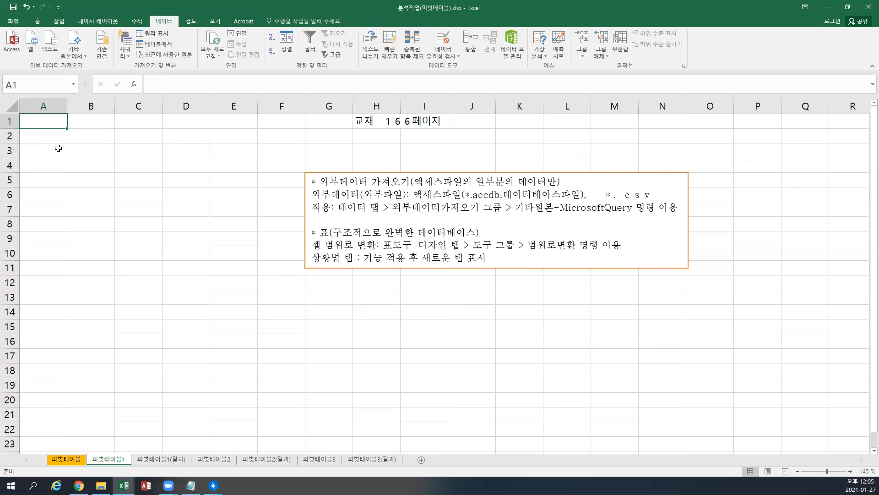
left_click(8, 55)
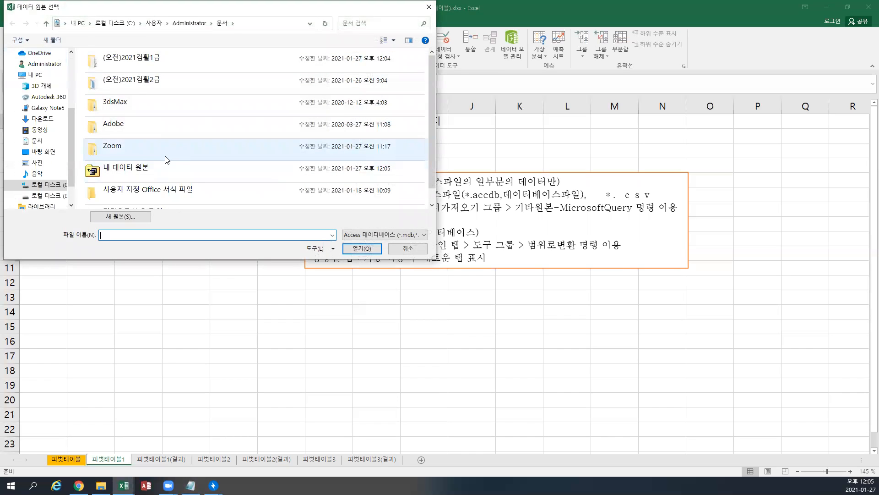
left_click(411, 250)
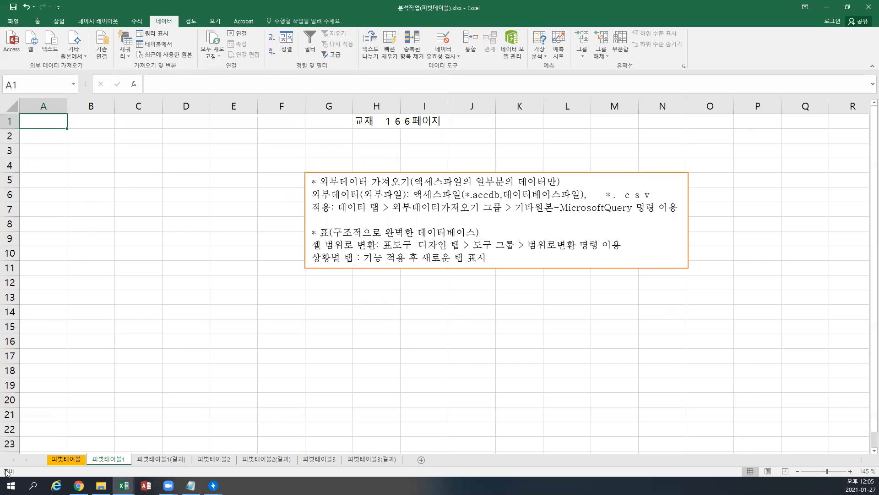
Copy the notes from the 상황별 탭 line through the 스타일 line in the 피벗테이블 sheet's text box
left_click(62, 460)
scroll(164, 354, "down", 10)
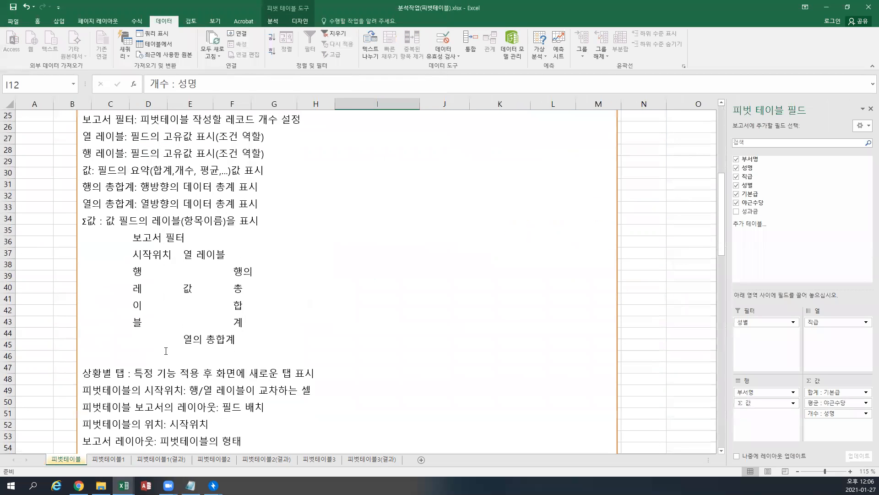
left_click_drag(210, 418, 81, 305)
key("ctrl+c")
scroll(131, 347, "down", 3)
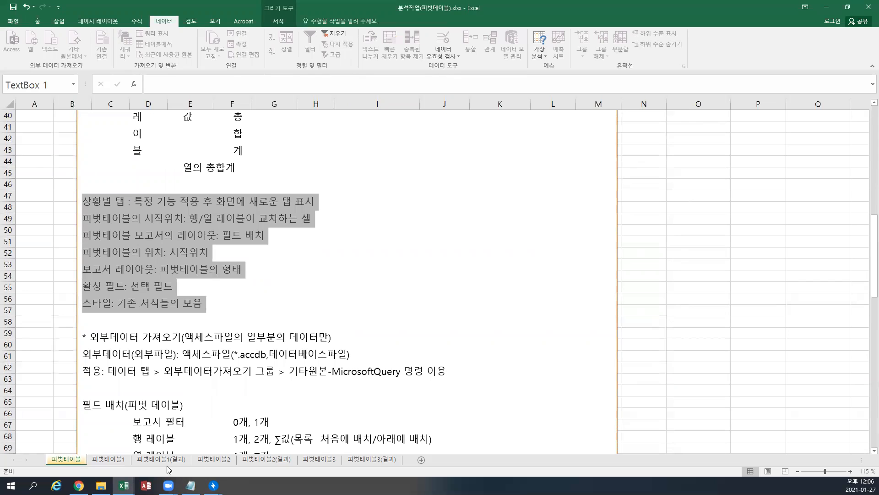
Paste the copied notes on a new line after the last note in the 피벗테이블1 sheet's text box
left_click(112, 459)
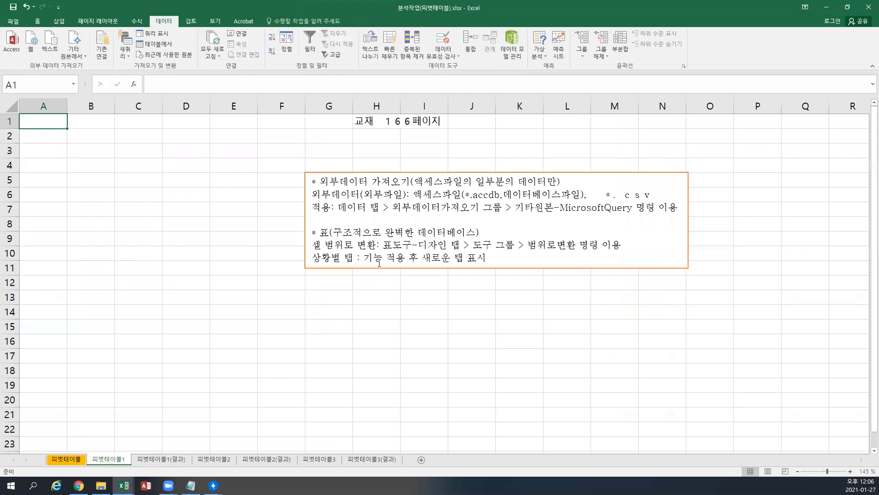
left_click(464, 264)
key("Return")
key("ctrl+v")
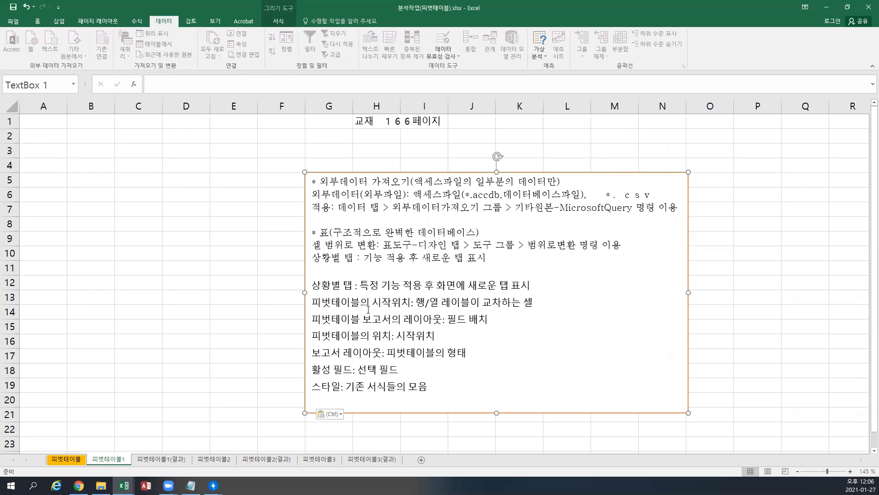
Highlight the start position, field layout and report layout terms in the pasted notes to compare their meanings
left_click_drag(447, 319, 486, 315)
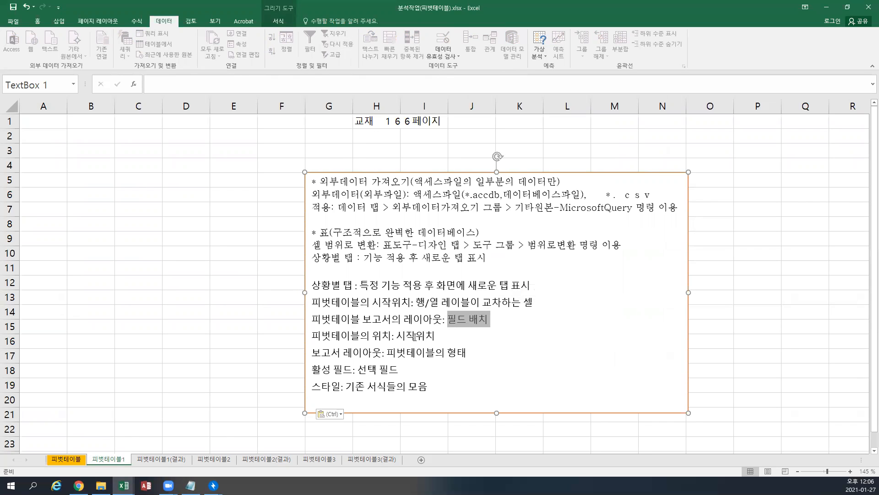
left_click_drag(396, 335, 434, 339)
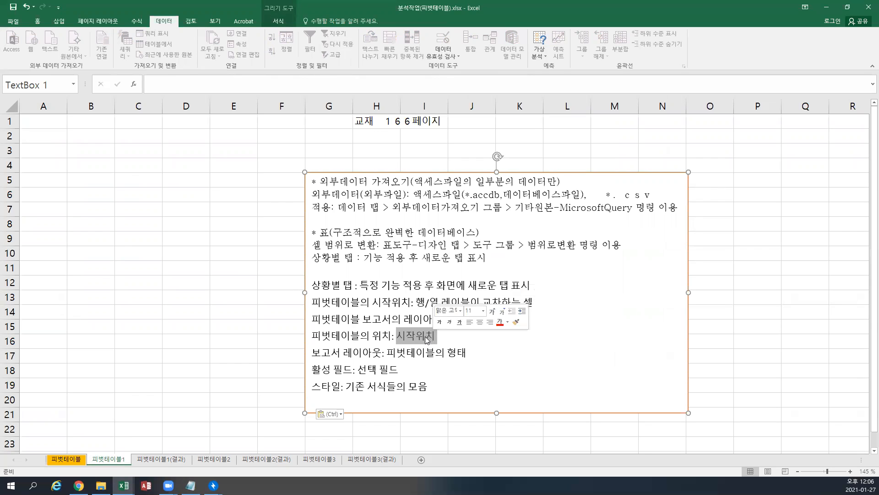
left_click_drag(312, 352, 377, 352)
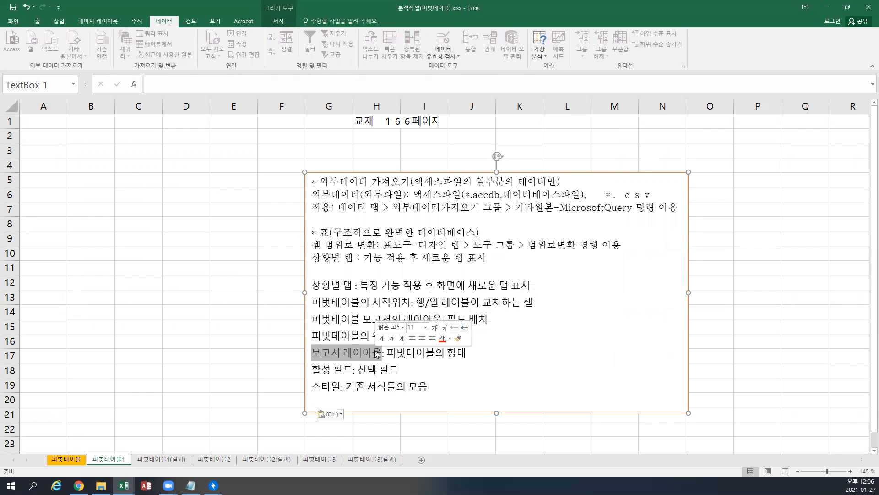
left_click(374, 353)
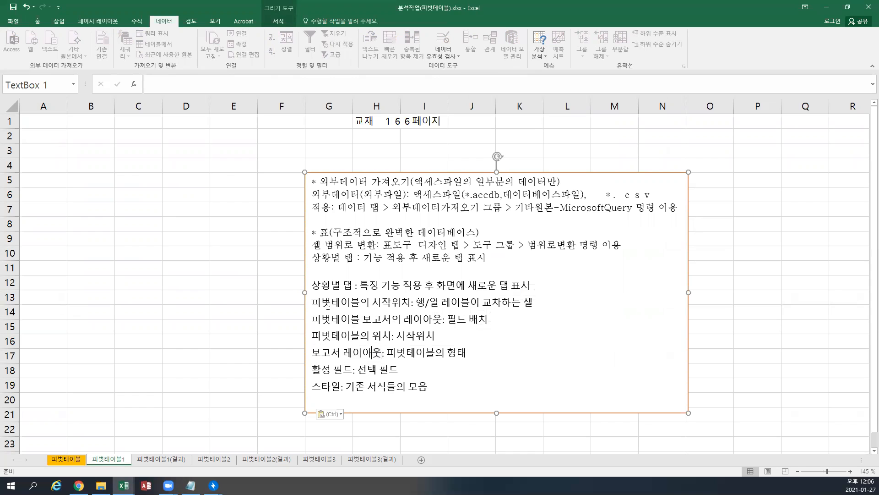
left_click_drag(311, 302, 405, 301)
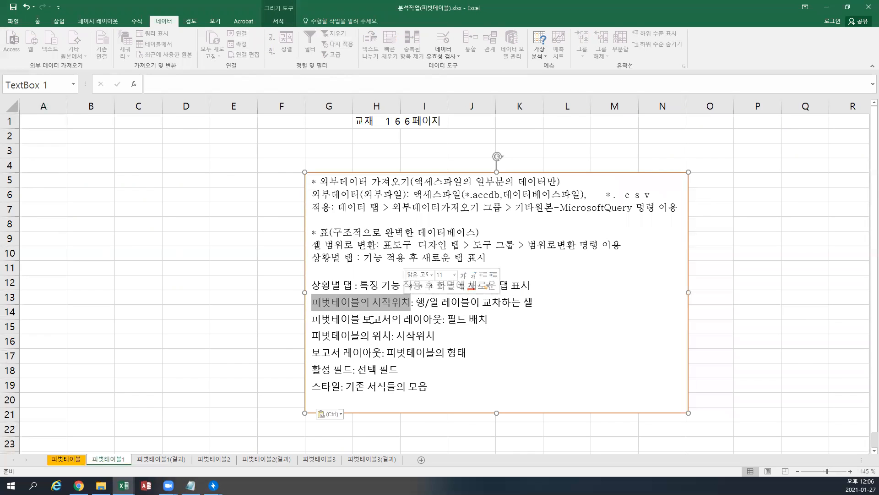
left_click_drag(313, 319, 433, 320)
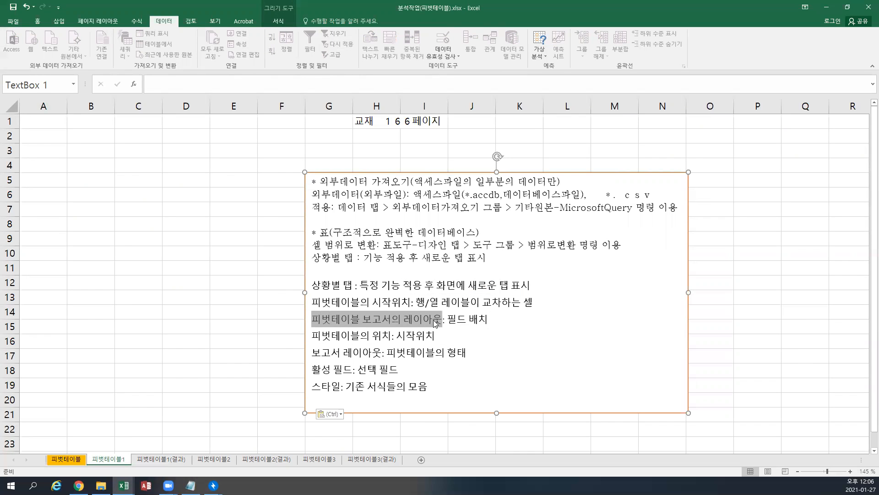
left_click_drag(312, 352, 366, 352)
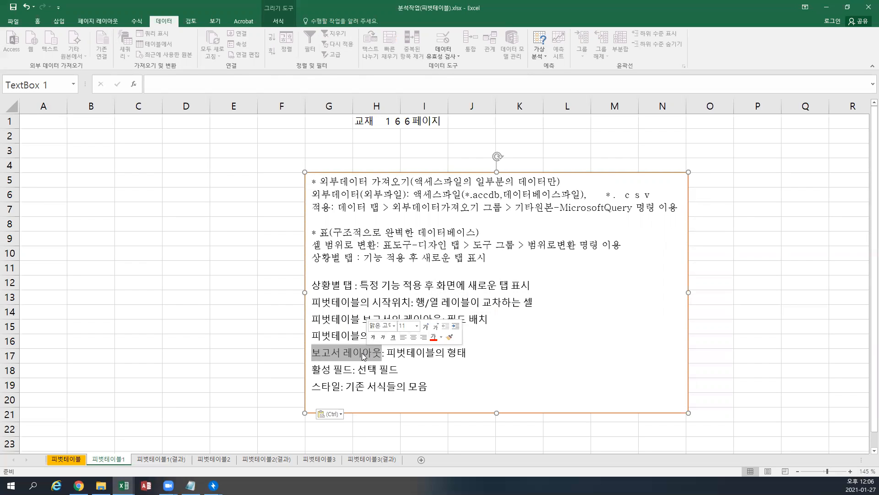
left_click(361, 336)
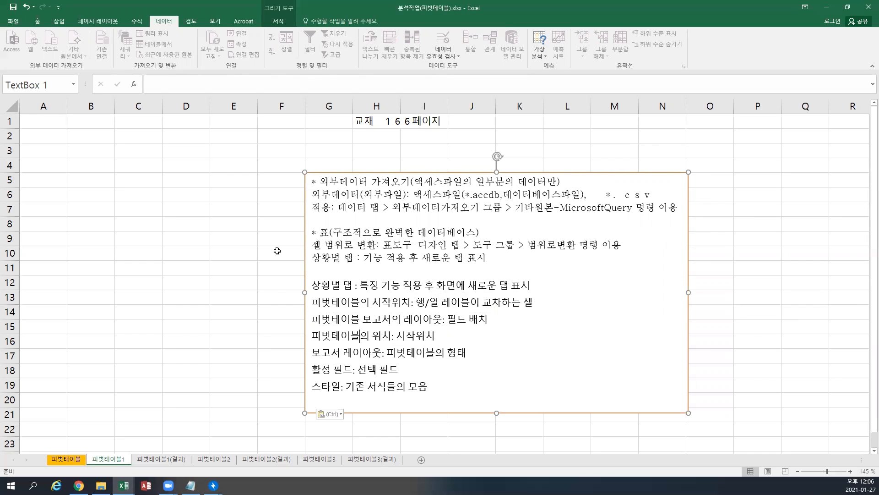
Review the source data in the 피벗테이블 sheet and the *.accdb and *.csv file types in the 피벗테이블1 notes
left_click(42, 122)
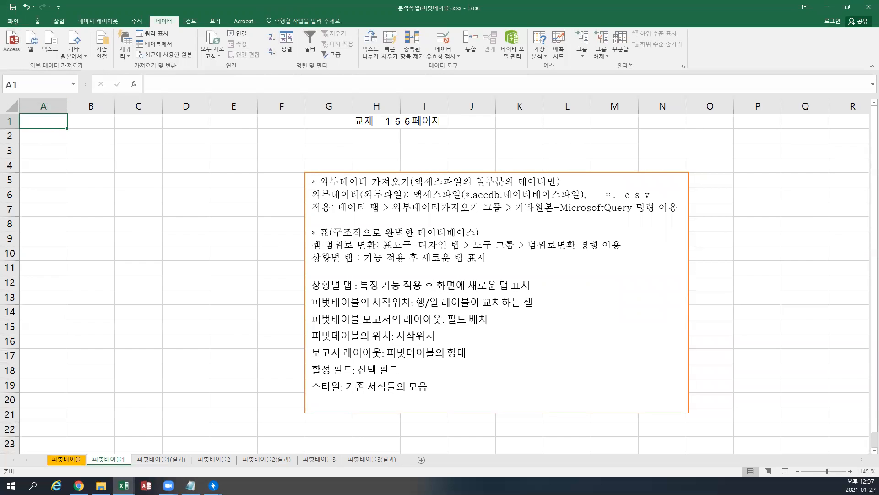
left_click(64, 460)
scroll(150, 296, "up", 13)
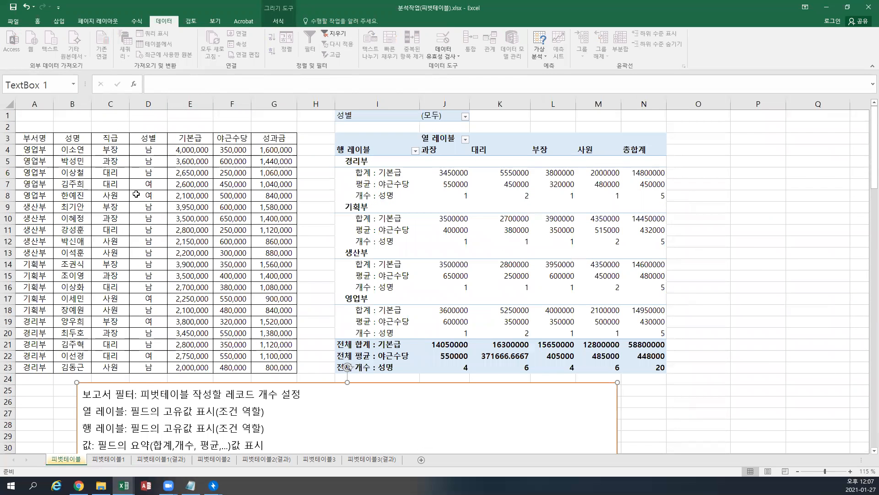
left_click(110, 459)
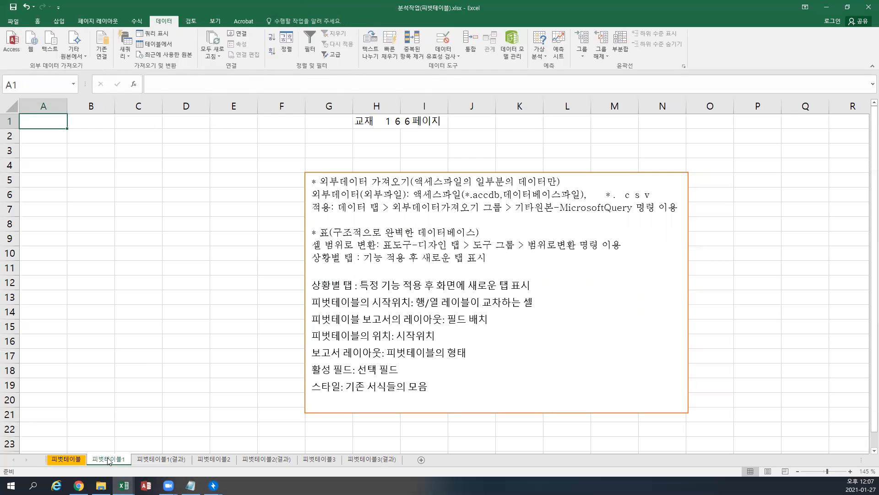
left_click_drag(465, 195, 502, 196)
left_click_drag(594, 195, 664, 198)
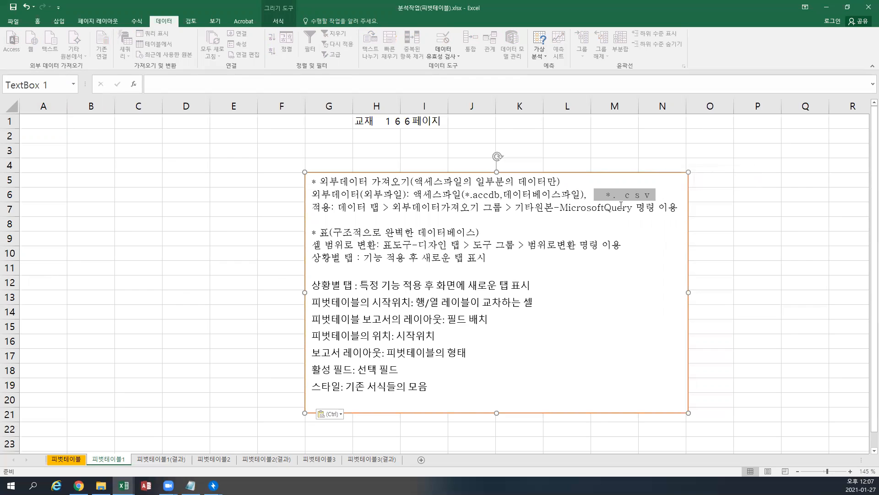
Start a Microsoft Query import at cell A1 with MS Access Database* as the source and 행사.accdb as the database
left_click(38, 119)
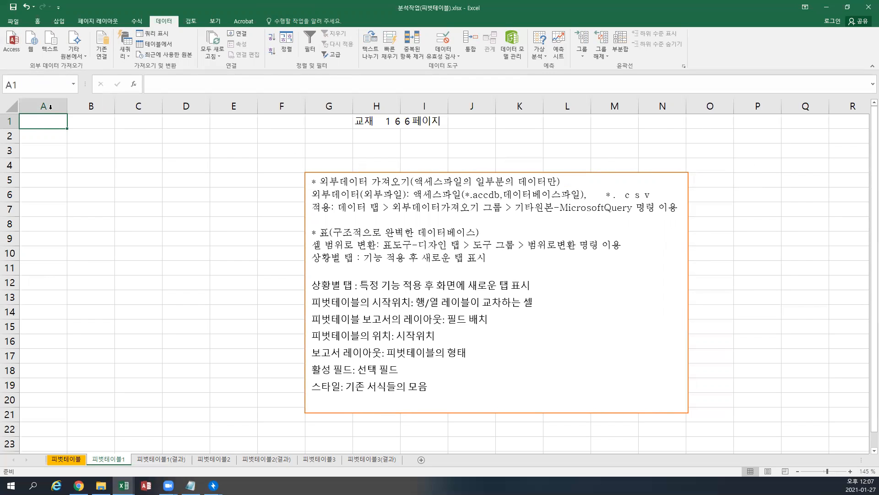
left_click(76, 56)
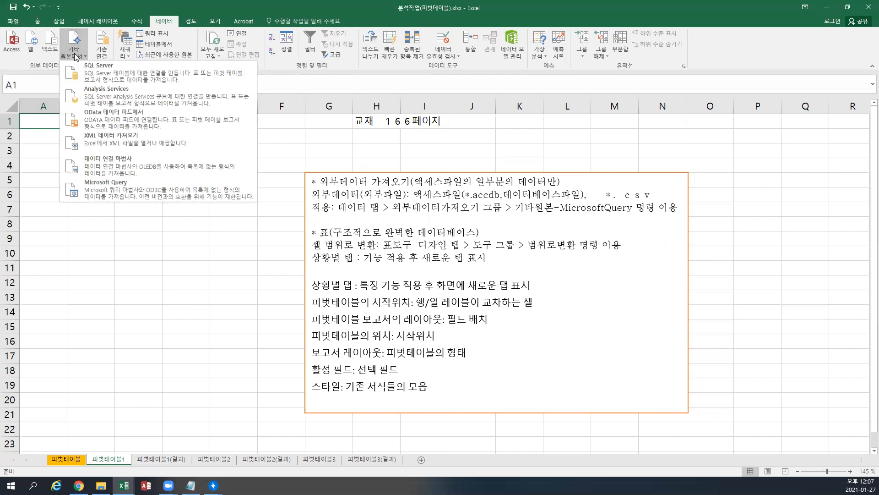
left_click(76, 56)
left_click(76, 55)
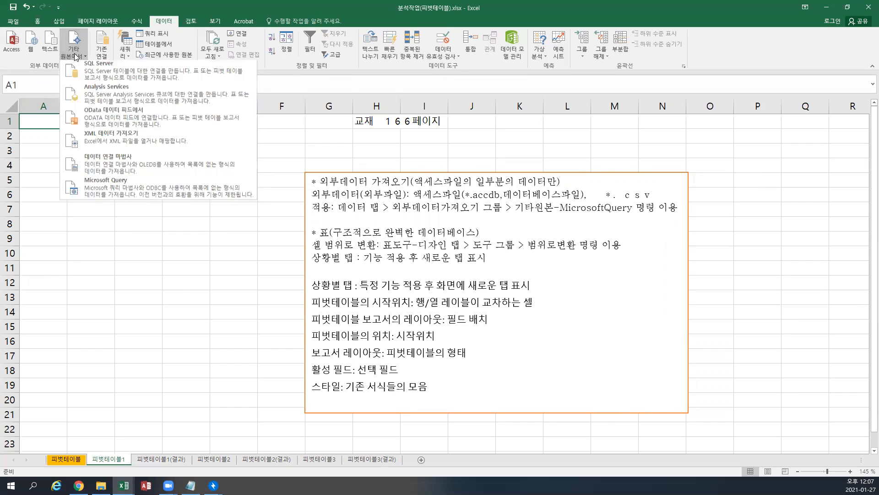
left_click(106, 189)
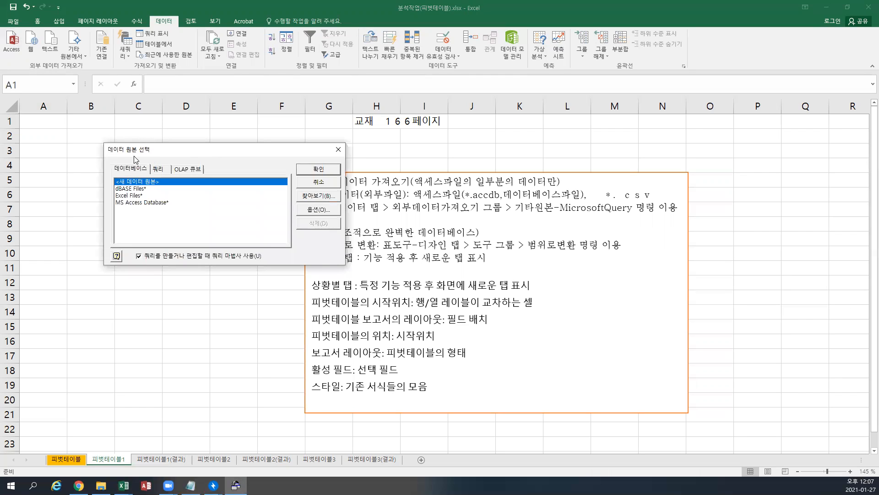
left_click_drag(150, 153, 189, 158)
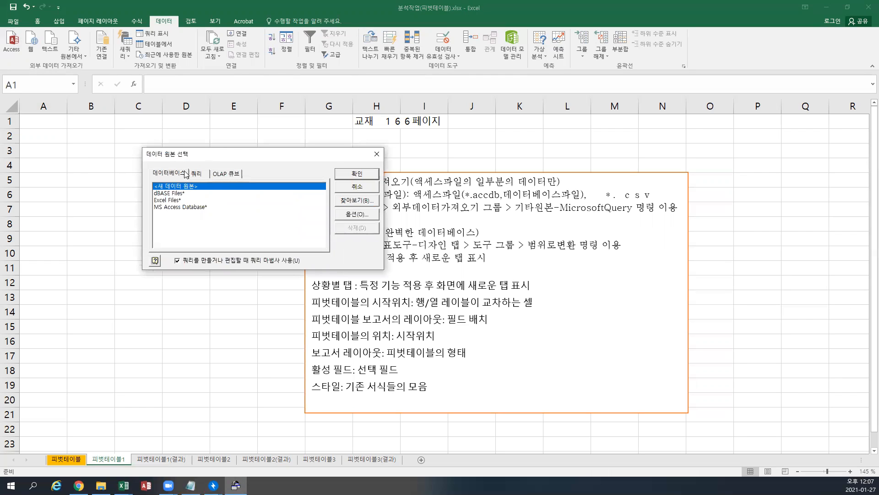
left_click(185, 207)
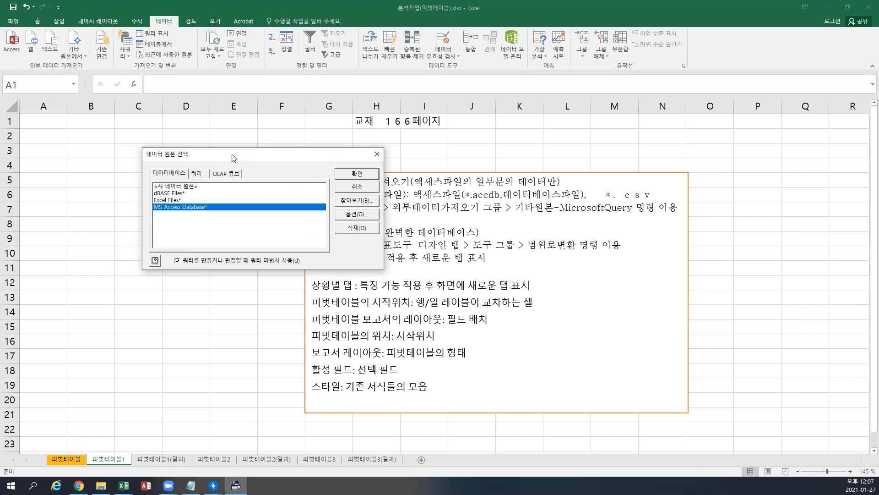
left_click_drag(232, 158, 157, 129)
left_click(268, 146)
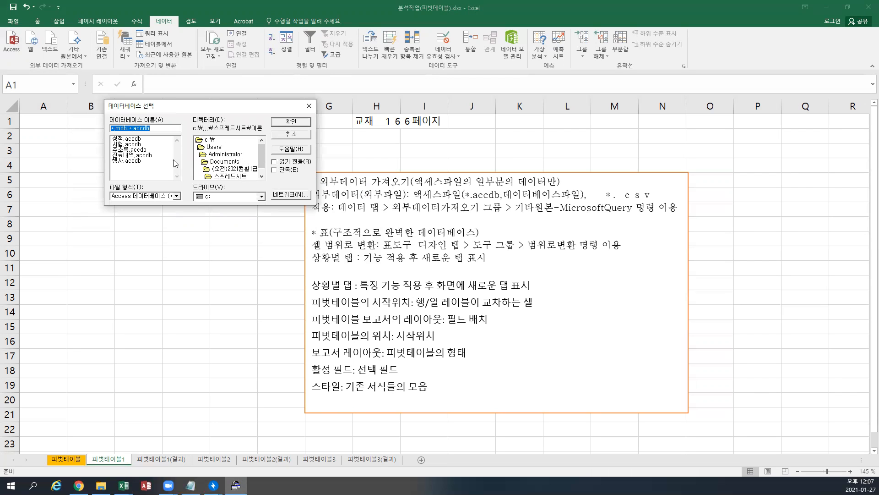
left_click(131, 162)
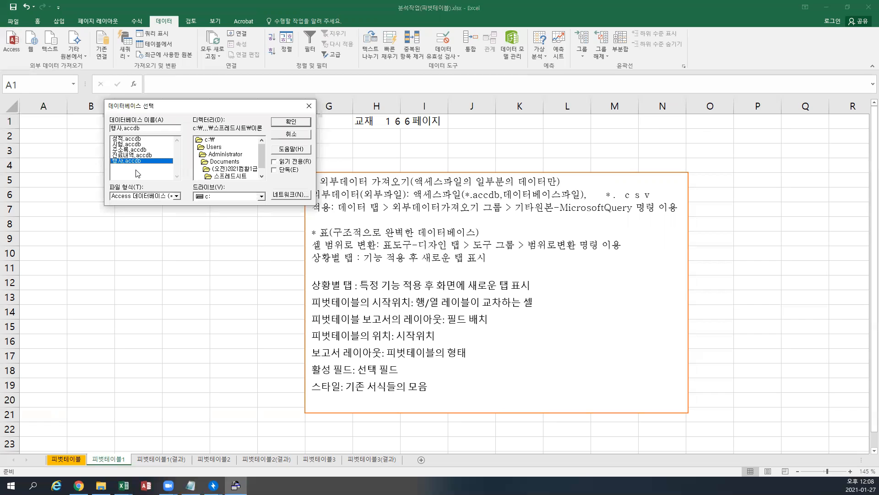
left_click(277, 123)
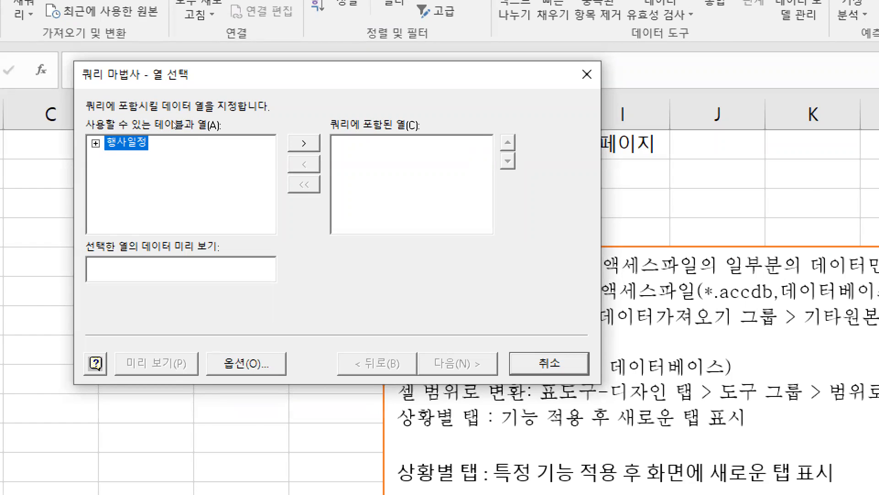
Add the 행사일, 행사내용 and 인원 columns of the 행사일정 table to the query and check their order
key("Right")
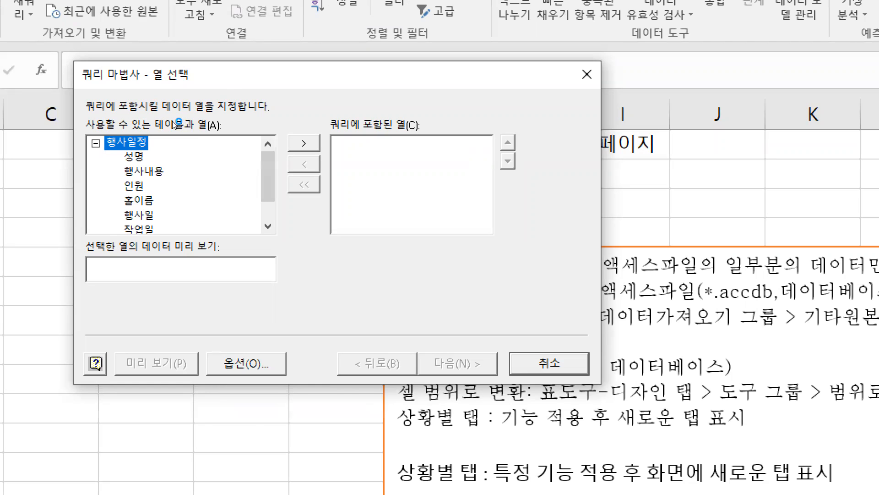
key("Left")
key("Right")
key("Left")
key("Right")
key("Page_Down")
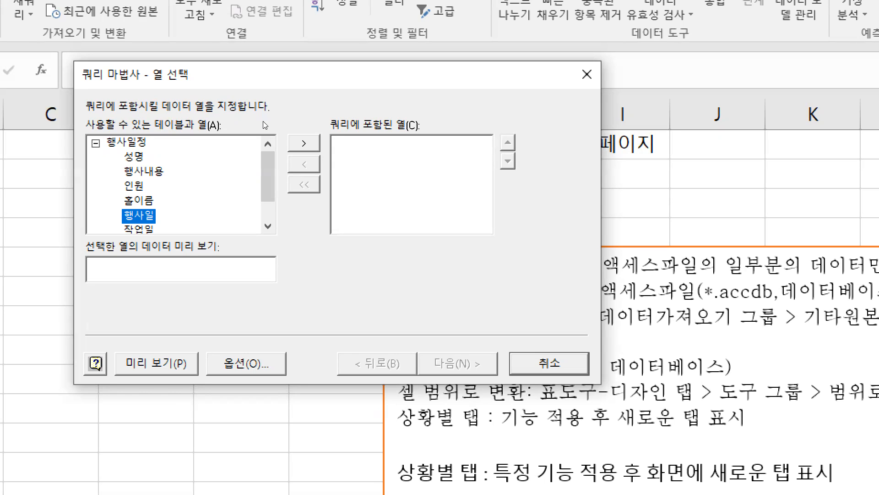
left_click(304, 143)
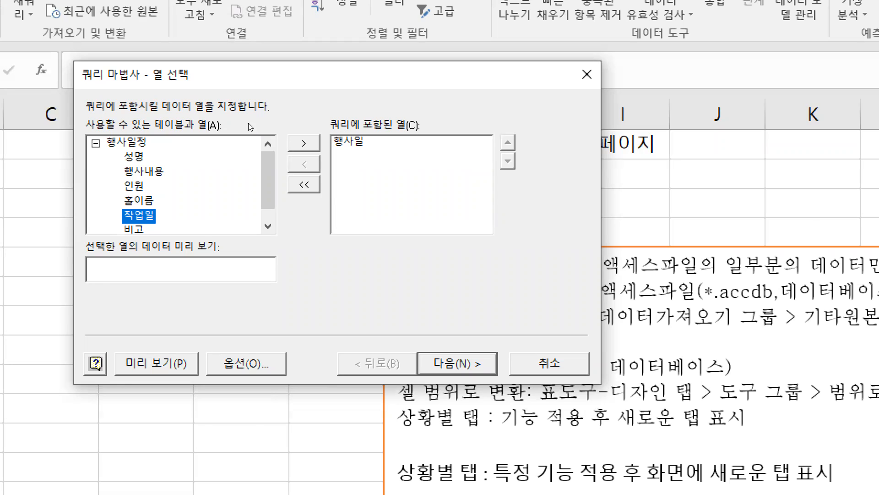
left_click(151, 171)
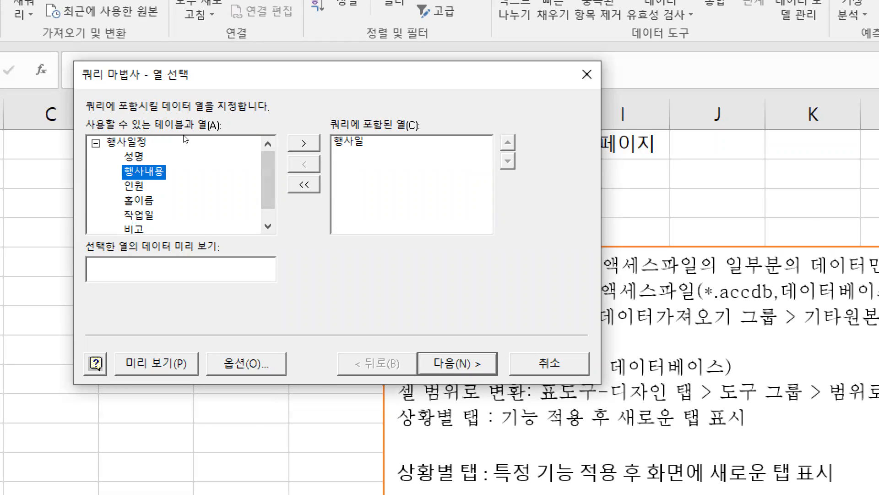
double_click(144, 172)
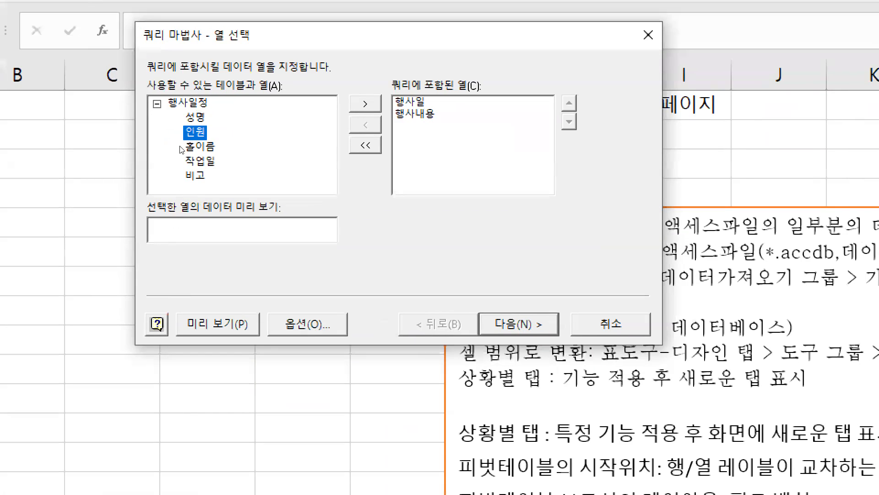
double_click(180, 137)
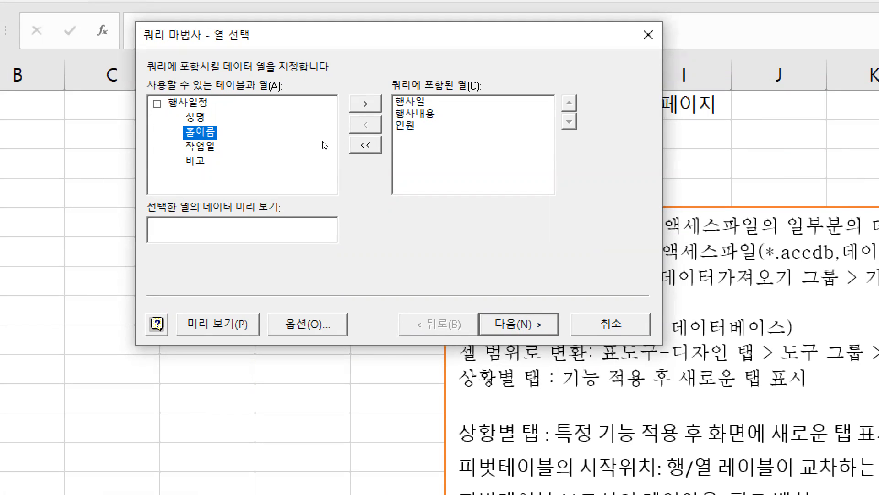
left_click(414, 102)
left_click(413, 113)
left_click(413, 125)
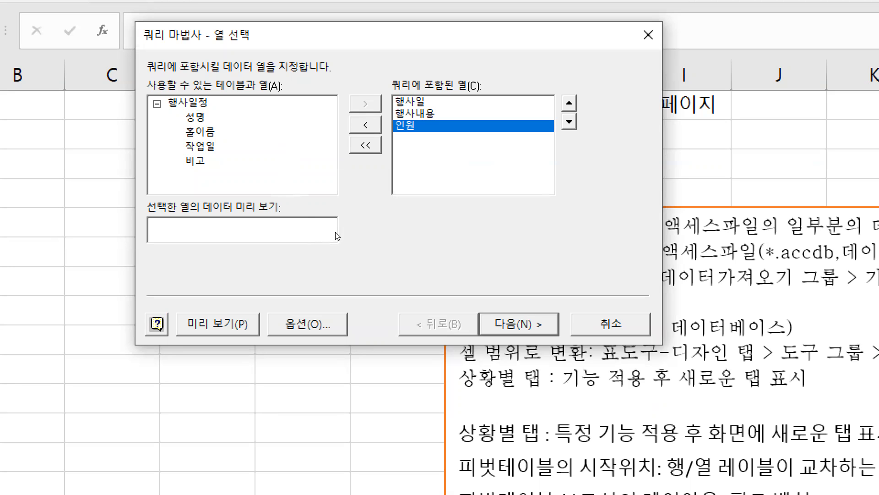
Finish the query wizard without filtering or sorting, returning the data to Microsoft Excel
key("Return")
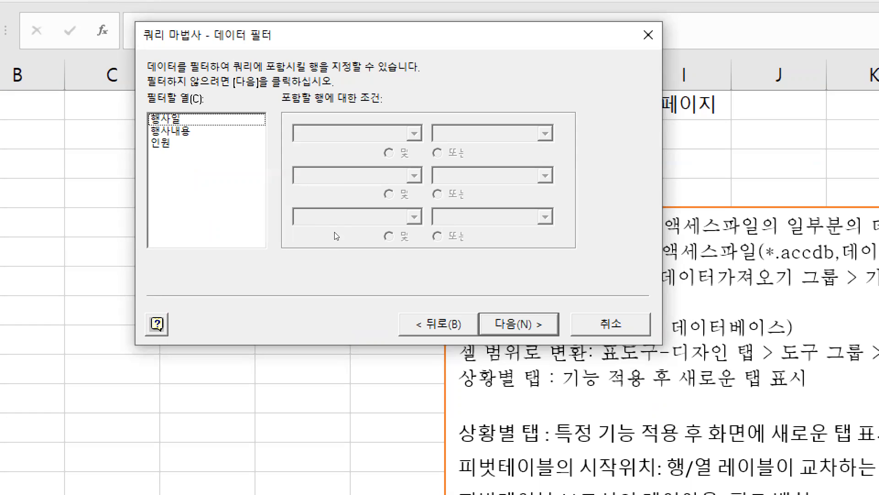
key("Return")
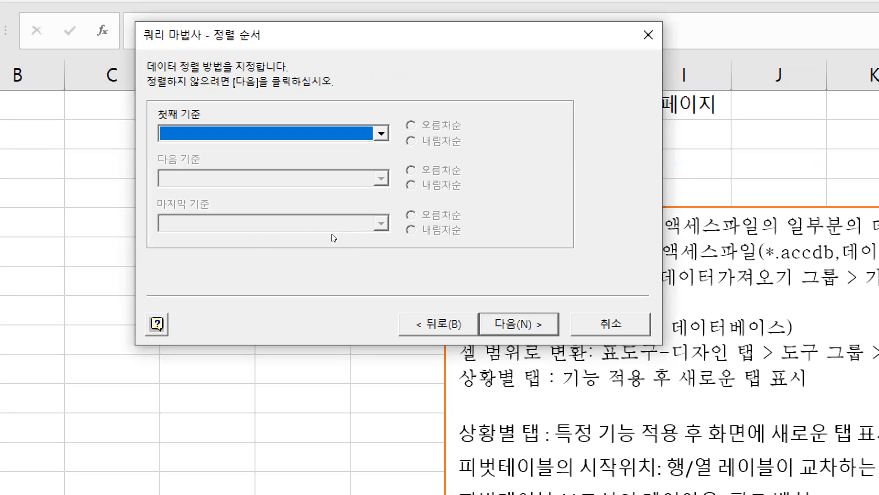
key("Return")
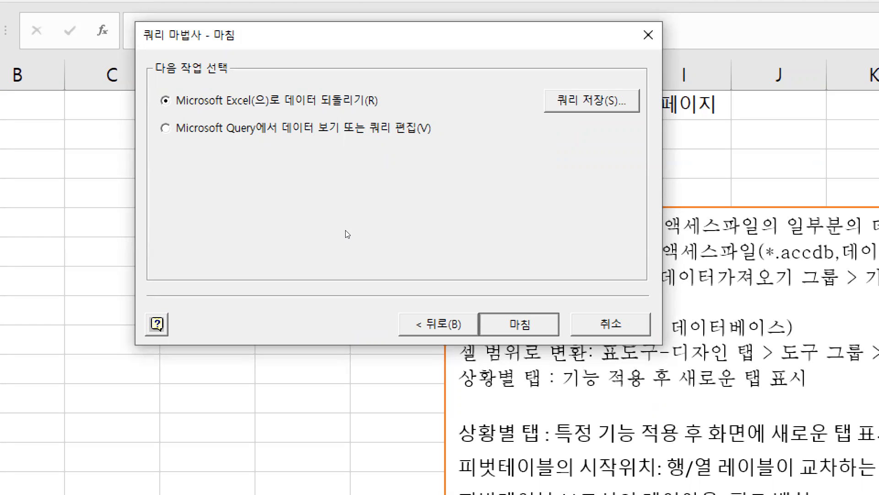
key("Return")
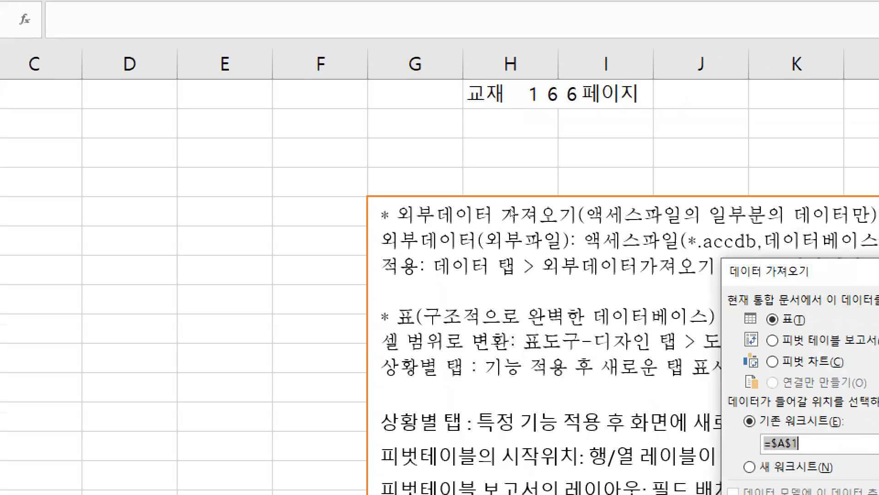
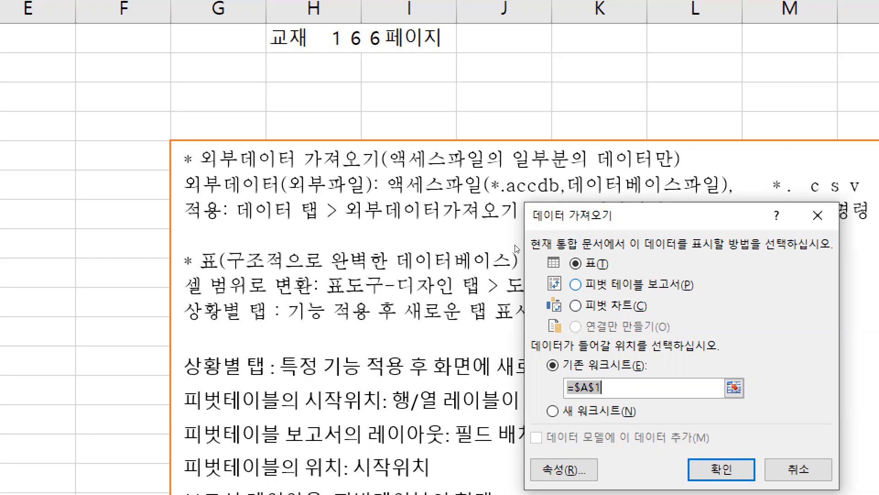
Return the imported data as a pivot table report on the existing worksheet, starting at cell B2 of the 피벗테이블1 sheet
key("alt+p")
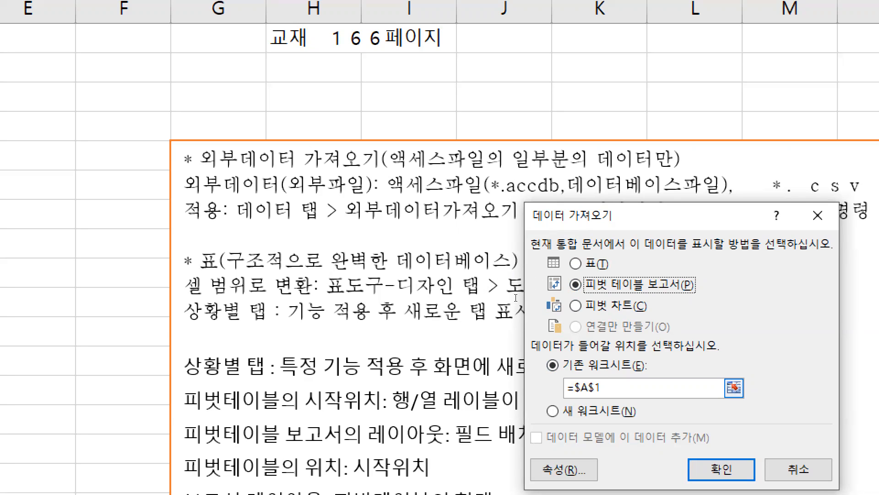
key("alt+e")
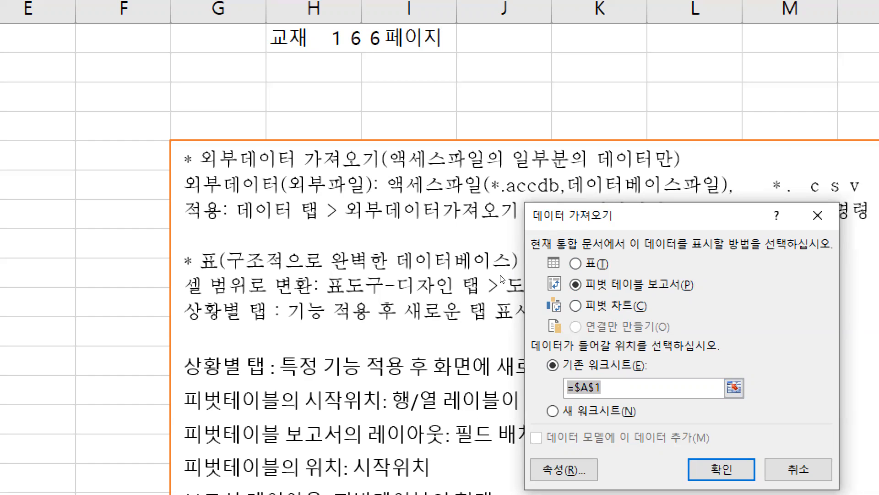
key("BackSpace")
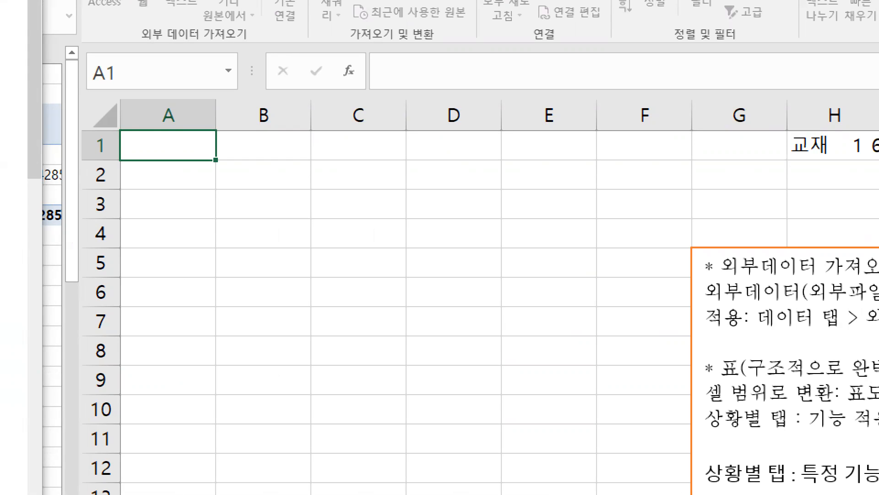
left_click(264, 175)
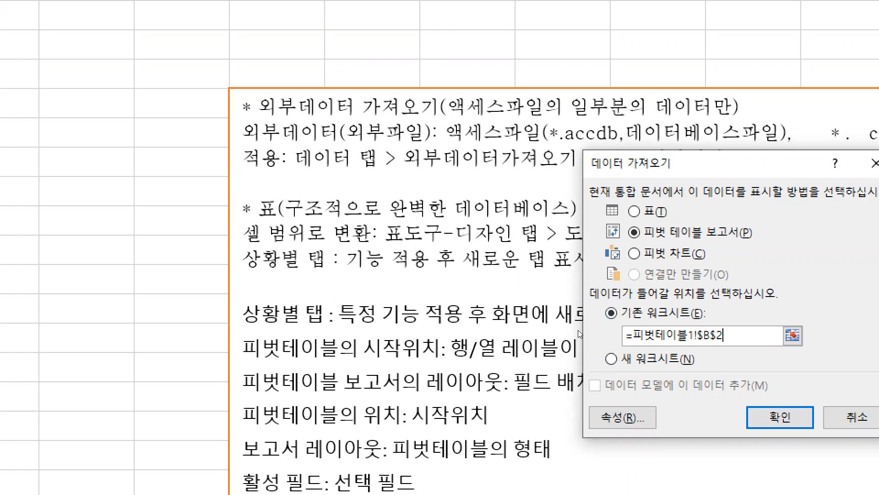
key("Return")
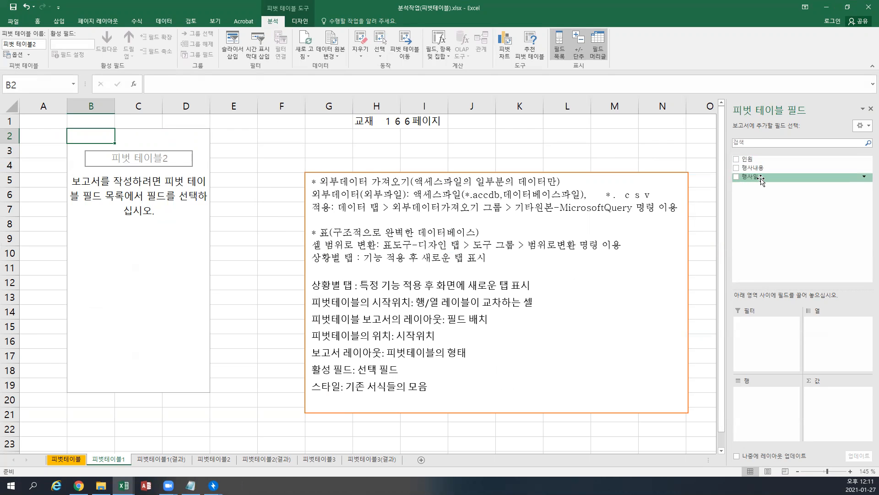
Place 행사일 in the pivot table's rows, 행사내용 in its columns and 인원 in its values
left_click_drag(750, 176, 760, 408)
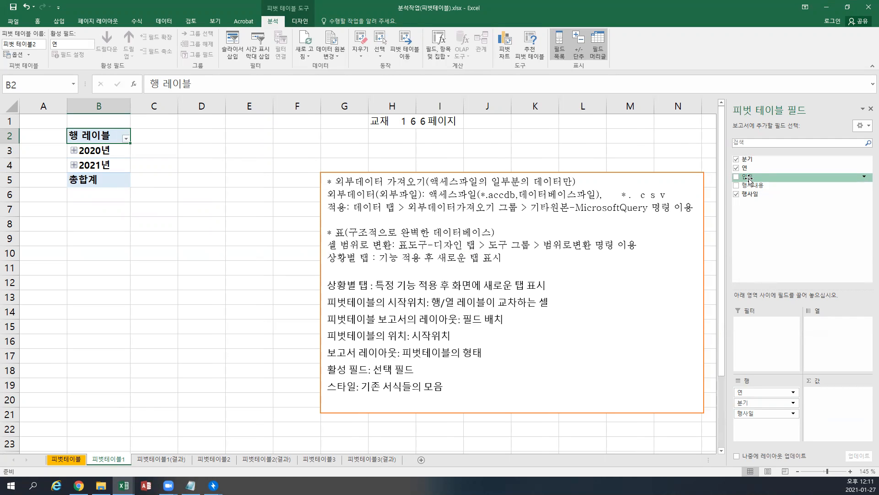
left_click_drag(751, 185, 825, 335)
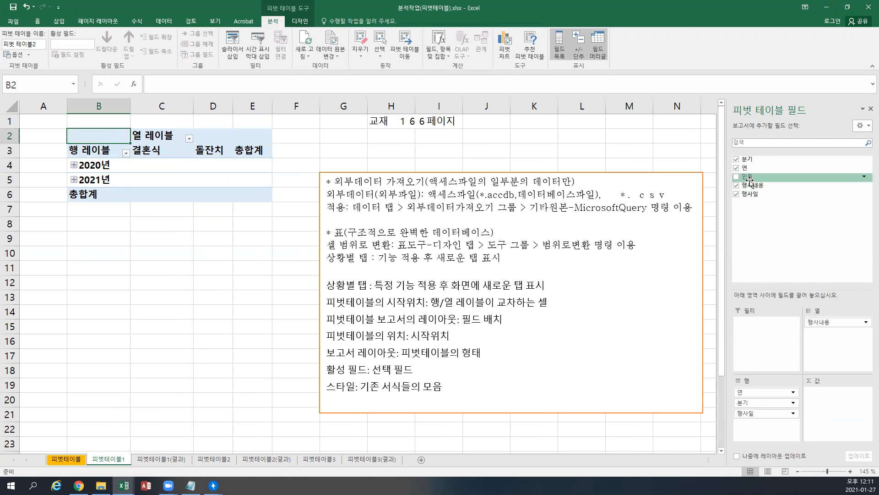
left_click_drag(745, 177, 829, 402)
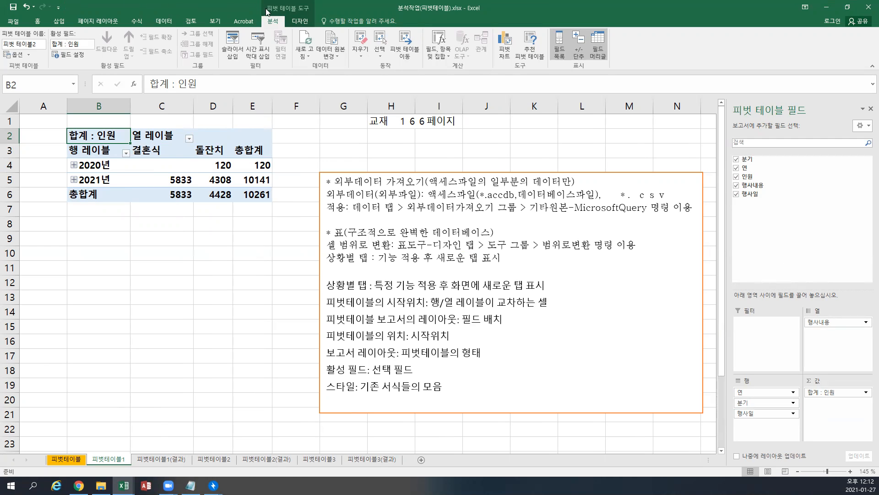
Compare the compact, outline and tabular report layouts on the pivot table, finishing with the outline form
left_click(296, 23)
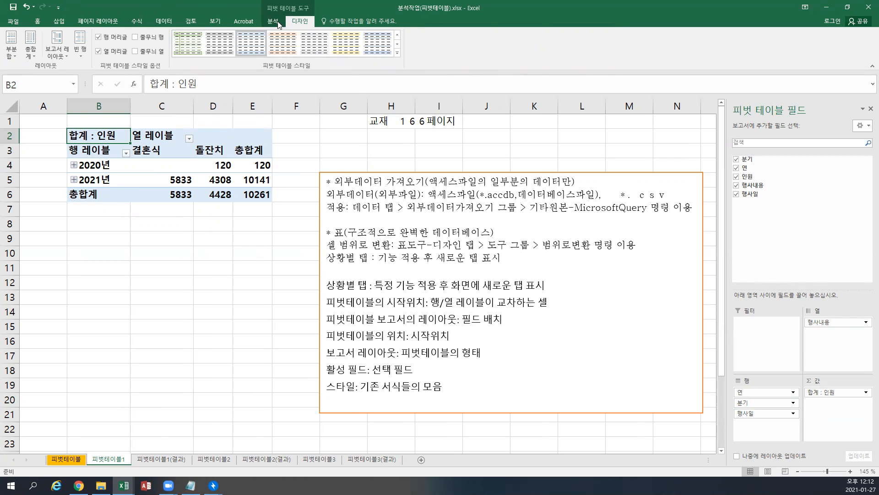
left_click(61, 55)
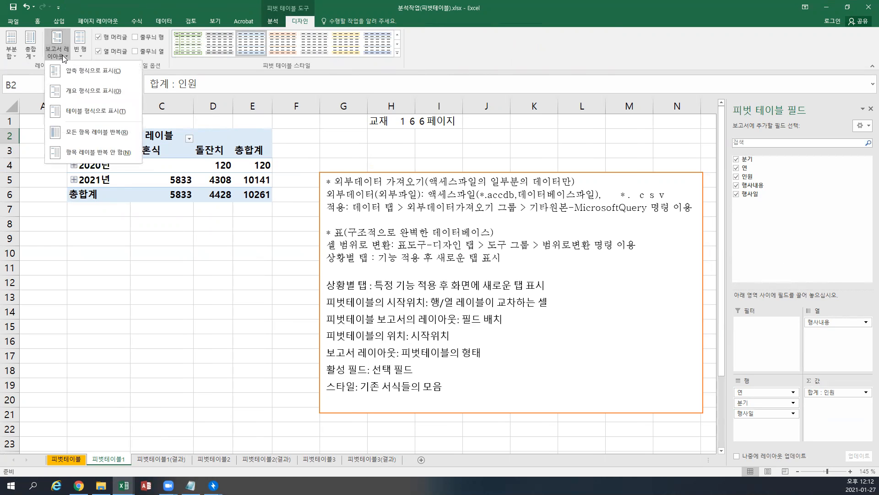
left_click(65, 66)
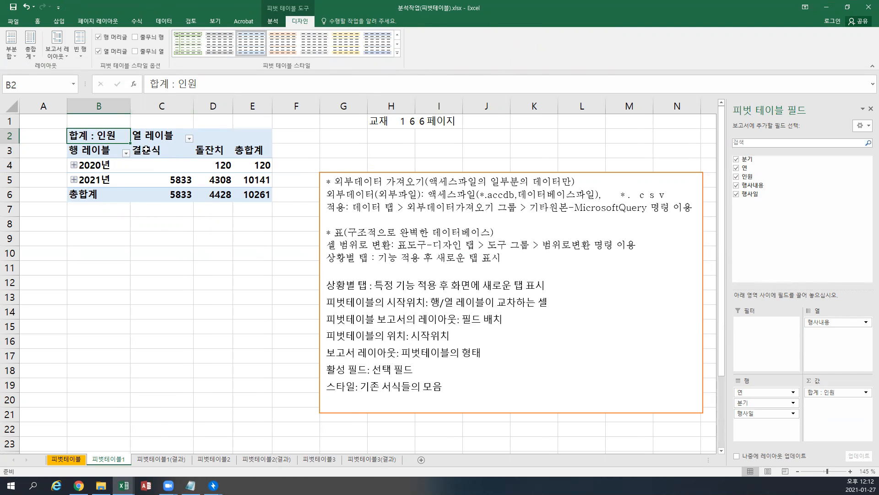
left_click(57, 51)
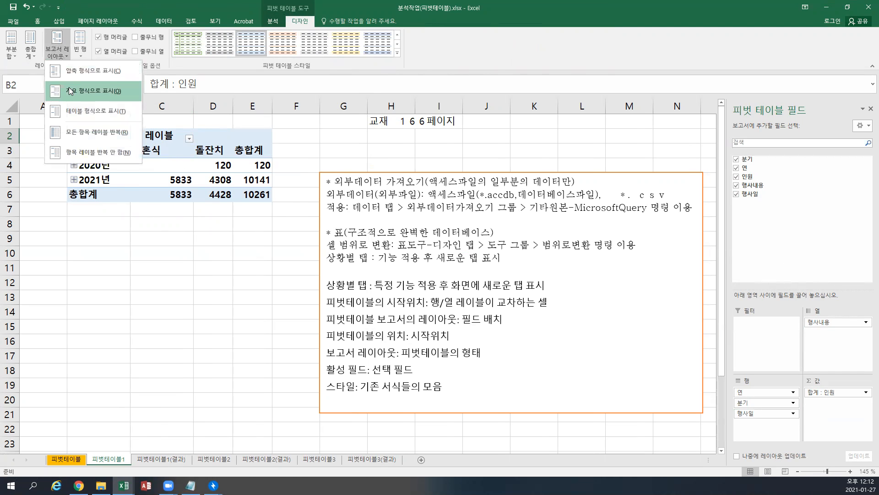
left_click(71, 90)
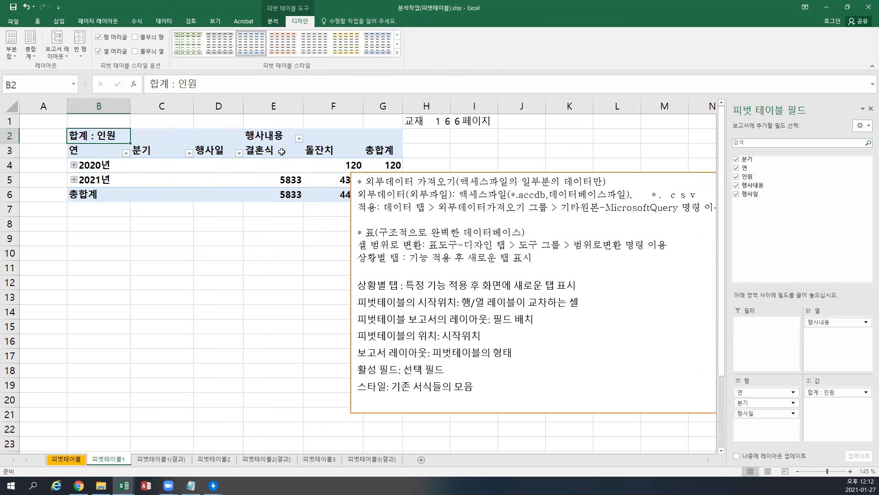
left_click(62, 55)
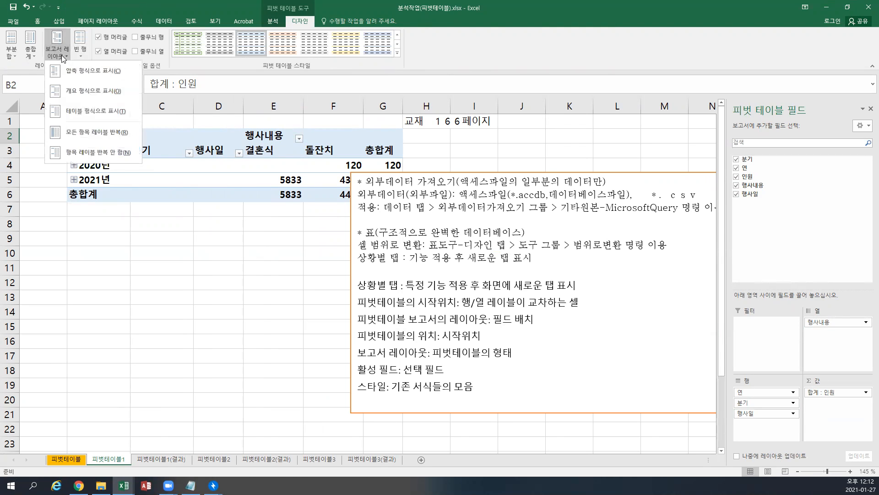
left_click(80, 117)
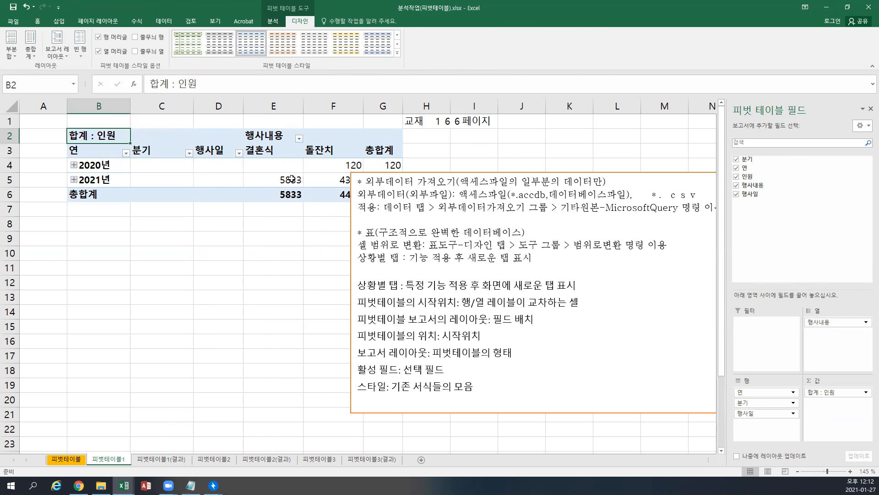
left_click(61, 57)
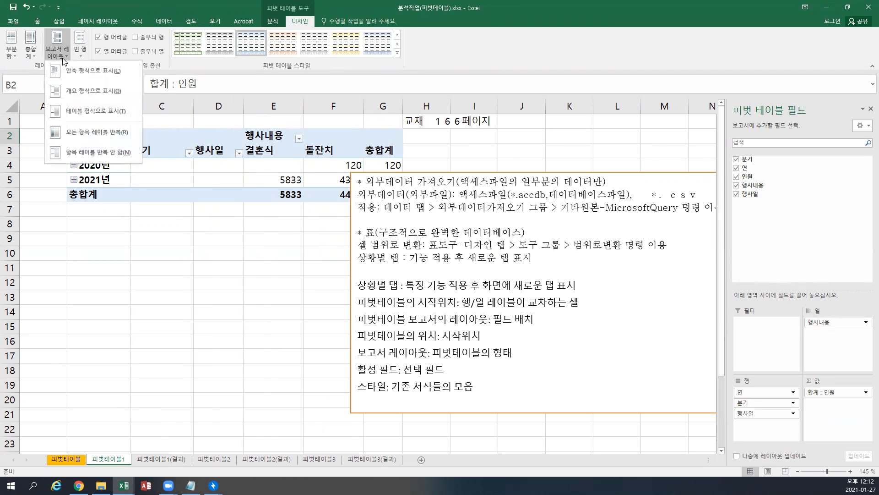
left_click(71, 92)
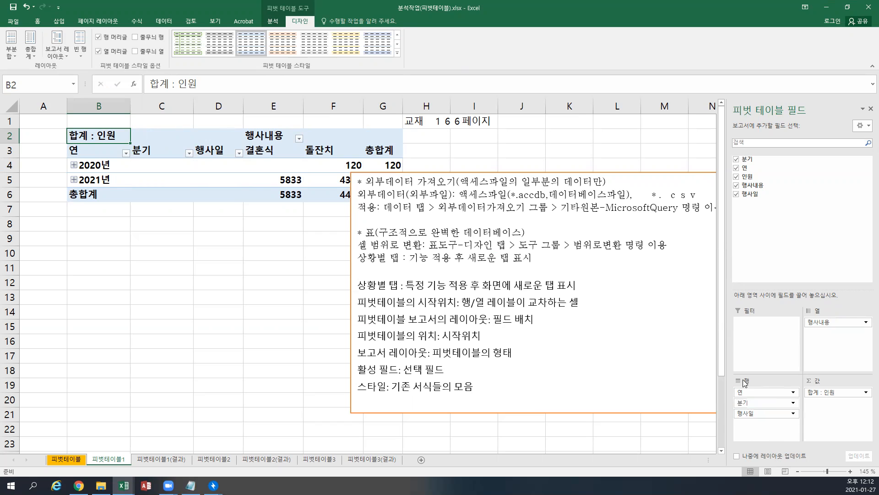
Remove the 연 and 분기 fields from the pivot table's rows, keeping only 행사일
left_click_drag(776, 397, 766, 253)
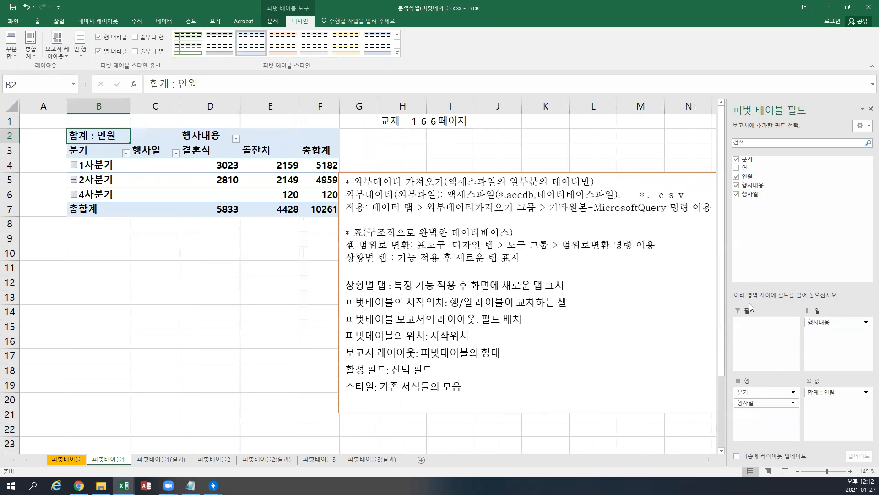
left_click_drag(754, 392, 756, 256)
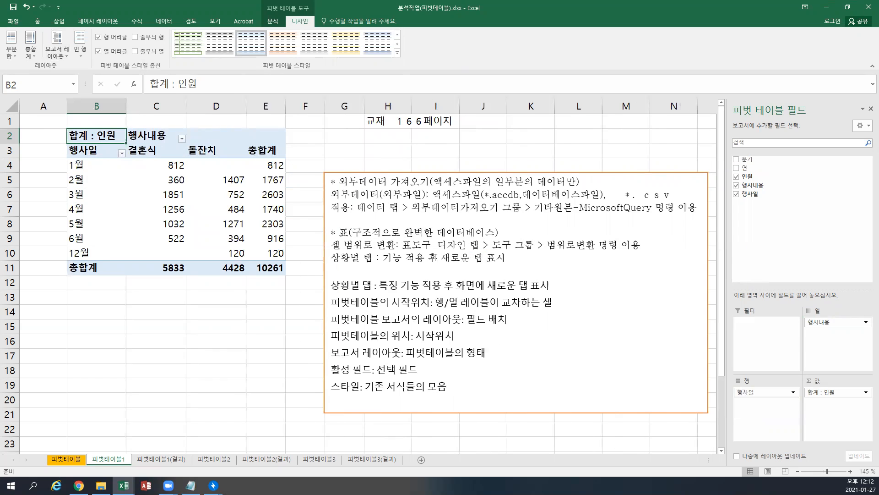
Check the active field for the 1월 row label, the 결혼식 column label and the value cells of the pivot table
left_click(100, 168)
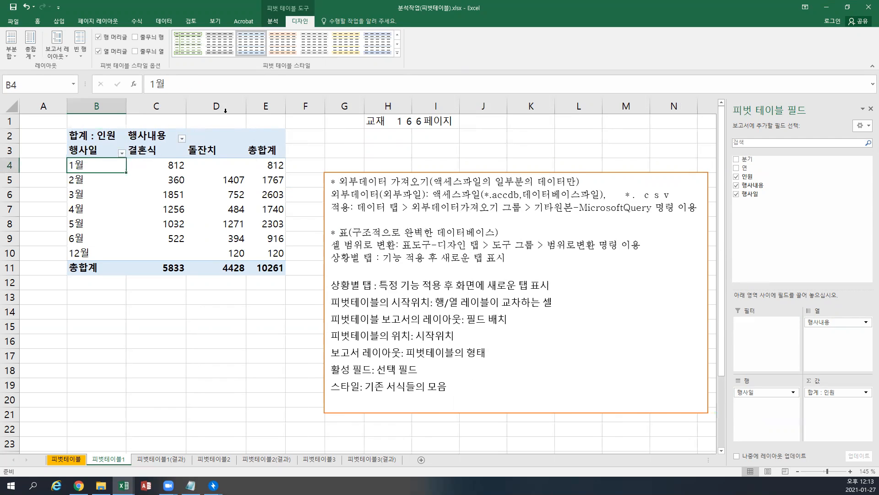
left_click(275, 23)
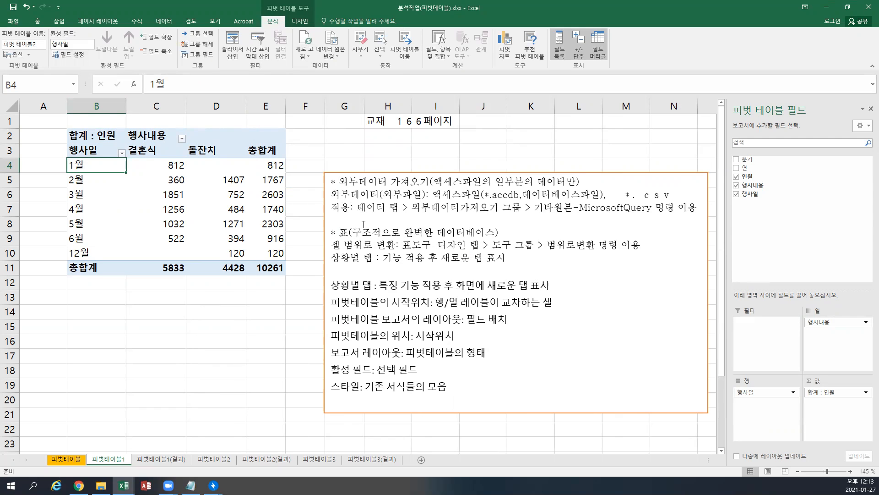
left_click(159, 192)
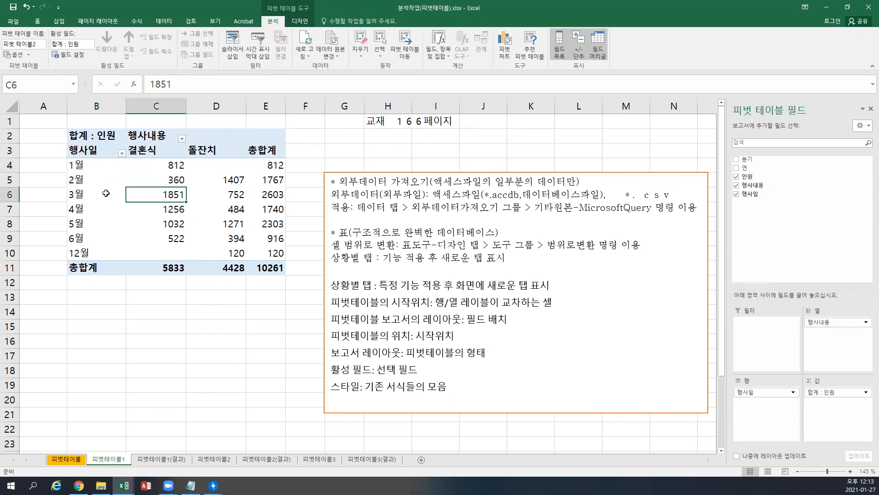
left_click(145, 152)
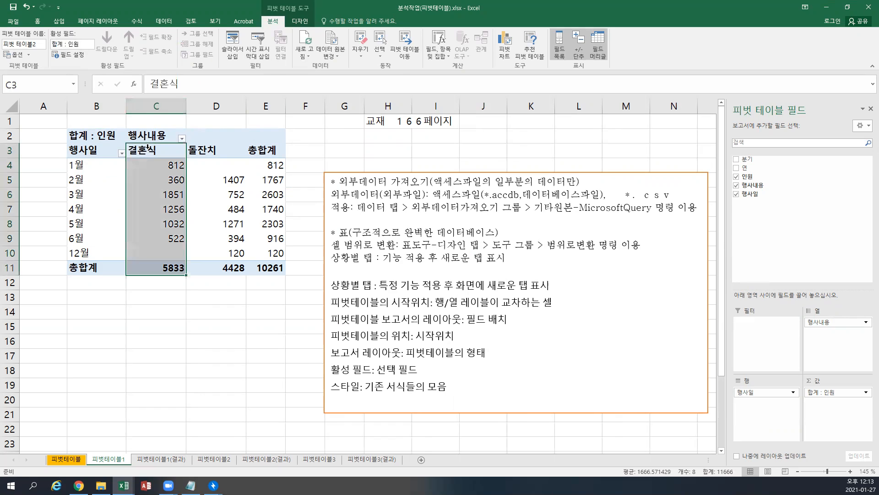
left_click(91, 168)
left_click(139, 153)
left_click(164, 169)
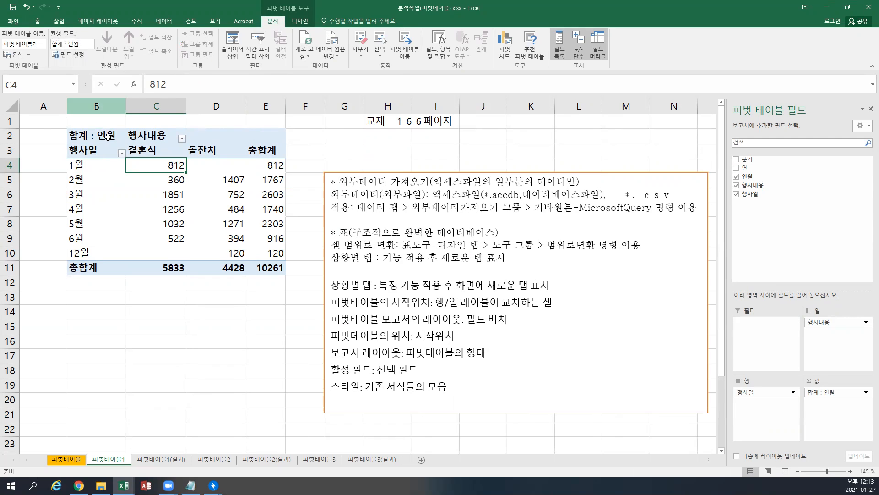
Ungroup the 행사일 field from its 1월 label and review the individual dates down to the grand total row
left_click(94, 168)
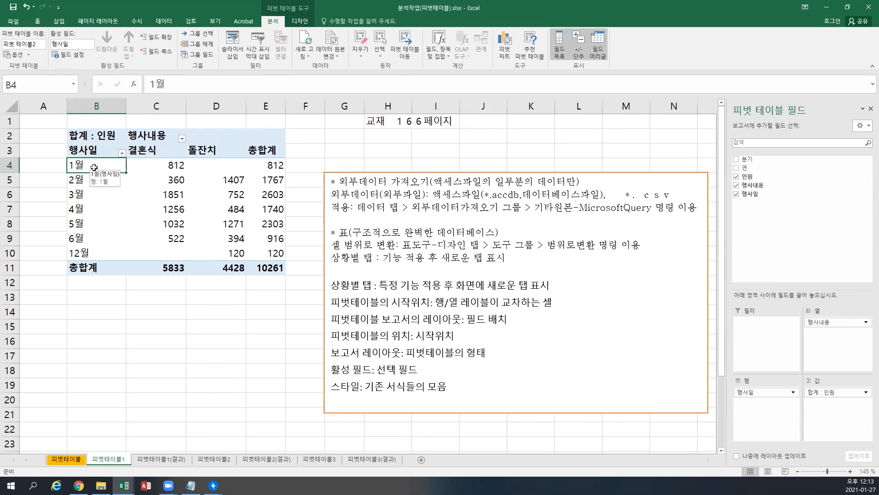
left_click(204, 48)
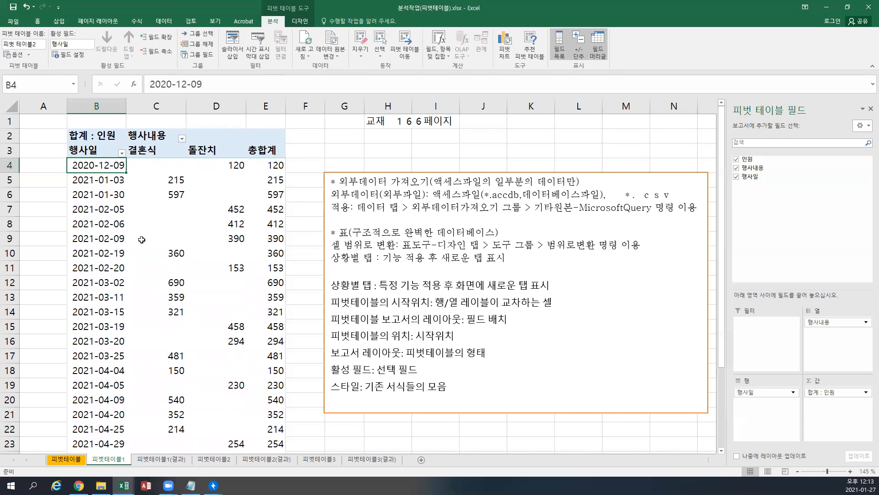
scroll(127, 240, "down", 4)
scroll(127, 240, "down", 2)
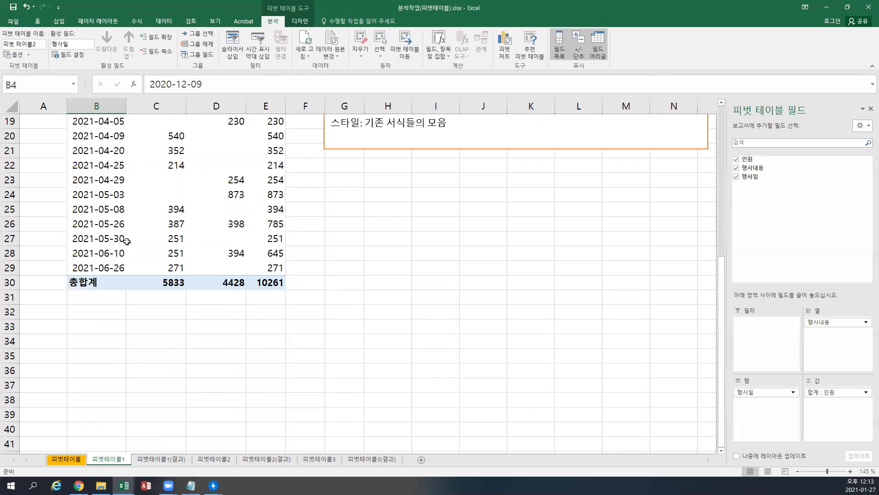
scroll(127, 240, "up", 6)
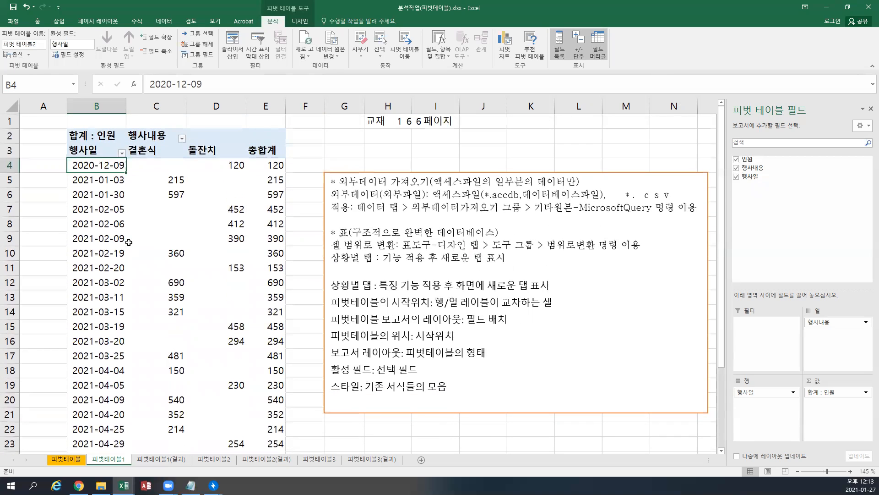
mouse_move(129, 242)
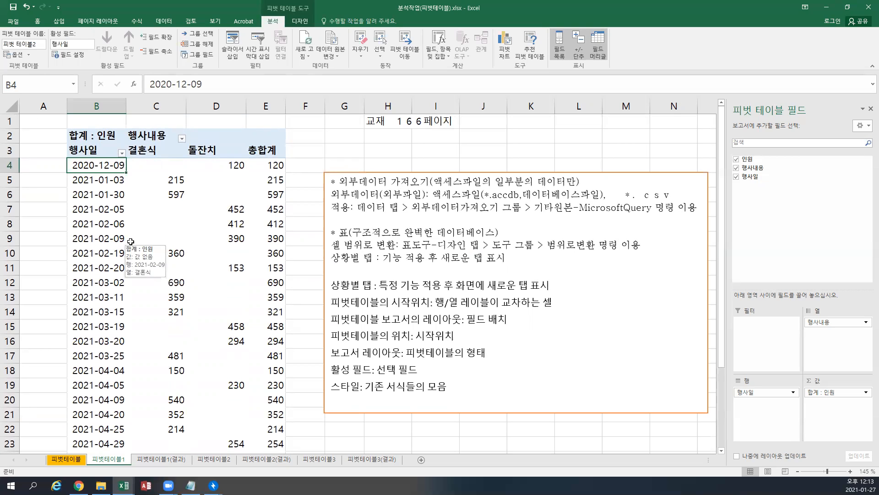
Try grouping the 행사일 dates by 월, 분기 and 연, and ungroup them again
left_click(205, 55)
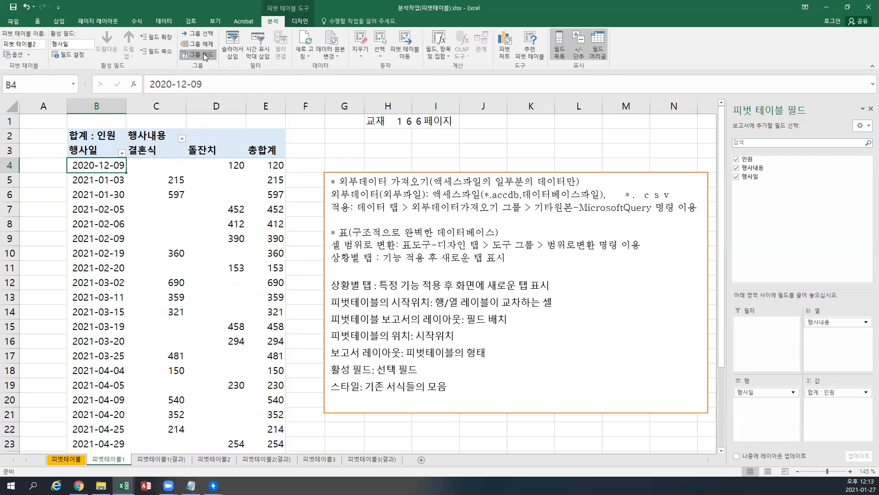
left_click_drag(519, 202, 207, 84)
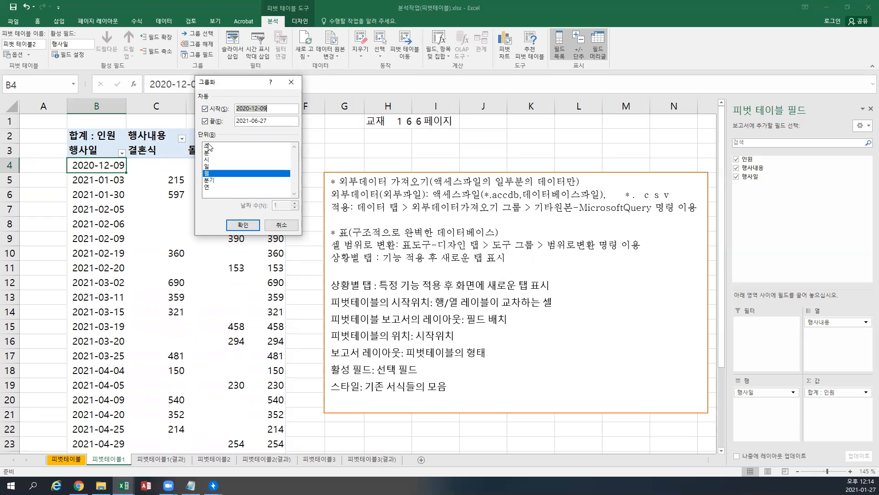
left_click(209, 180)
left_click(209, 188)
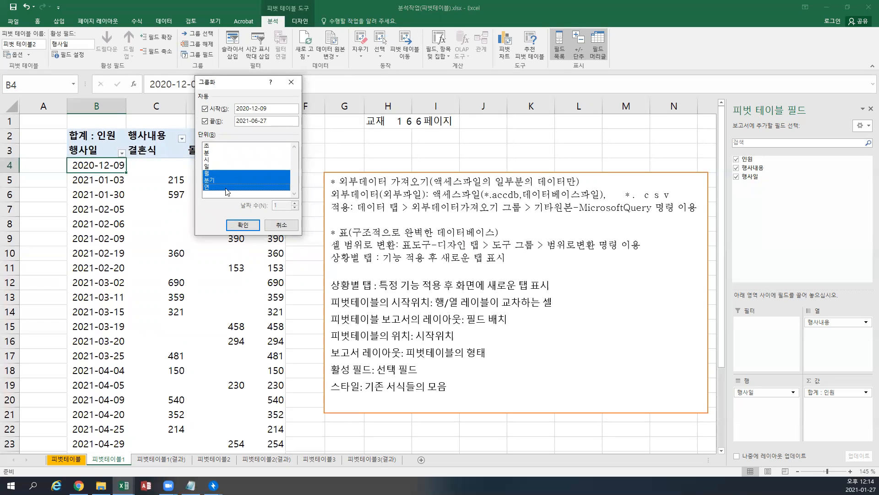
left_click(237, 225)
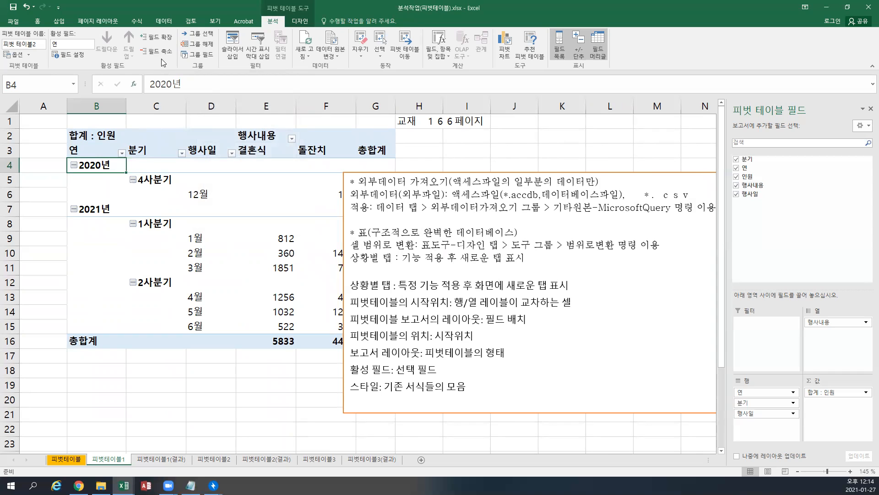
left_click(188, 47)
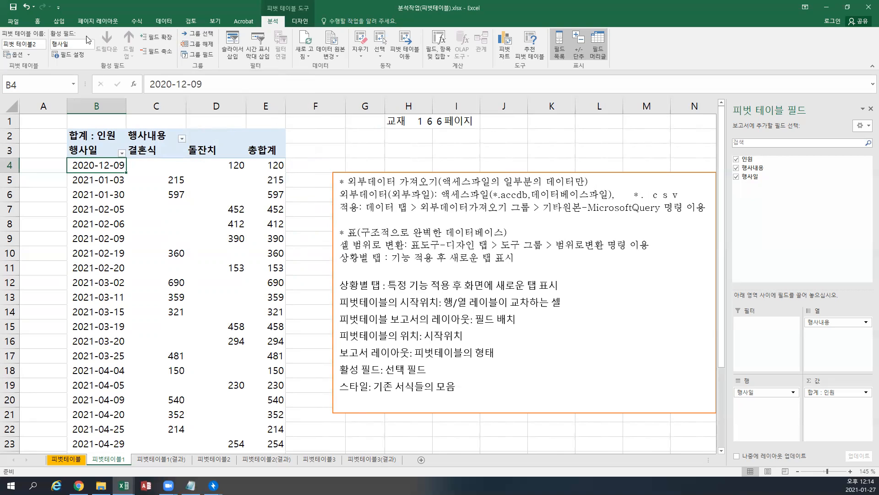
Group the 행사일 dates in the pivot table's rows by 월 only
left_click(204, 37)
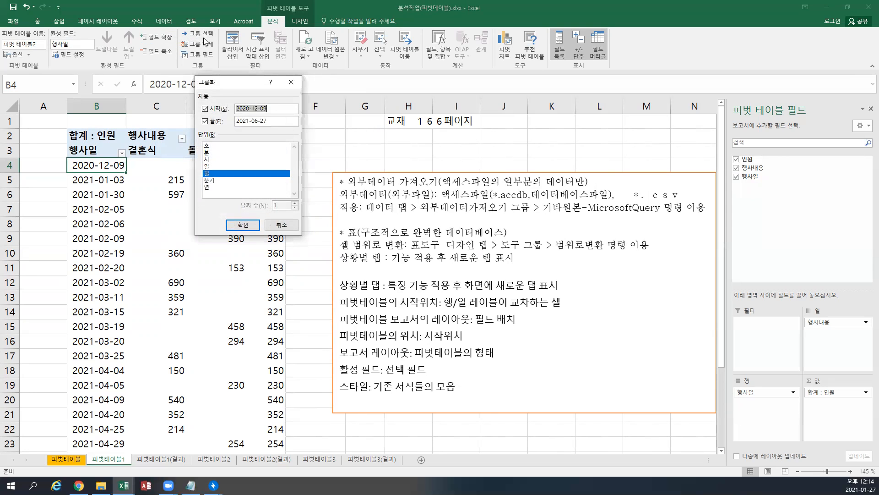
left_click(211, 175)
left_click(211, 175)
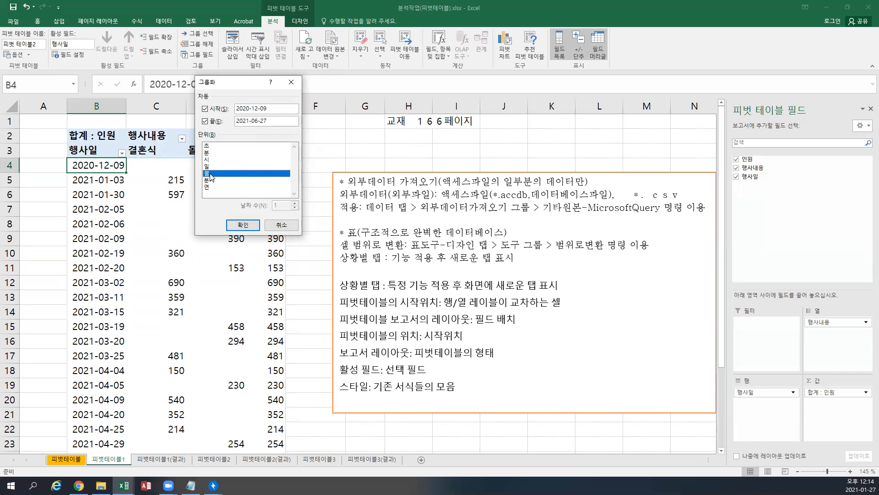
left_click(243, 225)
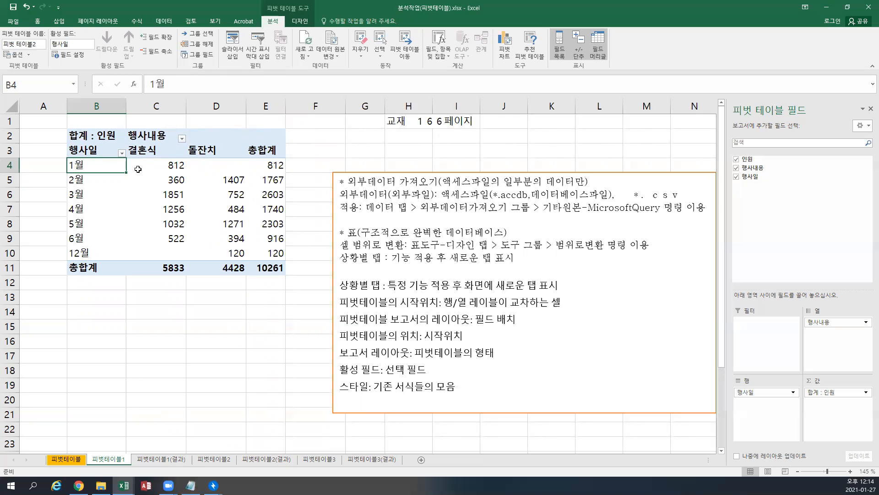
mouse_move(139, 165)
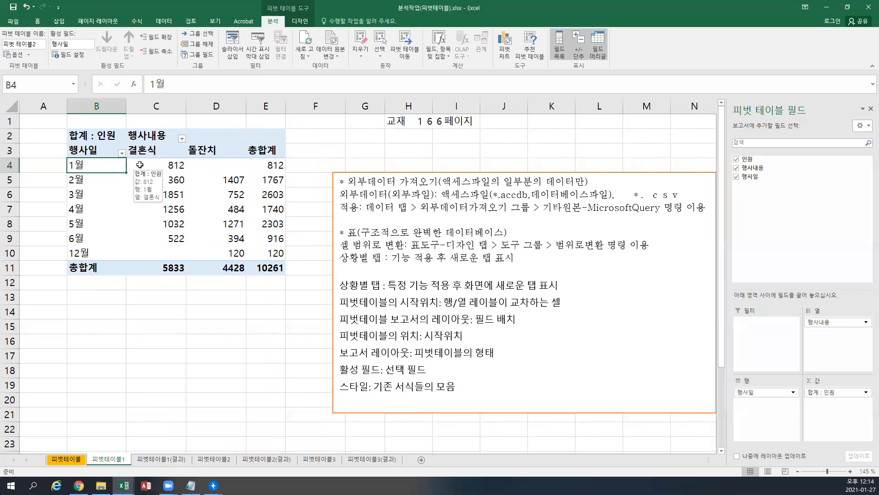
Try turning the pivot table's grand totals off for rows and columns, and turn both on again
left_click(305, 22)
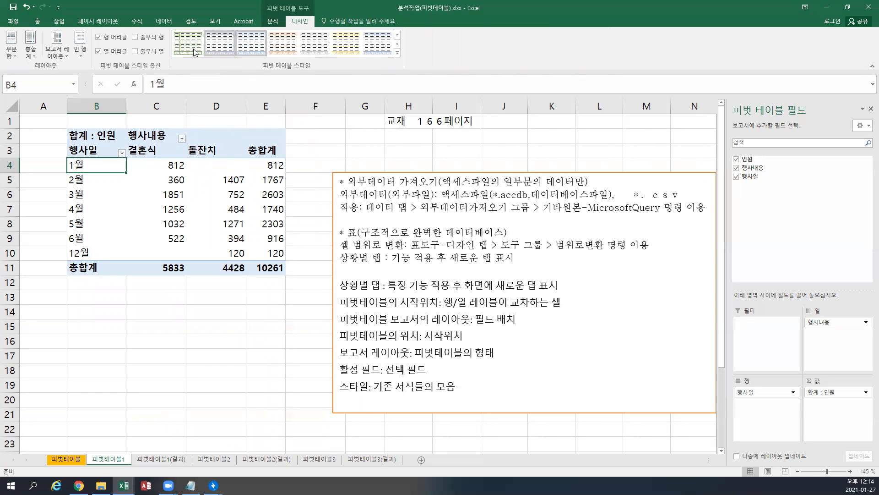
left_click(31, 55)
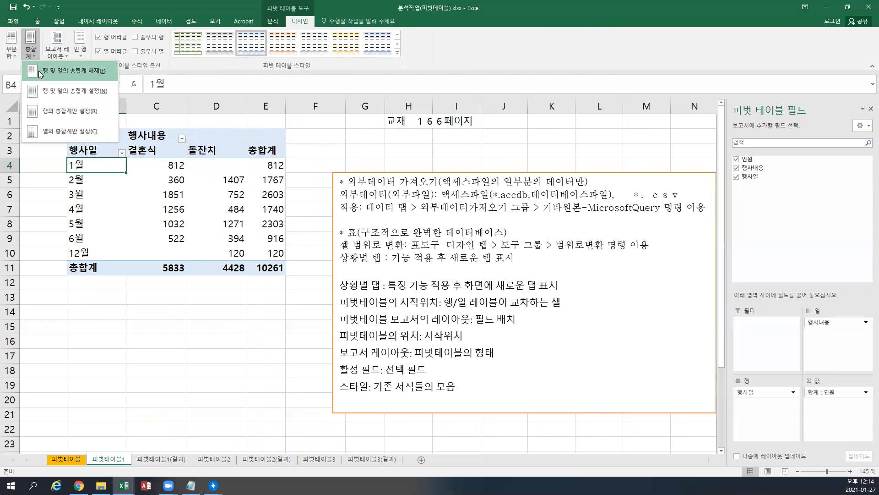
left_click(38, 70)
left_click(30, 55)
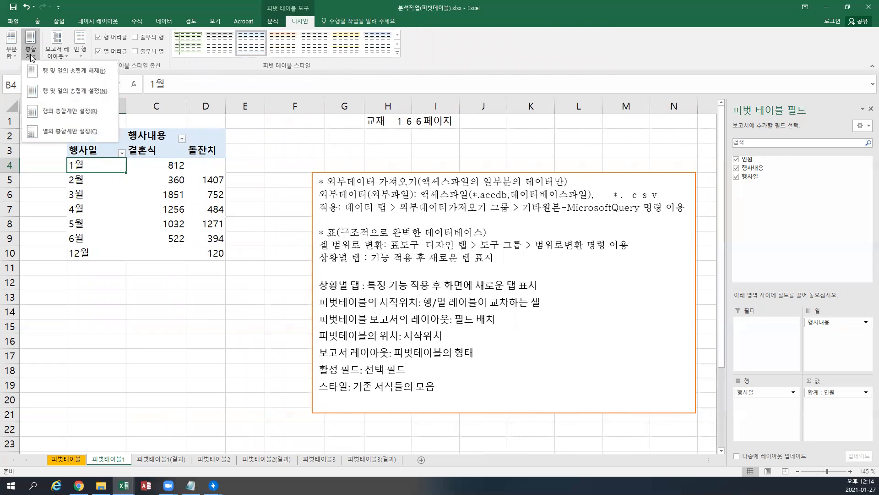
left_click(46, 94)
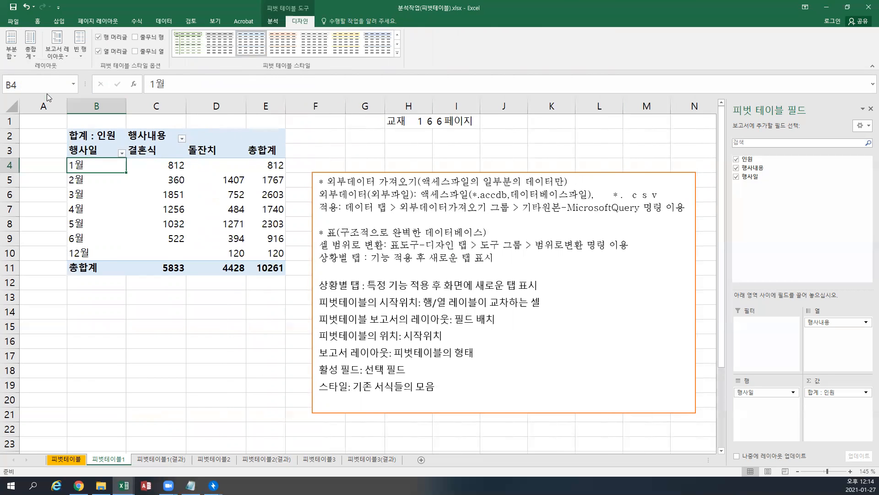
Compare grand totals for rows only and for columns only, and keep them on for rows only
left_click(32, 54)
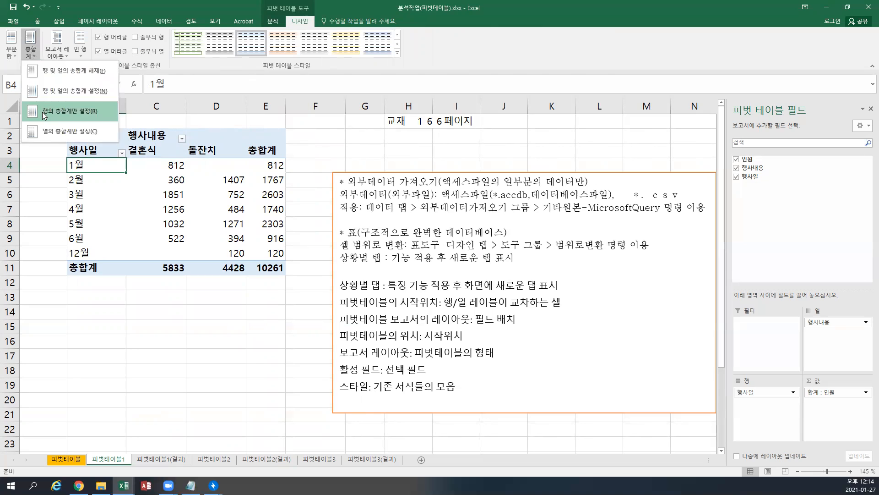
left_click(42, 112)
left_click(31, 54)
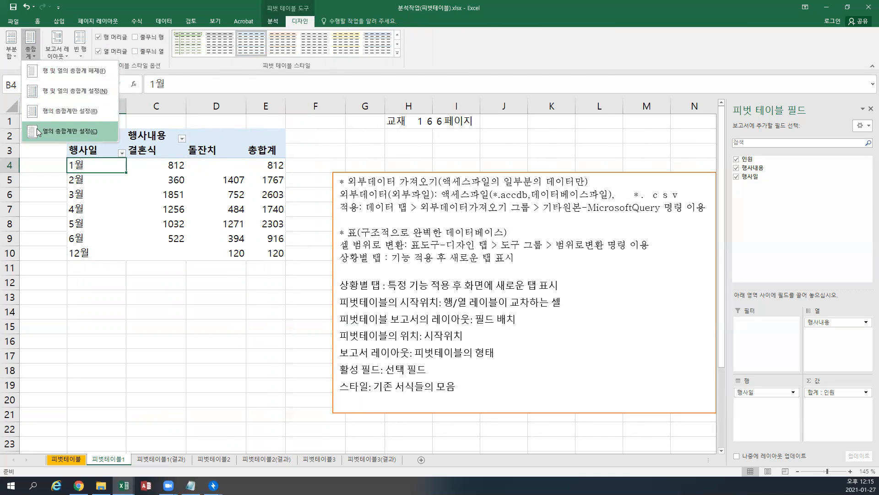
left_click(39, 132)
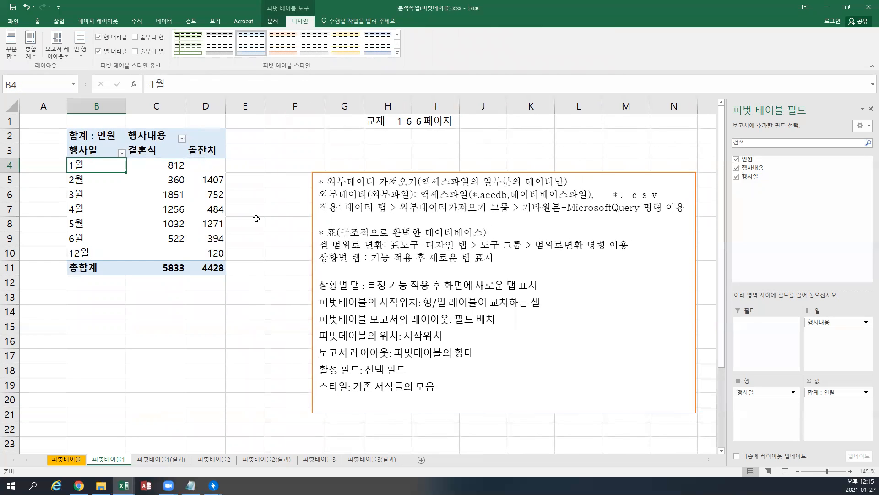
left_click(32, 56)
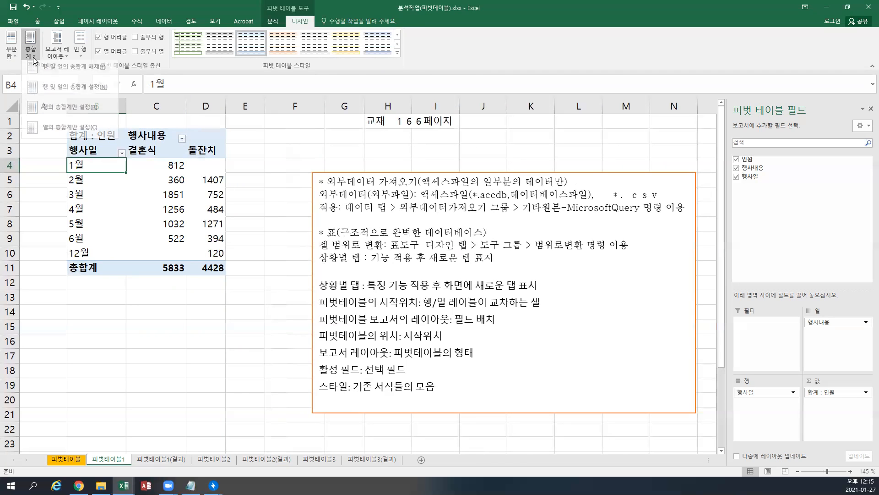
left_click(42, 114)
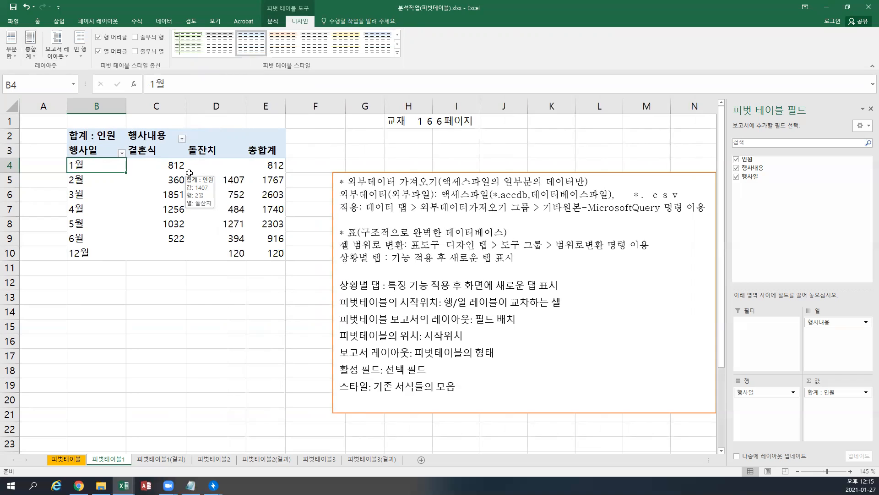
Set the number format of the 합계 : 인원 value field to the 숫자 category with 0 decimal places
left_click(166, 166)
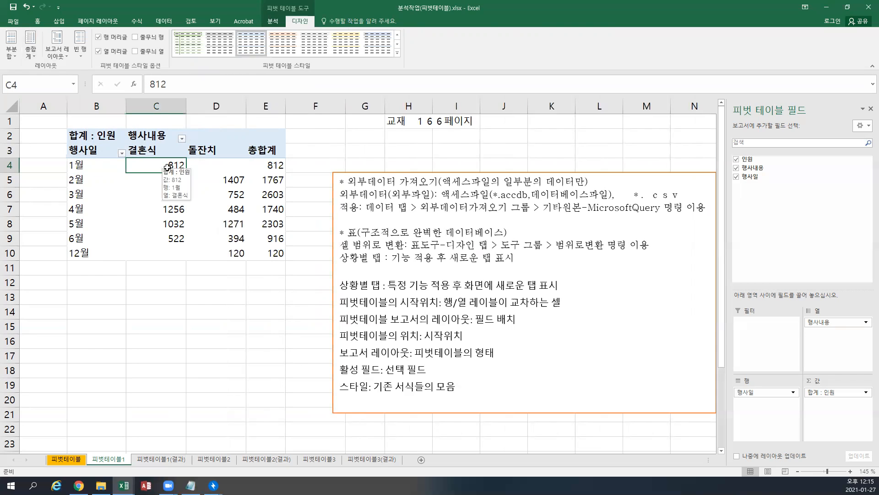
left_click(270, 21)
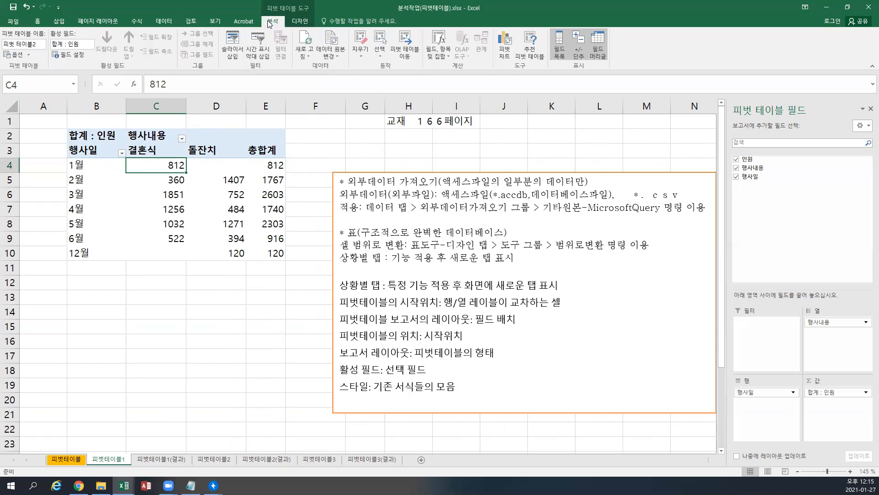
left_click(79, 57)
left_click_drag(202, 82, 355, 59)
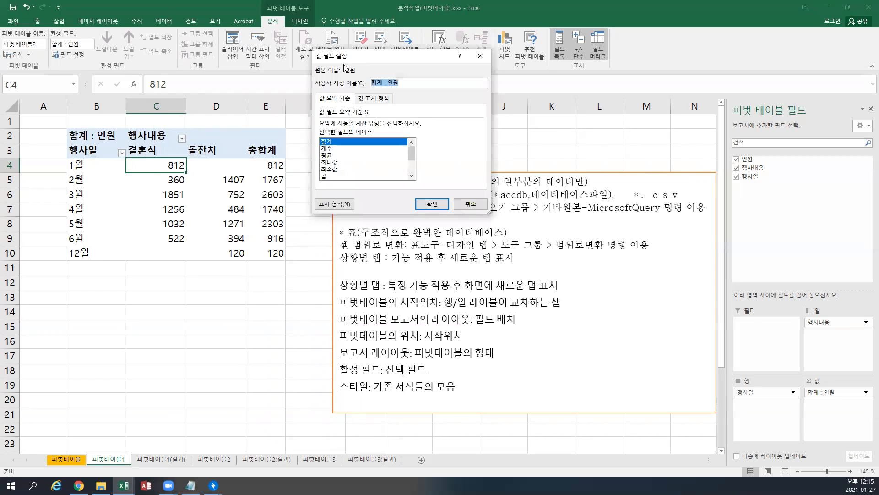
left_click(335, 208)
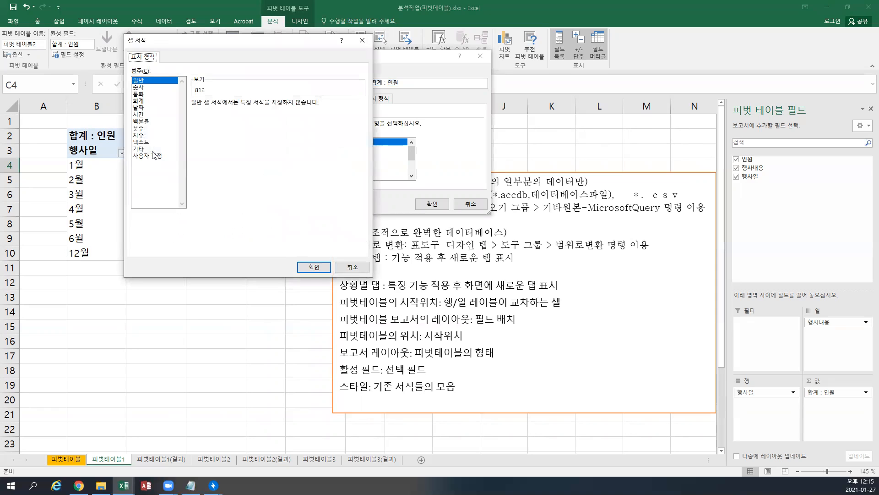
left_click(140, 87)
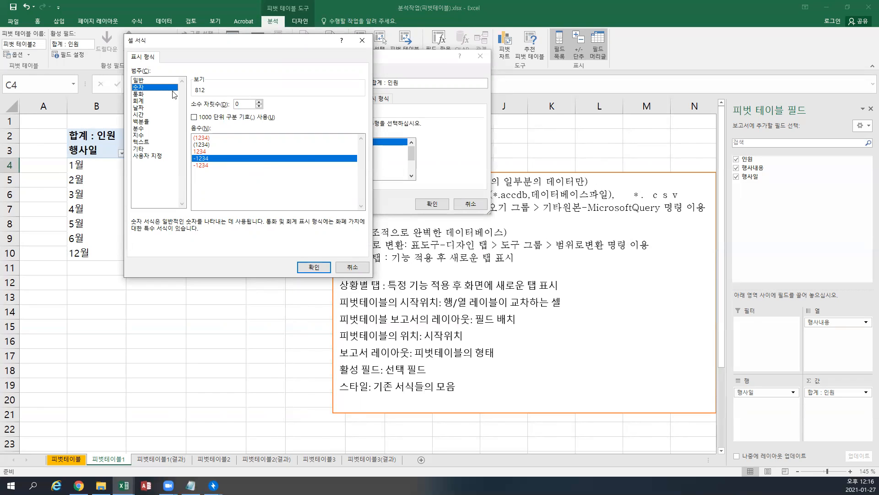
left_click(314, 267)
left_click(432, 204)
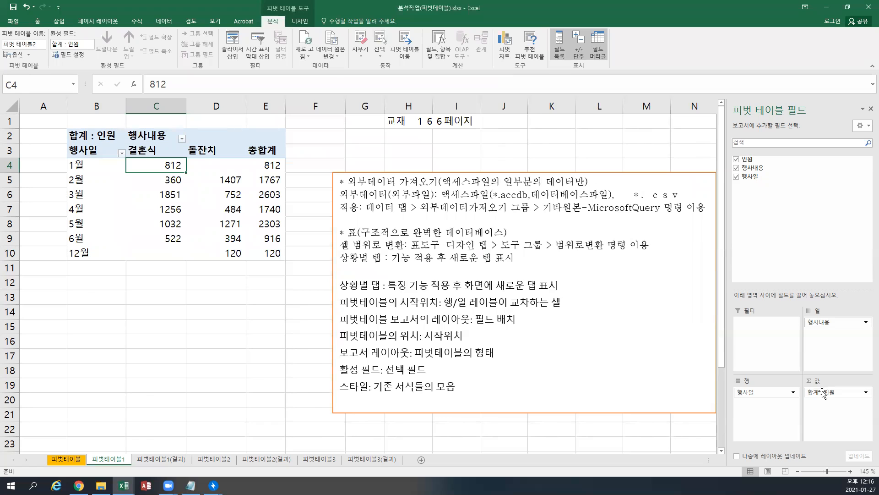
Change the summary function of the 인원 value field to 평균
left_click(866, 395)
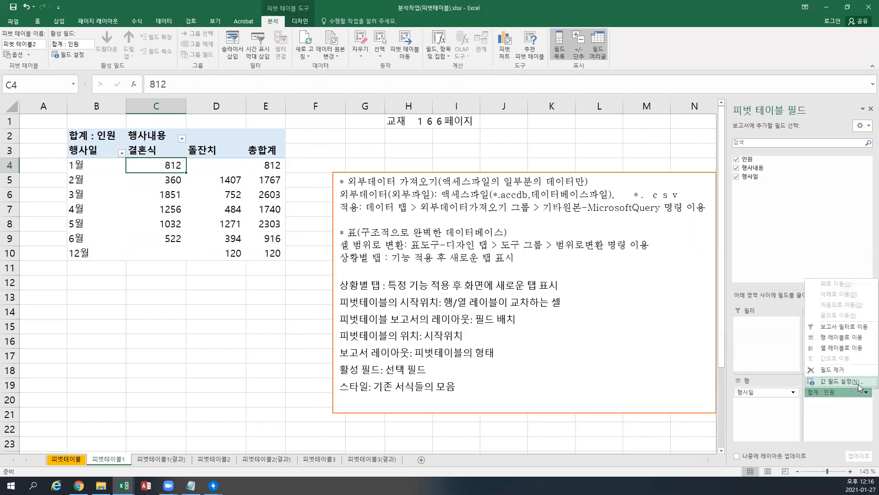
left_click(860, 384)
left_click(337, 157)
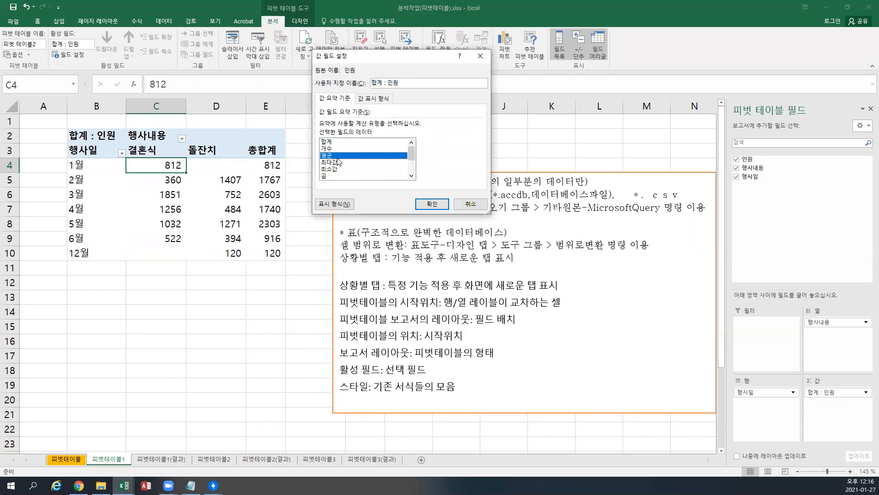
left_click(432, 204)
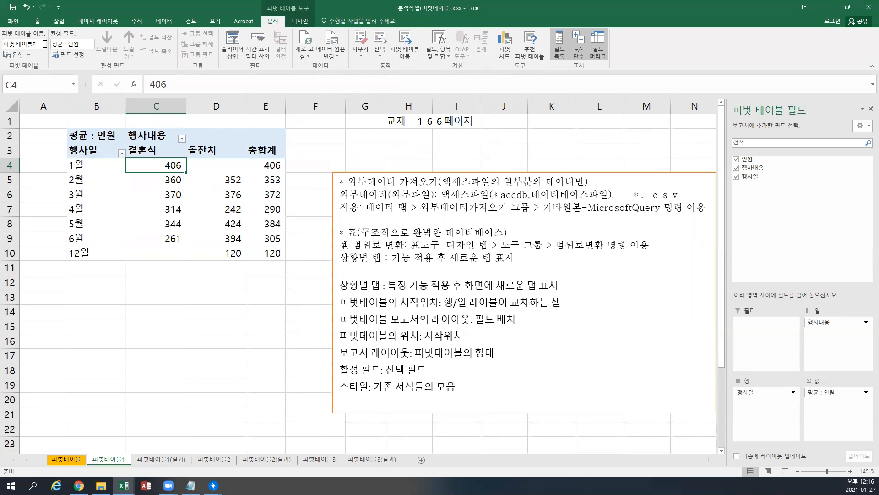
Check the number format of the 평균 : 인원 value field
left_click(66, 56)
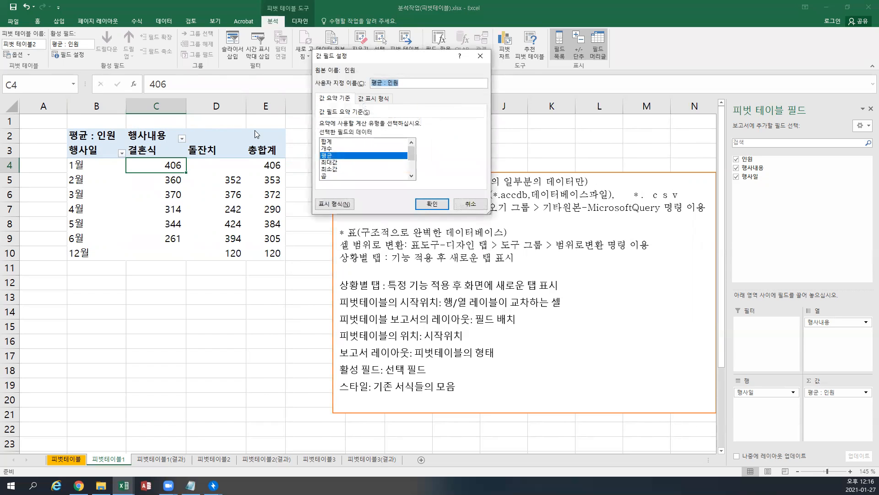
left_click(341, 204)
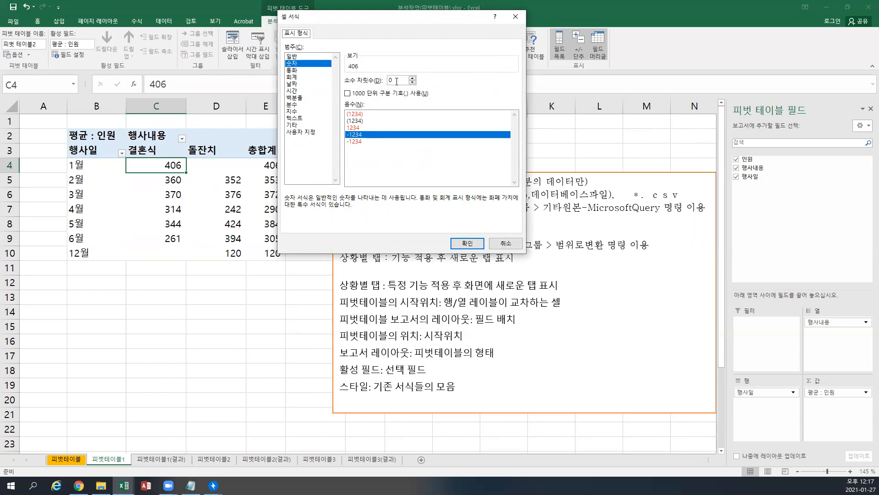
left_click(463, 244)
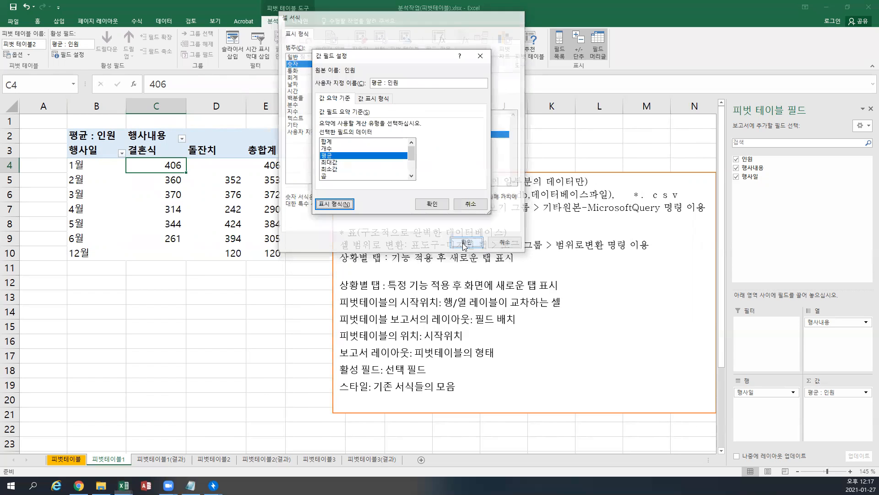
left_click(432, 204)
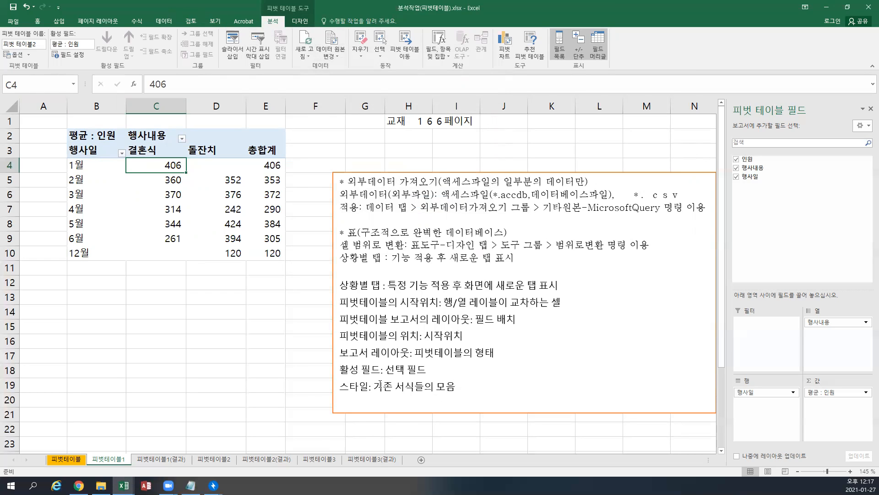
Apply a light pivot table style with gray header rows
left_click(303, 25)
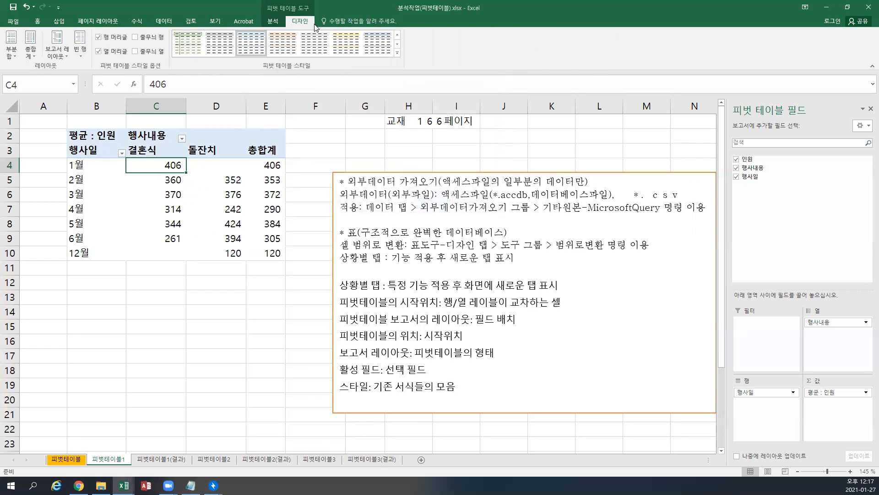
left_click(397, 53)
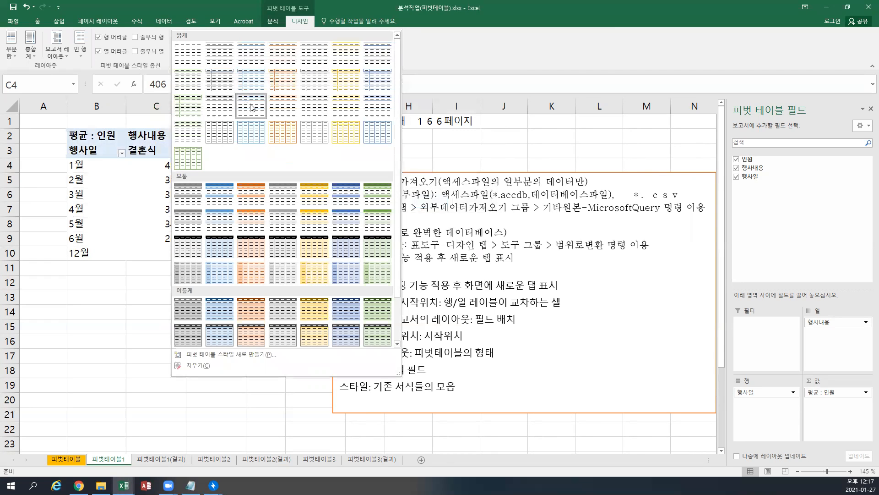
left_click(224, 109)
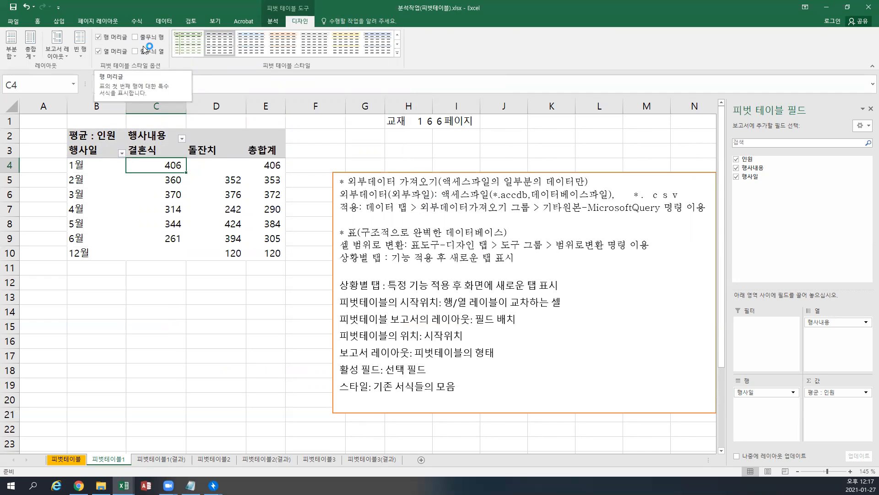
Try a dark pivot table style with black headers and a solid blue body
left_click(398, 53)
scroll(396, 75, "down", 1)
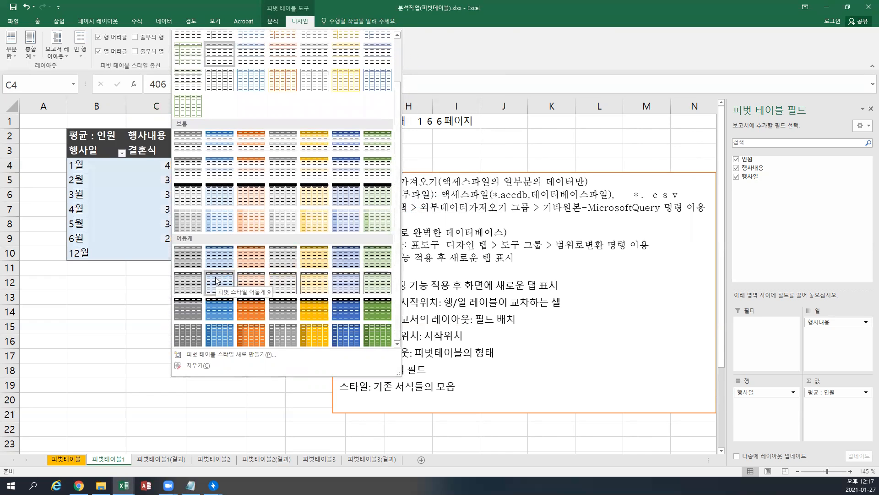
left_click(219, 303)
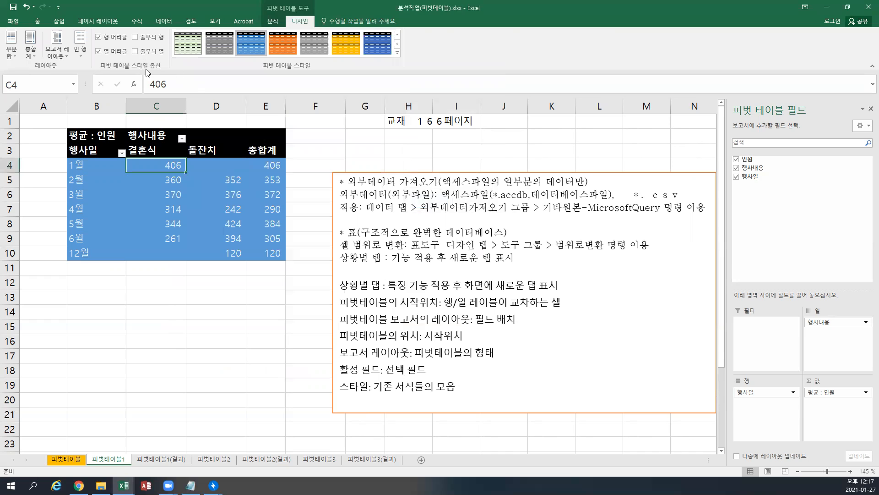
Try the 행 머리글 and 열 머리글 style options off and on, leaving both turned on
left_click(122, 38)
left_click(123, 42)
left_click(116, 53)
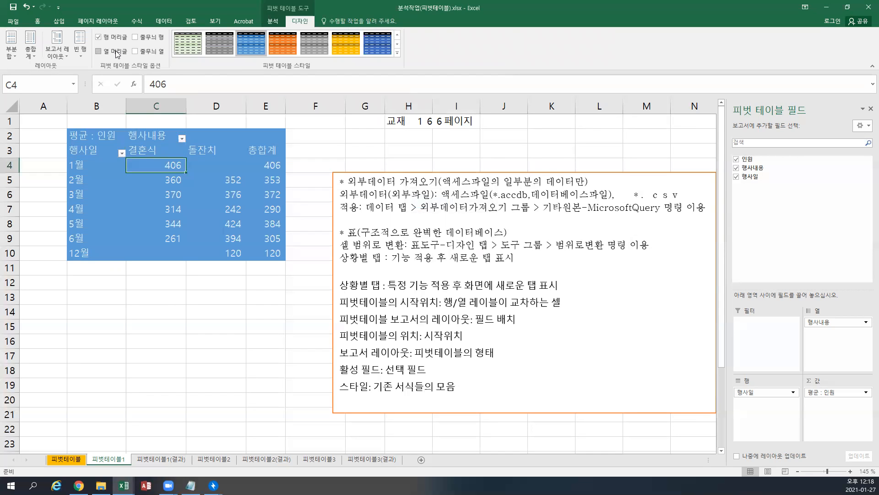
left_click(116, 50)
left_click(116, 50)
left_click(116, 50)
left_click(117, 50)
left_click(117, 50)
Try the 줄무늬 행 and 줄무늬 열 style options on and off, leaving both turned off
left_click(143, 41)
left_click(144, 40)
left_click(144, 42)
left_click(143, 40)
left_click(143, 41)
left_click(143, 41)
left_click(143, 41)
left_click(143, 41)
left_click(144, 41)
left_click(144, 41)
left_click(143, 40)
left_click(143, 41)
left_click(144, 53)
left_click(145, 55)
left_click(145, 53)
left_click(145, 54)
left_click(145, 54)
left_click(144, 53)
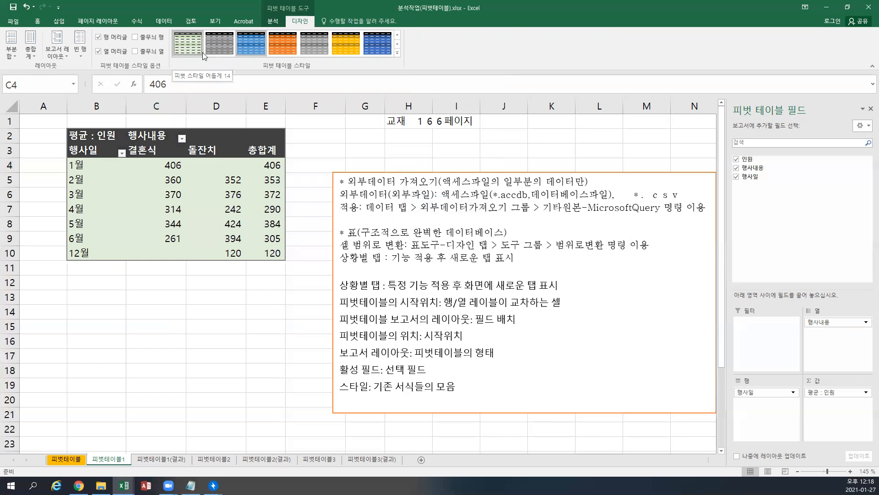
Switch the pivot table to the light style with gray headers and turn on 줄무늬 열
left_click(397, 53)
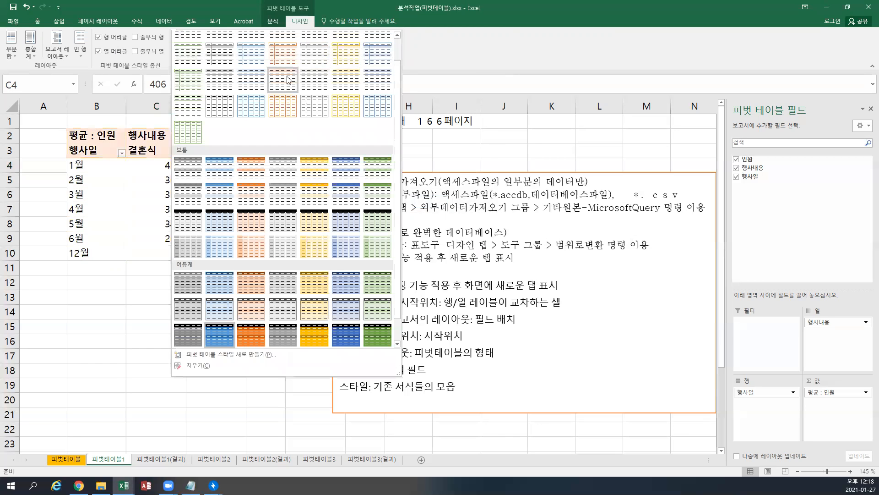
scroll(287, 79, "up", 1)
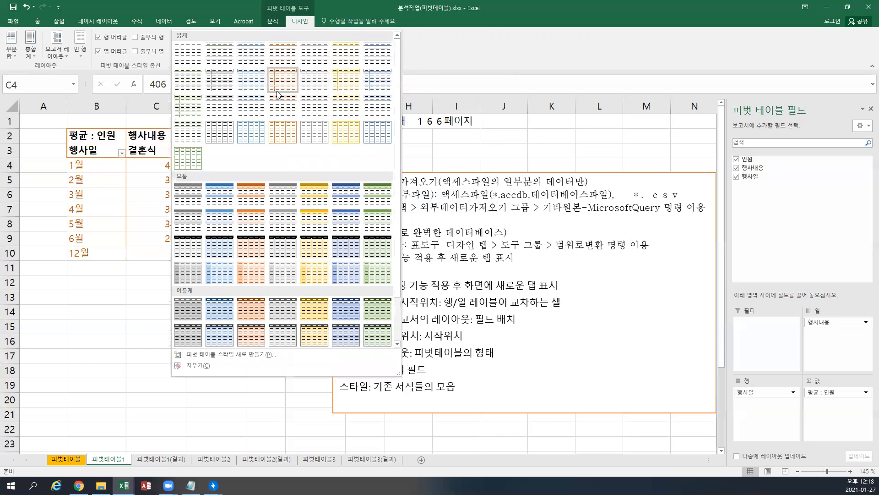
left_click(223, 81)
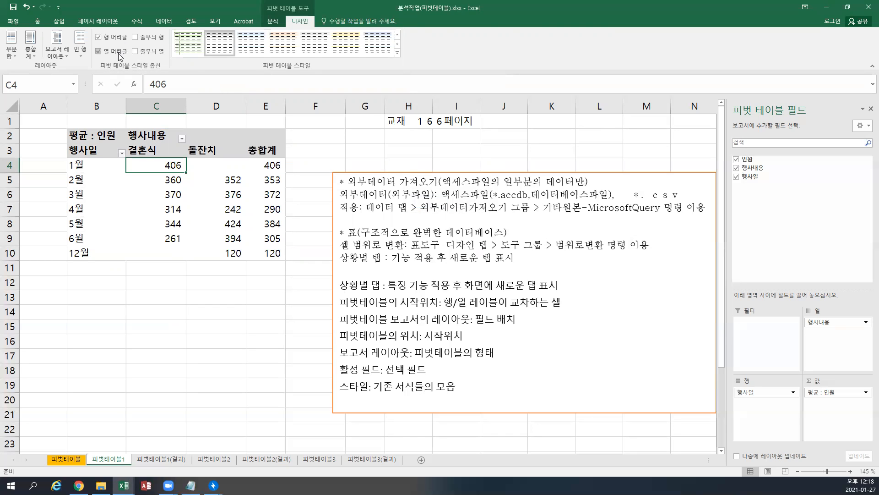
left_click(141, 54)
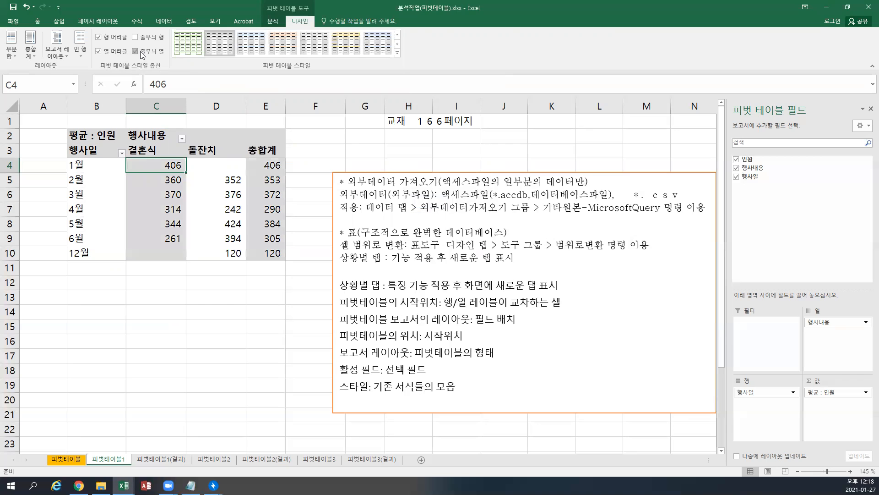